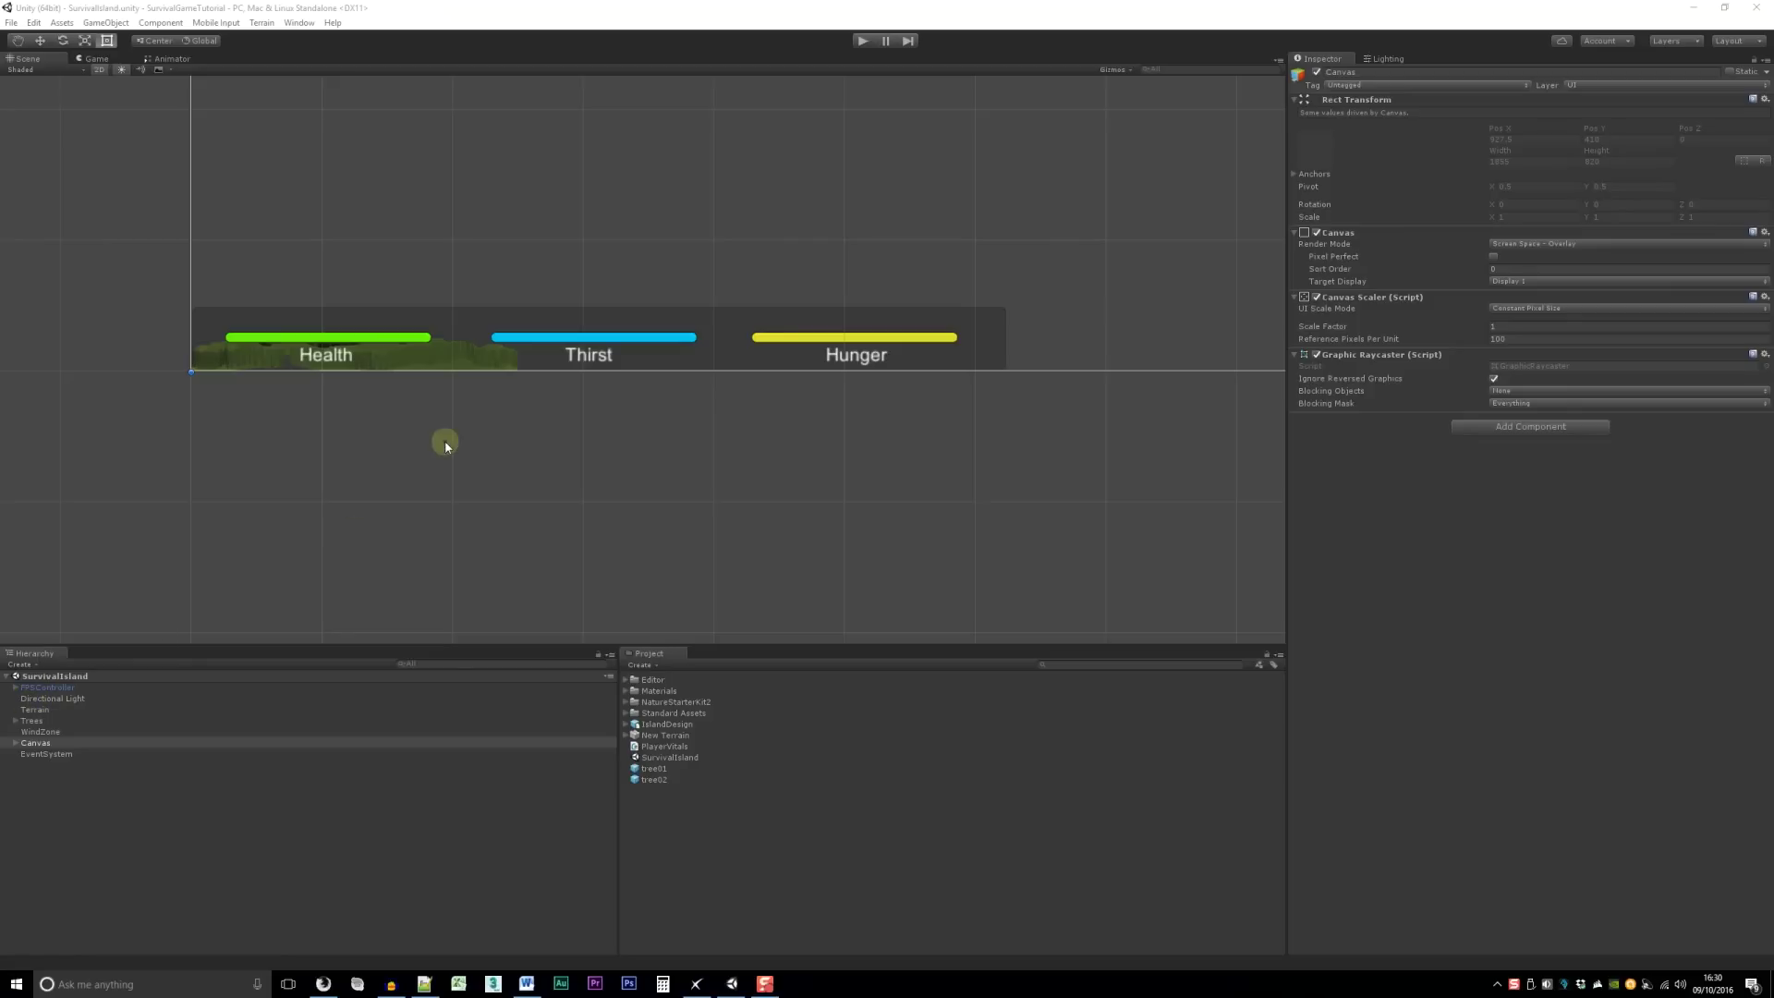
Step: Select and deselect the PlayerVitals script, then enter Play mode to preview the HUD bars
{"action": "left_click", "coordinate": [664, 746]}
{"action": "left_click", "coordinate": [737, 825]}
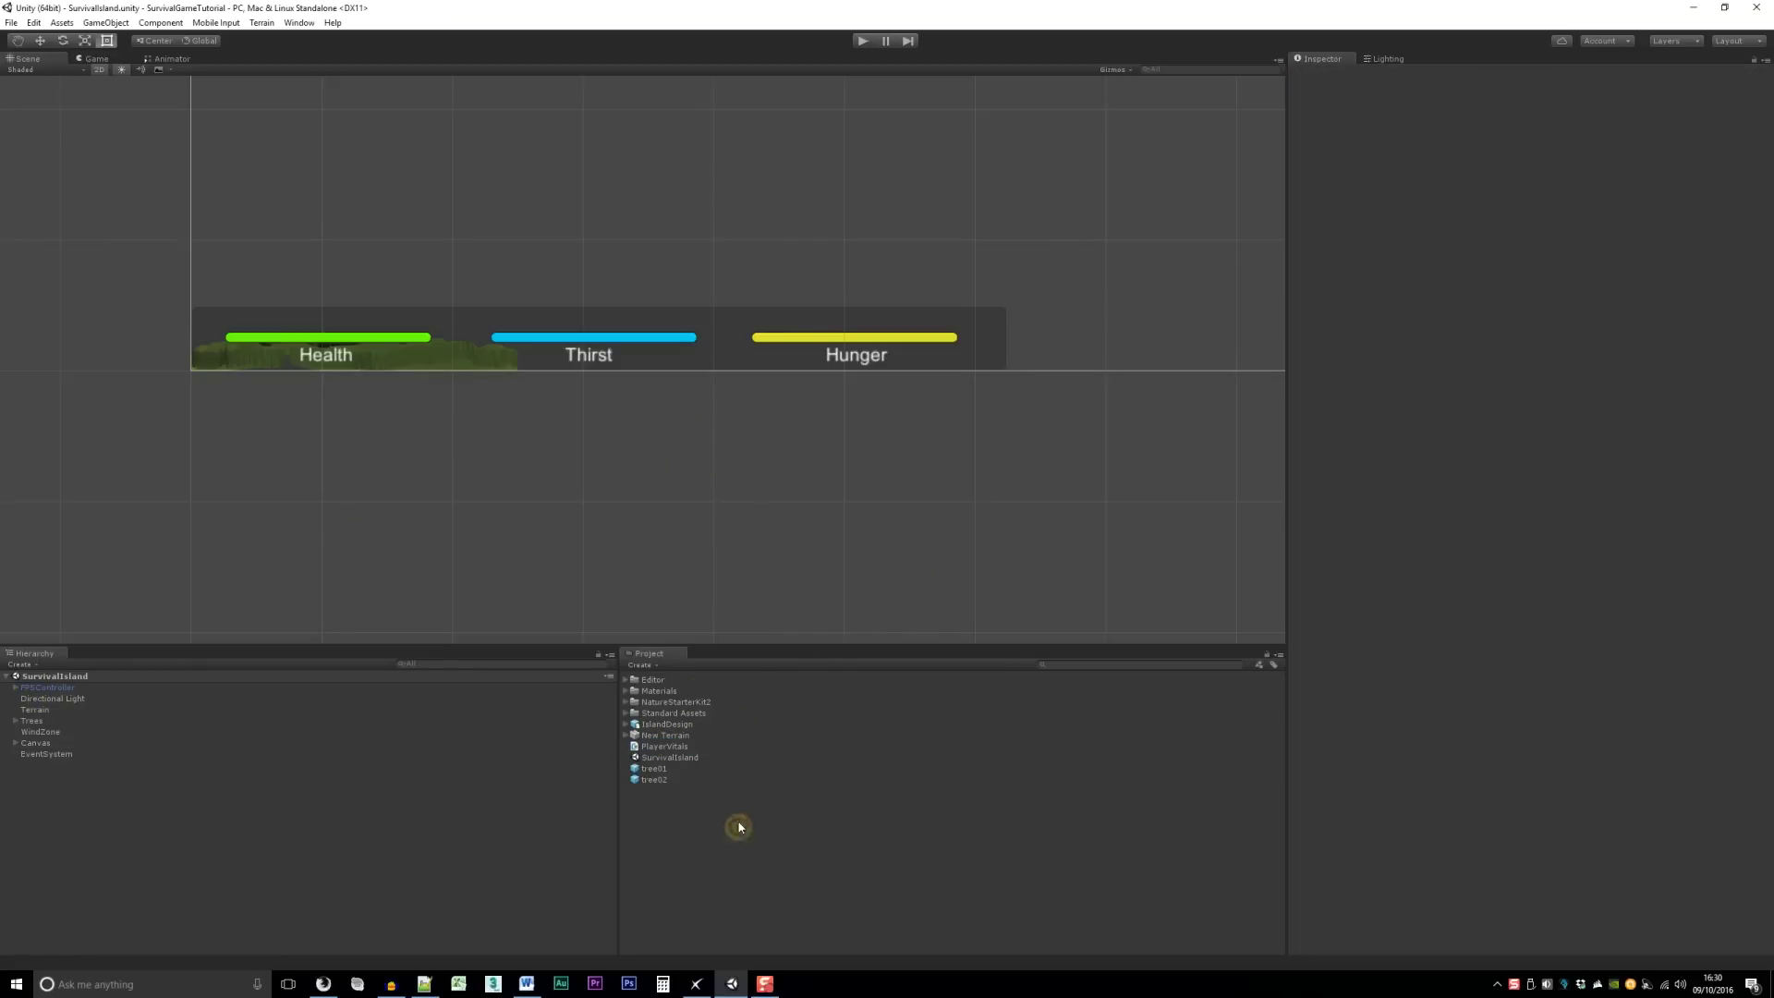
{"action": "left_click", "coordinate": [862, 42]}
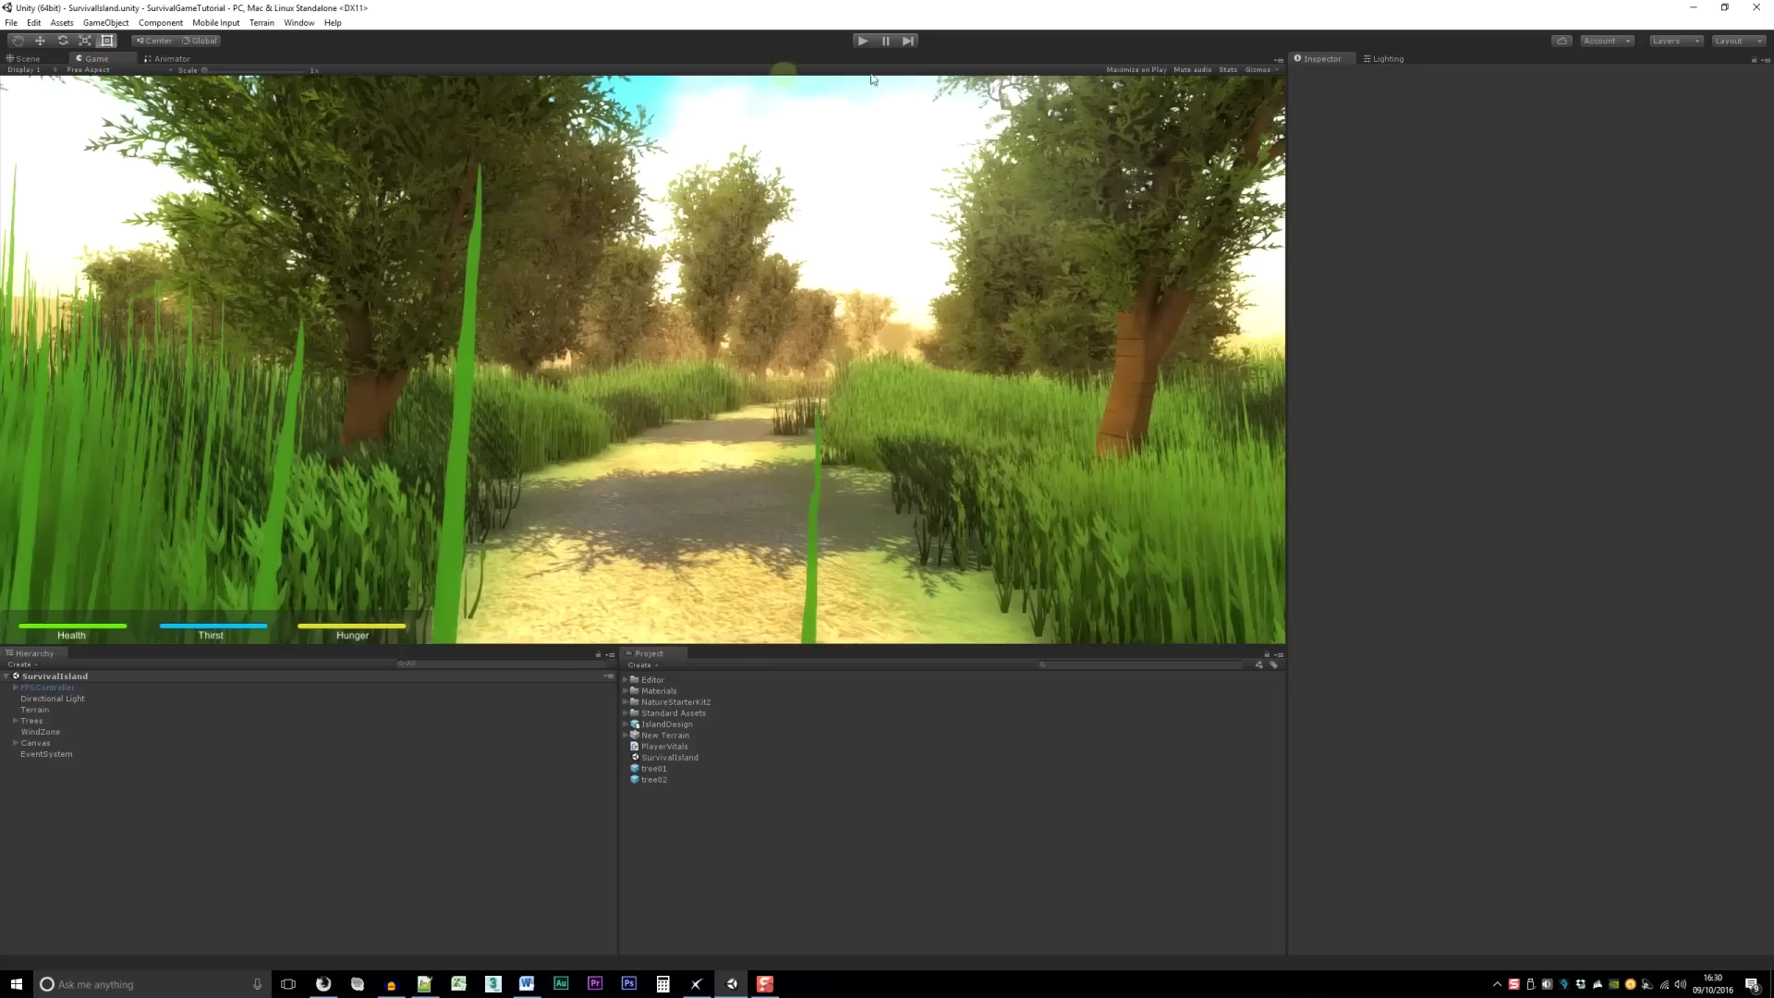
{"action": "left_click", "coordinate": [859, 44]}
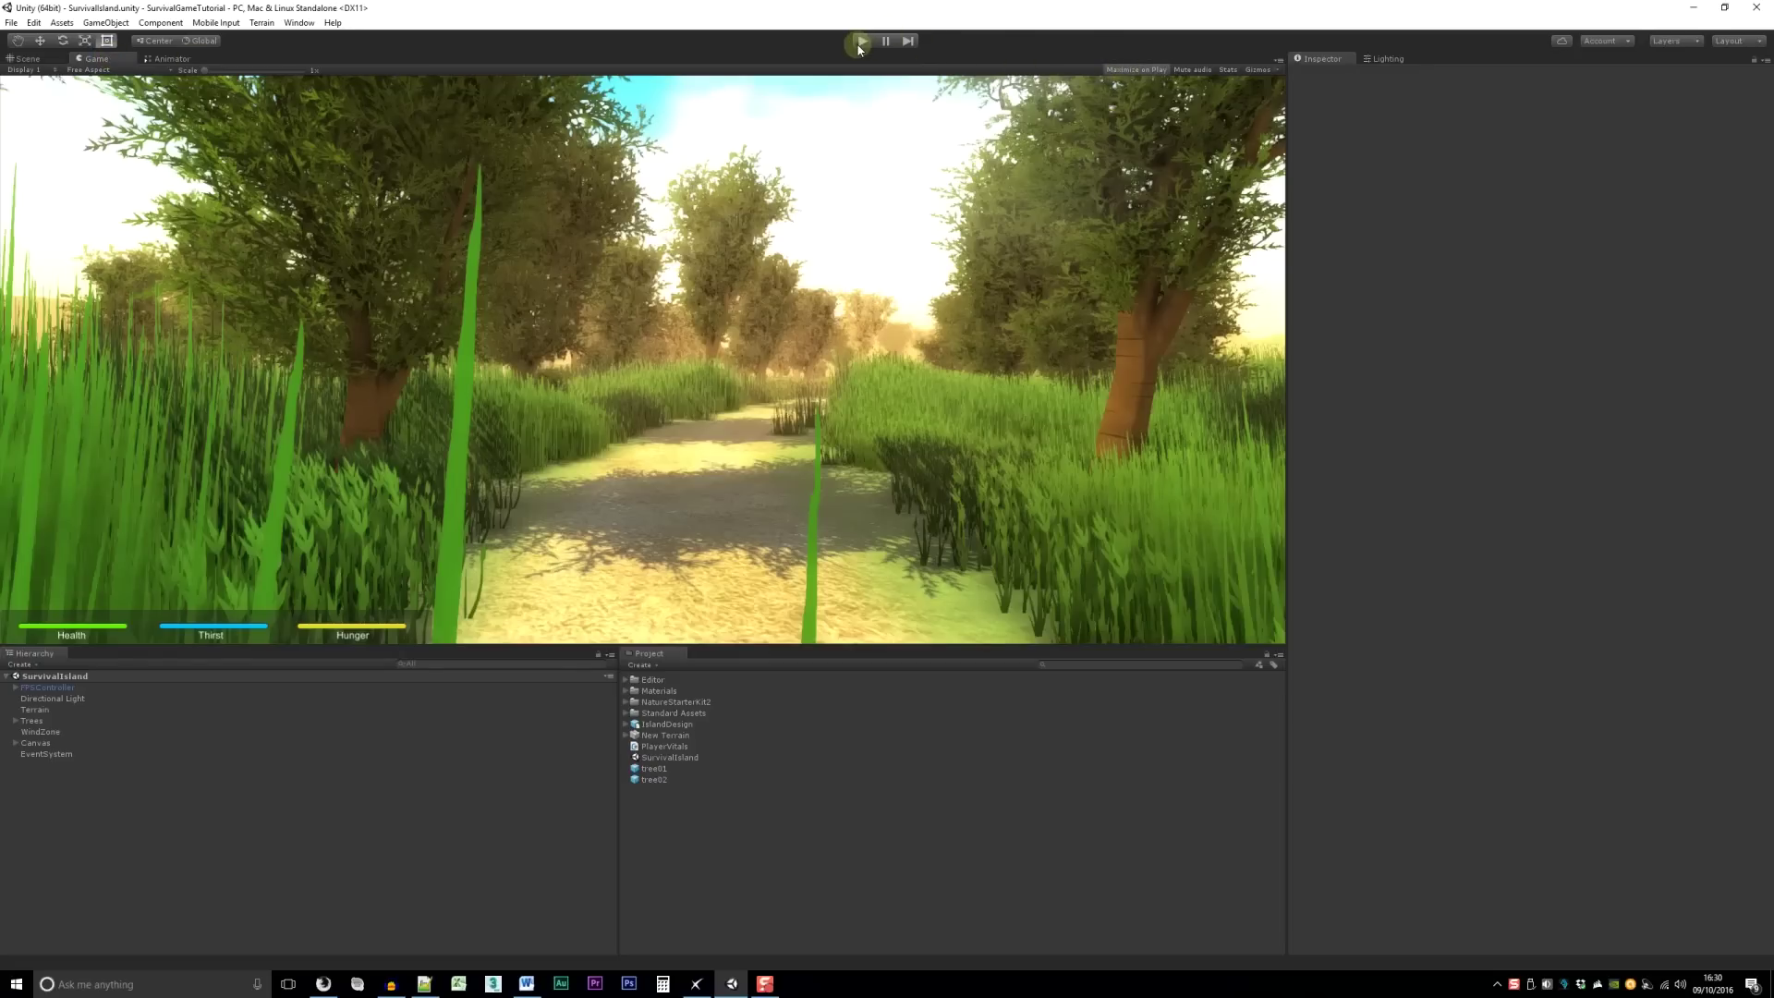
{"action": "left_click", "coordinate": [856, 51]}
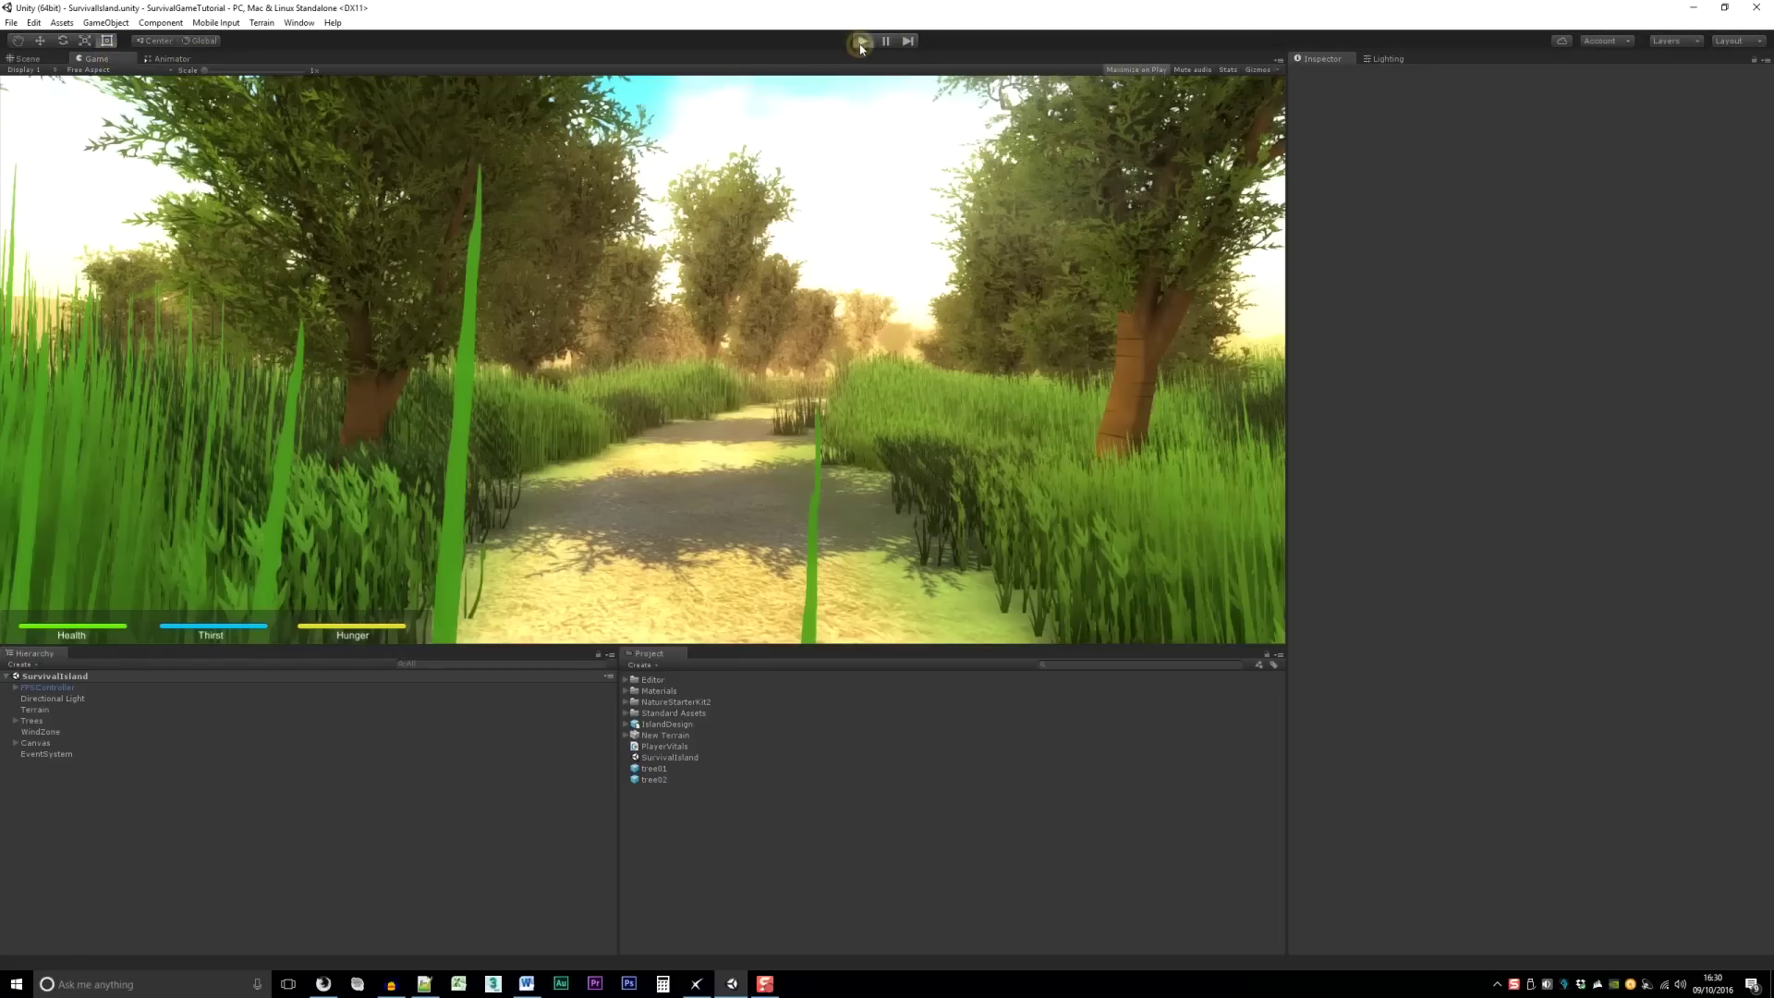
{"action": "left_click", "coordinate": [820, 159]}
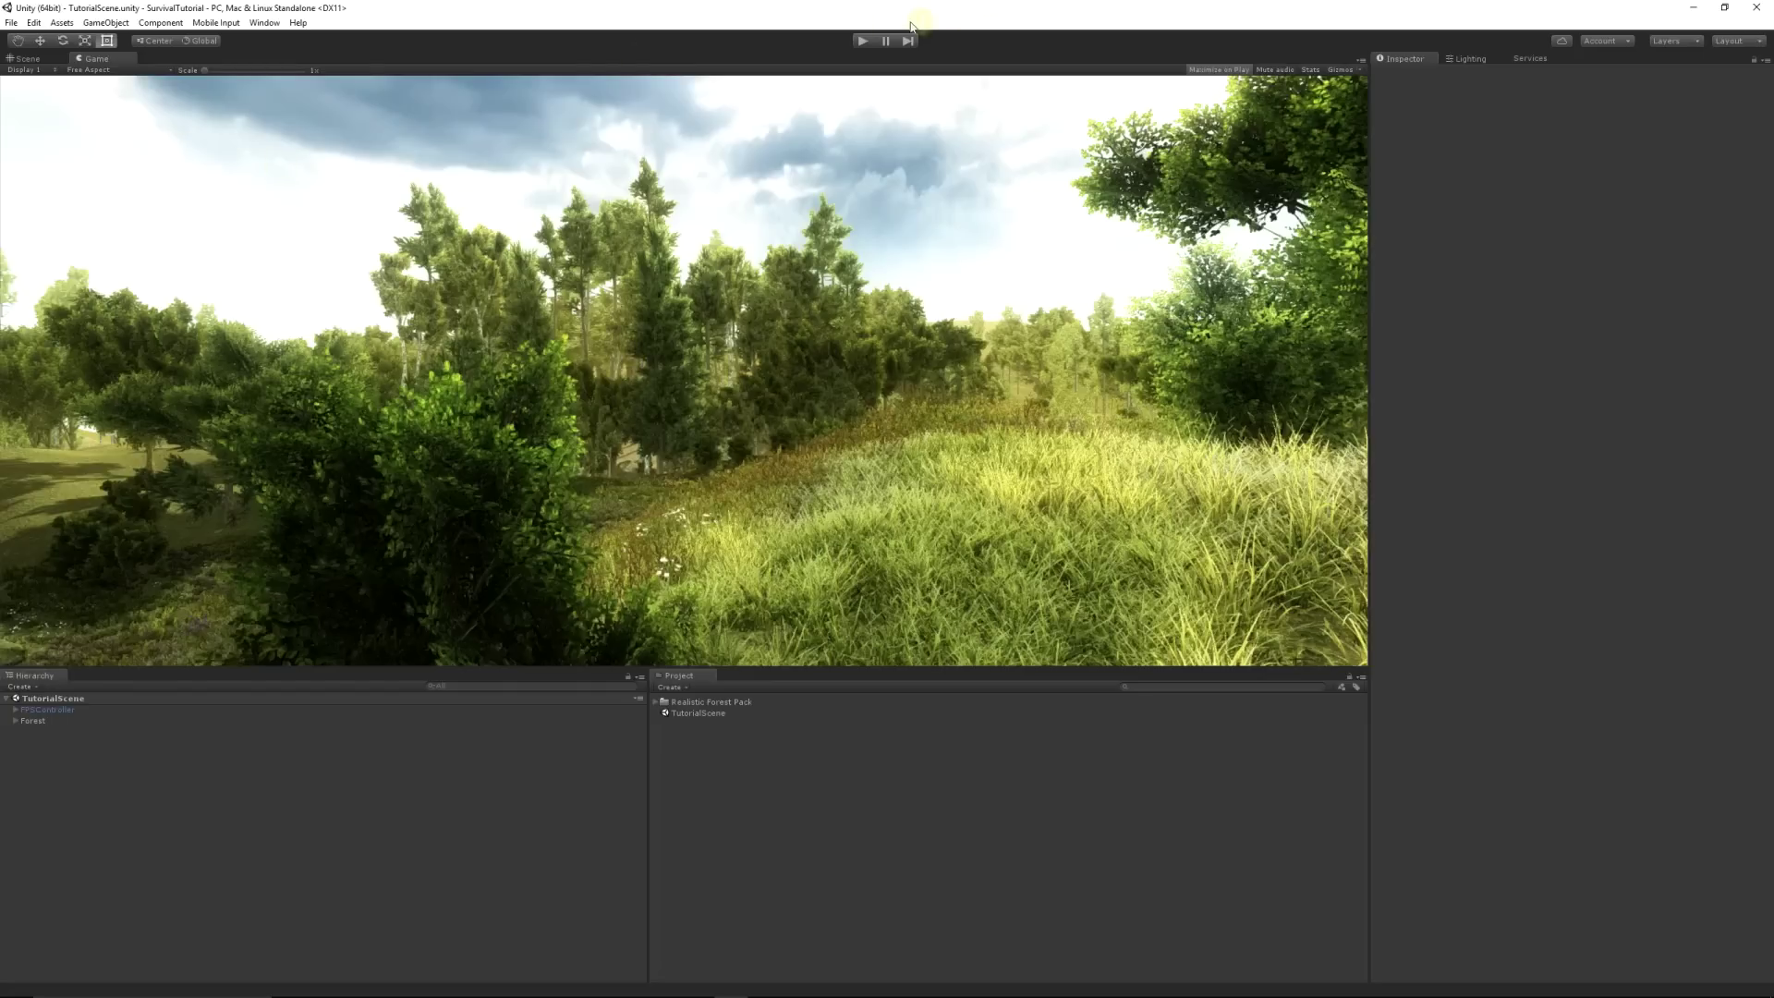
Step: Play the forest scene maximised, walk forward, stop Play mode, and switch to the Asset Store page
{"action": "left_click", "coordinate": [862, 41]}
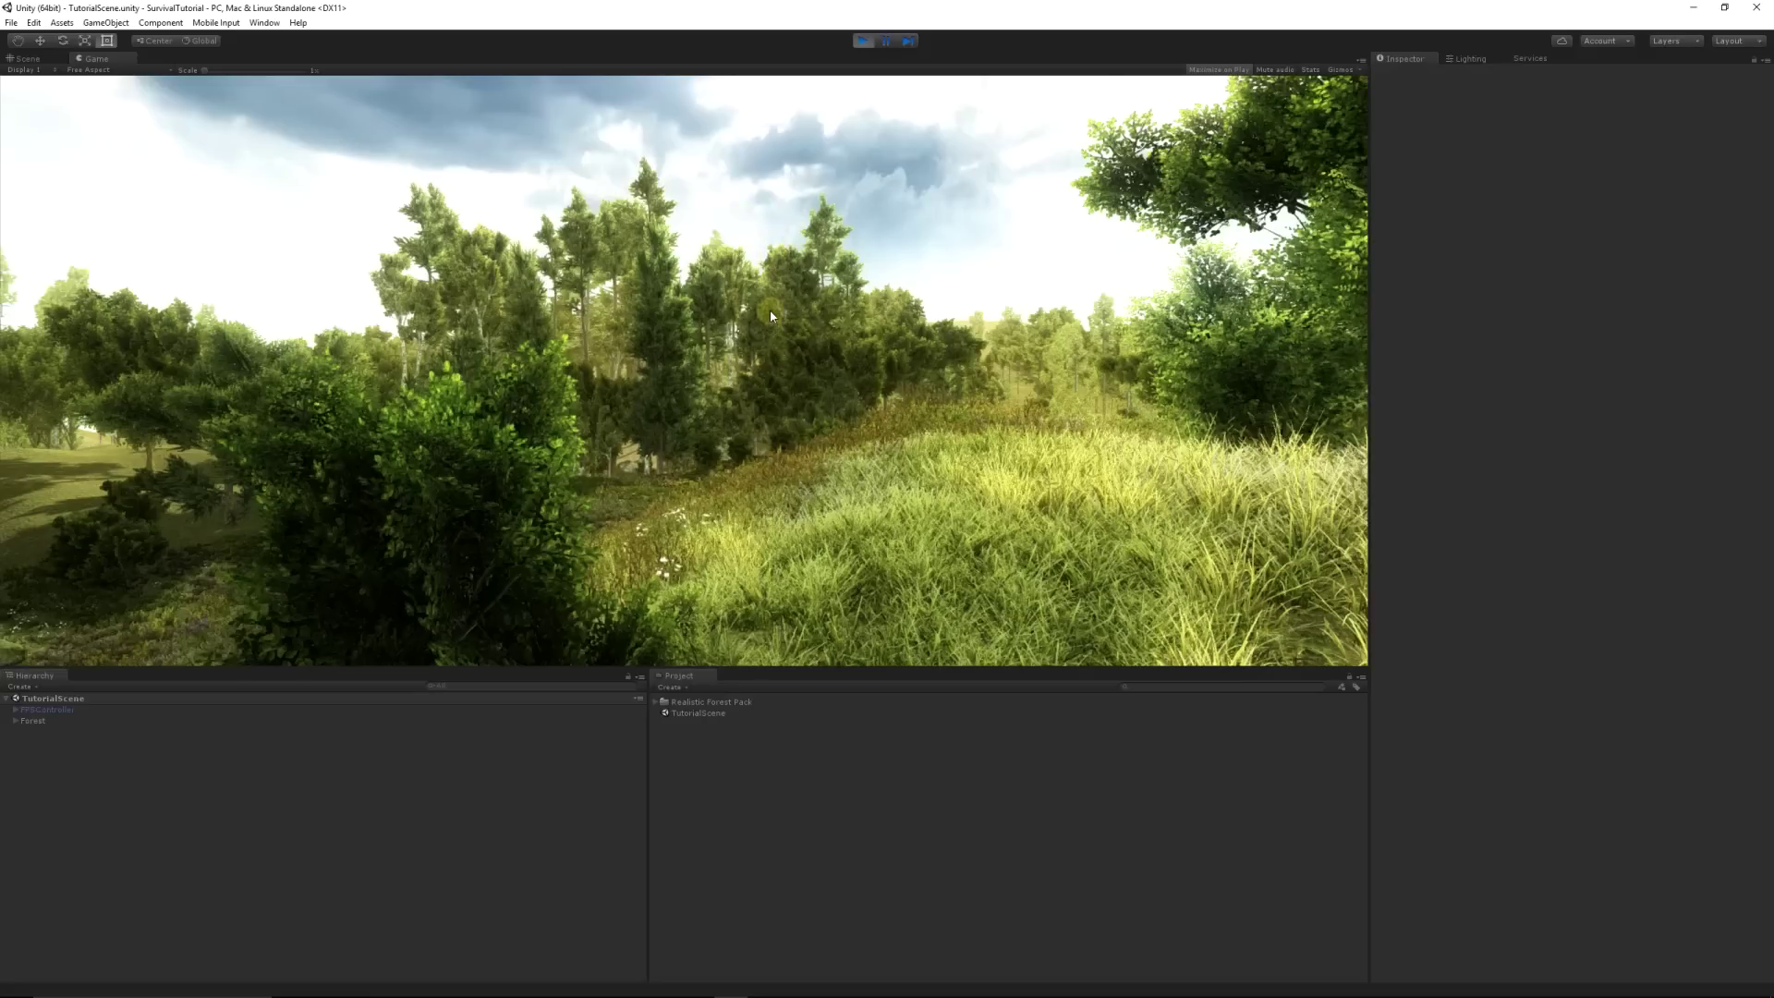
{"action": "key", "text": "shift+space"}
{"action": "key", "text": "w"}
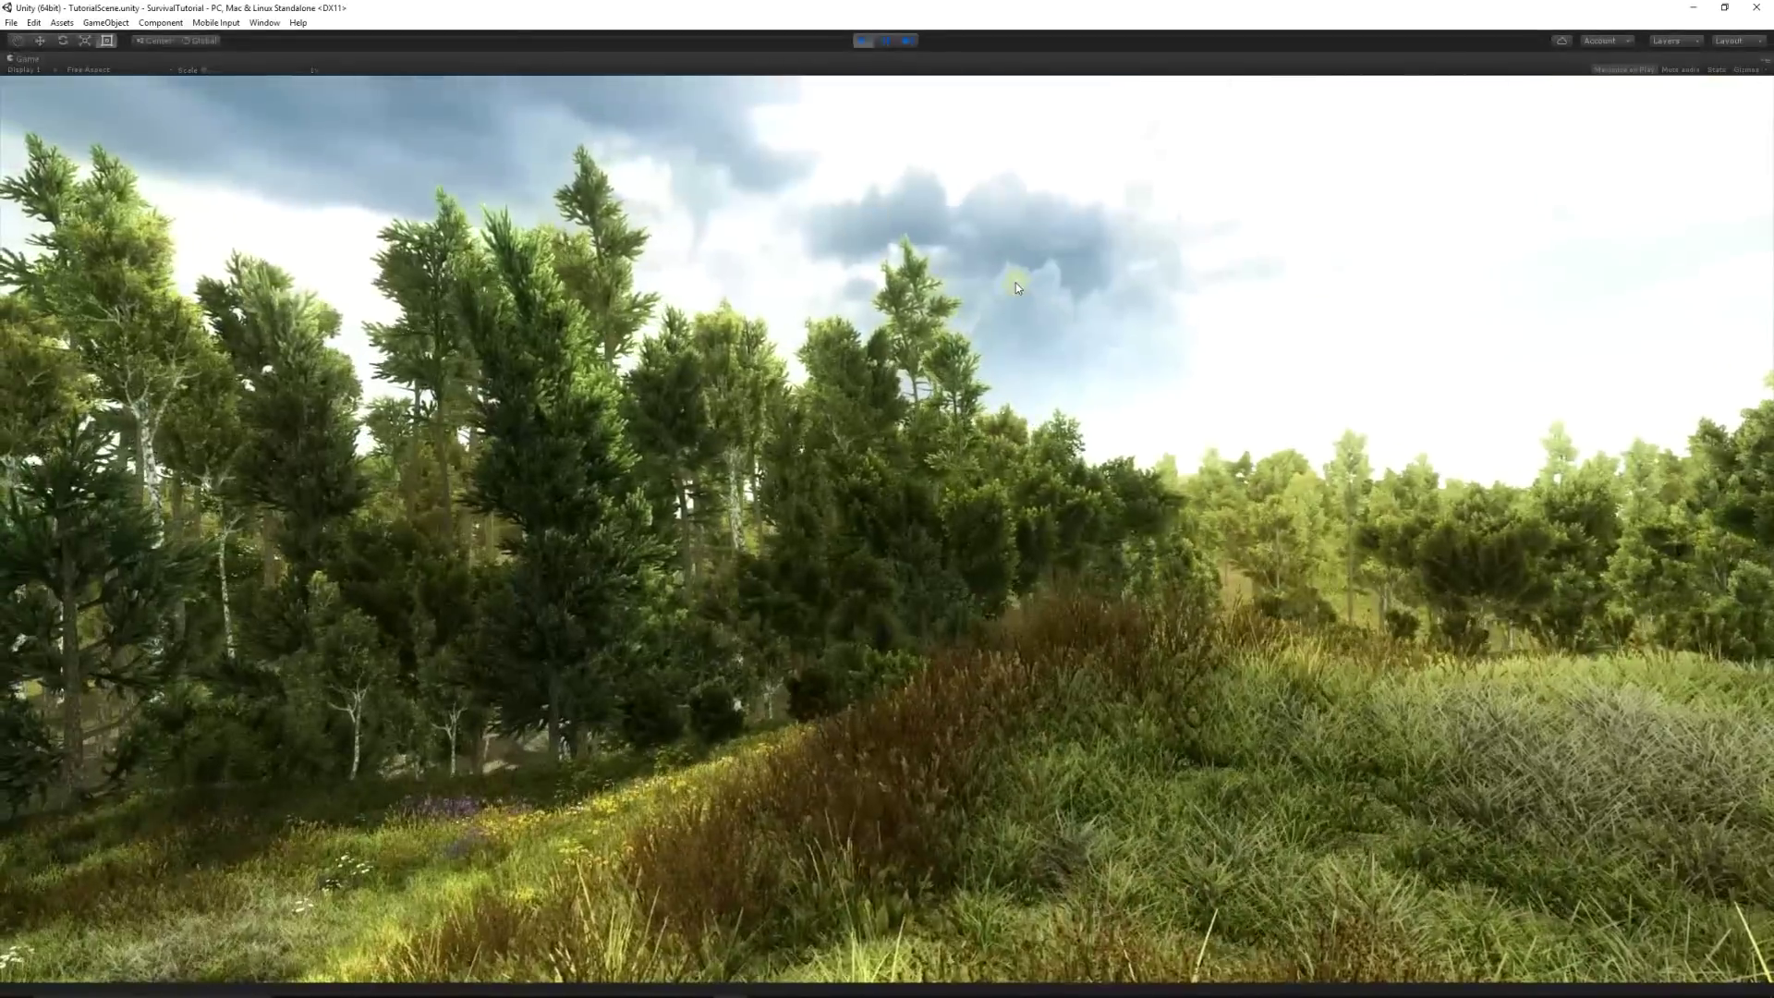
{"action": "key", "text": "ctrl+p"}
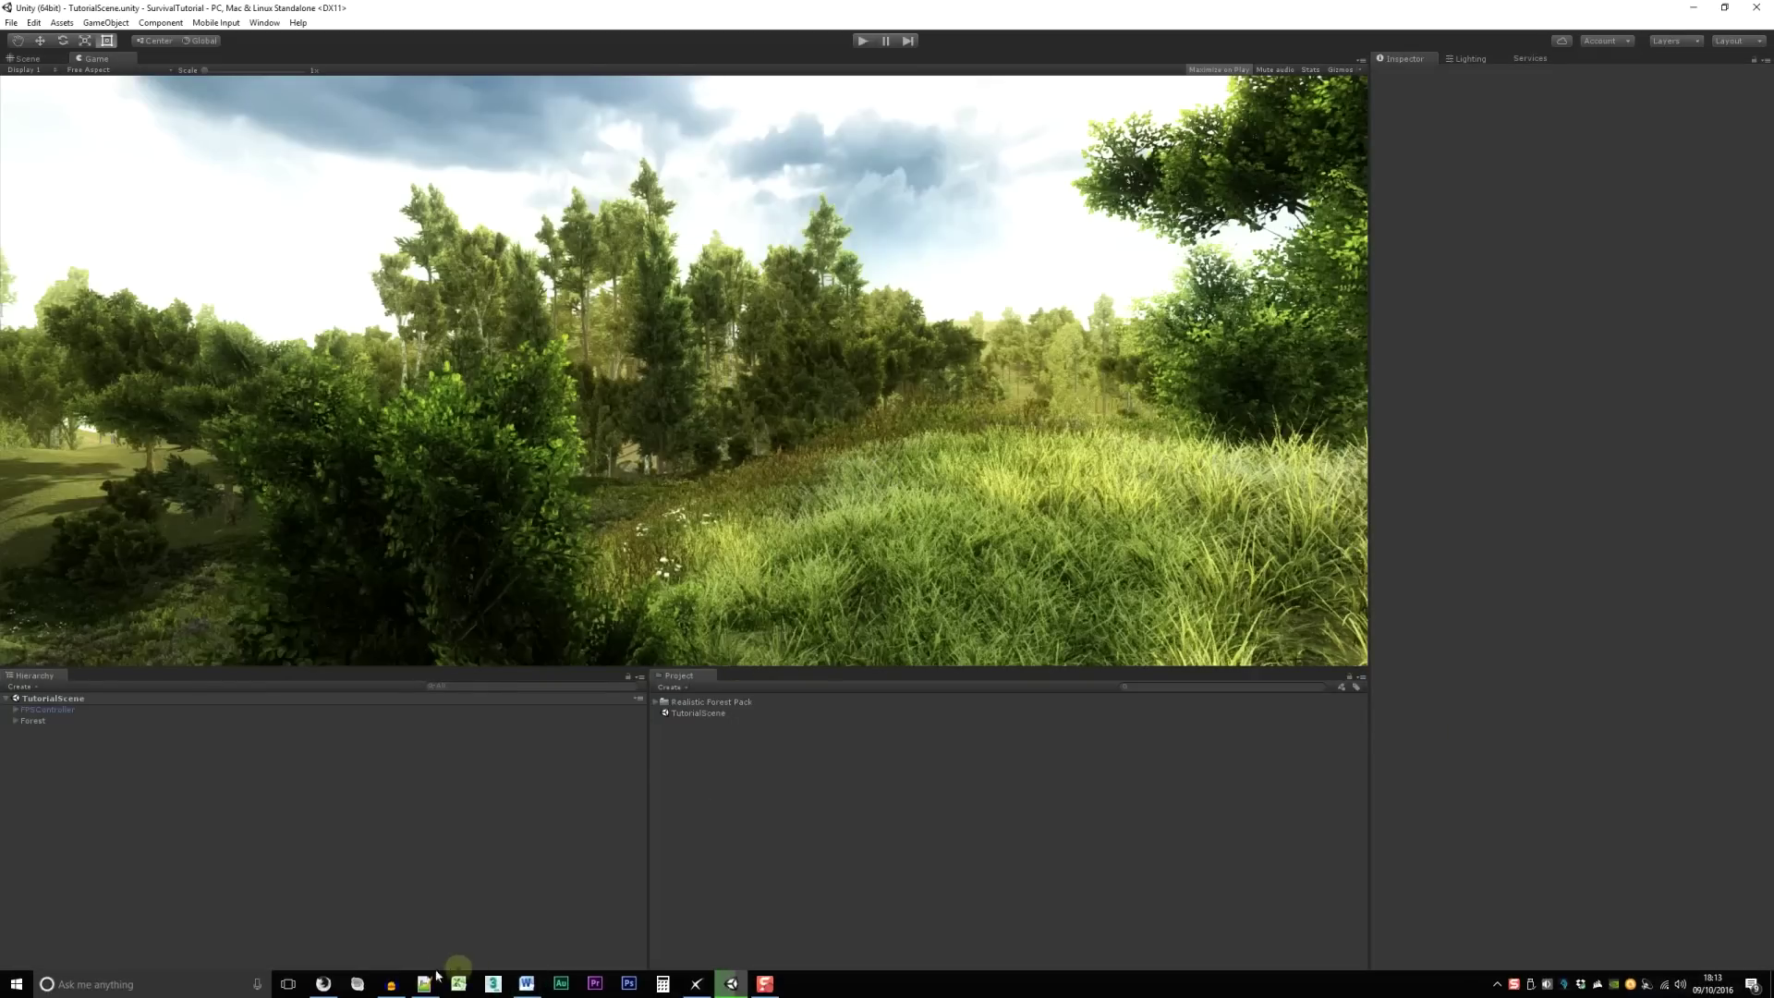
{"action": "left_click", "coordinate": [324, 985]}
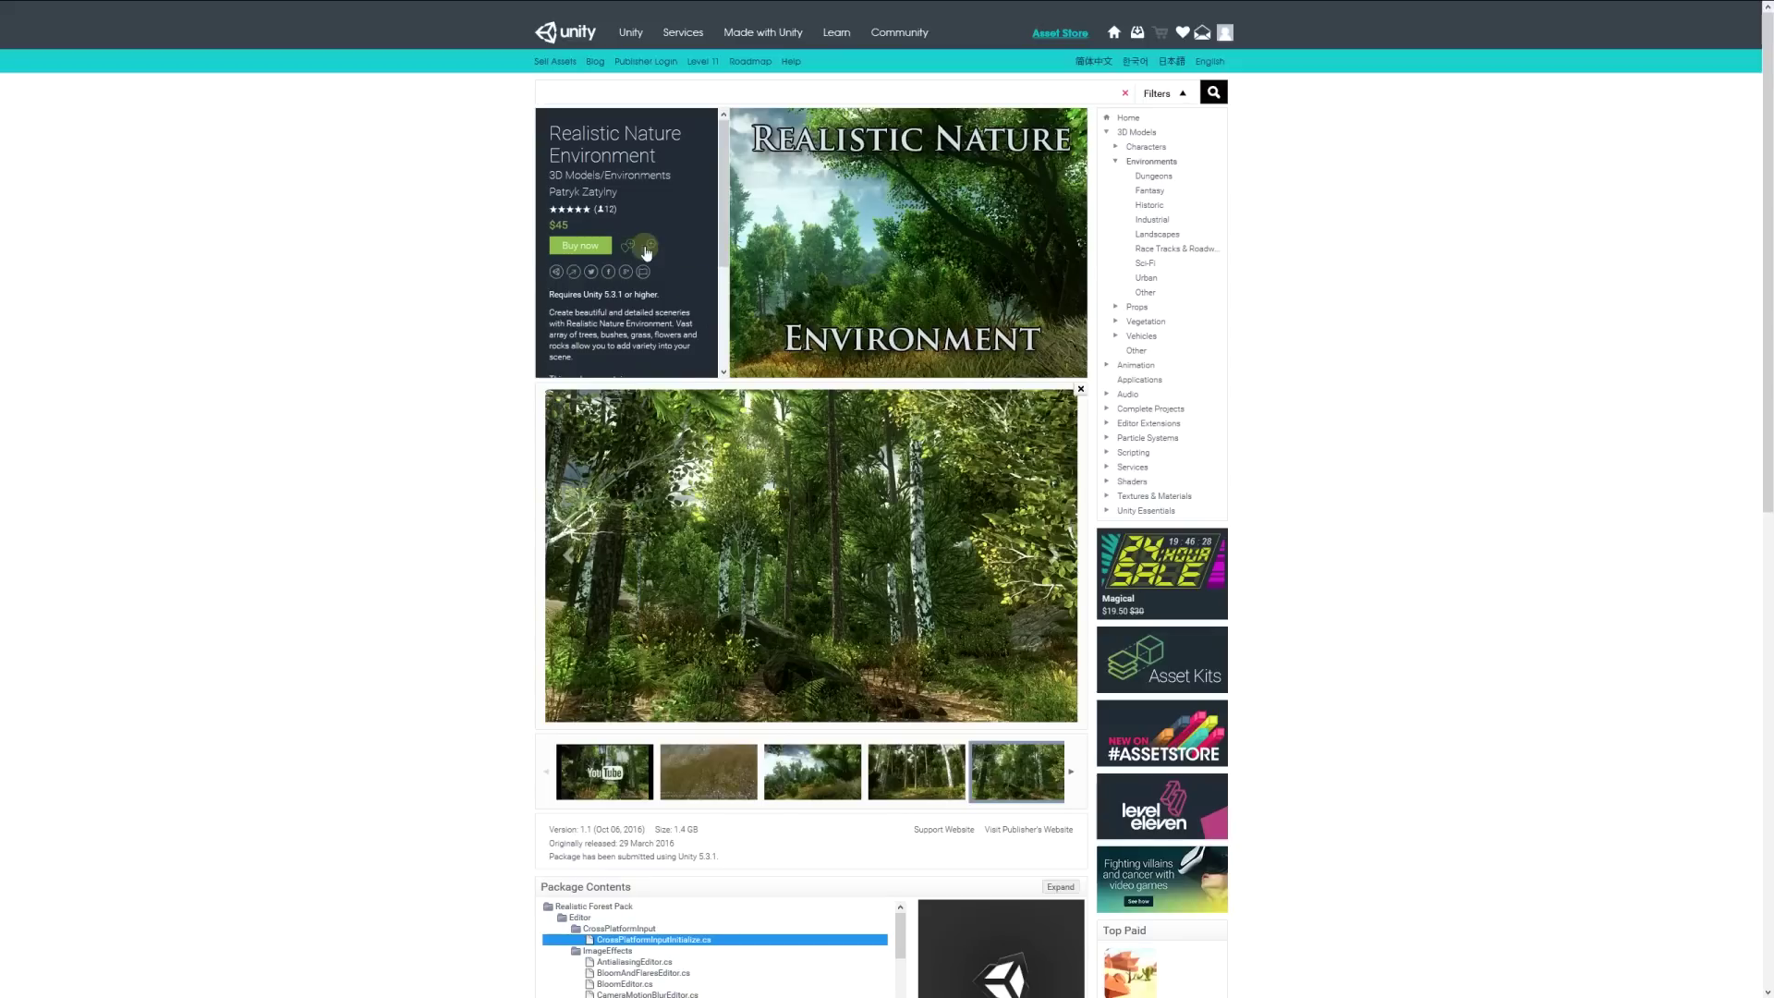
Step: Scroll through the Realistic Nature Environment package contents, then return to the Unity editor
{"action": "scroll", "coordinate": [689, 286], "scroll_direction": "down", "scroll_amount": 3}
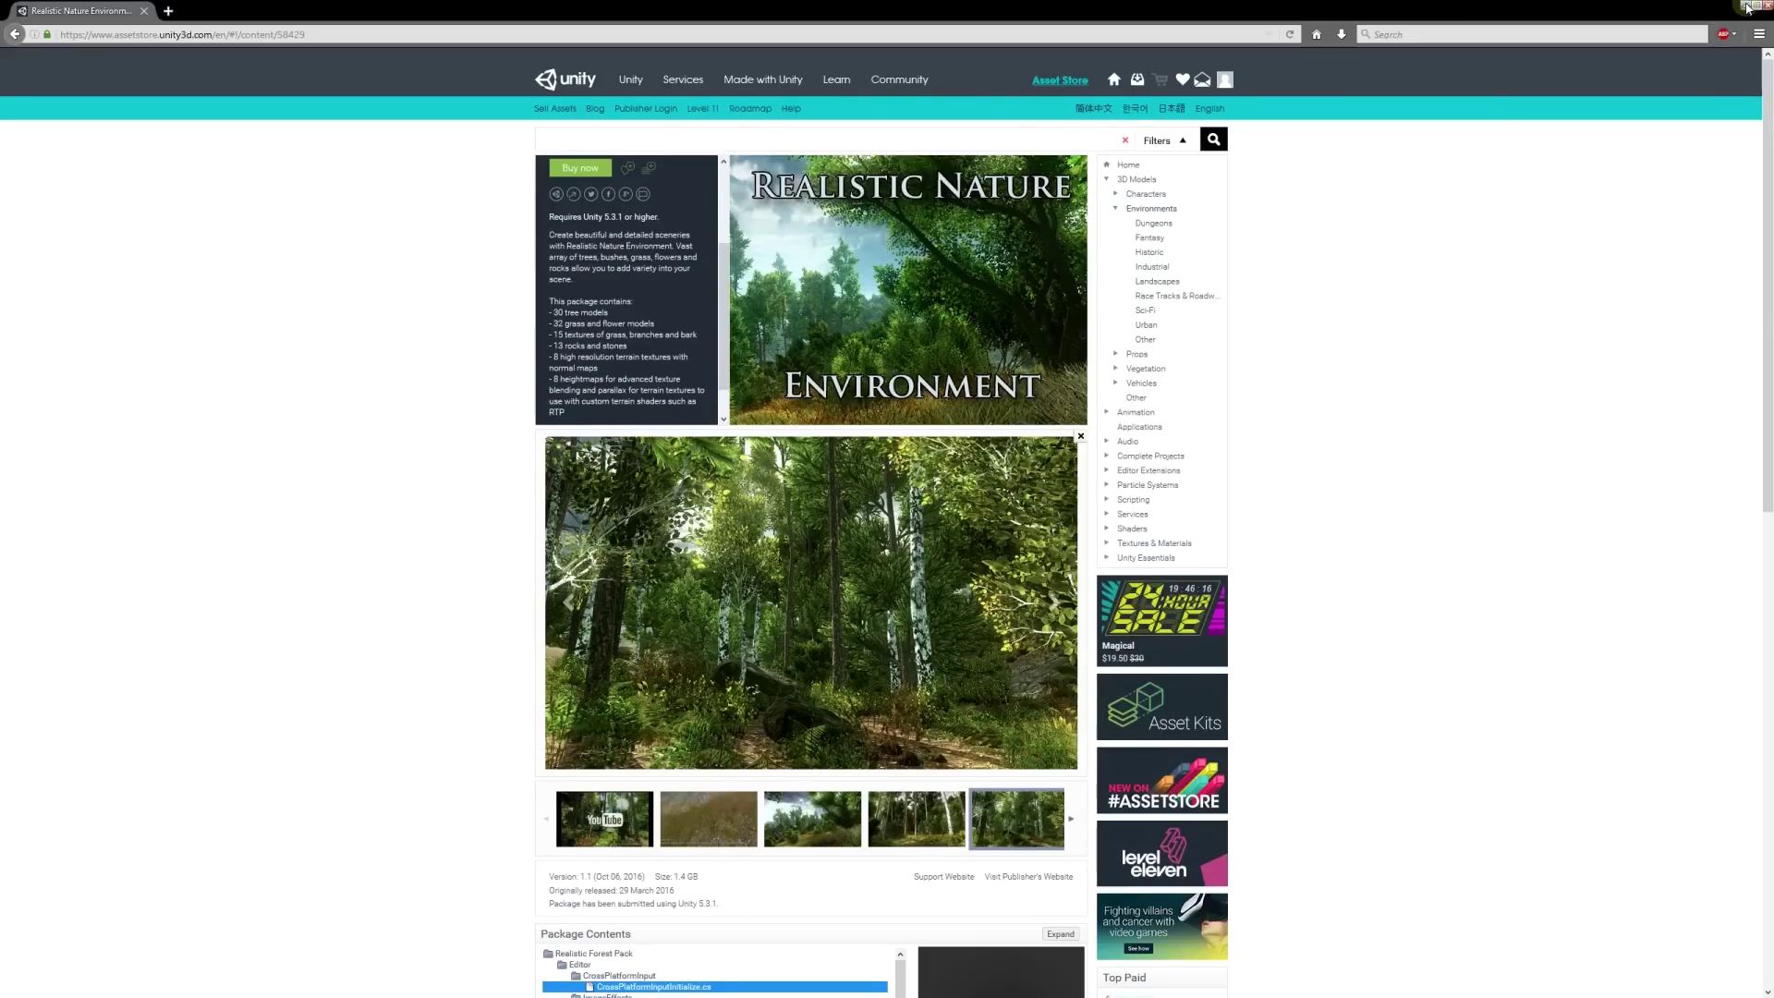
{"action": "left_click", "coordinate": [1745, 6]}
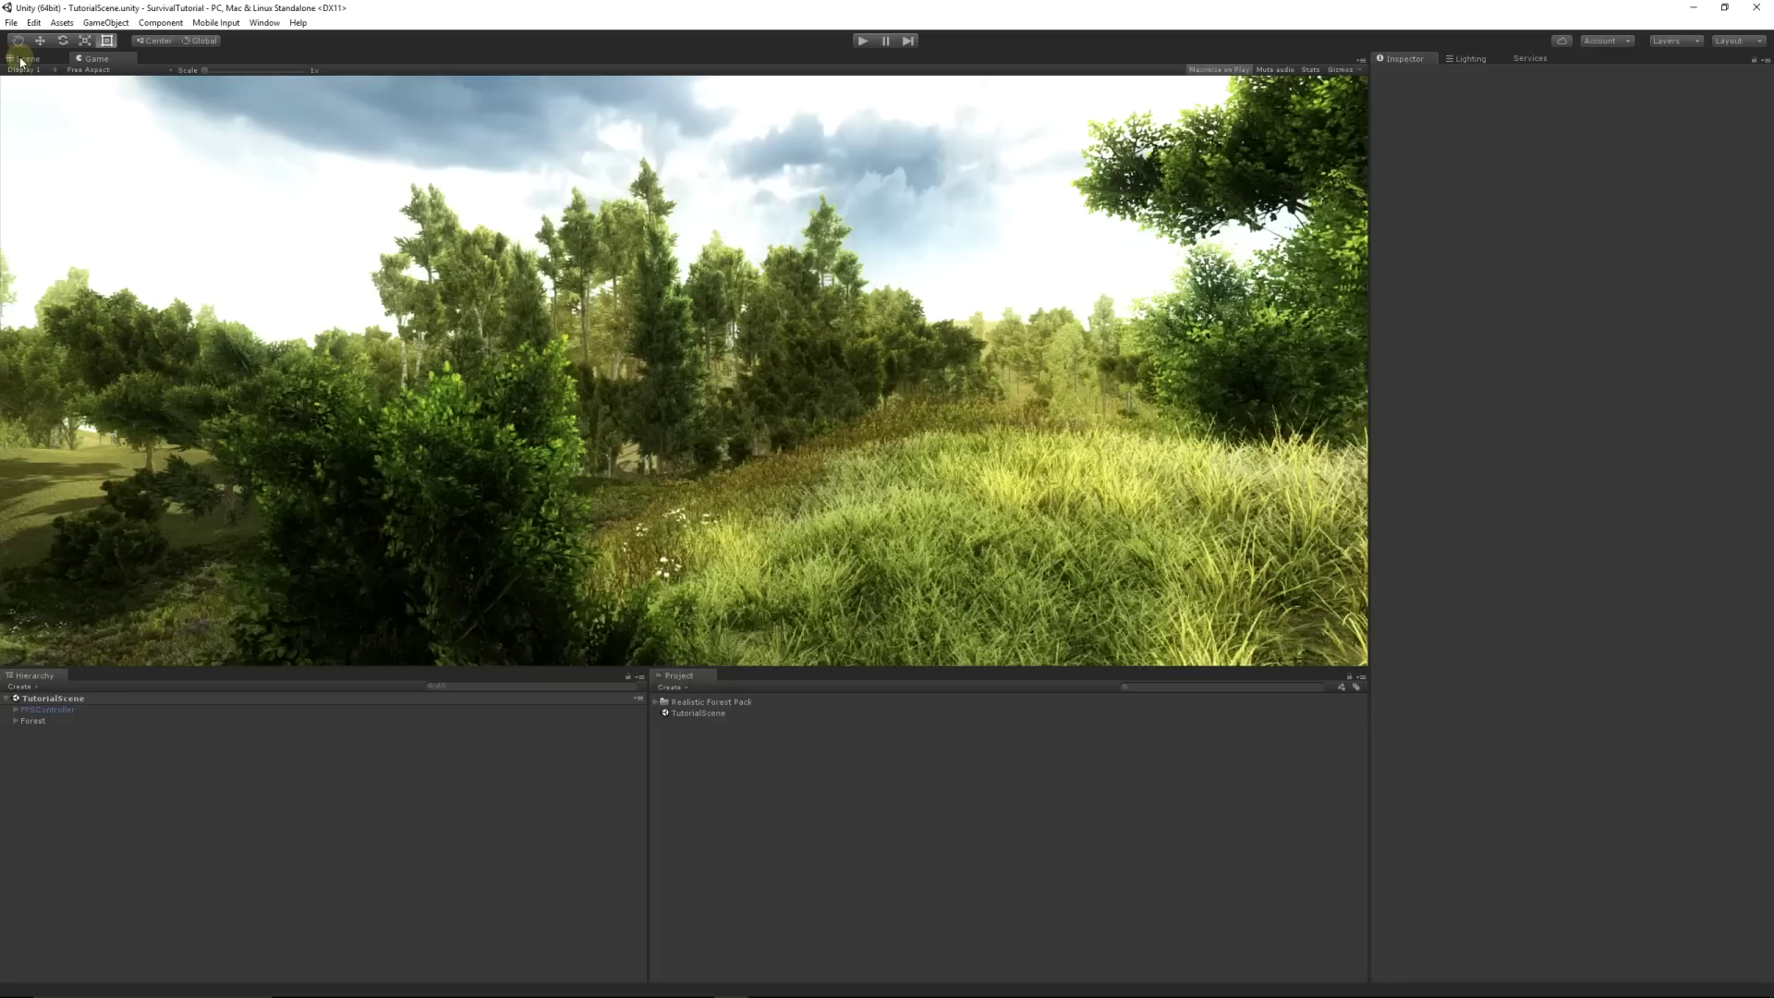
Step: Switch to the Scene view, orbit the camera over the forest, and bring up GameObject > UI
{"action": "left_click", "coordinate": [53, 59]}
{"action": "right_click_drag", "start_coordinate": [111, 93], "coordinate": [335, 303]}
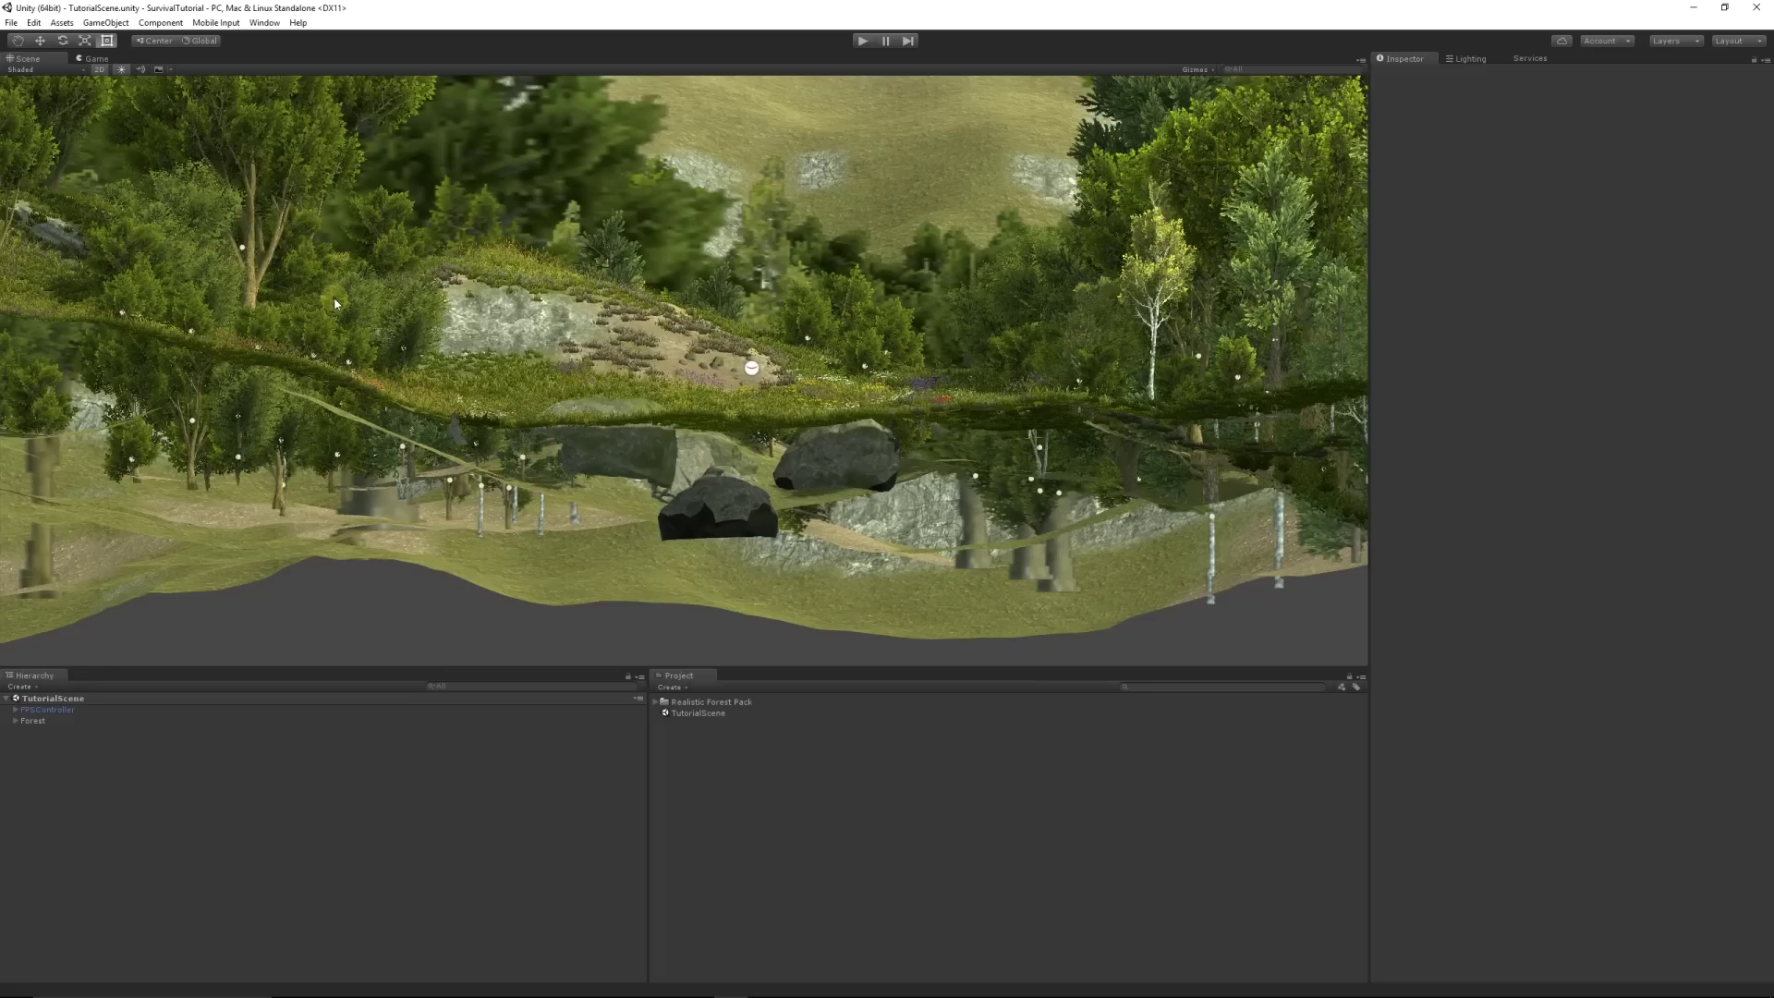
{"action": "right_click_drag", "start_coordinate": [851, 231], "coordinate": [566, 260]}
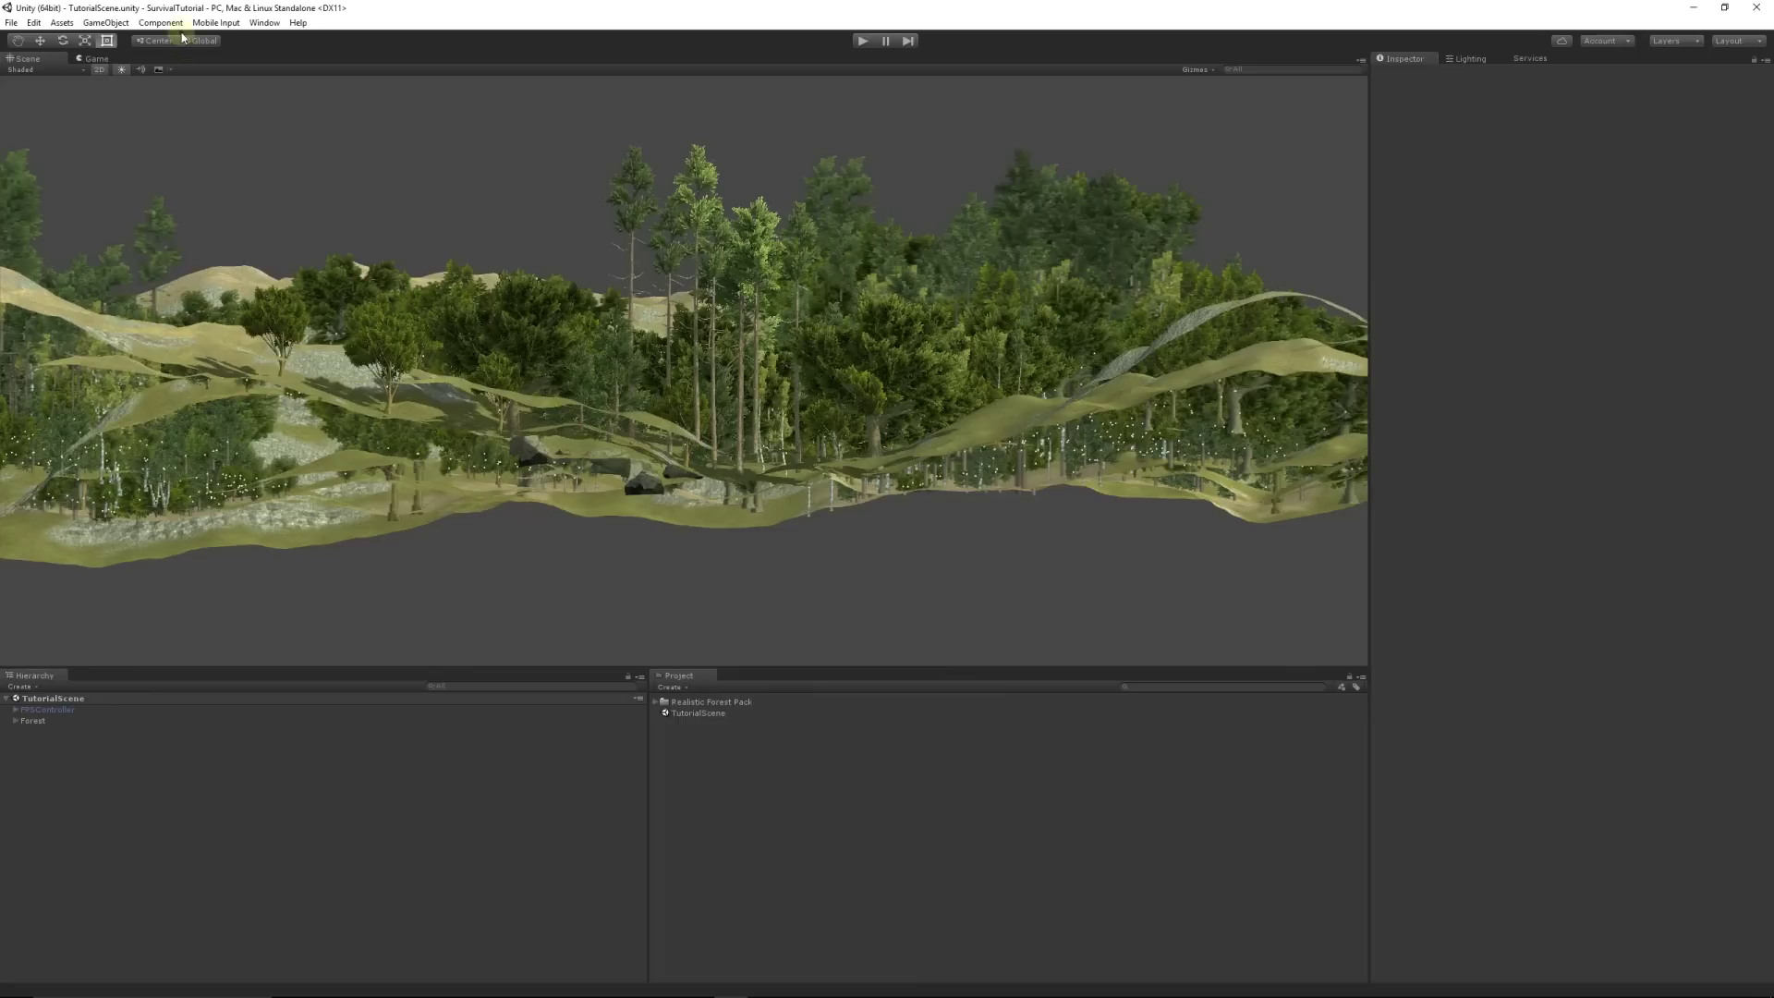
{"action": "left_click", "coordinate": [105, 23]}
{"action": "mouse_move", "coordinate": [135, 134]}
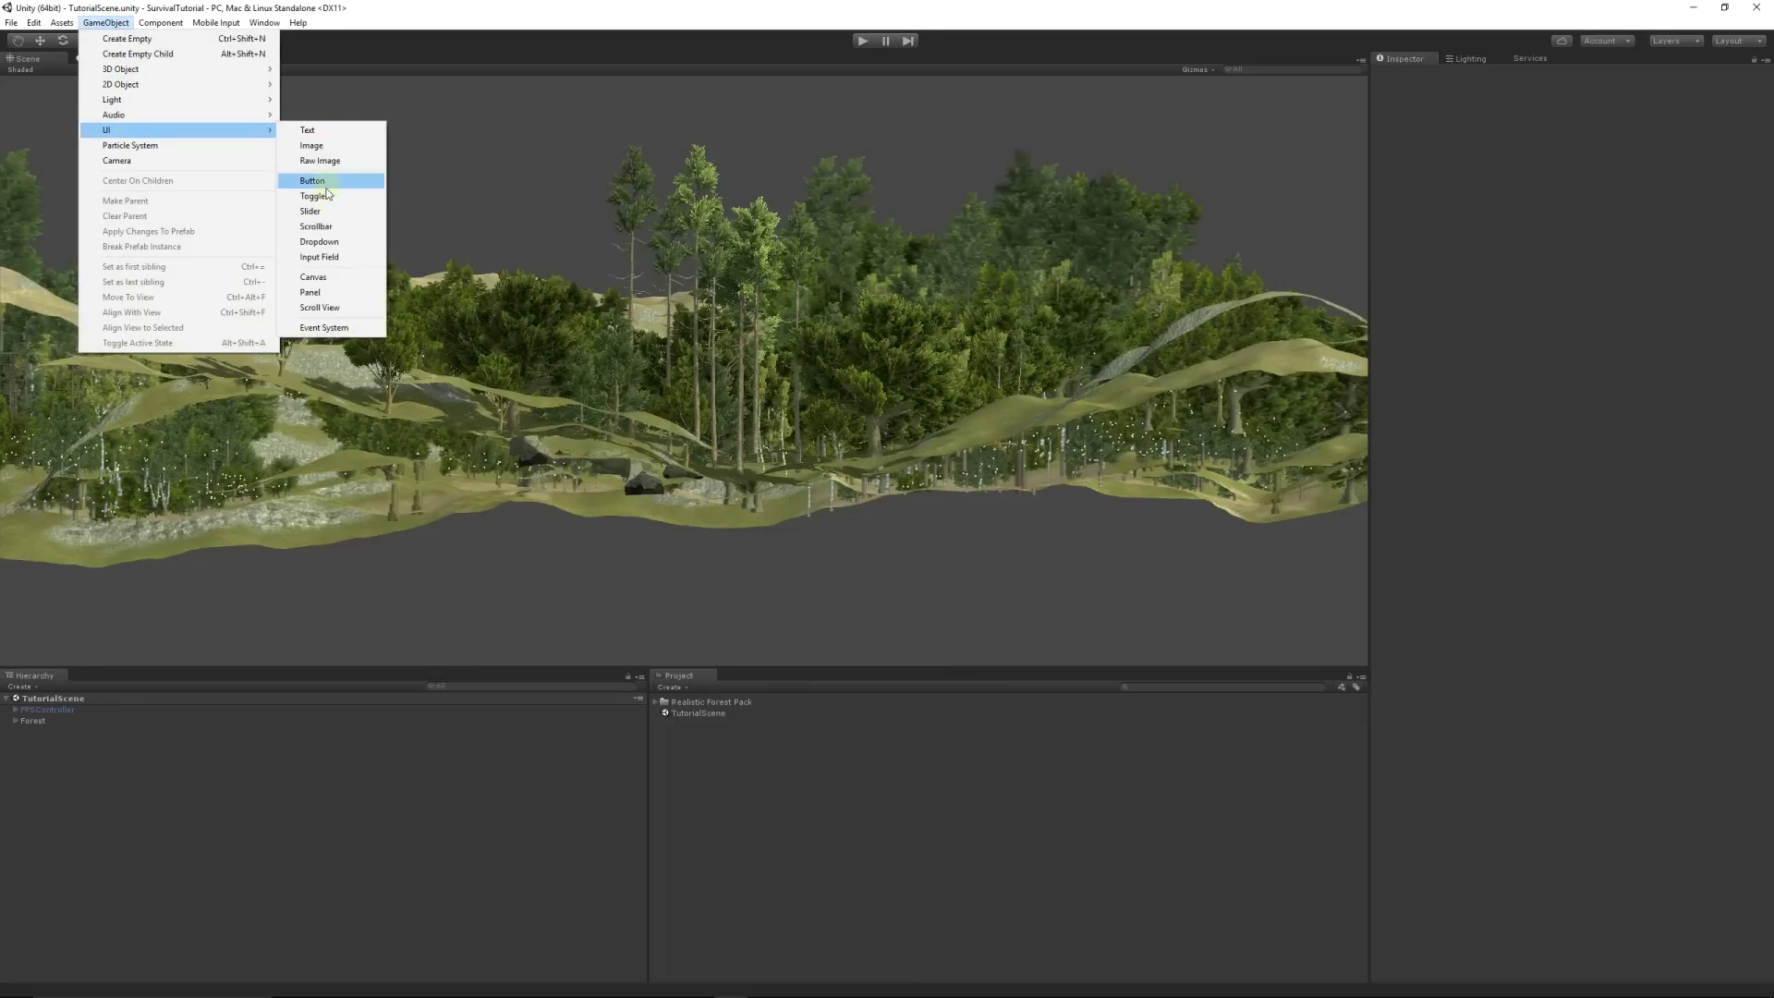
Step: Add a UI Panel and shrink it to a small rectangle at the canvas's bottom-left
{"action": "left_click", "coordinate": [312, 292]}
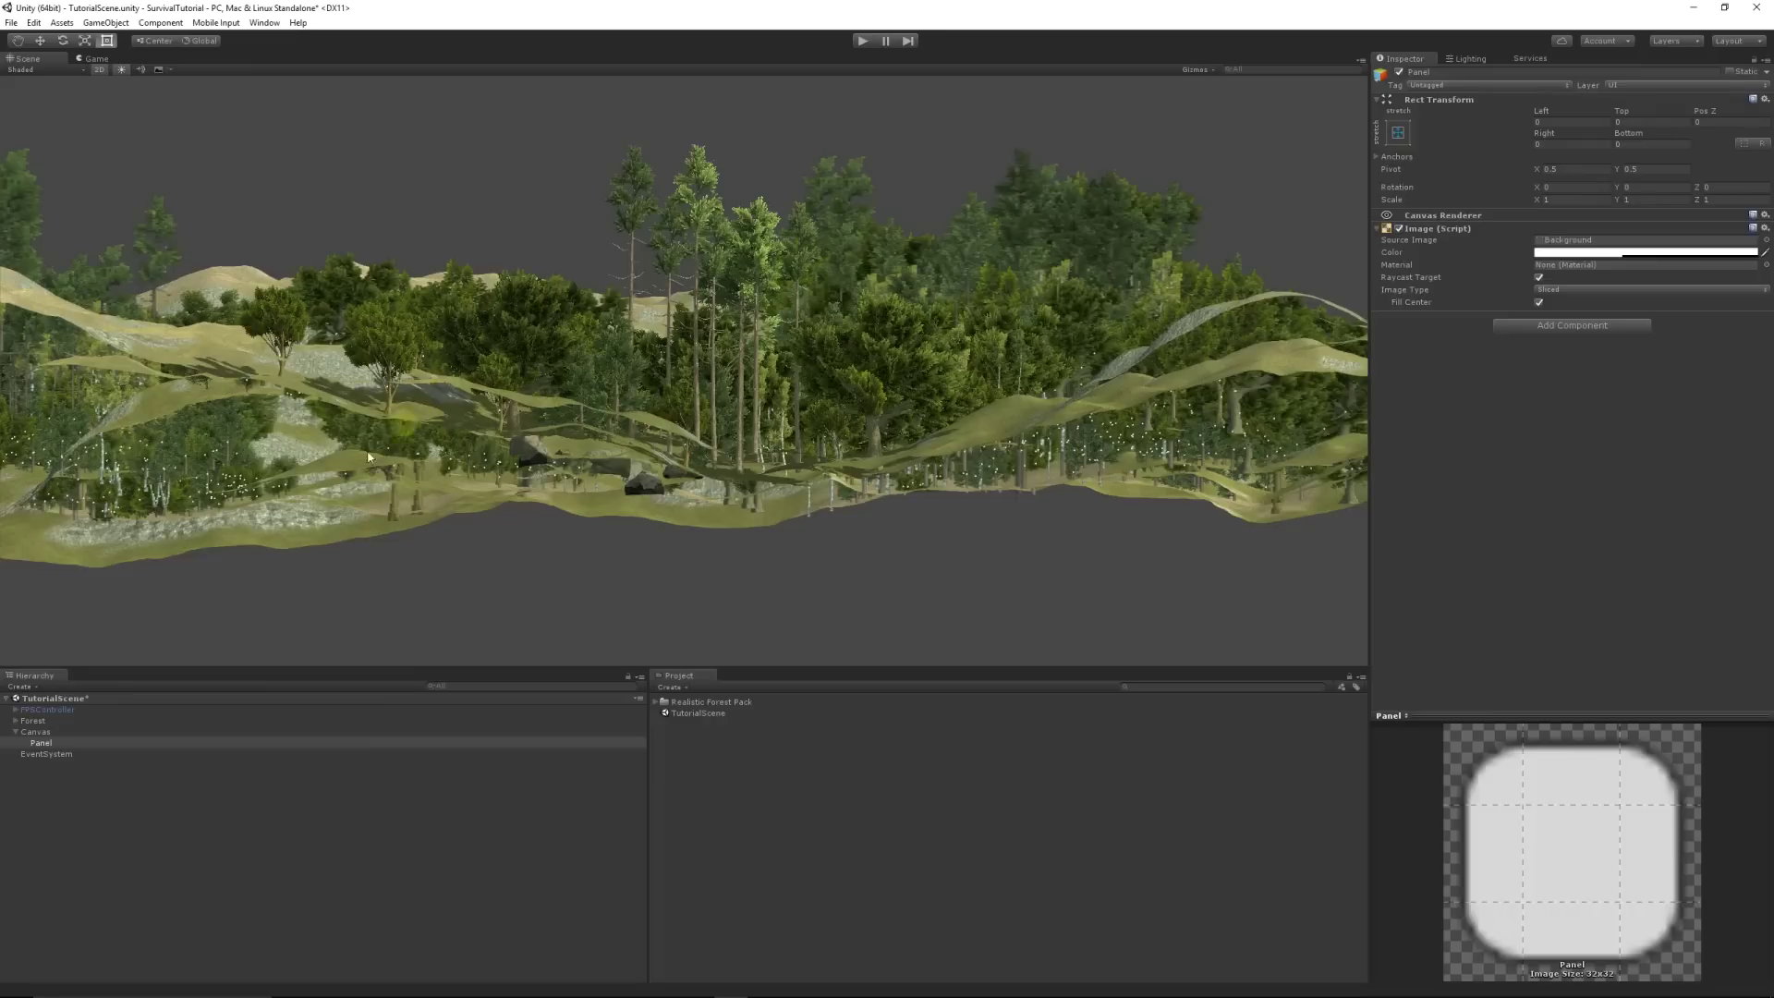
{"action": "left_click", "coordinate": [39, 731]}
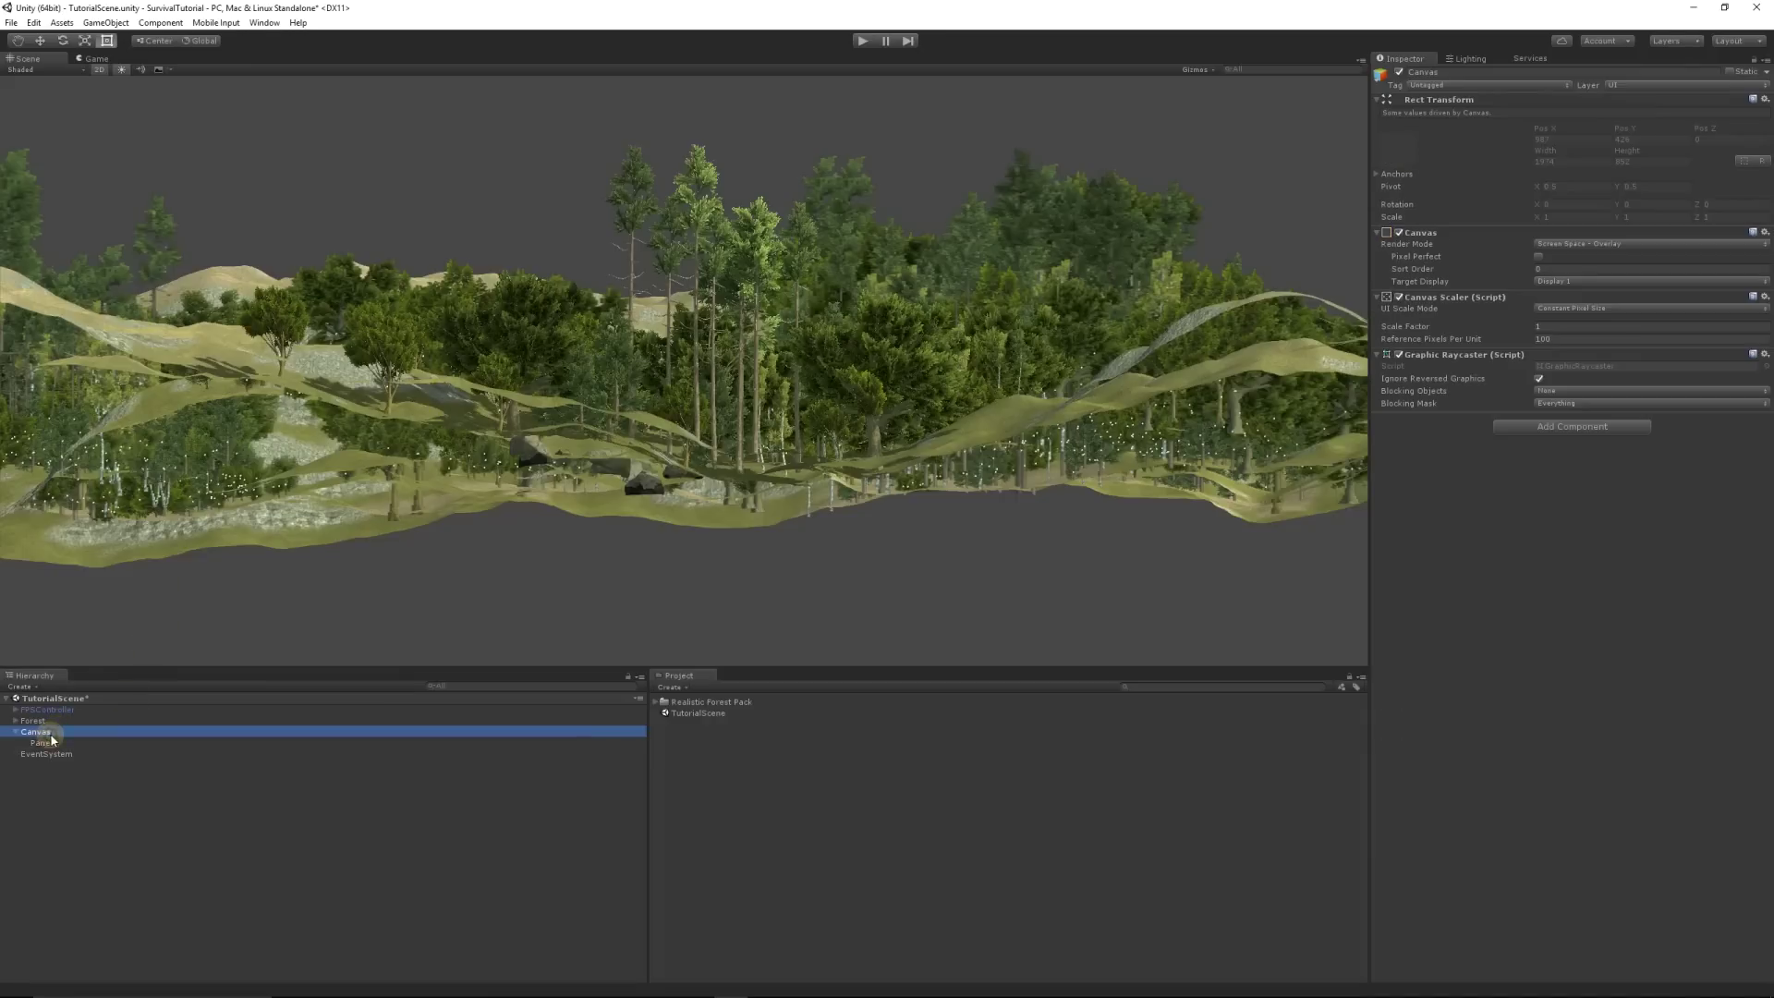
{"action": "key", "text": "f"}
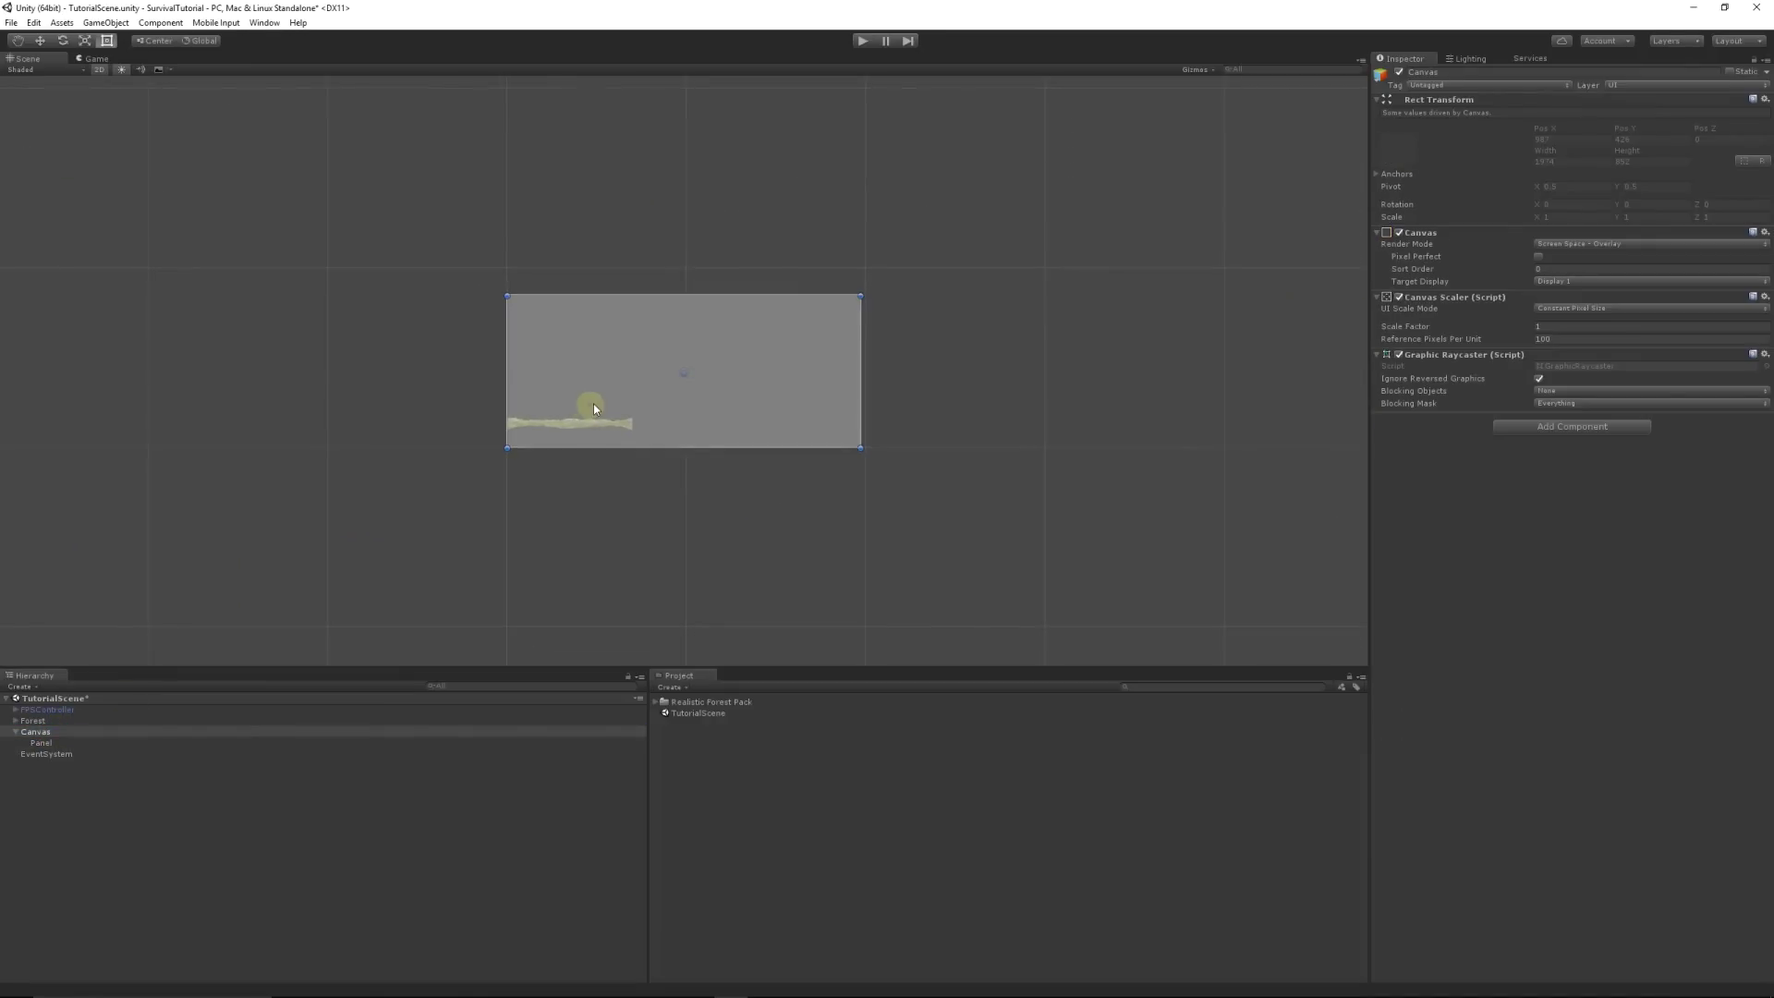
{"action": "scroll", "coordinate": [604, 429], "scroll_direction": "up", "scroll_amount": 3}
{"action": "scroll", "coordinate": [564, 448], "scroll_direction": "up", "scroll_amount": 3}
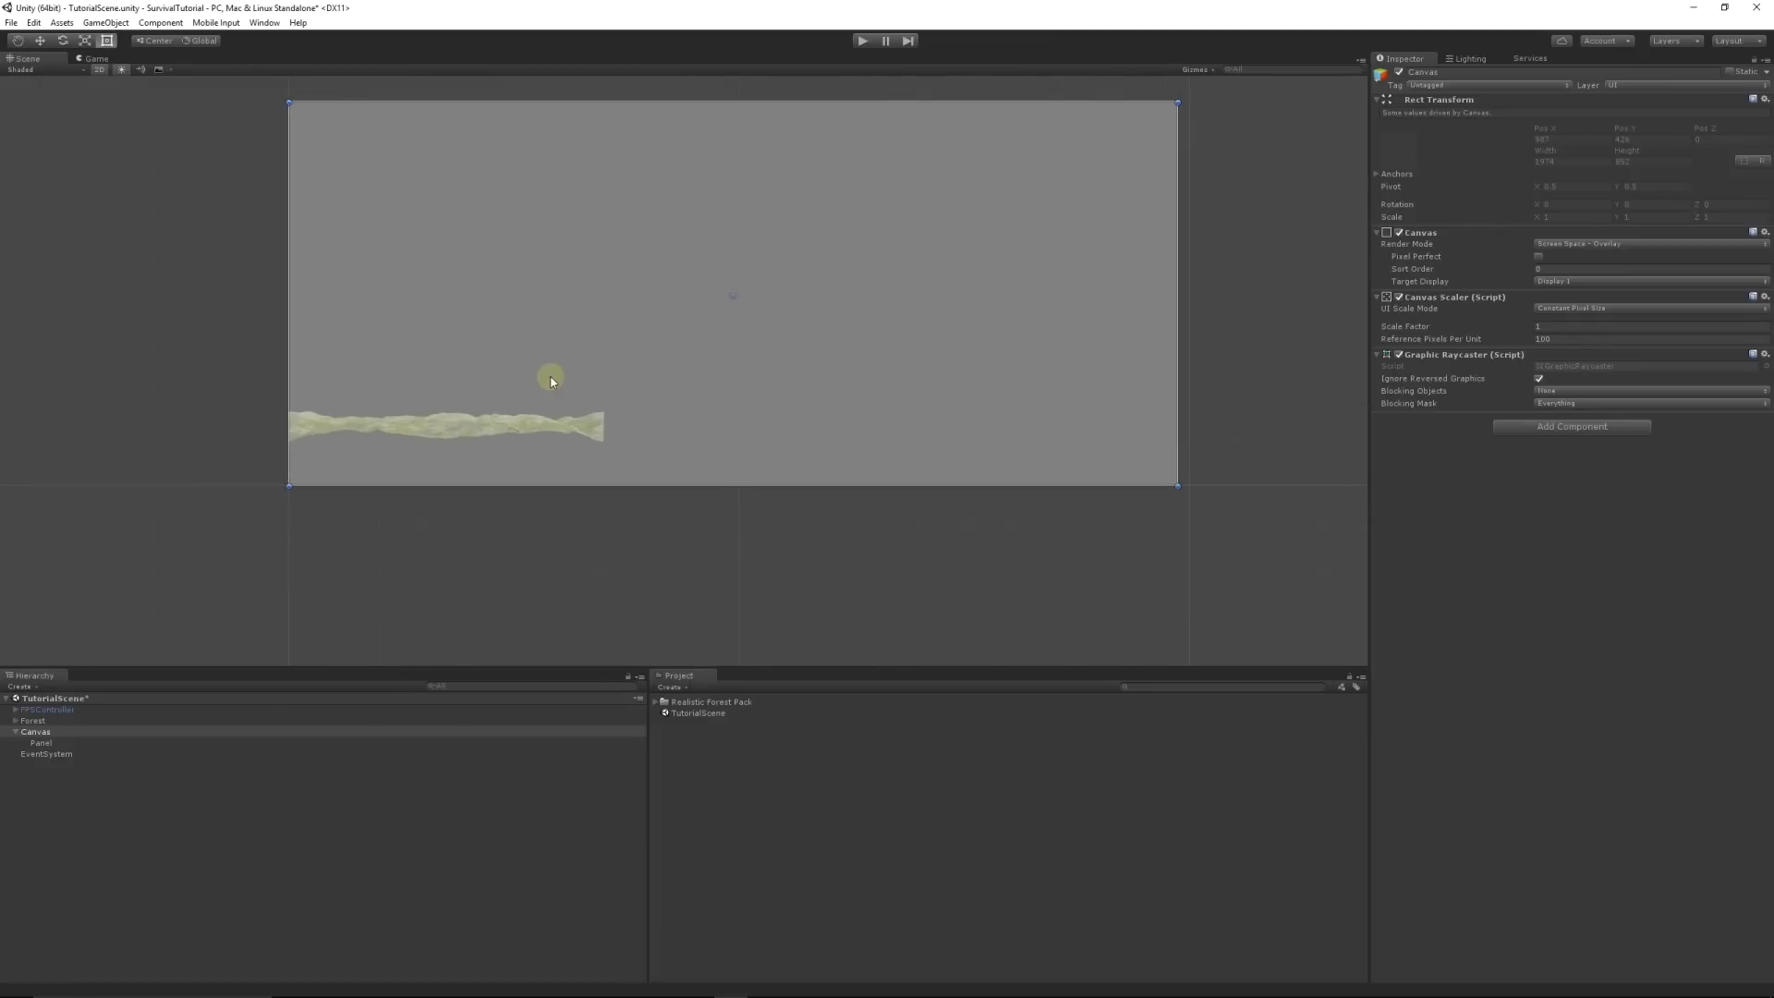
{"action": "left_click", "coordinate": [46, 744]}
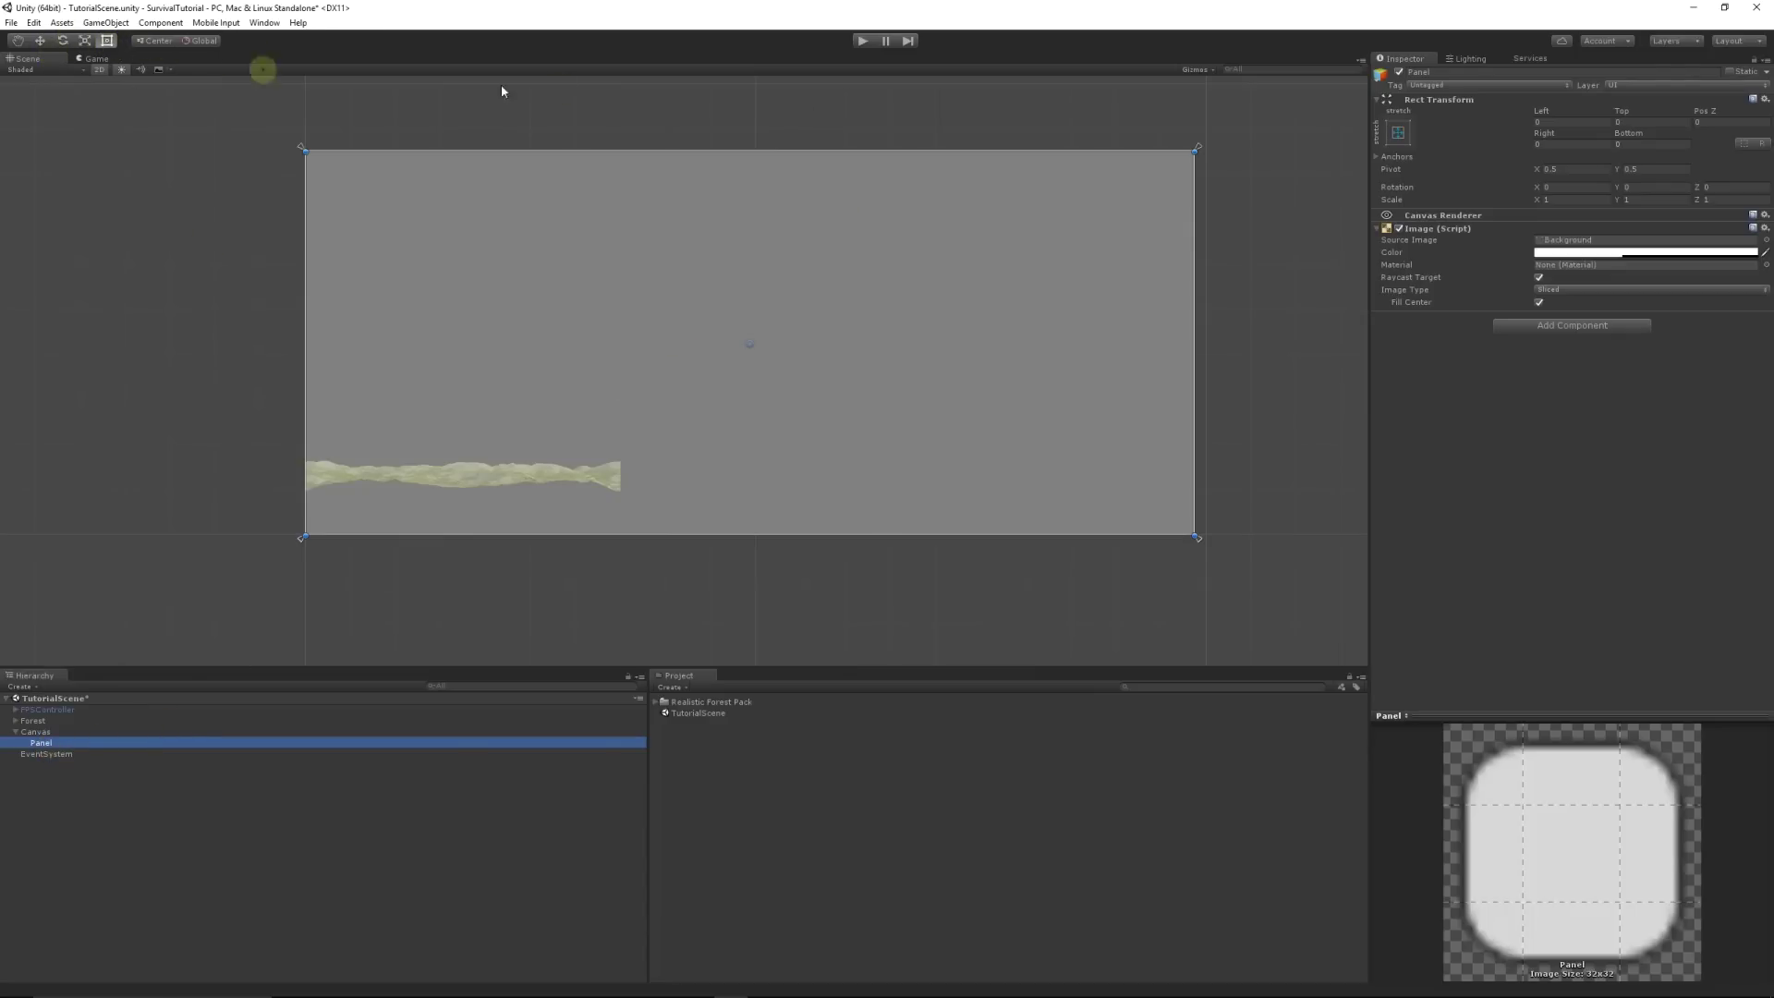
{"action": "left_click_drag", "start_coordinate": [1195, 152], "coordinate": [576, 506]}
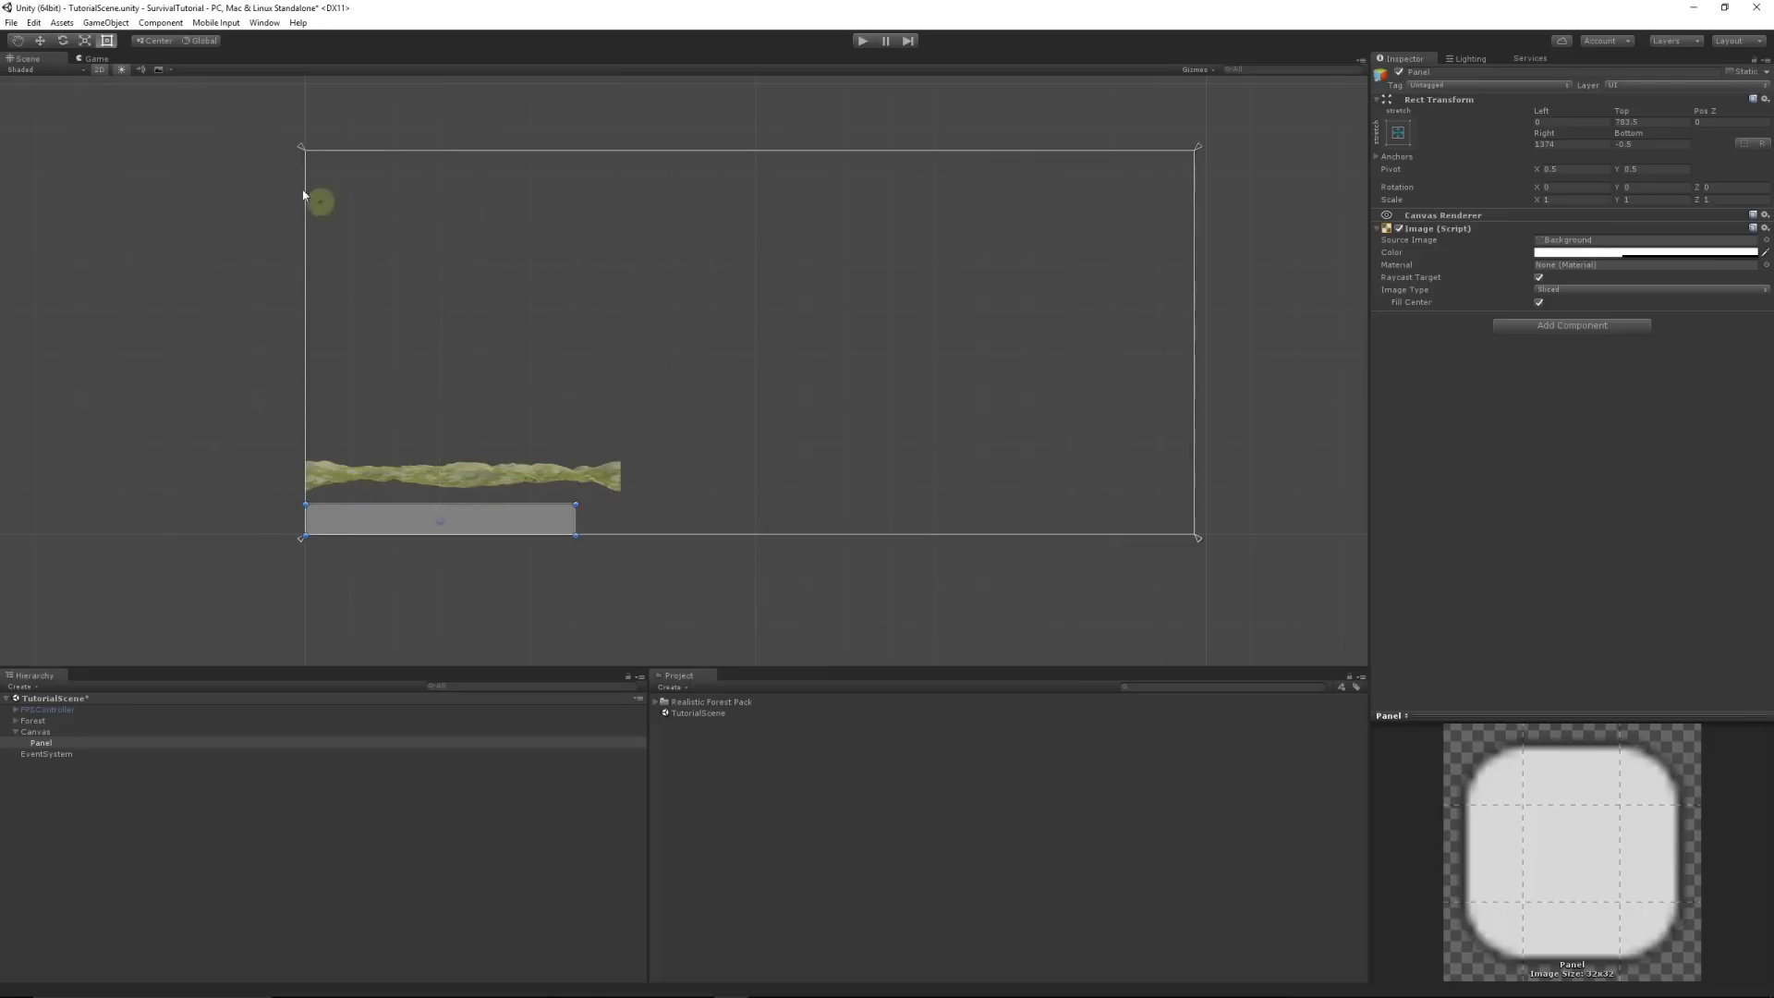
{"action": "left_click", "coordinate": [93, 59]}
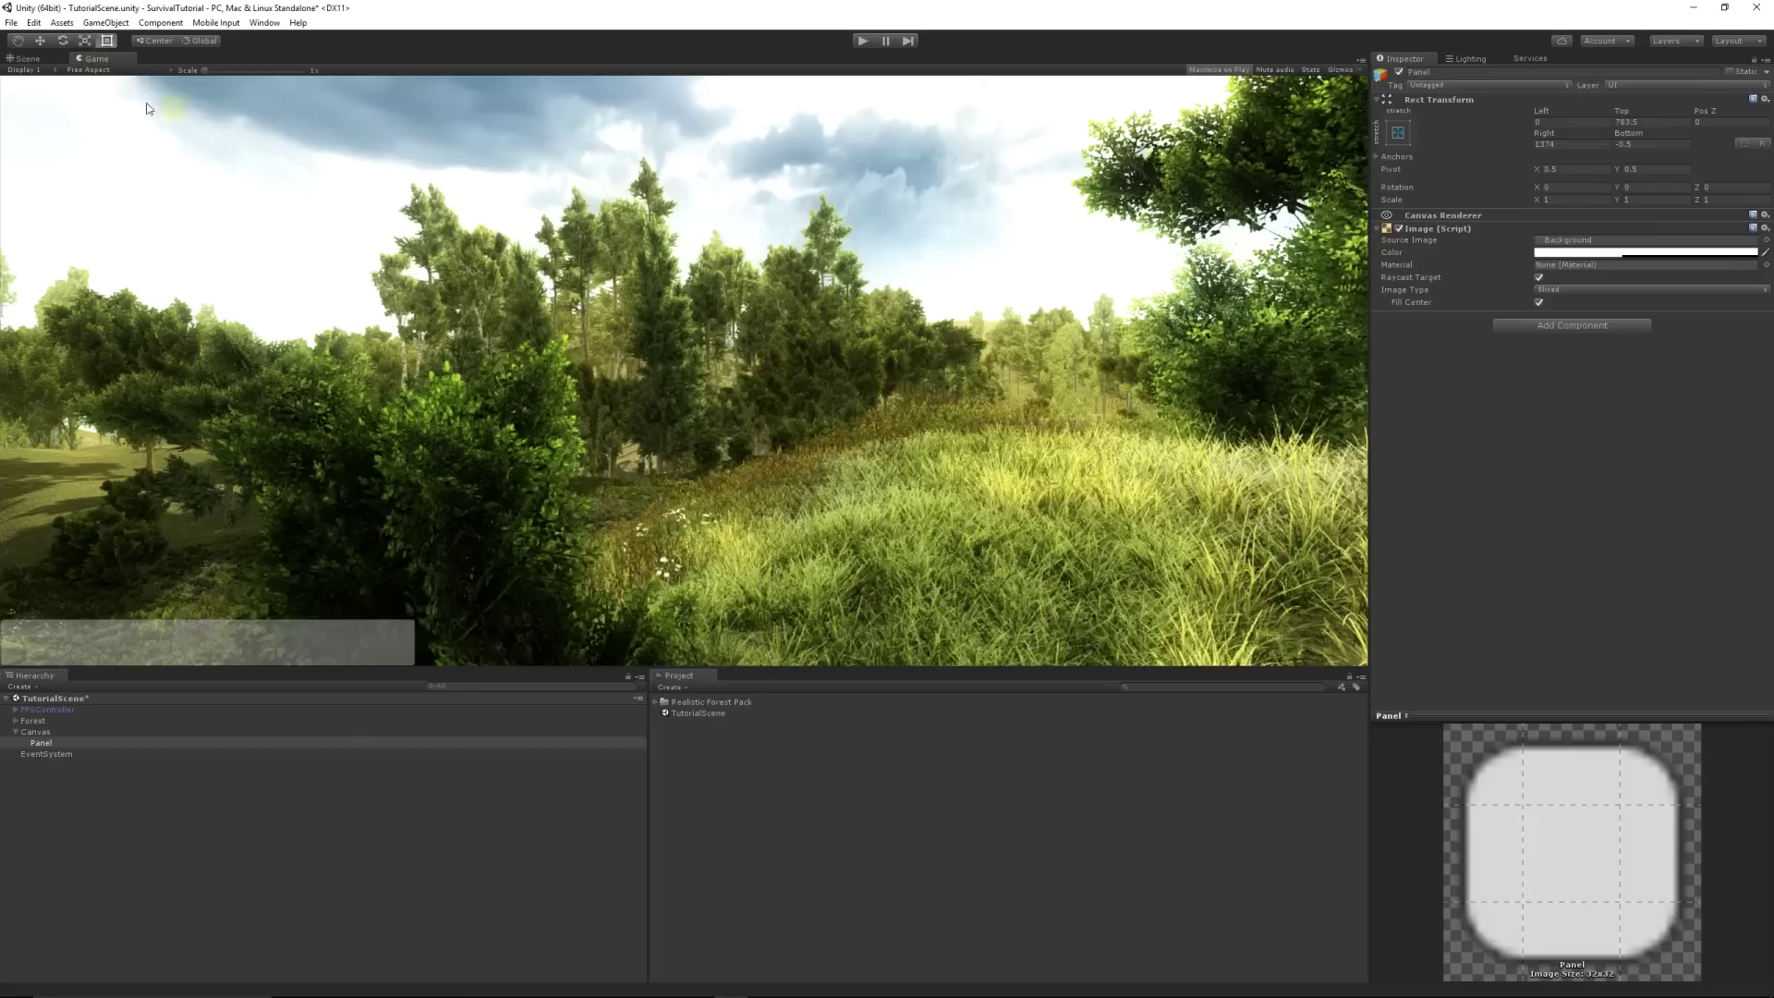
{"action": "left_click", "coordinate": [24, 58]}
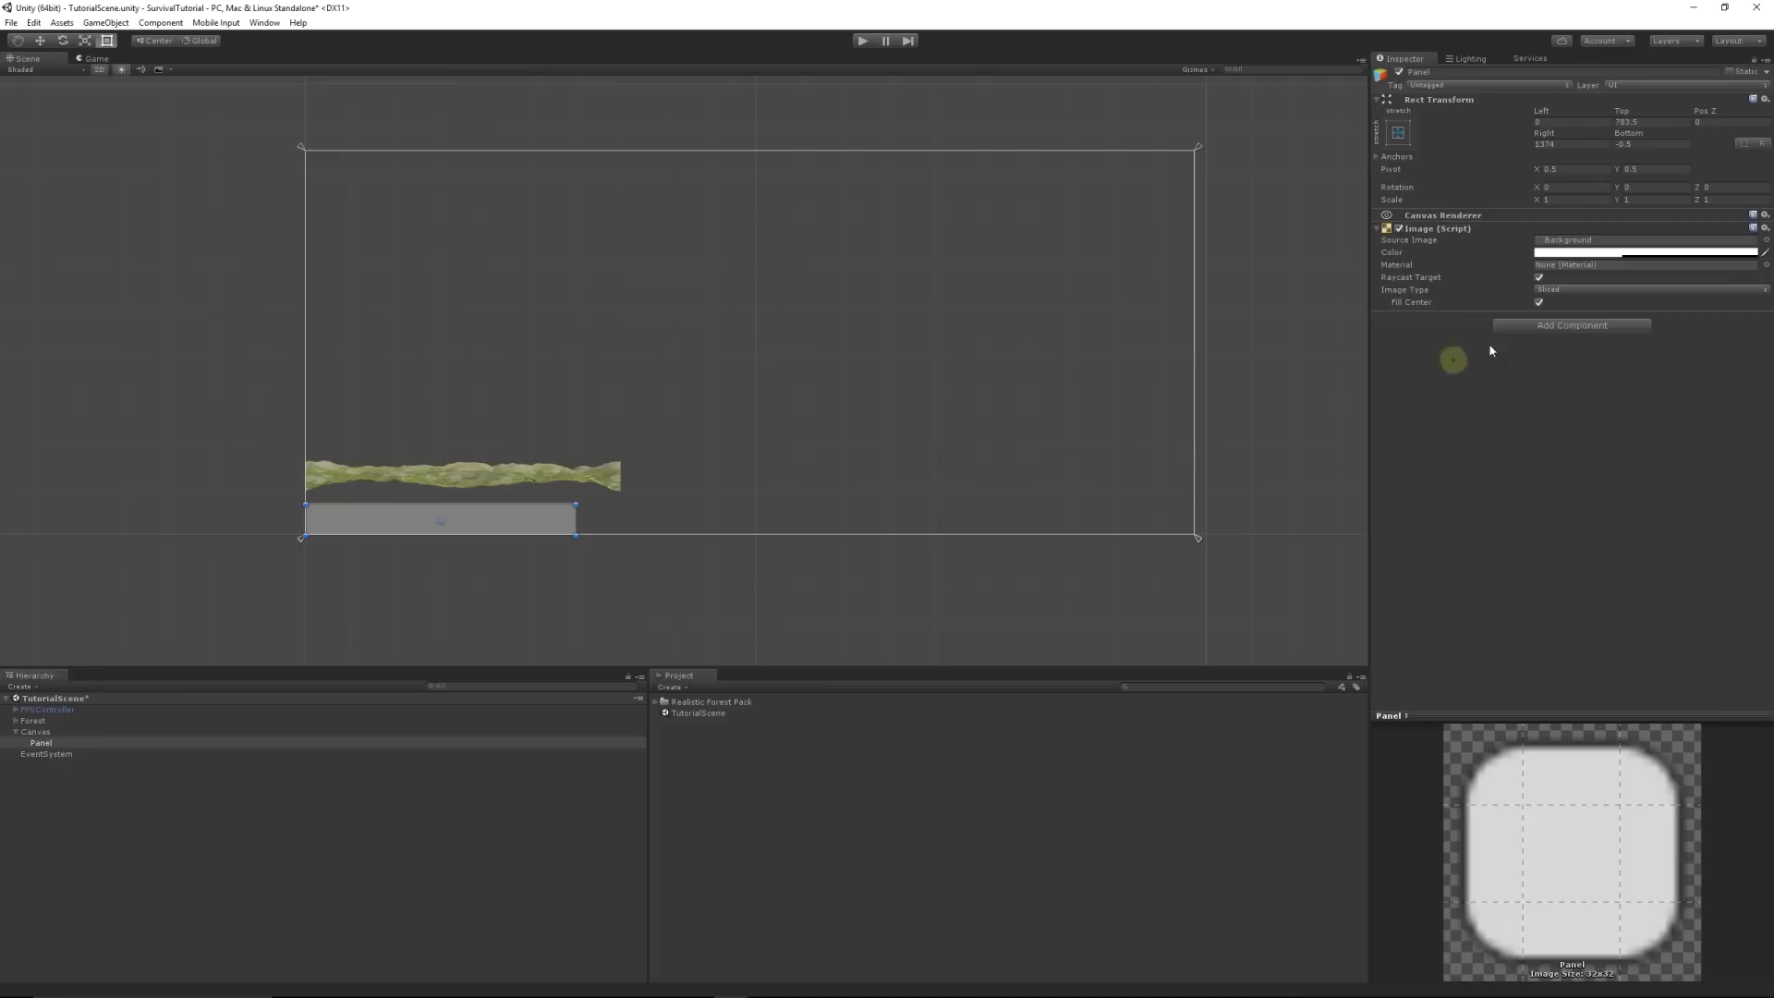
Step: Darken the panel's Image Color to a translucent grey and check it in the Game view
{"action": "left_click", "coordinate": [1571, 253]}
{"action": "left_click_drag", "start_coordinate": [941, 310], "coordinate": [942, 328]}
{"action": "left_click", "coordinate": [1070, 238]}
{"action": "left_click", "coordinate": [92, 58]}
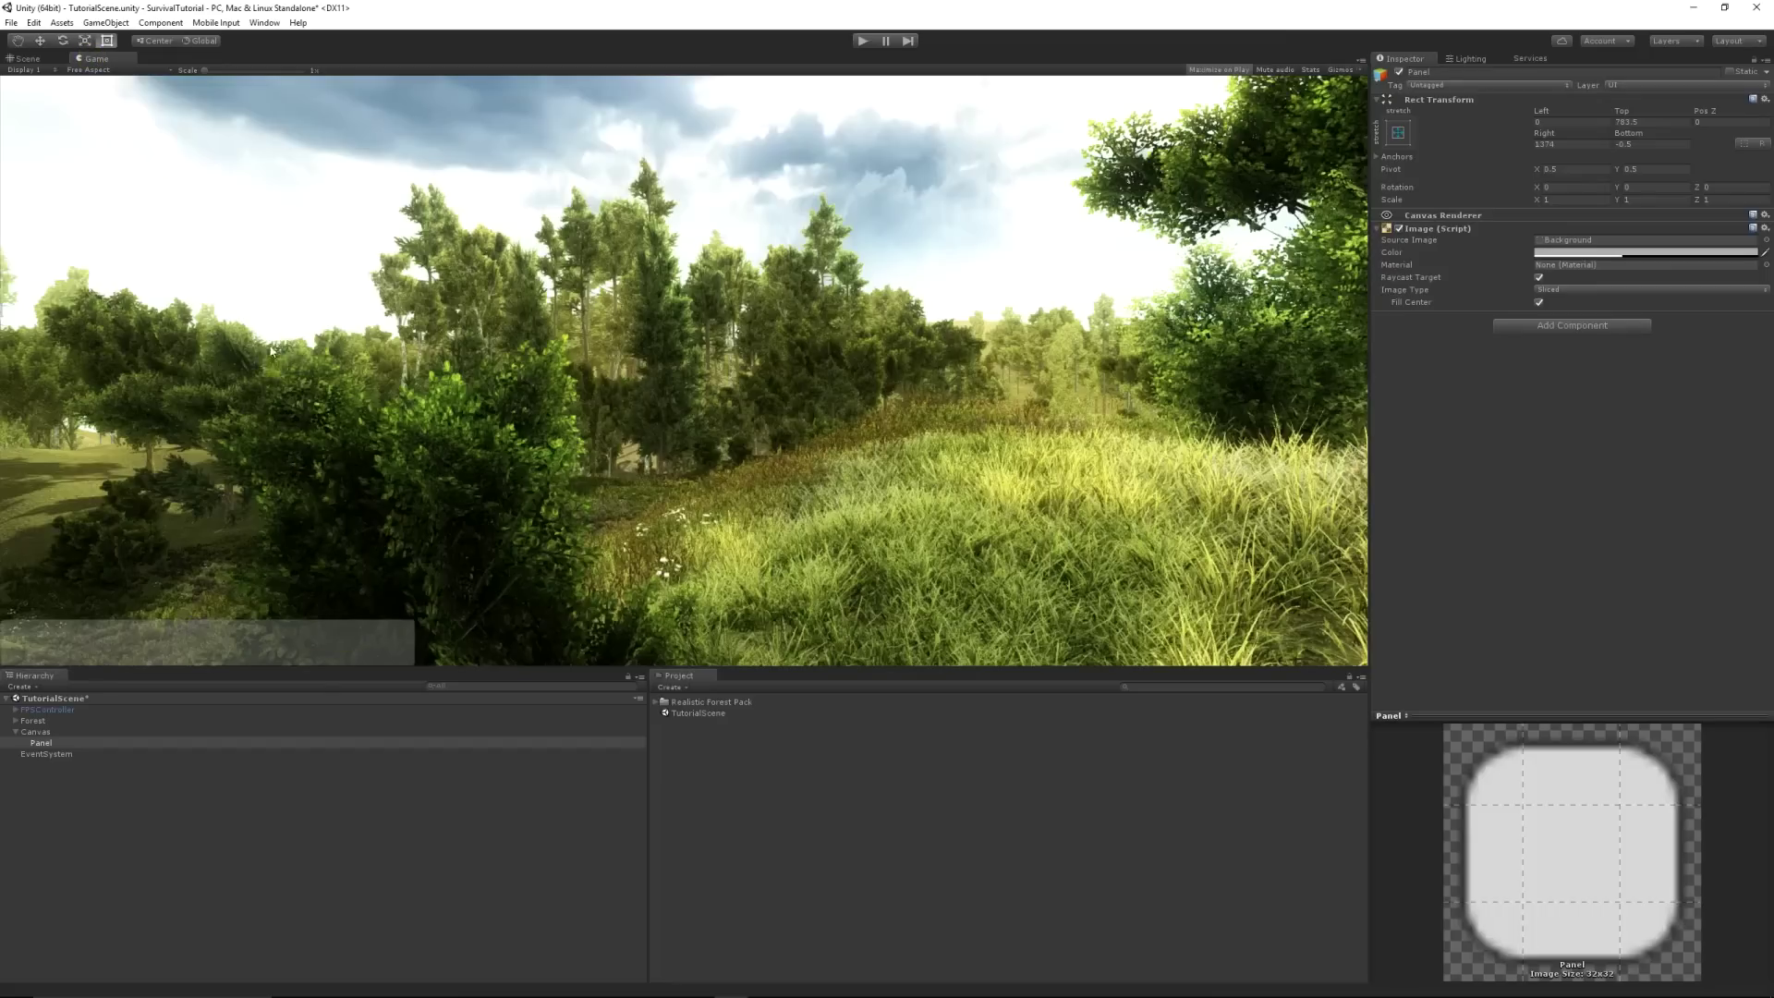
{"action": "left_click", "coordinate": [28, 59]}
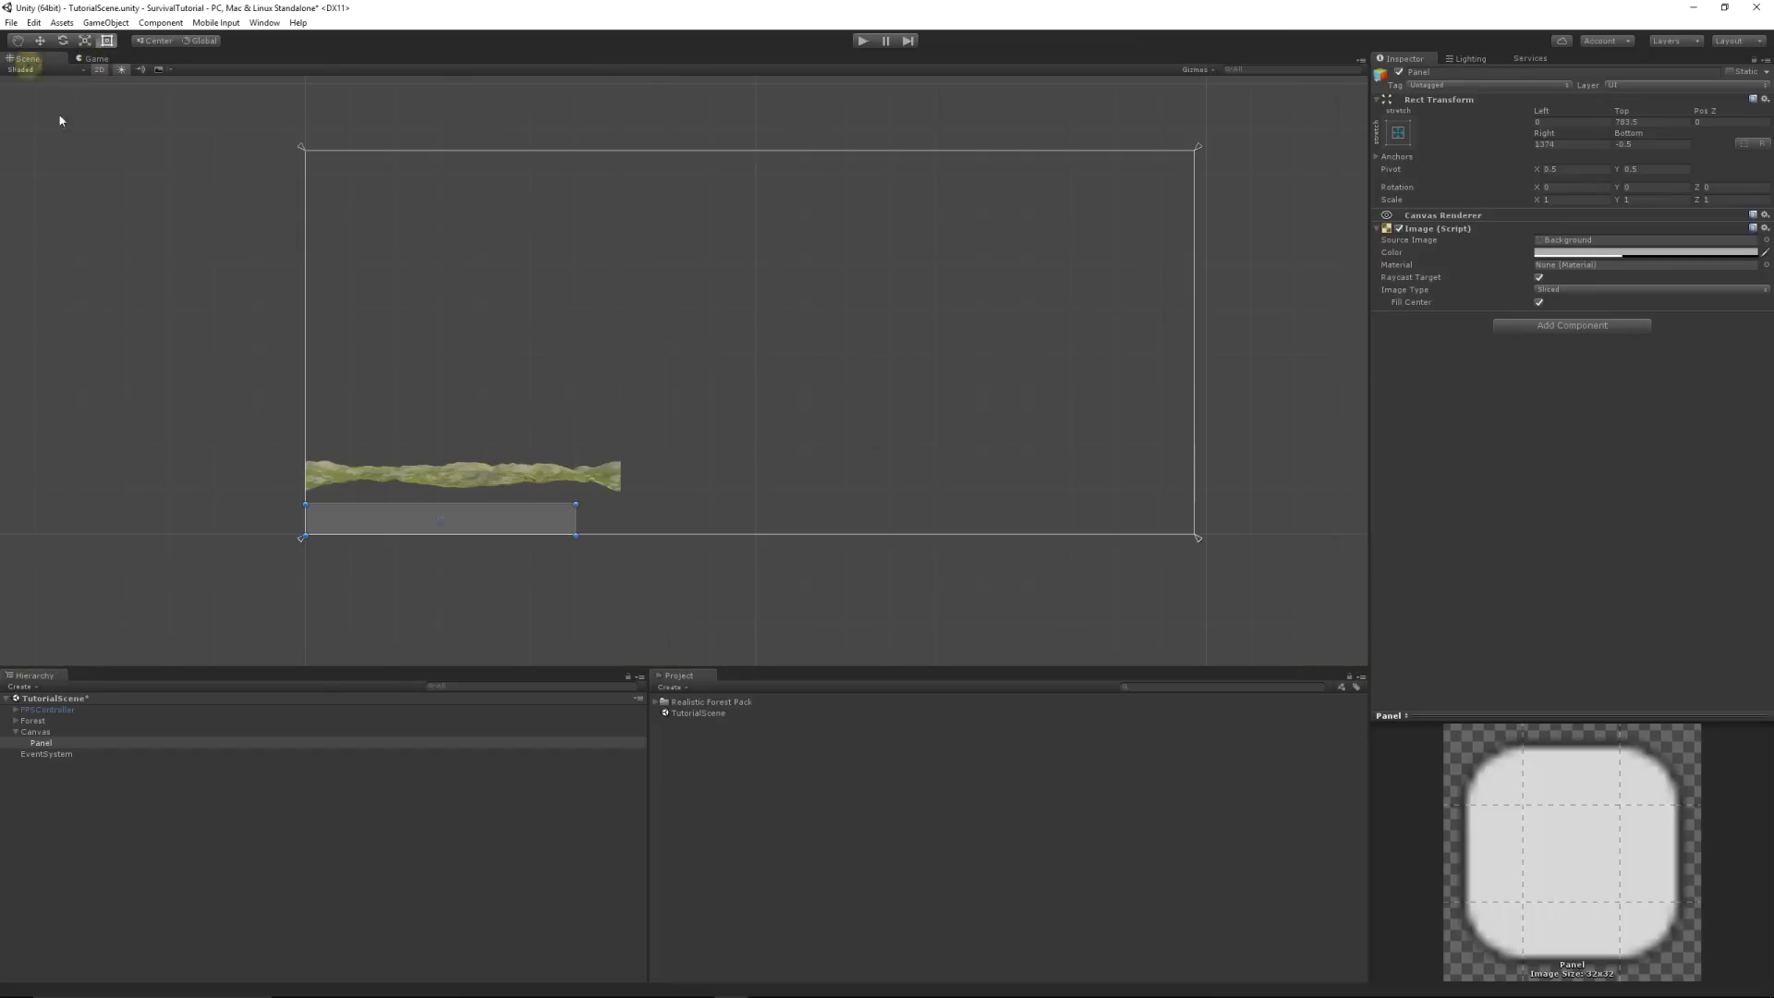
{"action": "scroll", "coordinate": [292, 436], "scroll_direction": "up", "scroll_amount": 5}
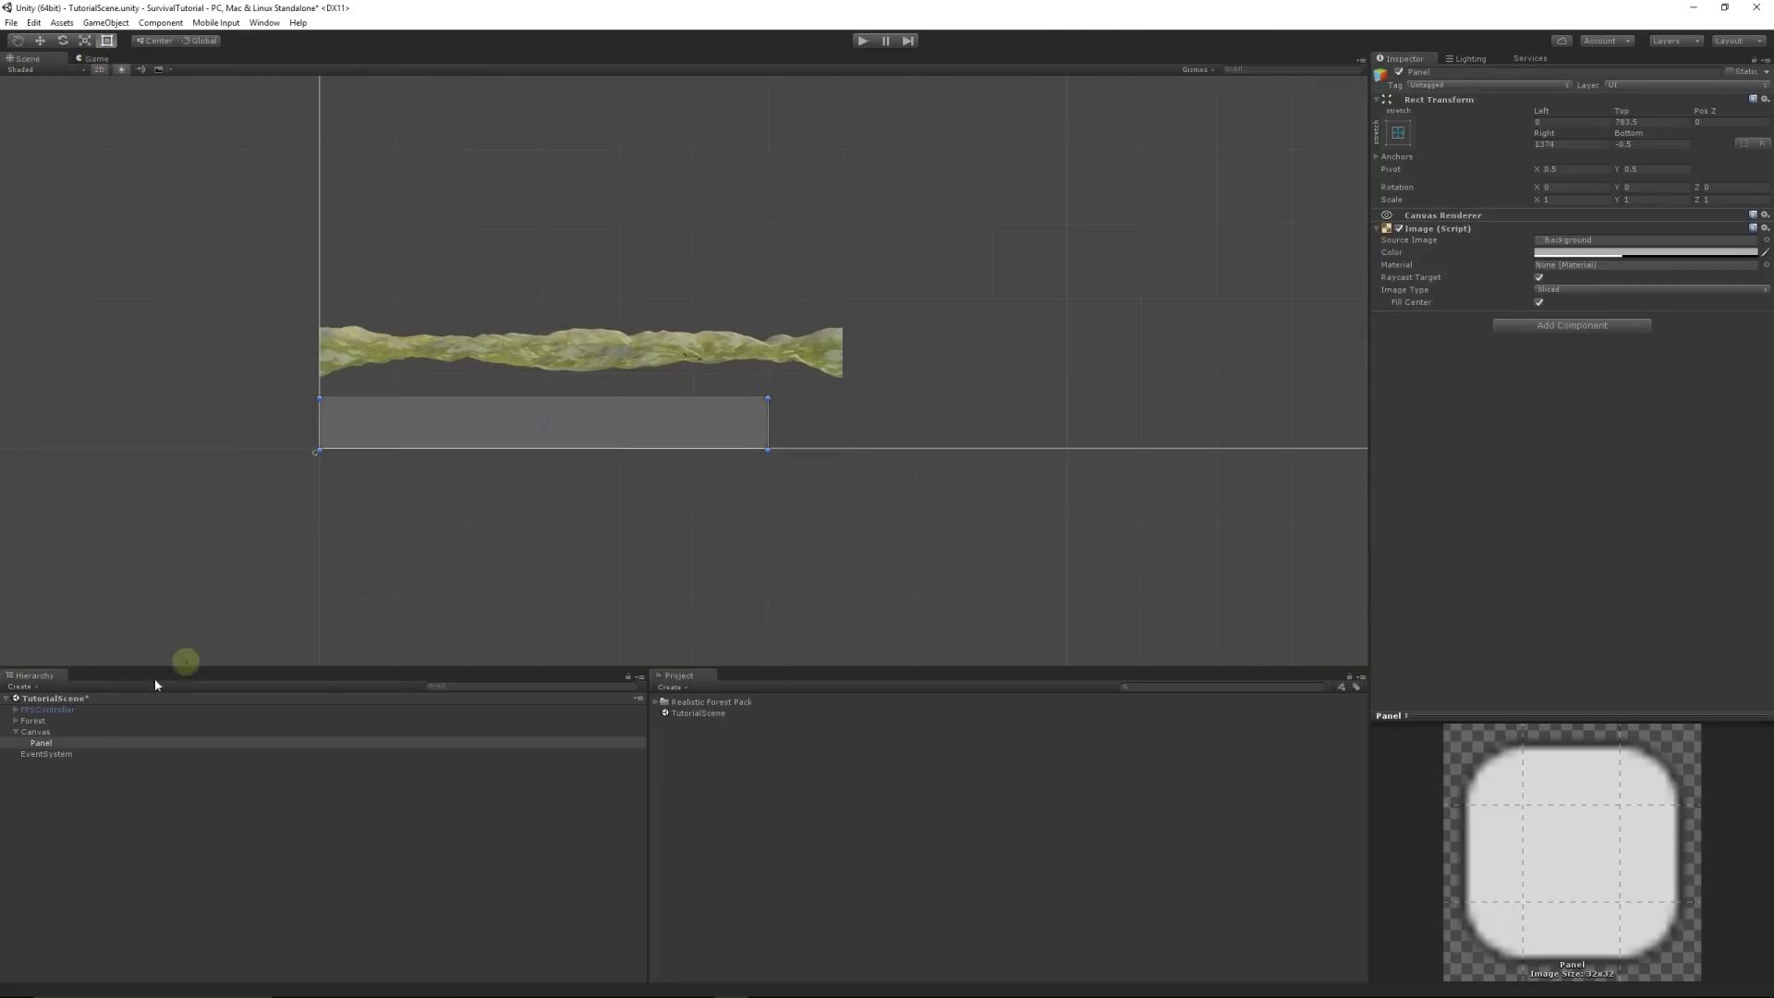
{"action": "left_click", "coordinate": [36, 731]}
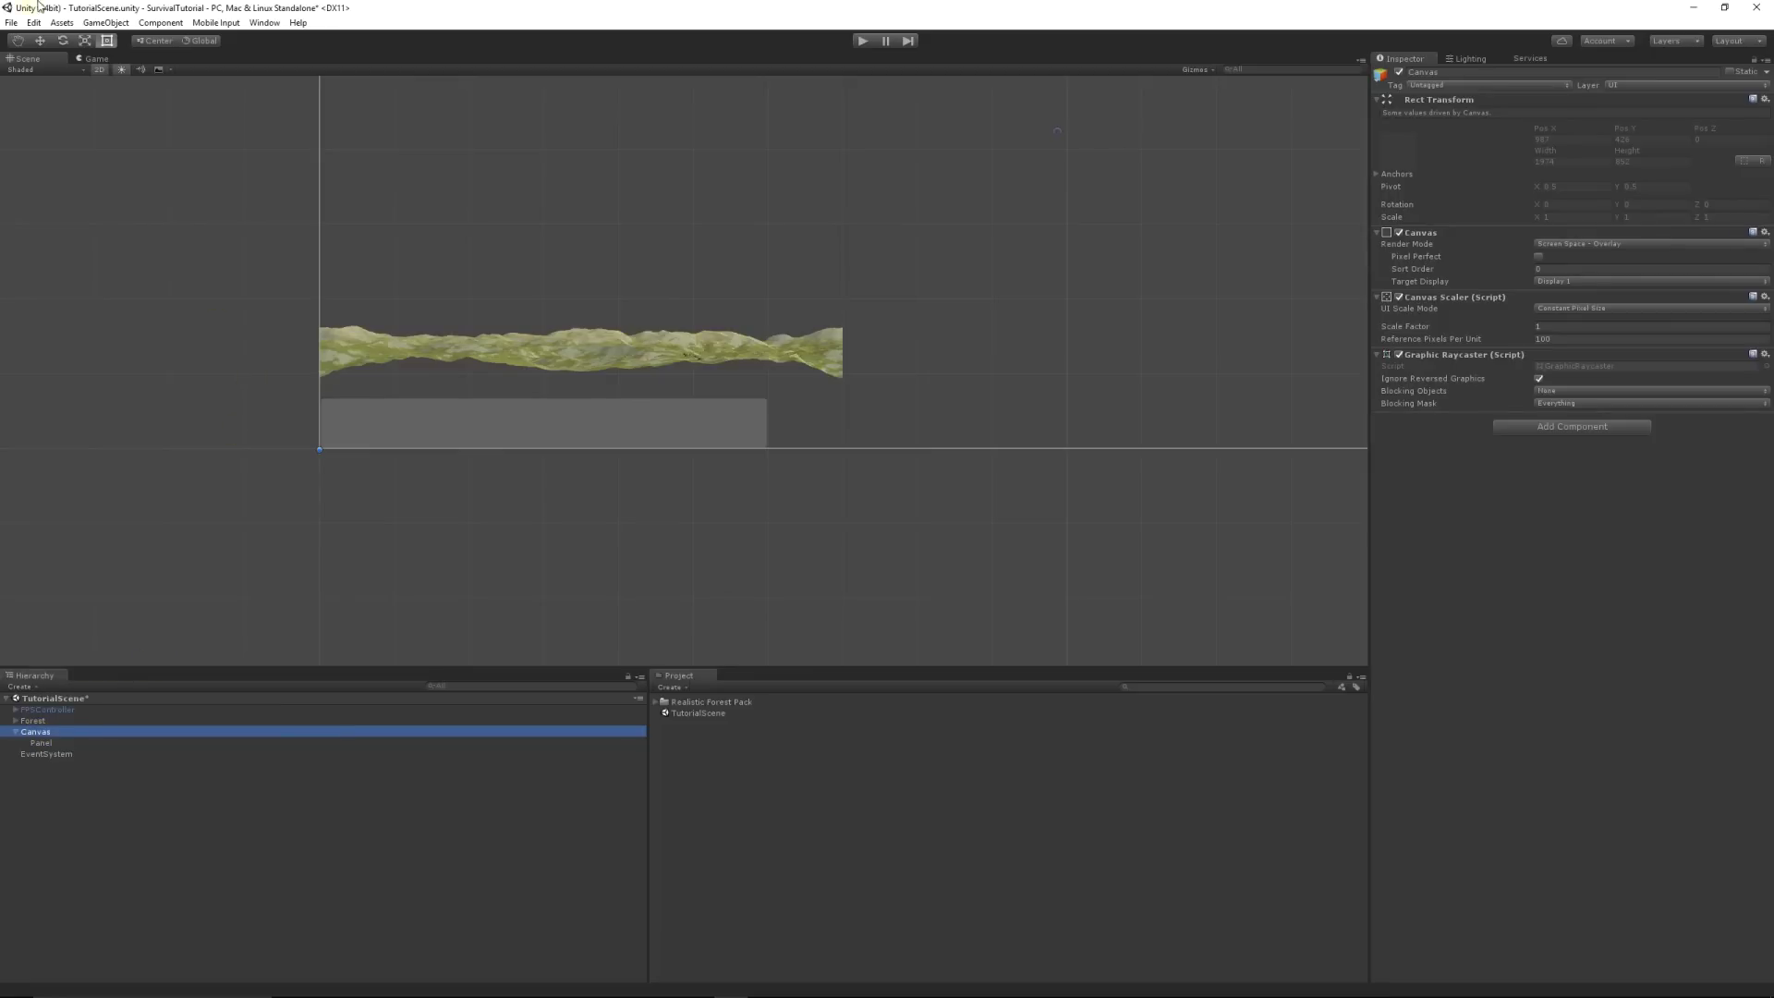
Step: Add a UI Slider, move it onto the grey panel, and anchor it bottom-left
{"action": "left_click", "coordinate": [106, 23]}
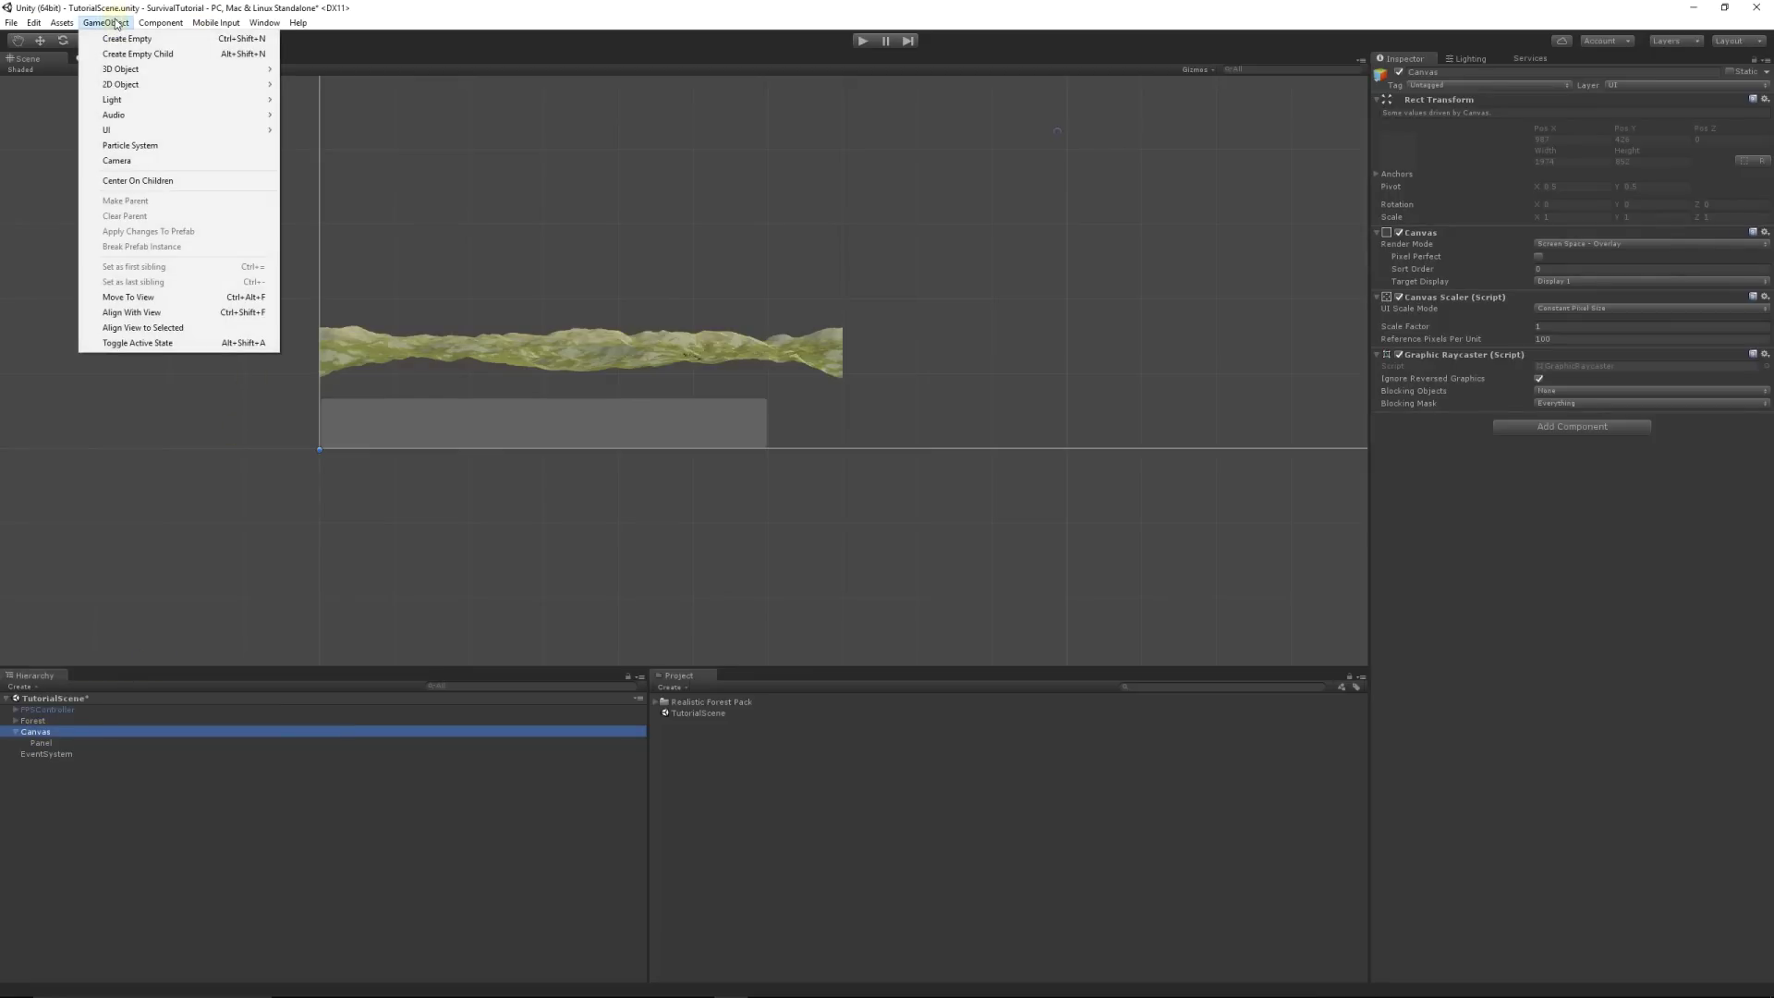
{"action": "mouse_move", "coordinate": [139, 130]}
{"action": "left_click", "coordinate": [348, 214]}
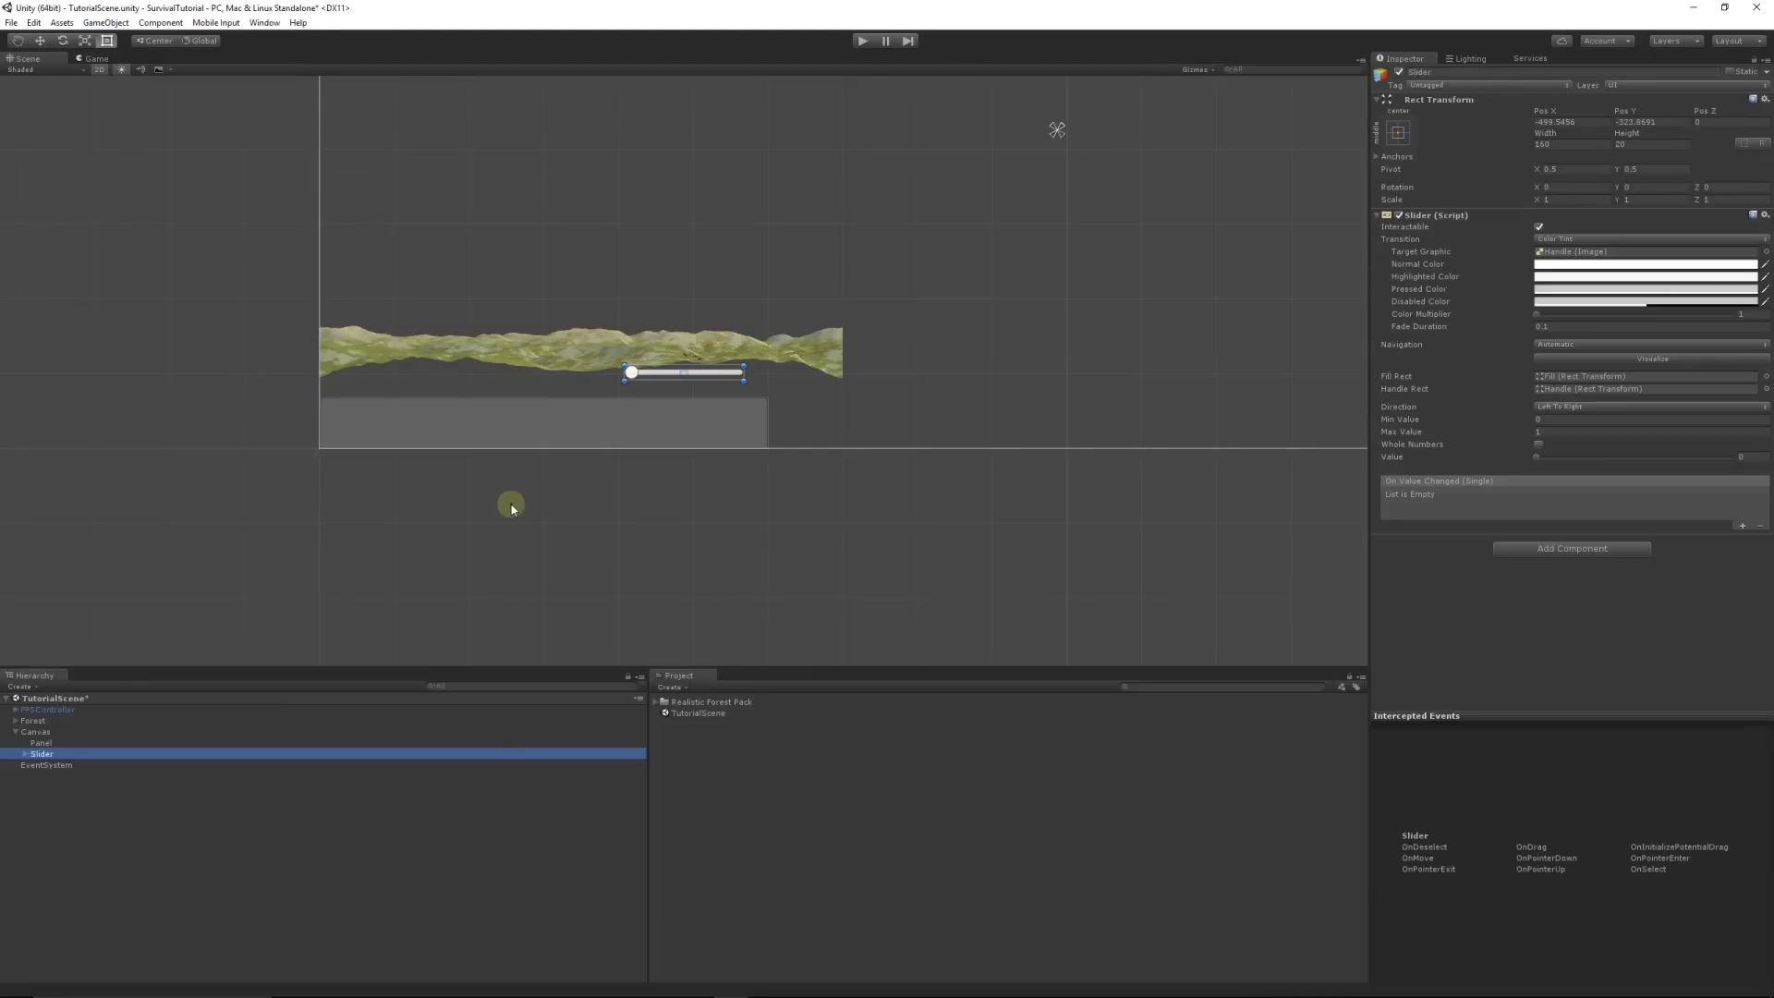
{"action": "left_click", "coordinate": [40, 40]}
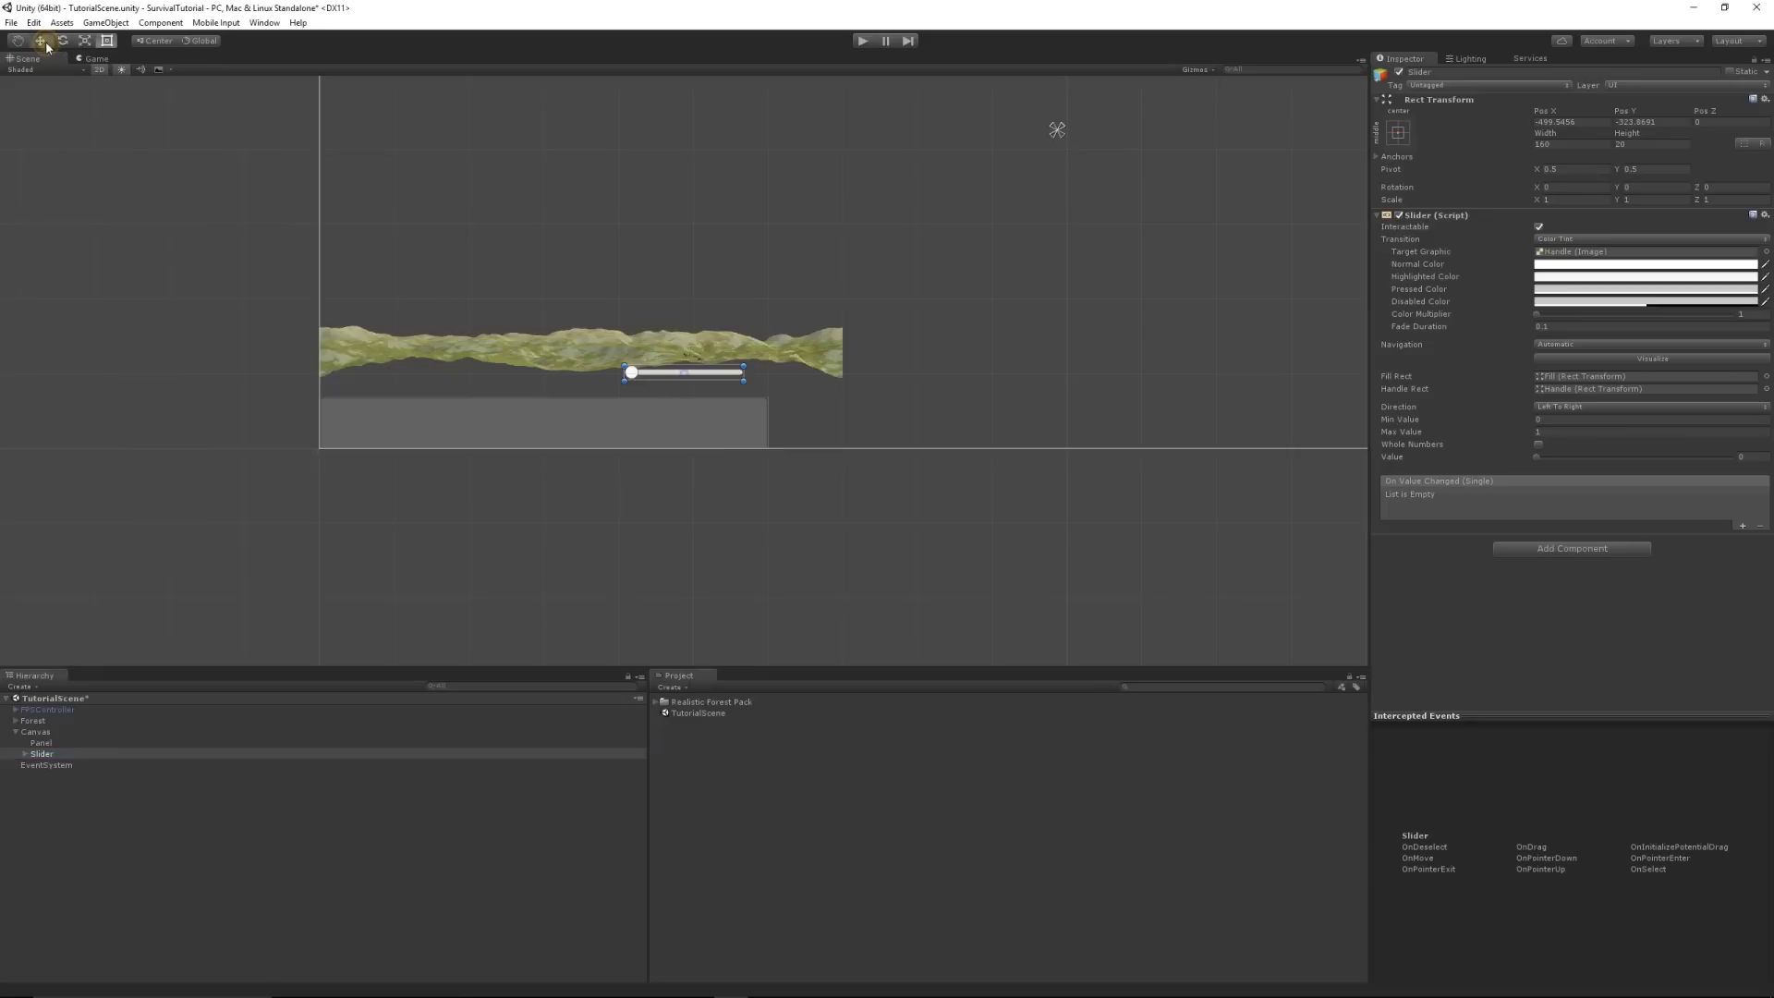
{"action": "left_click_drag", "start_coordinate": [694, 367], "coordinate": [400, 418]}
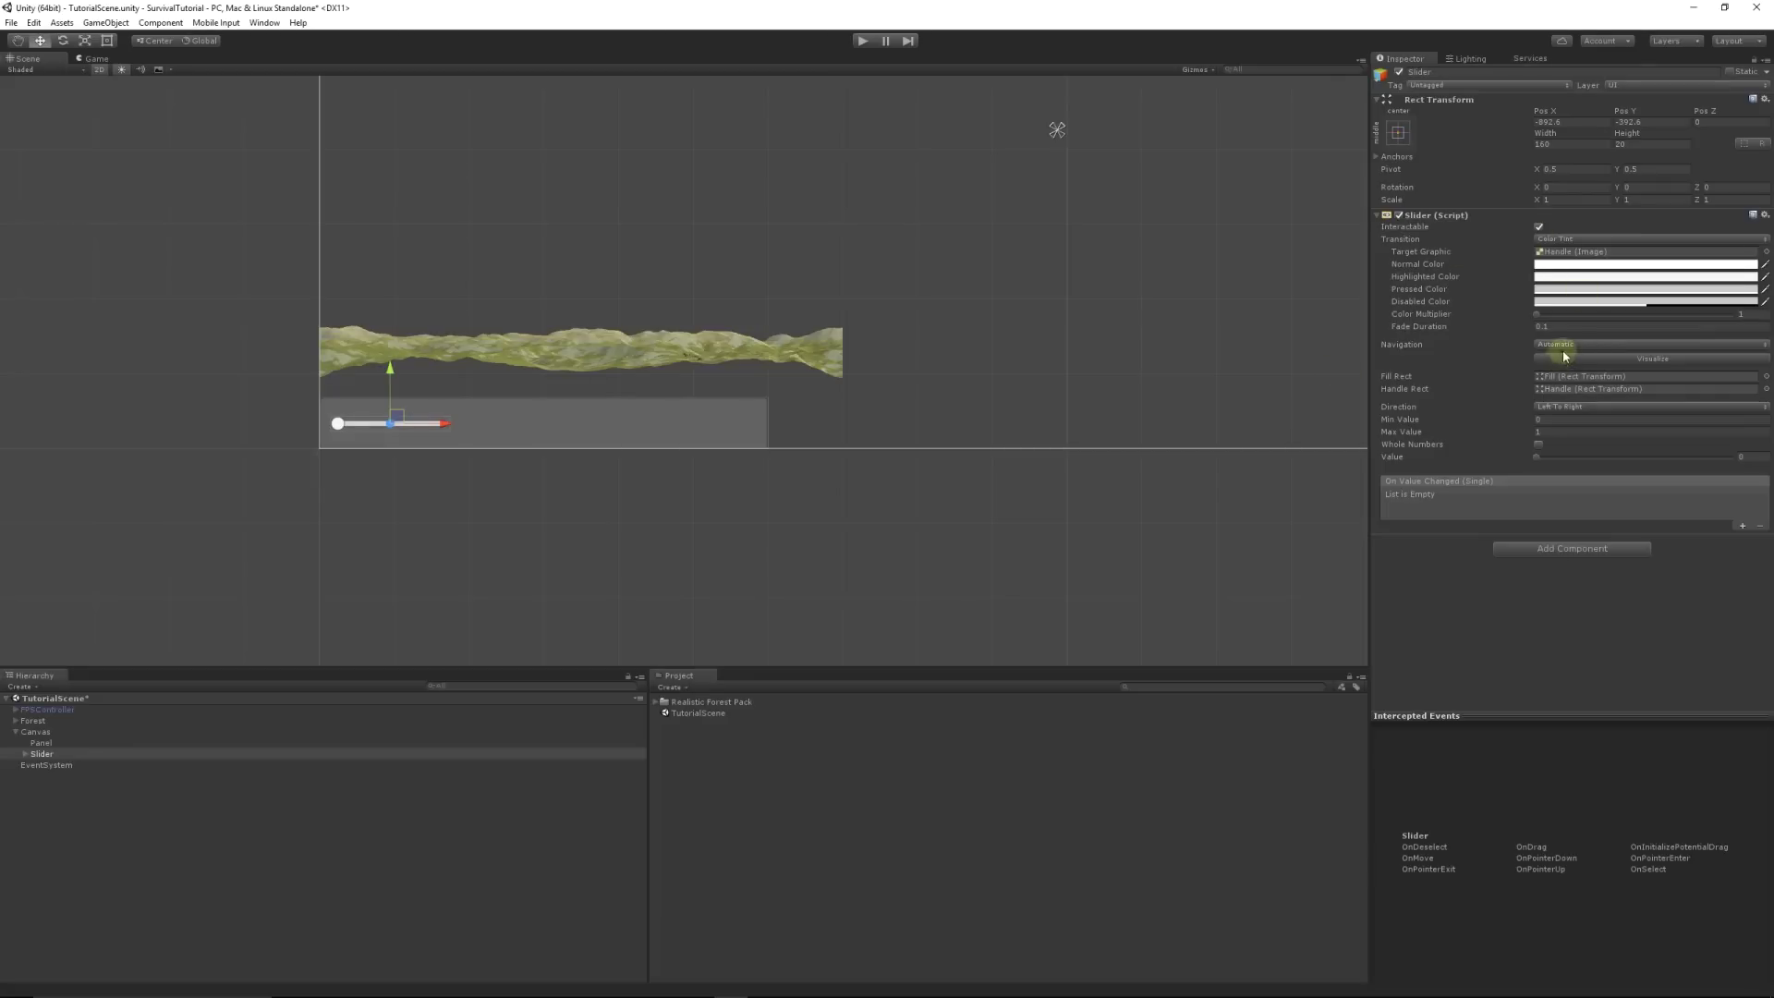
{"action": "left_click", "coordinate": [1398, 132]}
{"action": "left_click", "coordinate": [1448, 302]}
Step: Preview the slider's value, then delete its Handle from the Handle Slide Area
{"action": "left_click", "coordinate": [25, 754]}
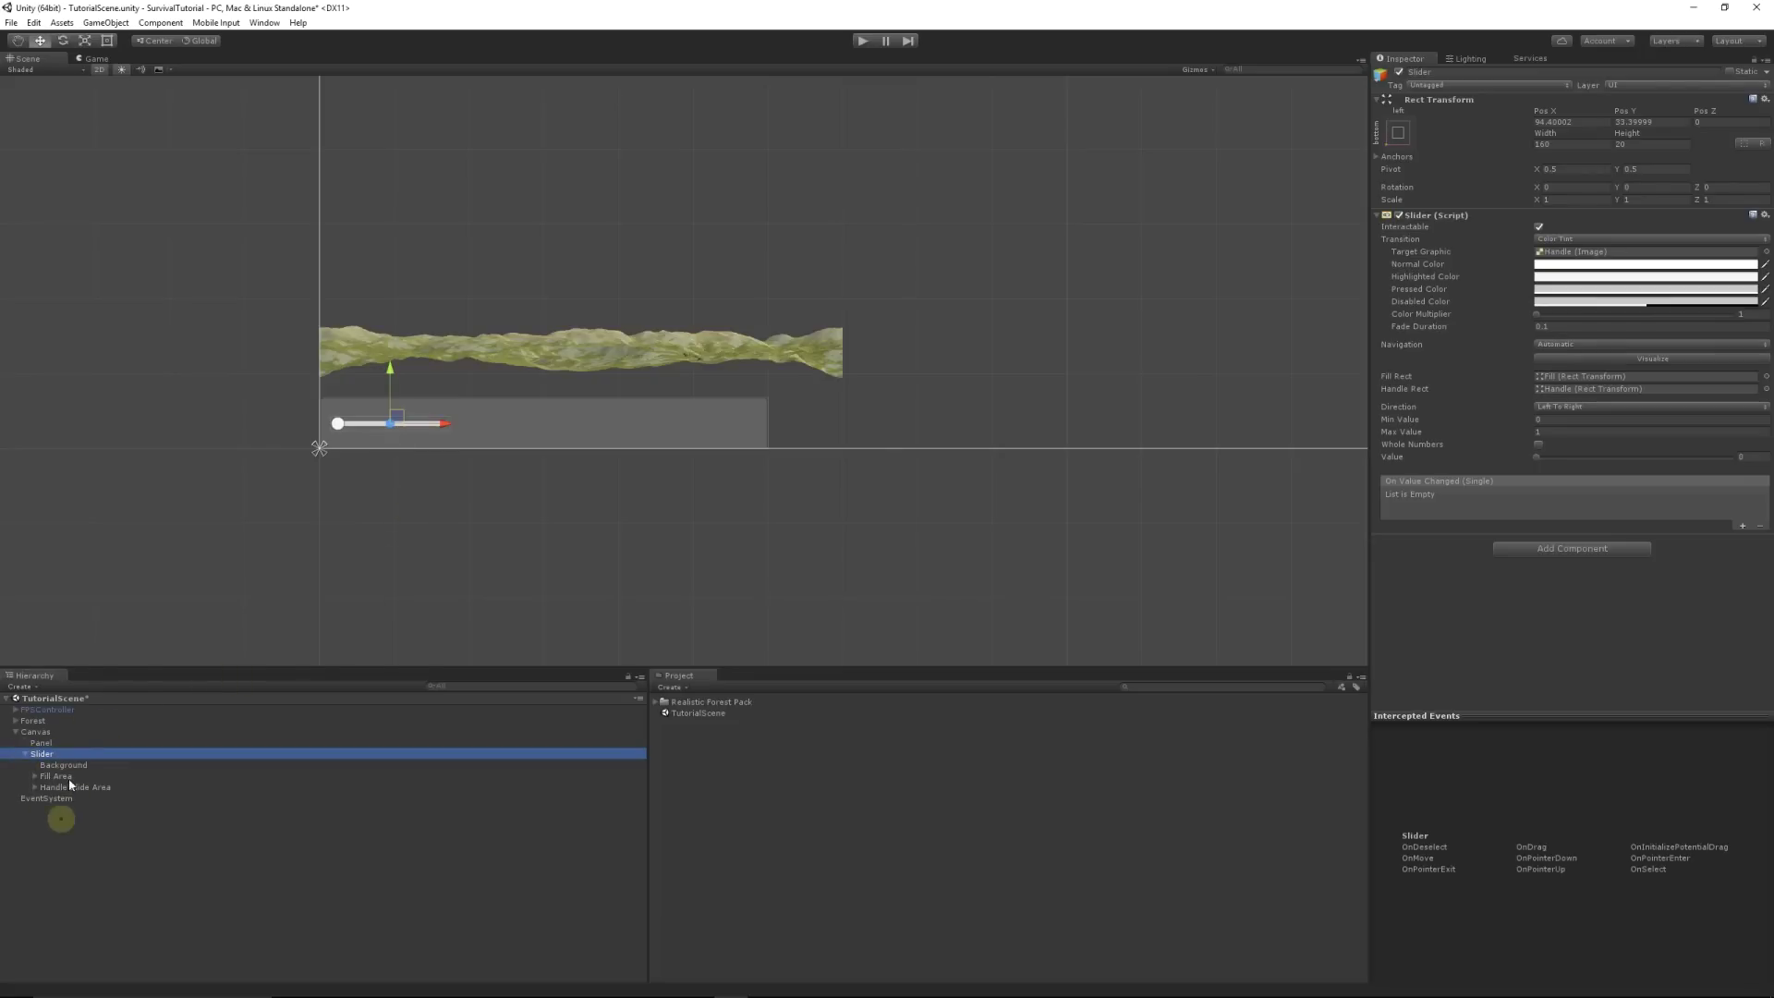
{"action": "scroll", "coordinate": [380, 499], "scroll_direction": "up", "scroll_amount": 5}
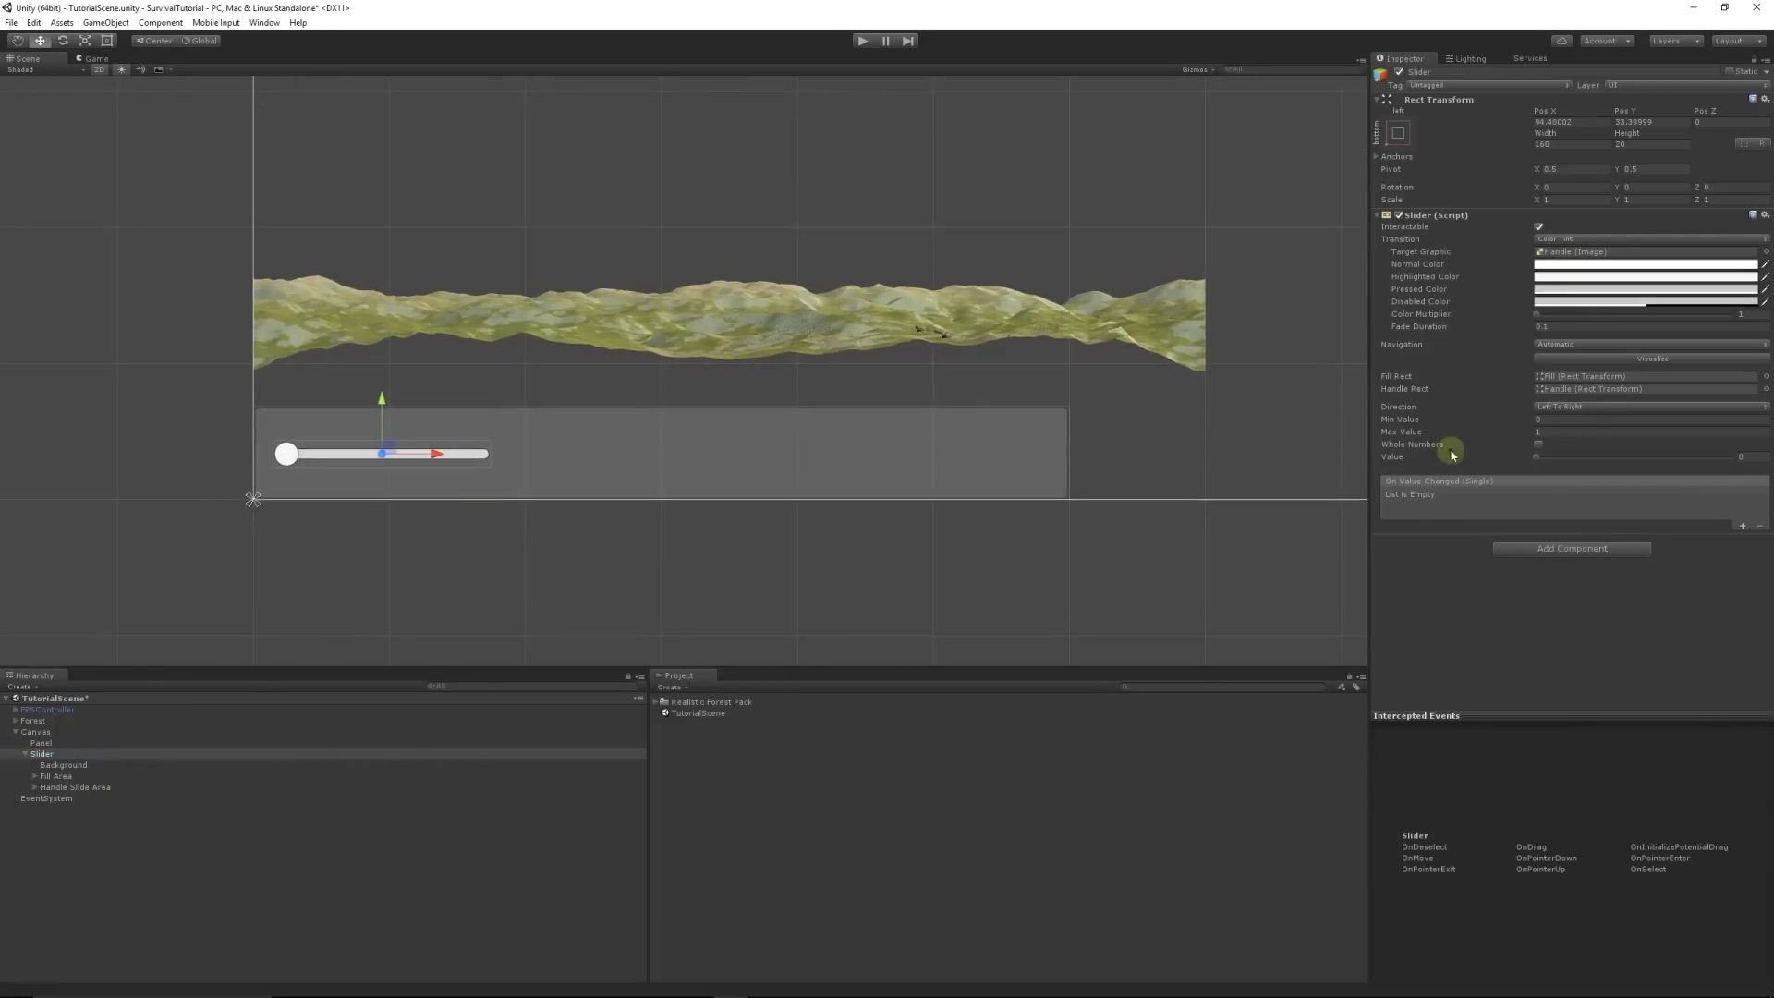
{"action": "left_click_drag", "start_coordinate": [1537, 456], "coordinate": [1318, 527]}
{"action": "left_click", "coordinate": [36, 787]}
{"action": "left_click", "coordinate": [63, 799]}
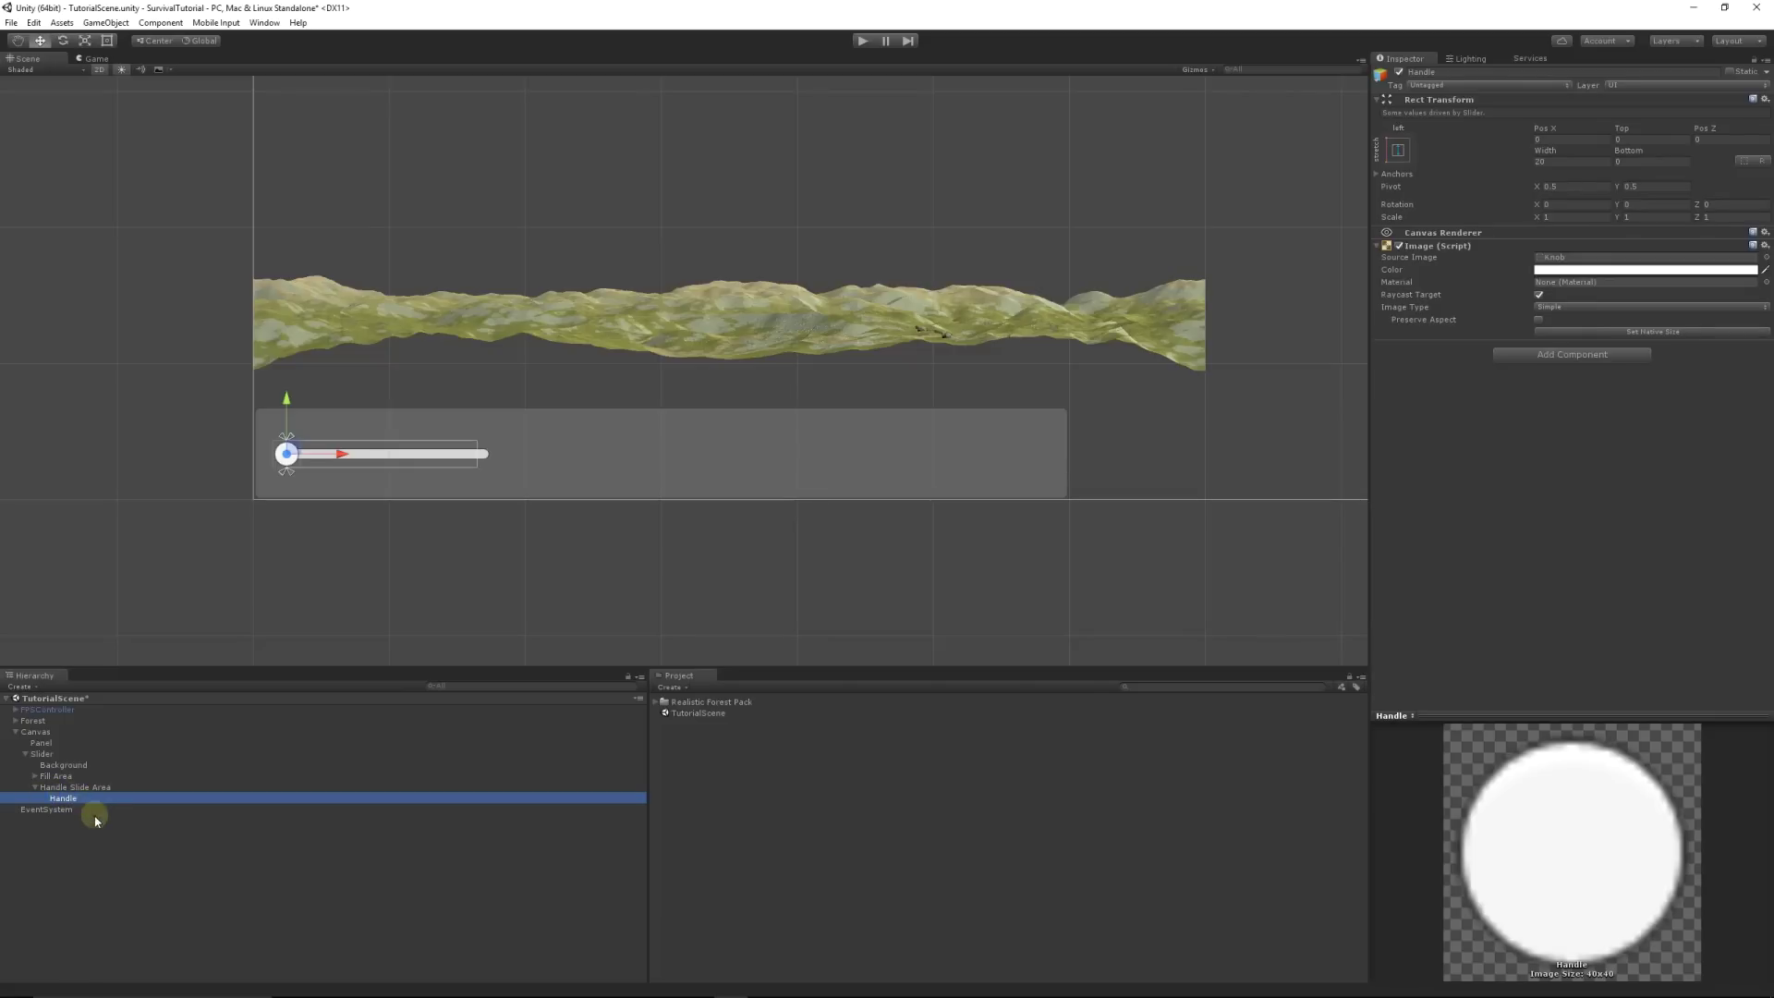
{"action": "key", "text": "Delete"}
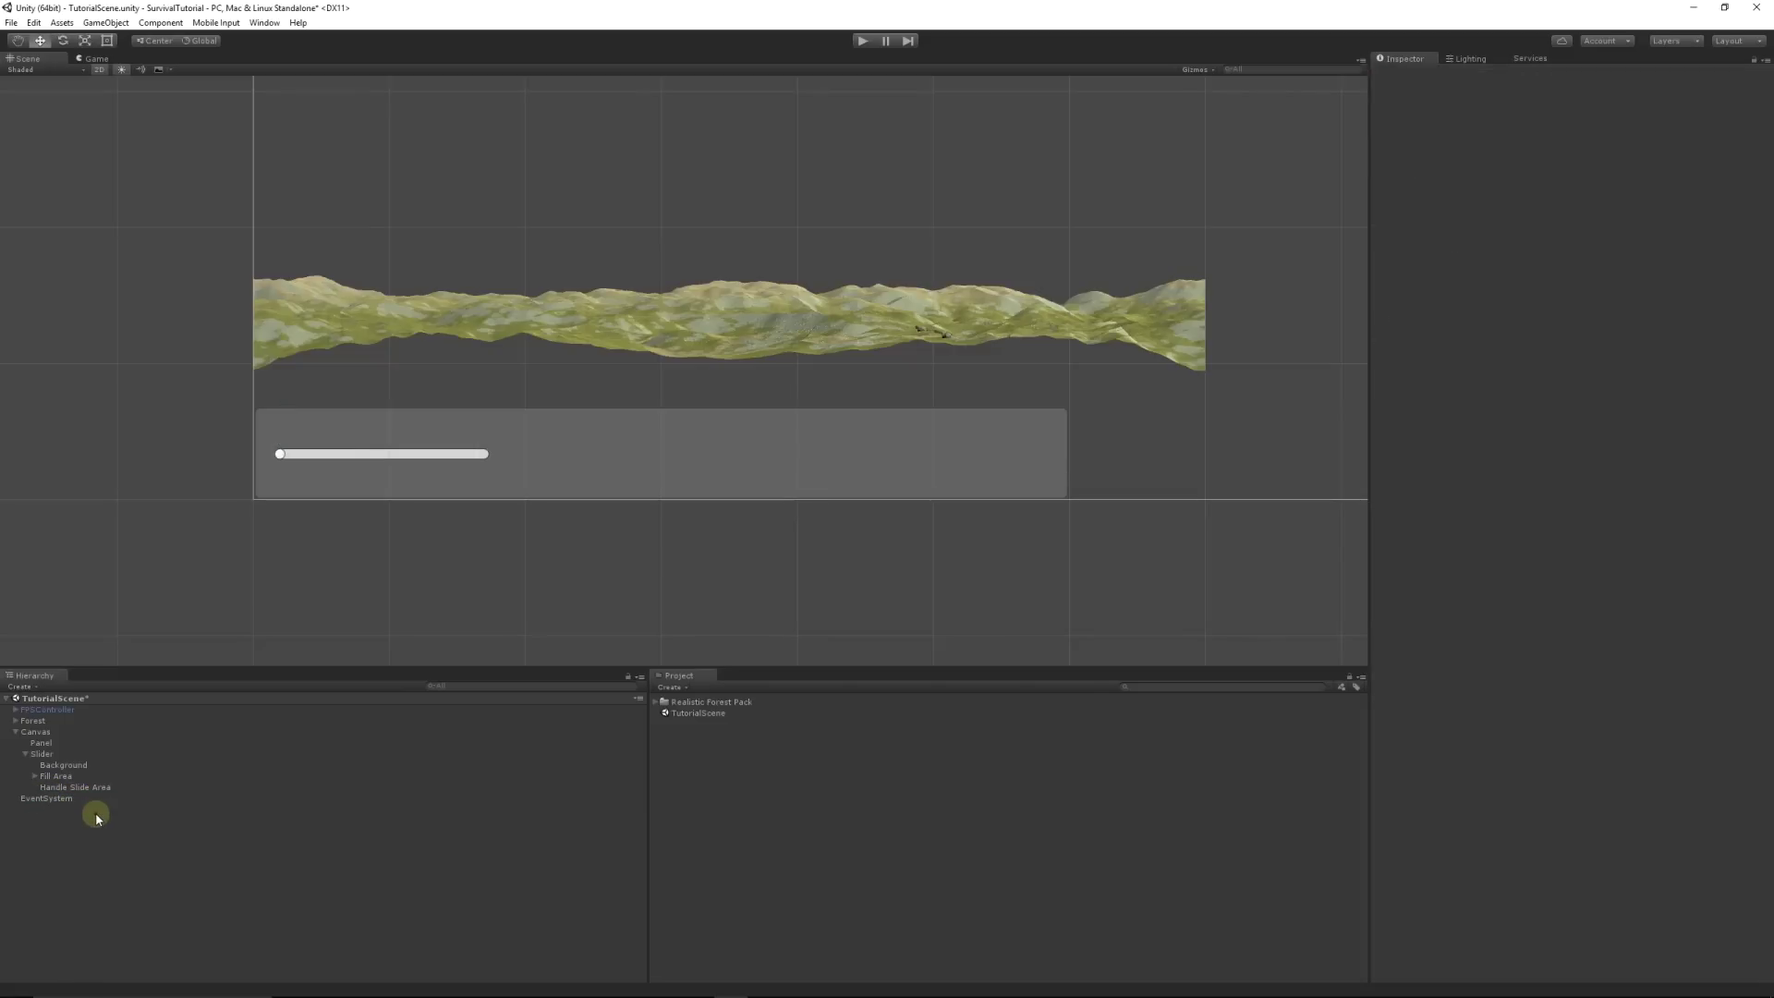
Step: Set the slider's Value to about 0.561 and rename it HealthSlider
{"action": "left_click", "coordinate": [53, 756]}
{"action": "left_click_drag", "start_coordinate": [1539, 490], "coordinate": [1647, 511]}
{"action": "left_click", "coordinate": [46, 754]}
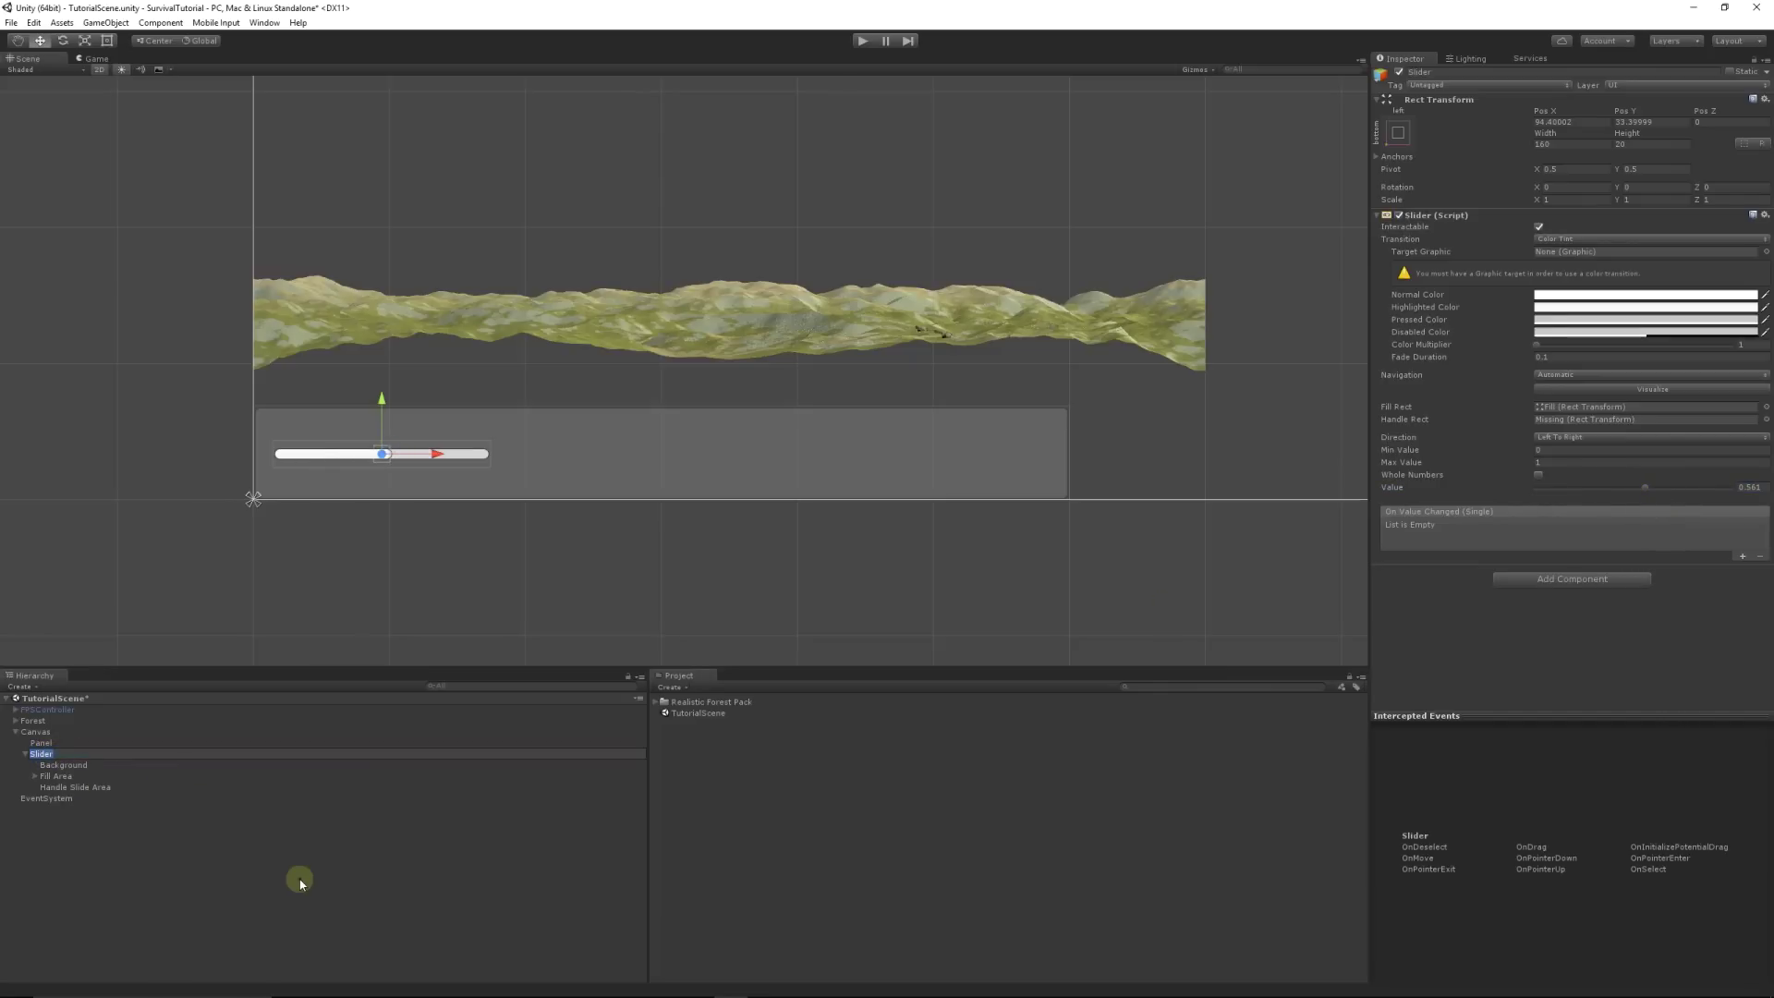
{"action": "type", "text": "HealthSlider"}
{"action": "key", "text": "Return"}
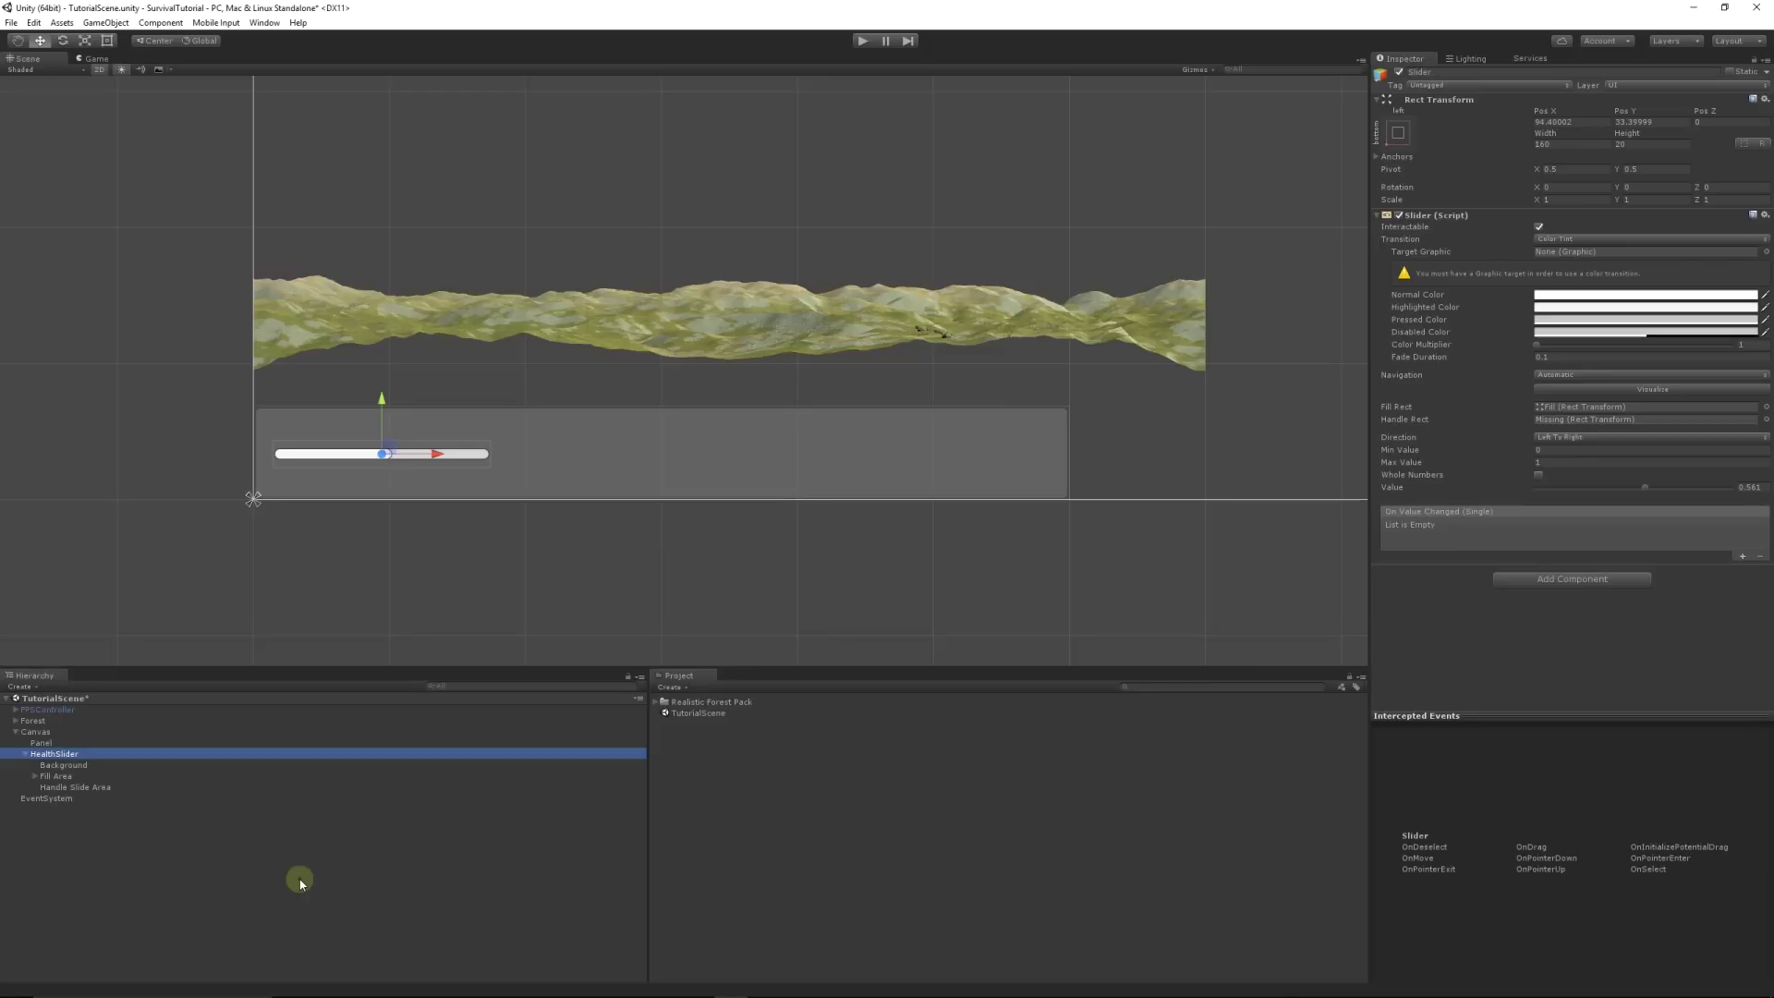
{"action": "left_click", "coordinate": [65, 766]}
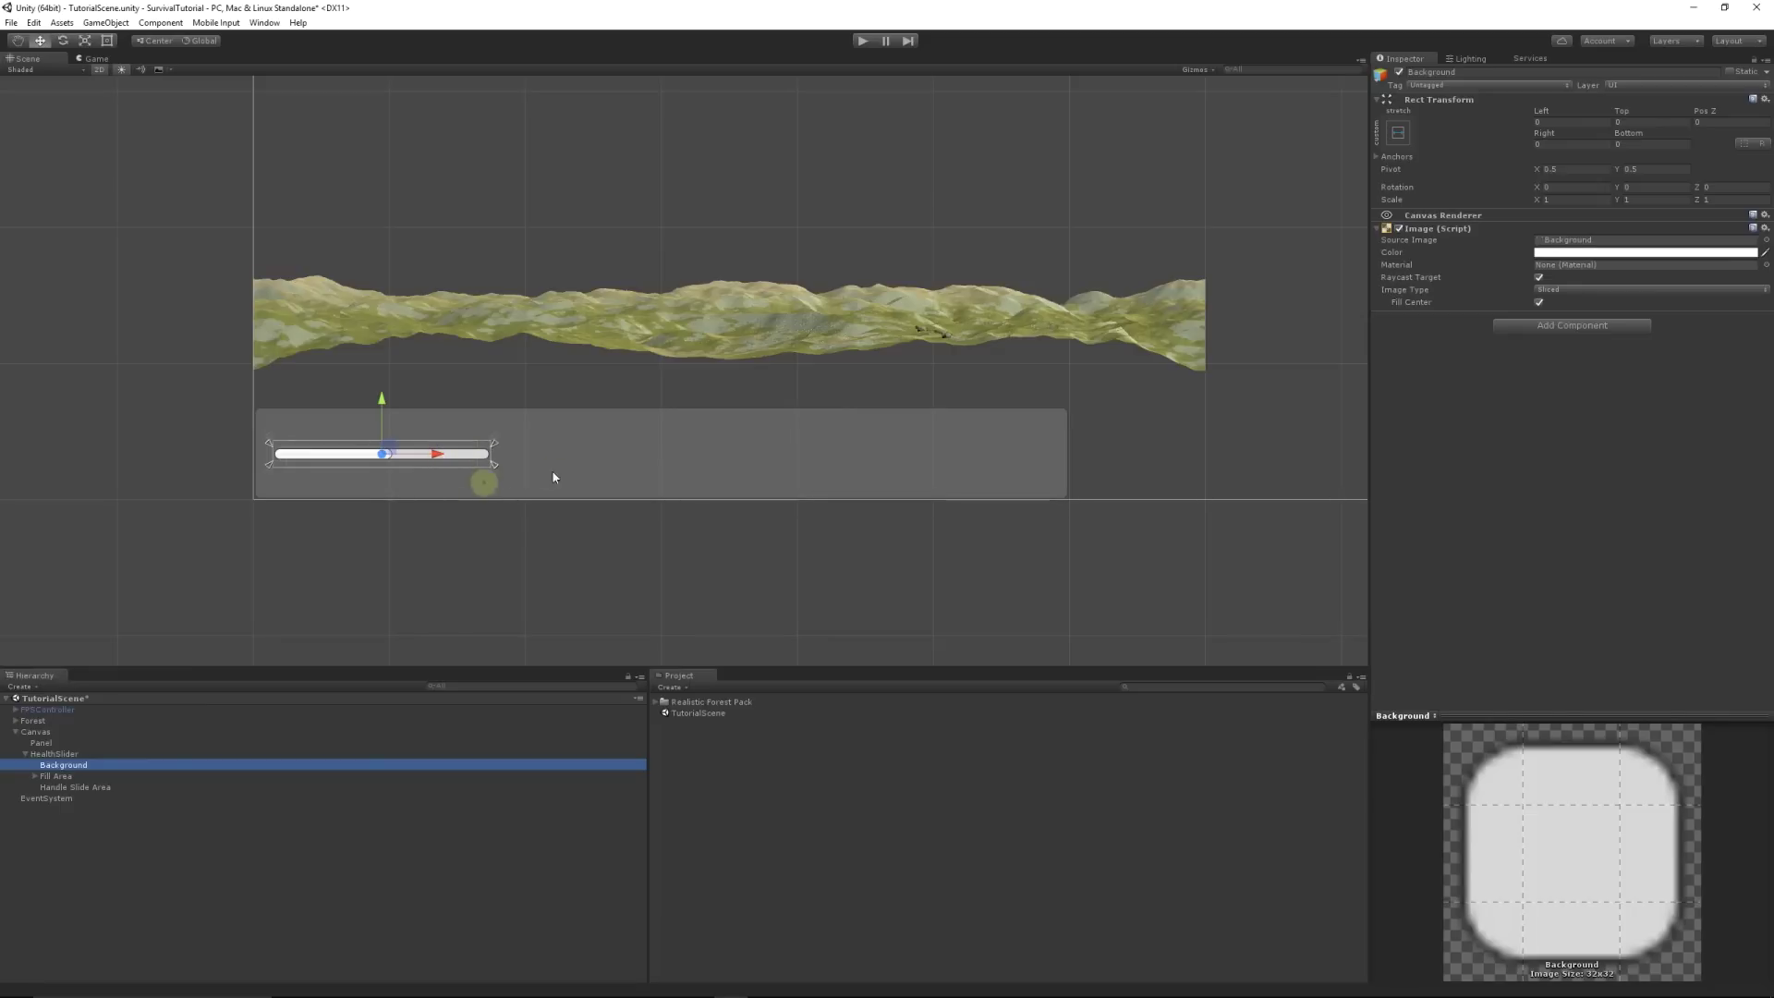
Step: Set the HealthSlider Background's Image Color to red
{"action": "left_click", "coordinate": [1568, 253]}
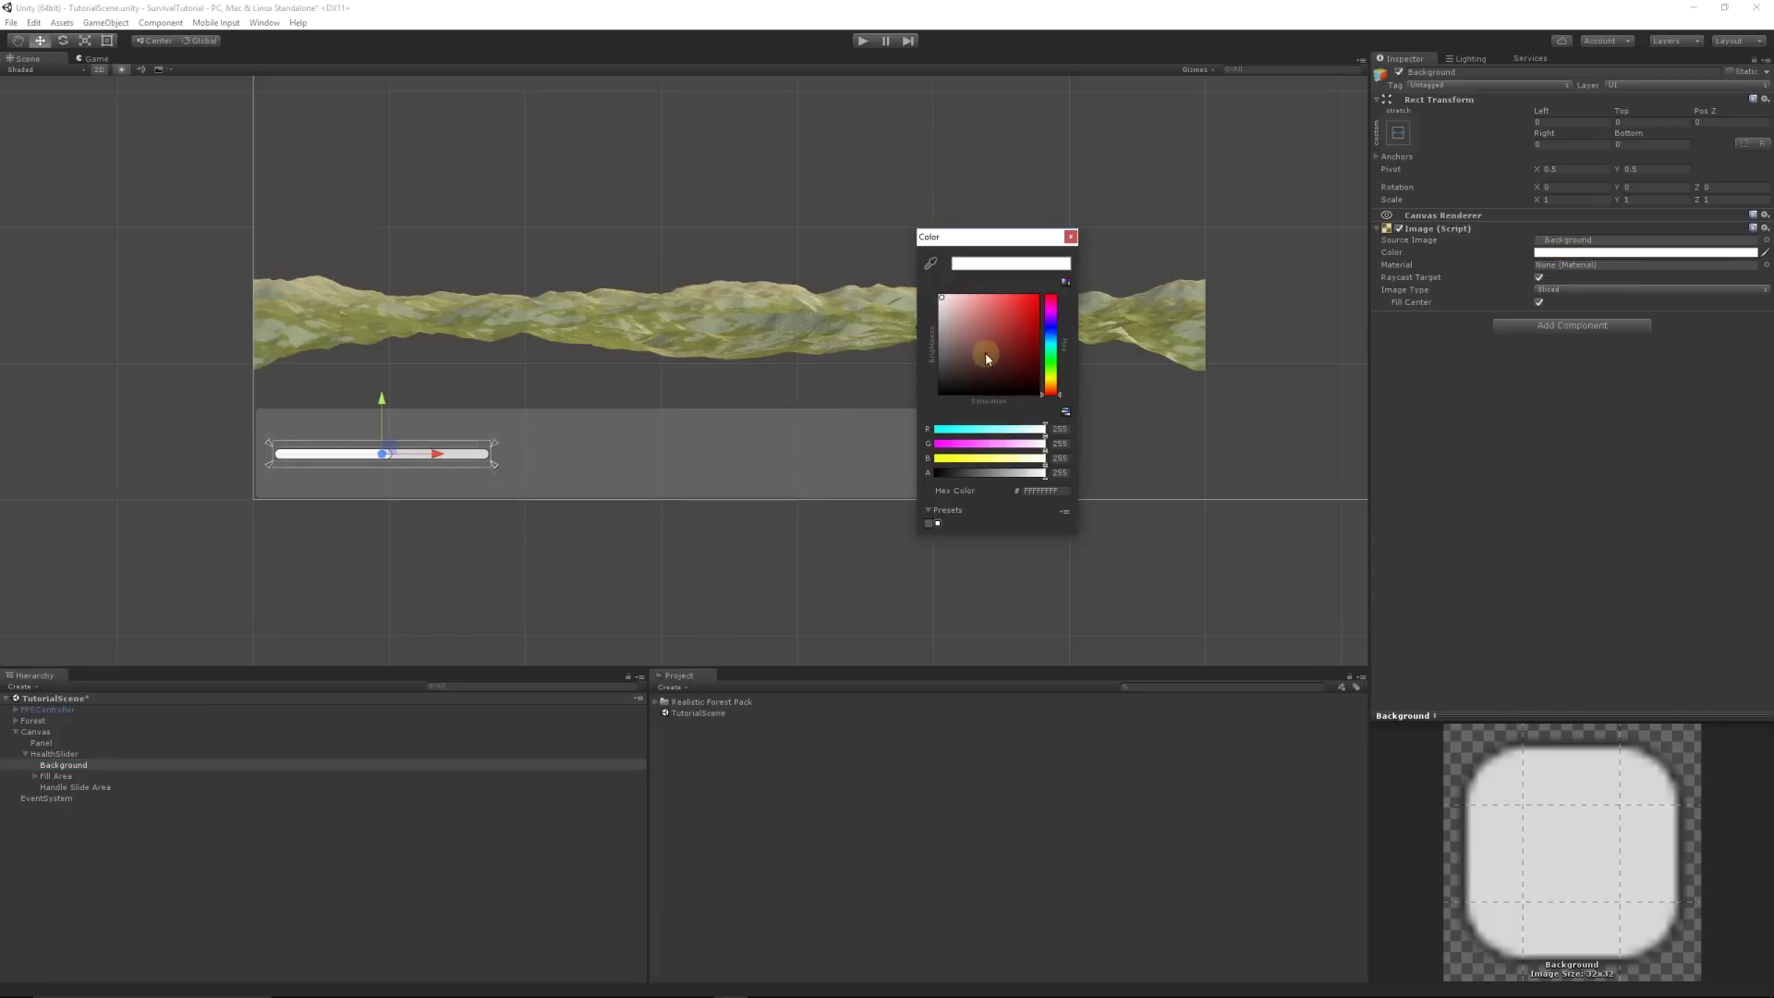
{"action": "left_click_drag", "start_coordinate": [987, 355], "coordinate": [1036, 297]}
{"action": "left_click", "coordinate": [1070, 238]}
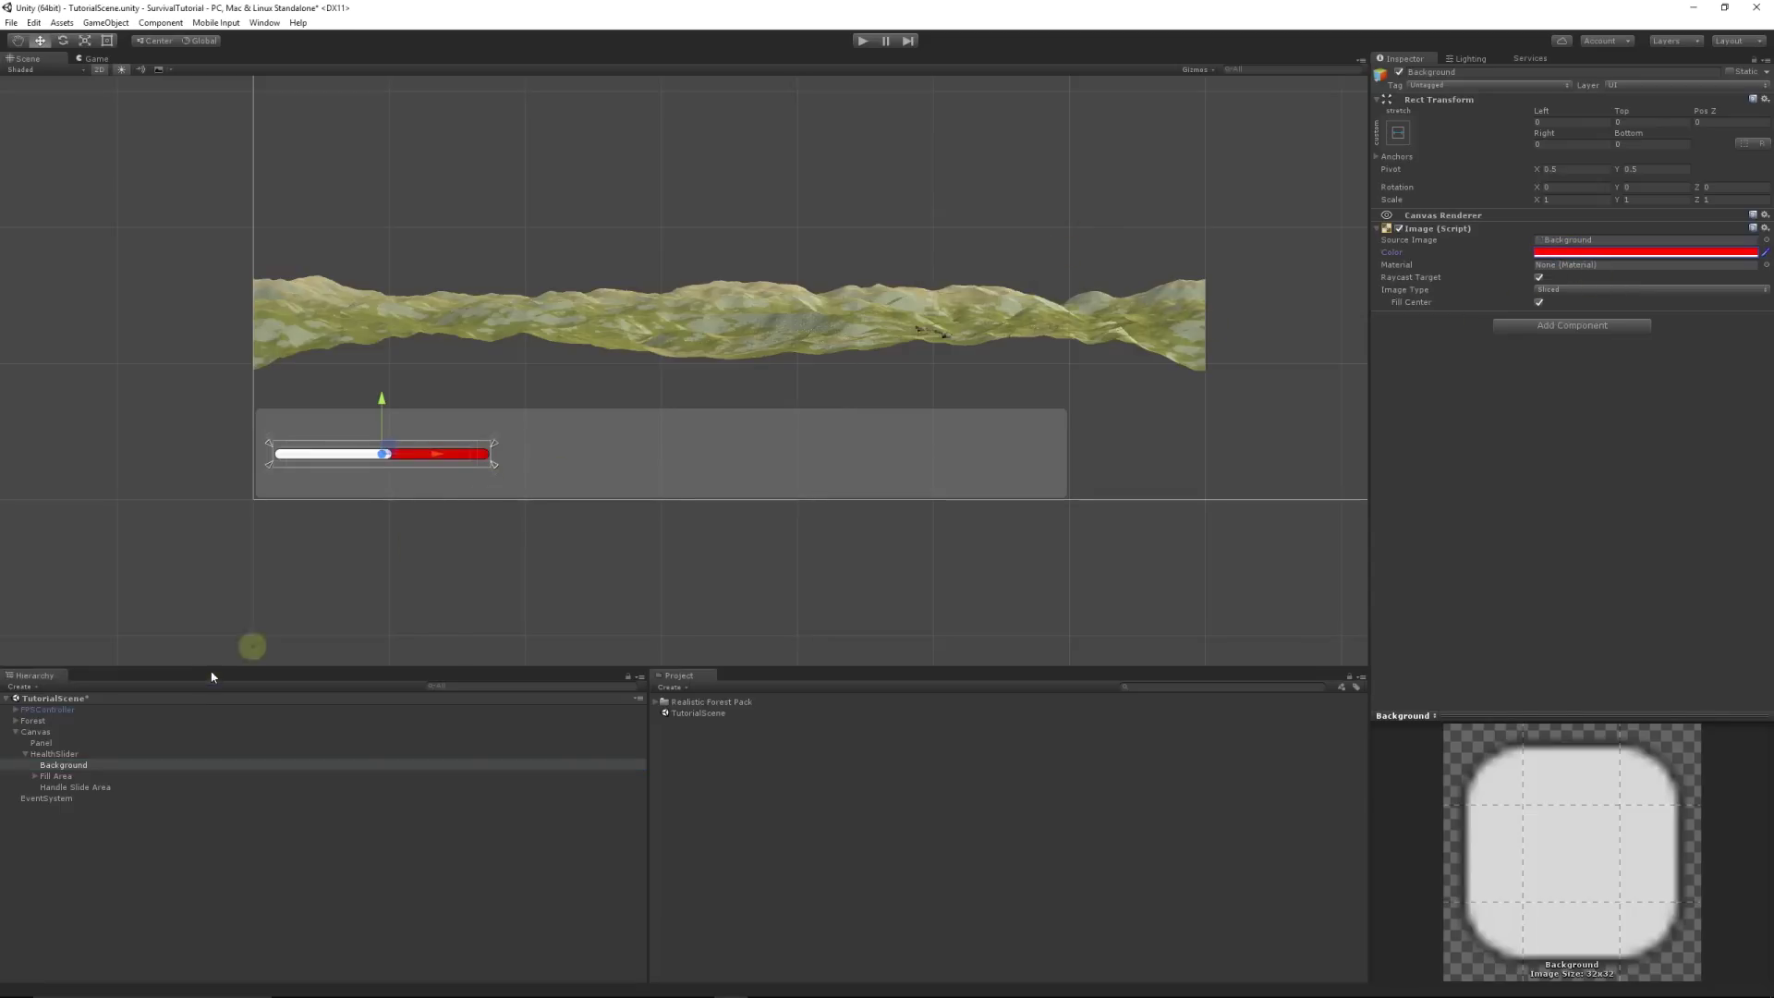
Step: Set the Fill object's colour under Fill Area to bright green
{"action": "left_click", "coordinate": [44, 776]}
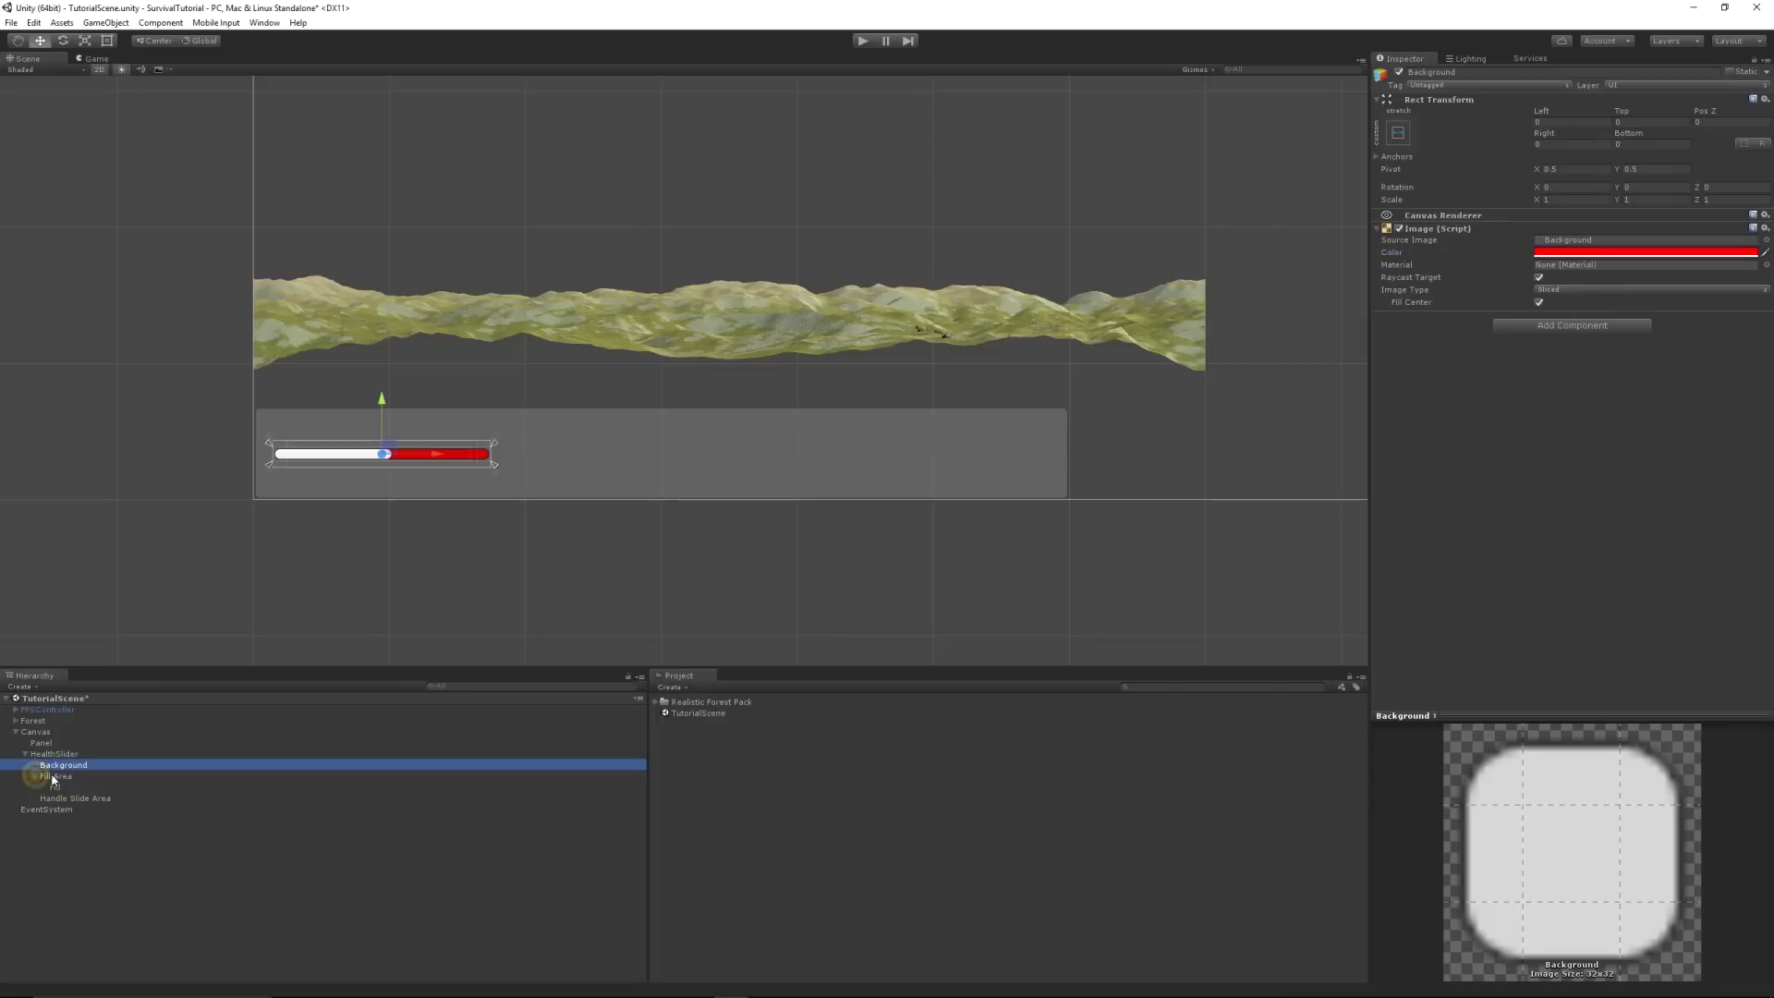
{"action": "left_click", "coordinate": [35, 776]}
{"action": "left_click", "coordinate": [55, 787]}
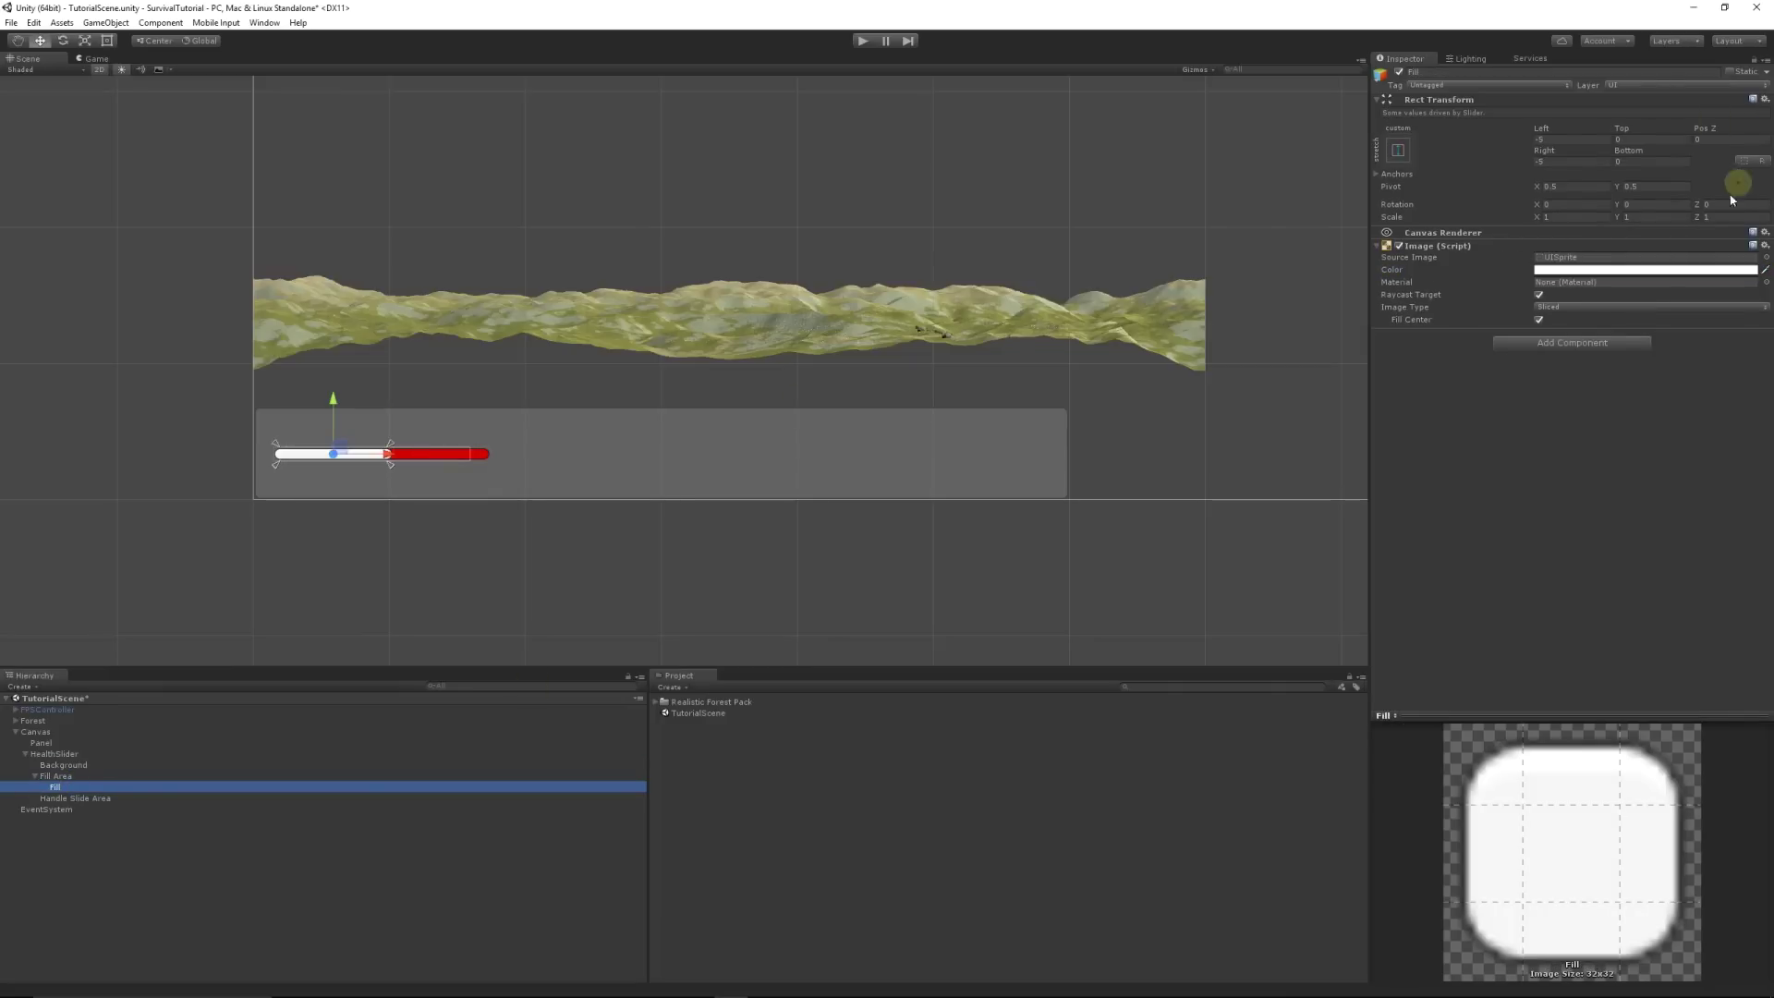
{"action": "left_click", "coordinate": [1599, 270]}
{"action": "left_click", "coordinate": [1048, 368]}
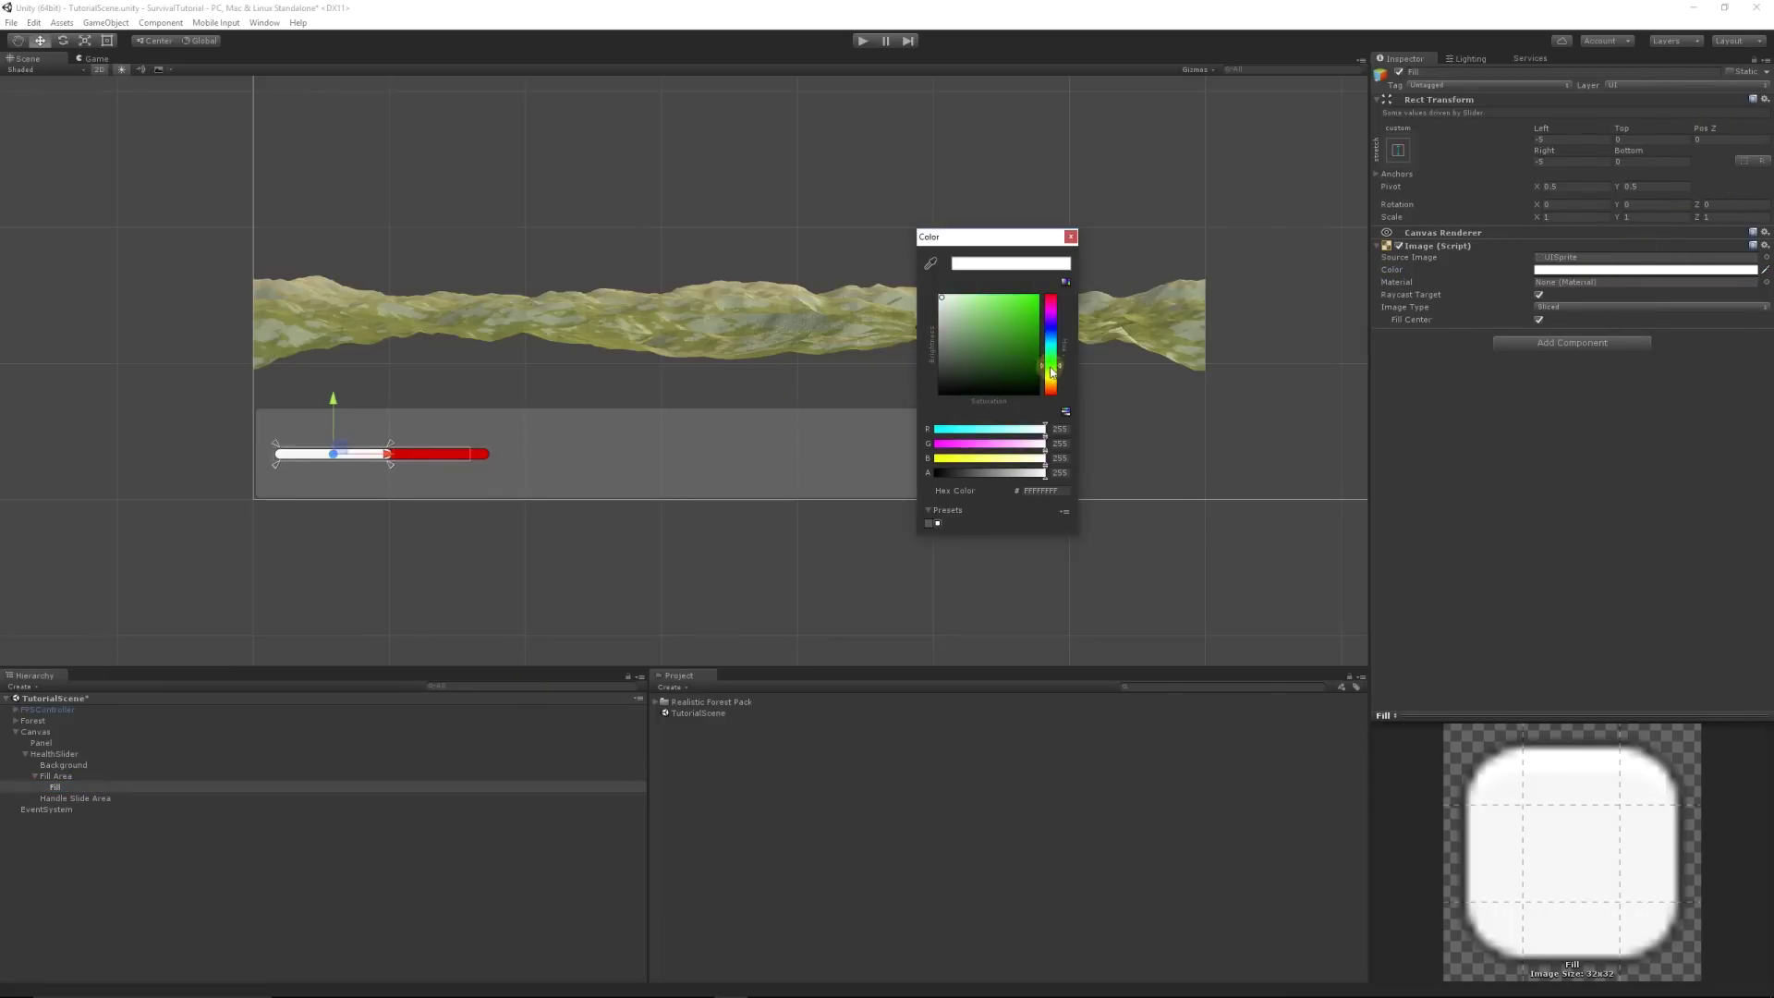
{"action": "left_click", "coordinate": [1034, 301]}
{"action": "left_click_drag", "start_coordinate": [1030, 314], "coordinate": [1023, 297]}
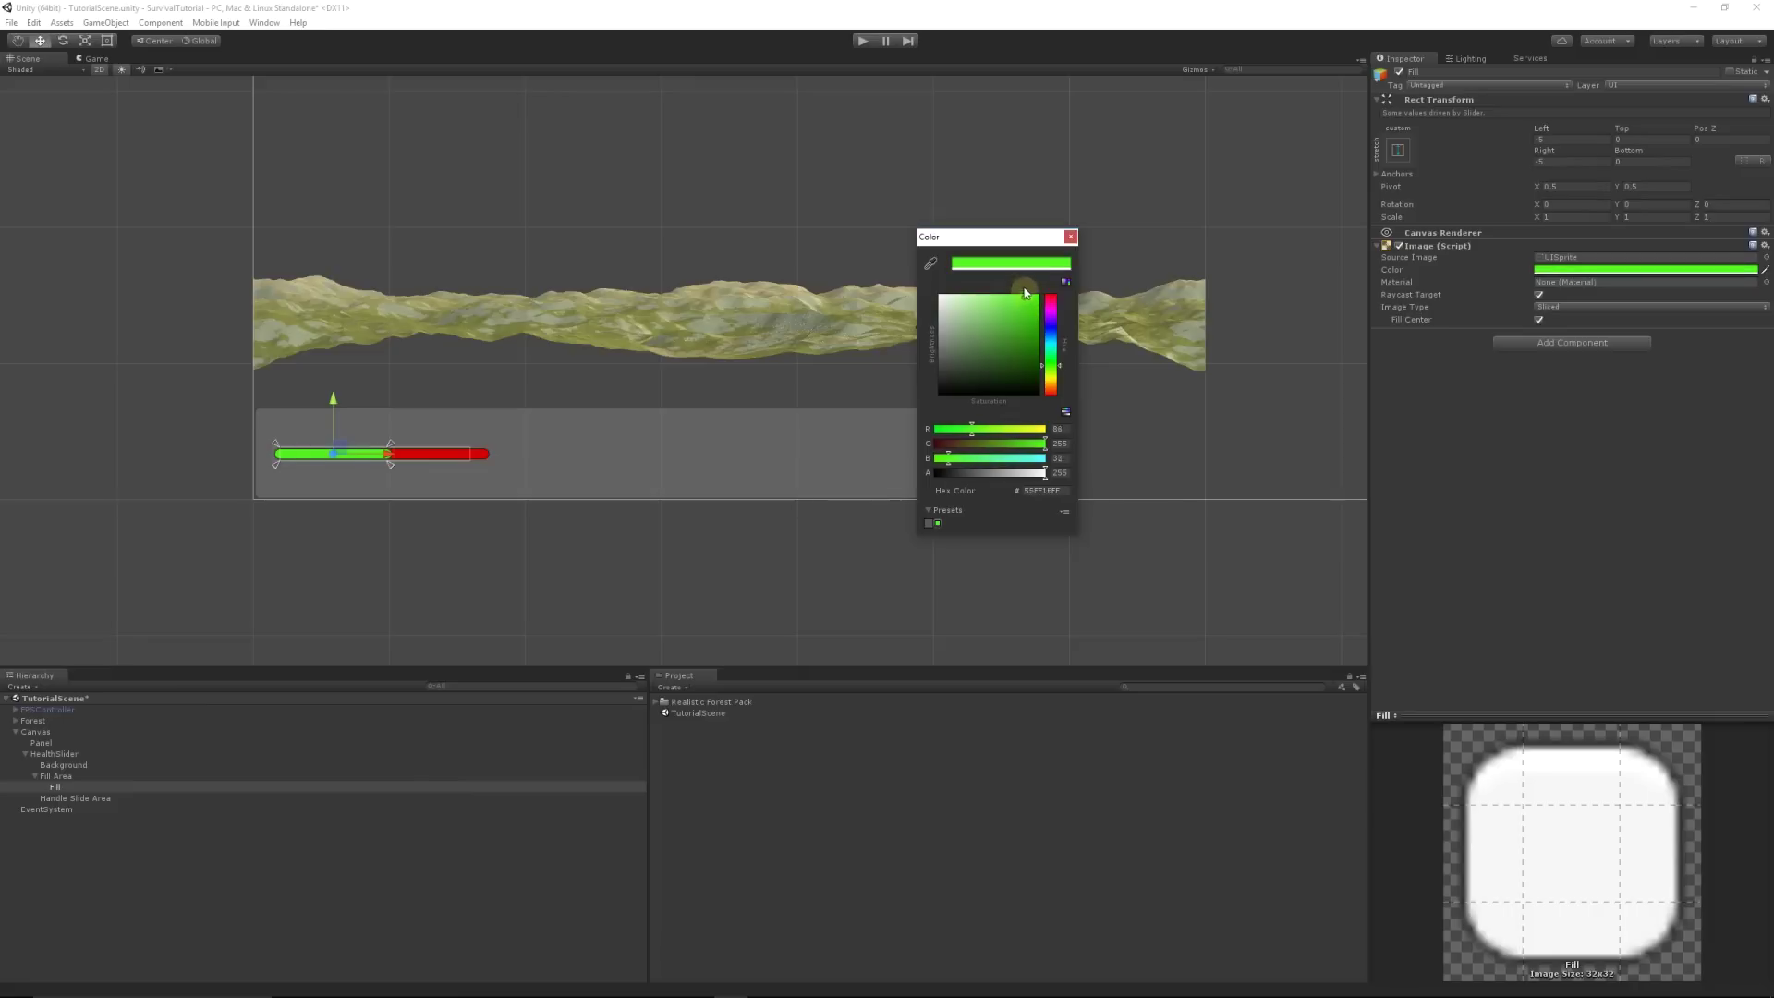
{"action": "left_click", "coordinate": [1070, 237]}
{"action": "left_click", "coordinate": [289, 811]}
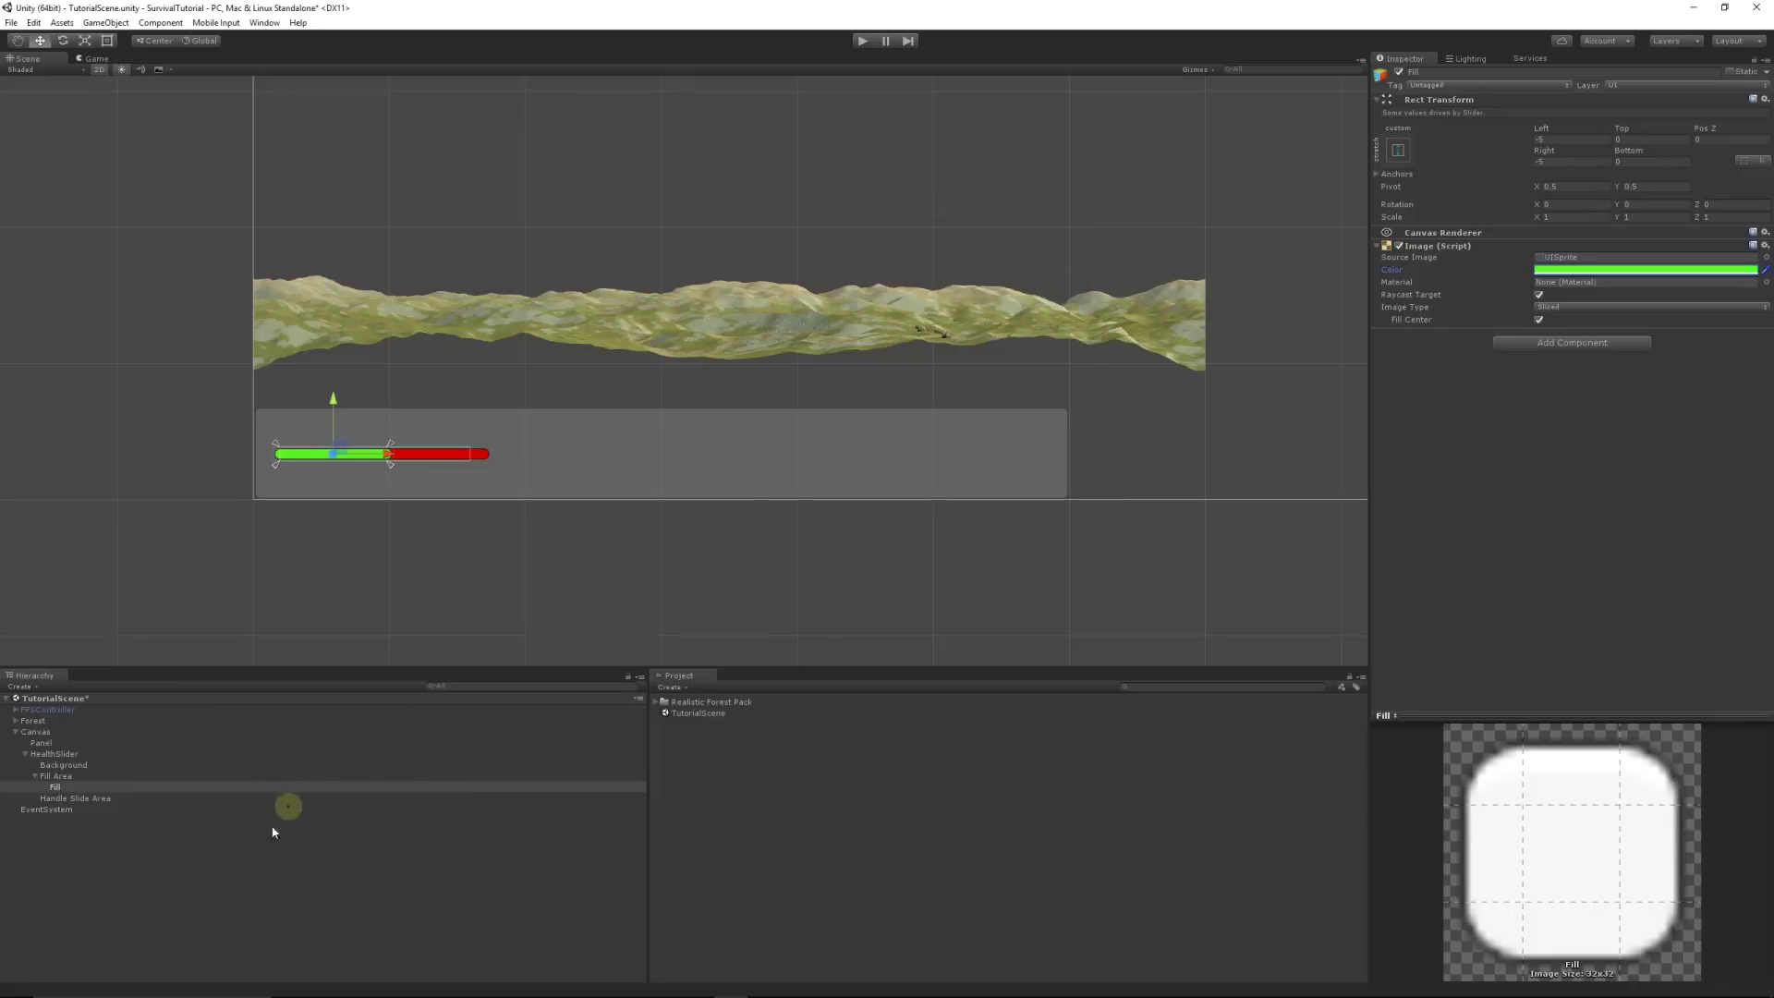
Step: Set the HealthSlider Value to 1 so the health bar is fully green
{"action": "left_click", "coordinate": [35, 776]}
{"action": "left_click", "coordinate": [53, 754]}
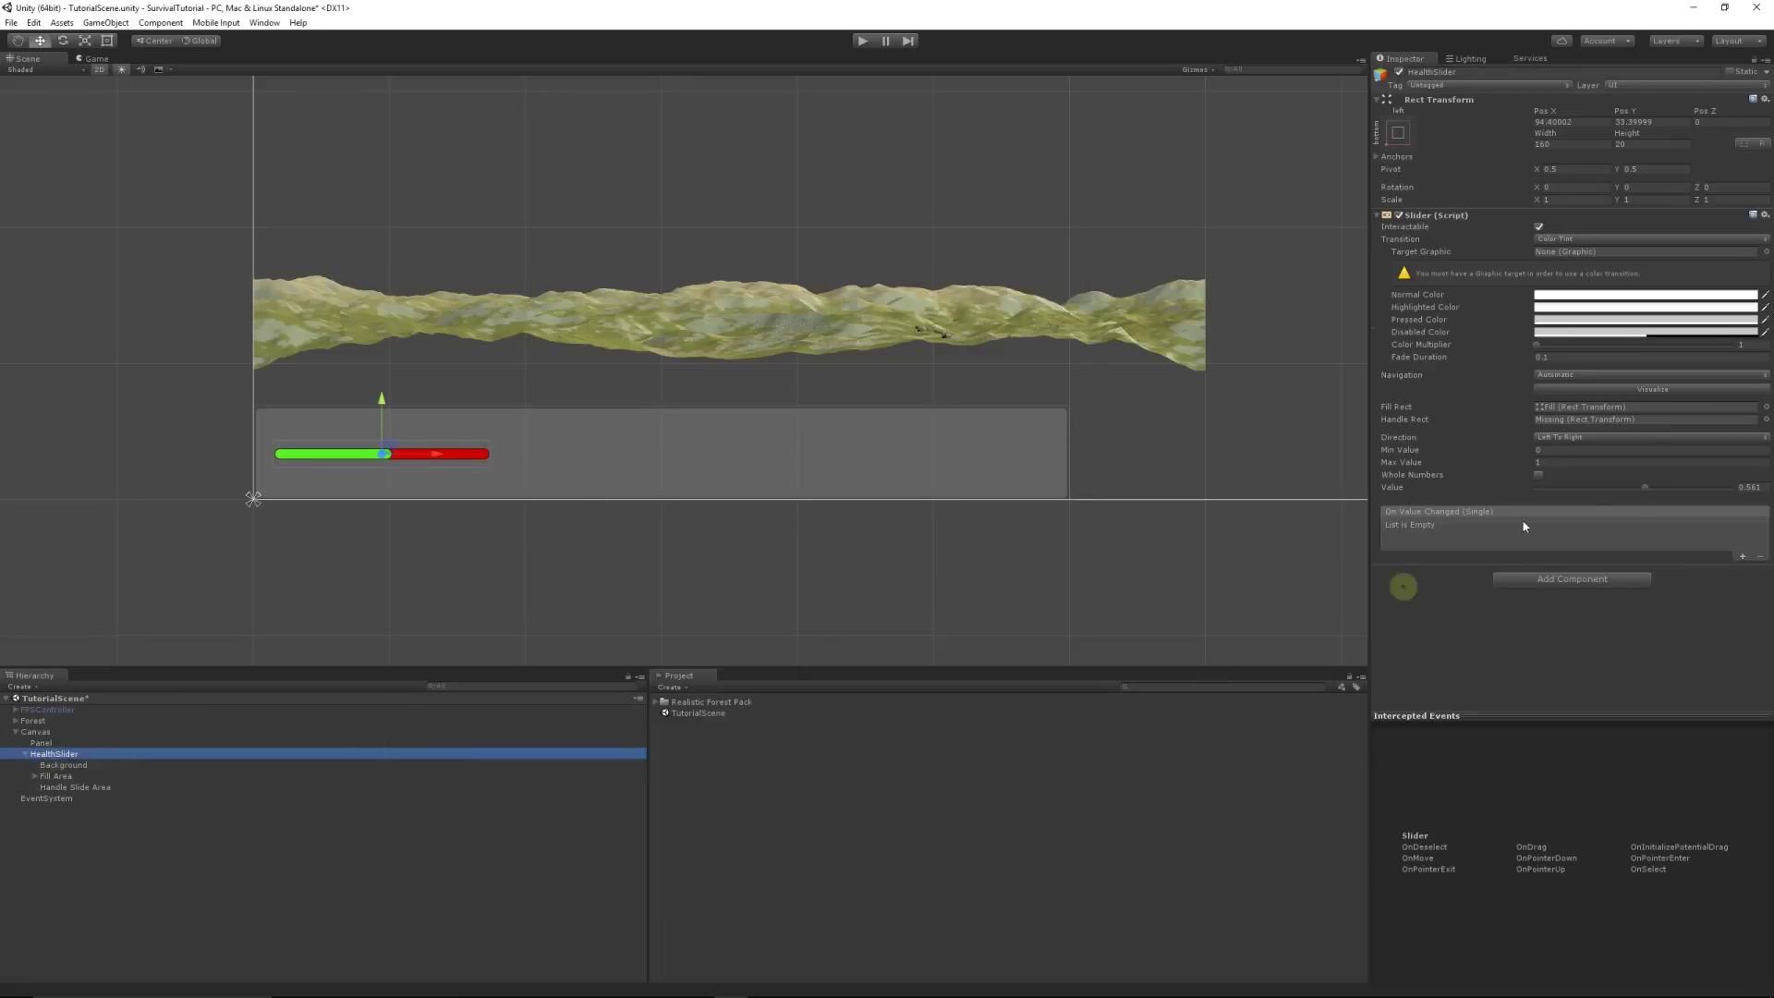
{"action": "mouse_move", "coordinate": [1644, 485]}
{"action": "left_mouse_down"}
{"action": "mouse_move", "coordinate": [1714, 487]}
{"action": "mouse_move", "coordinate": [1485, 499]}
{"action": "mouse_move", "coordinate": [1700, 488]}
{"action": "left_mouse_up"}
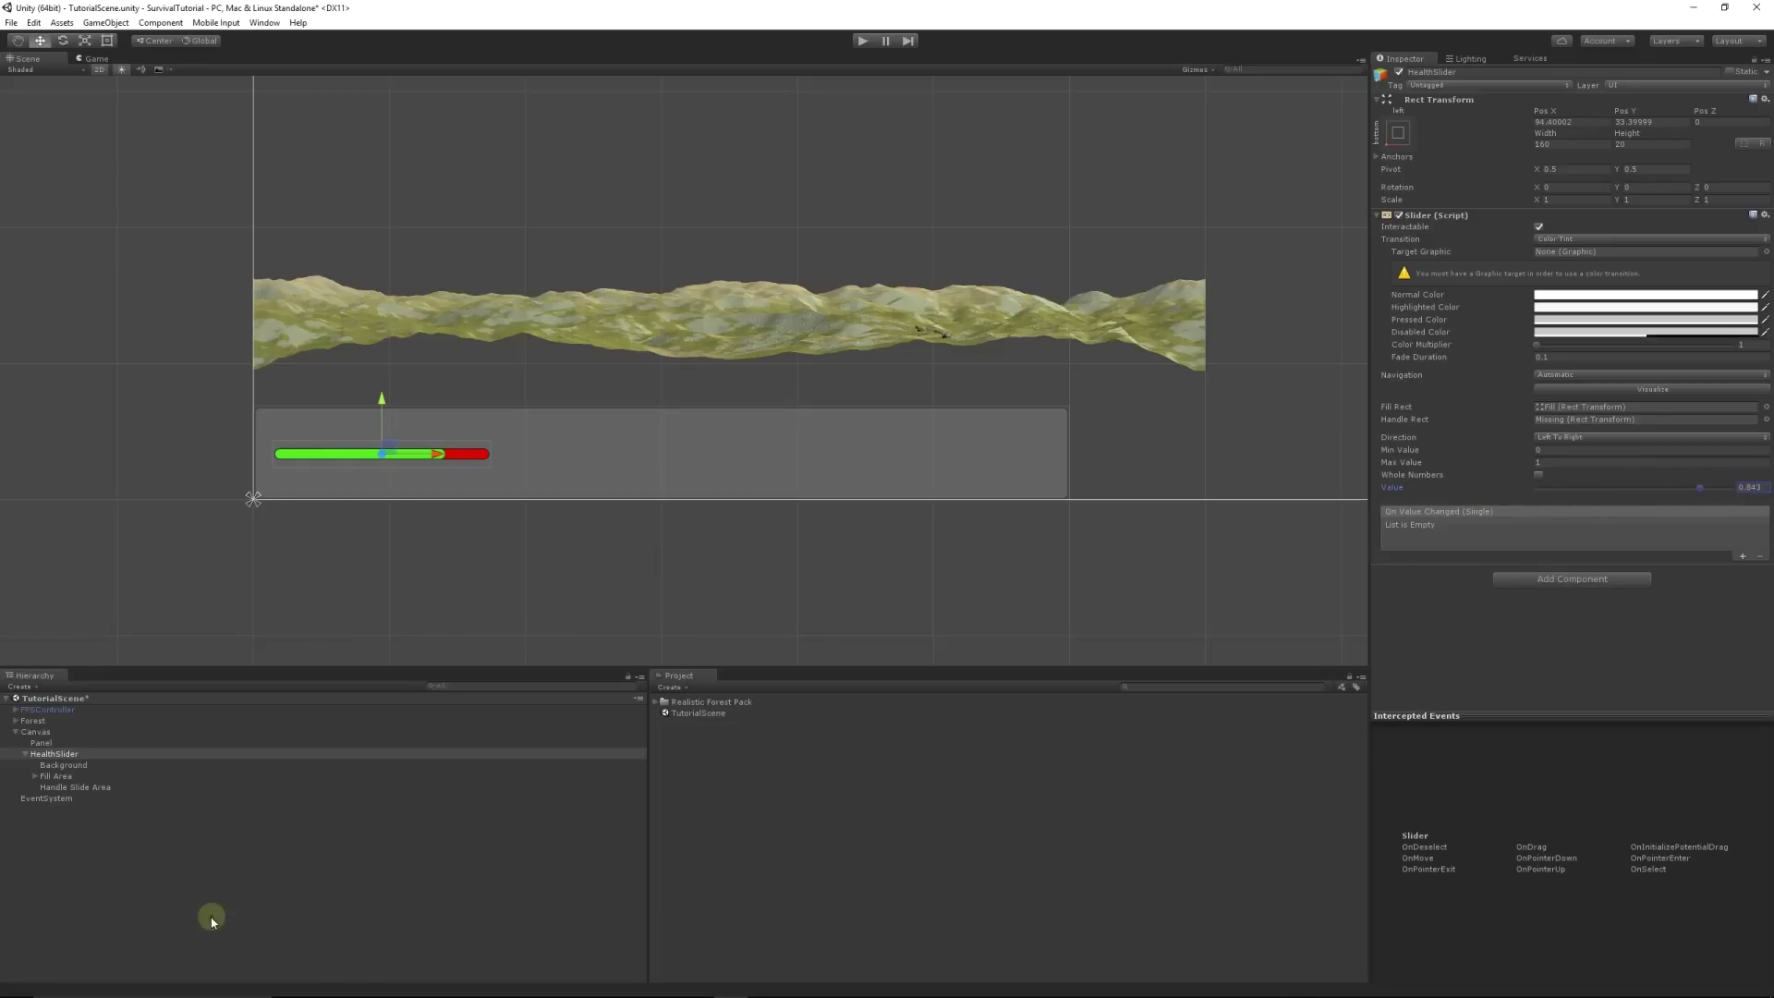
{"action": "left_click", "coordinate": [168, 884]}
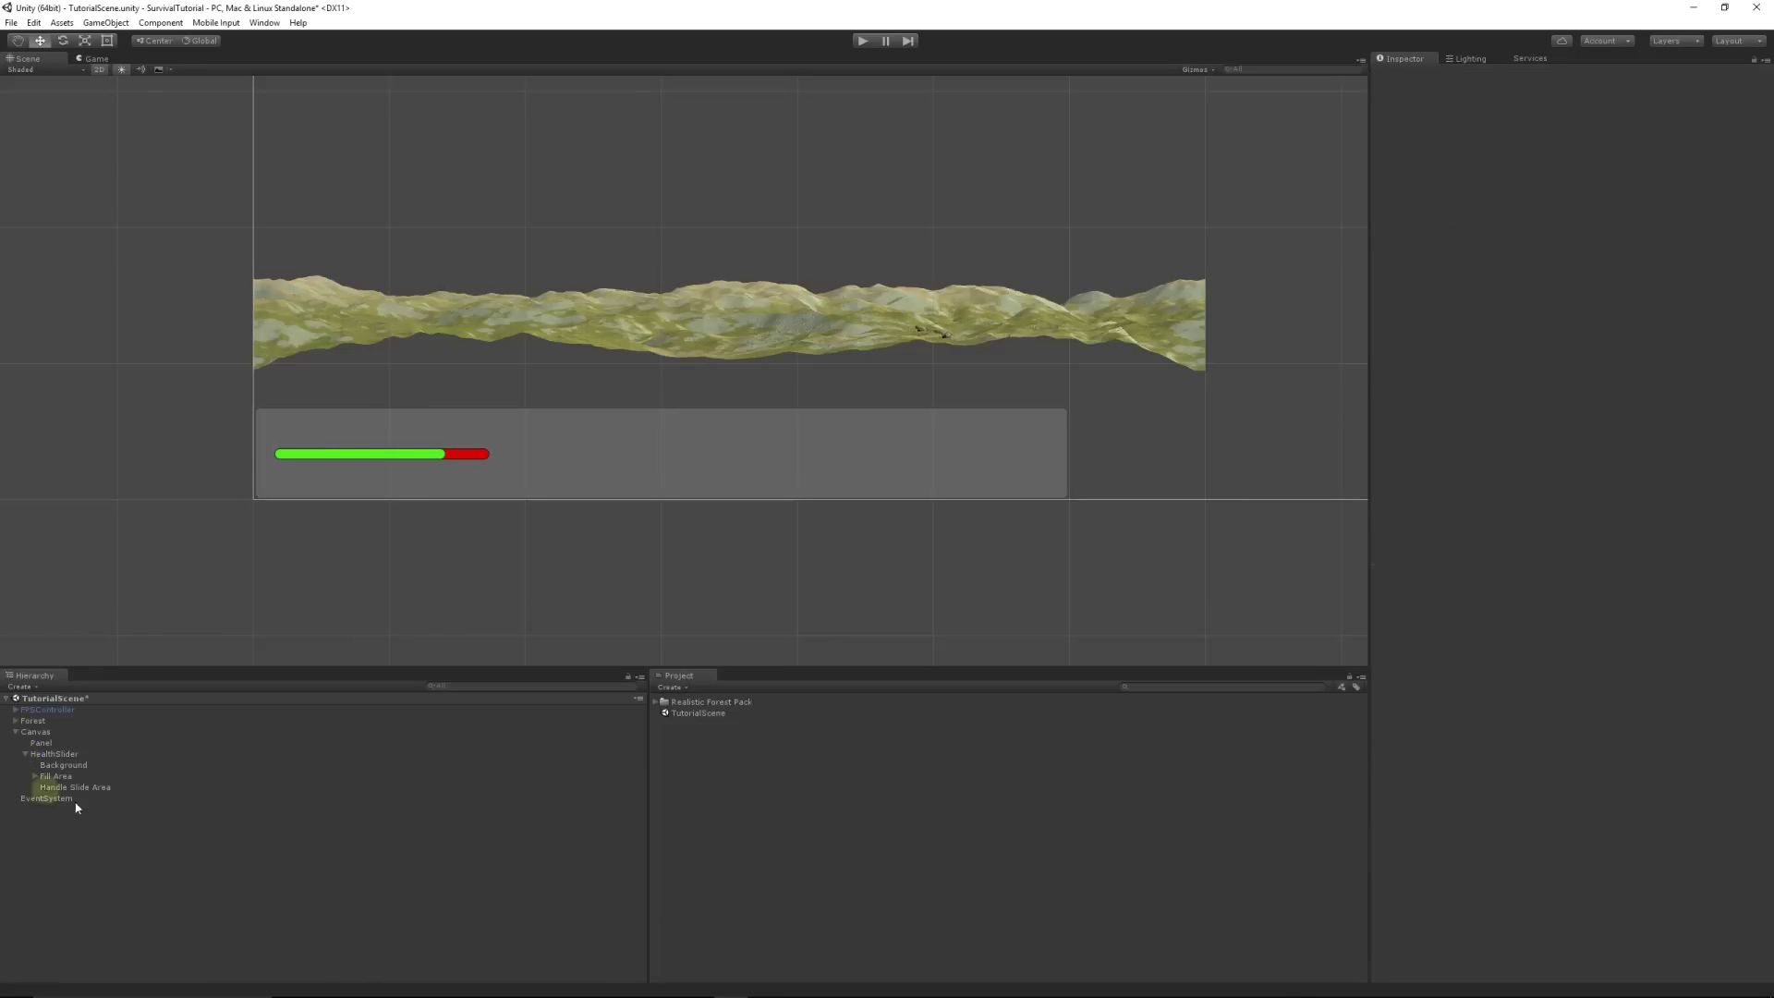
{"action": "left_click", "coordinate": [53, 754]}
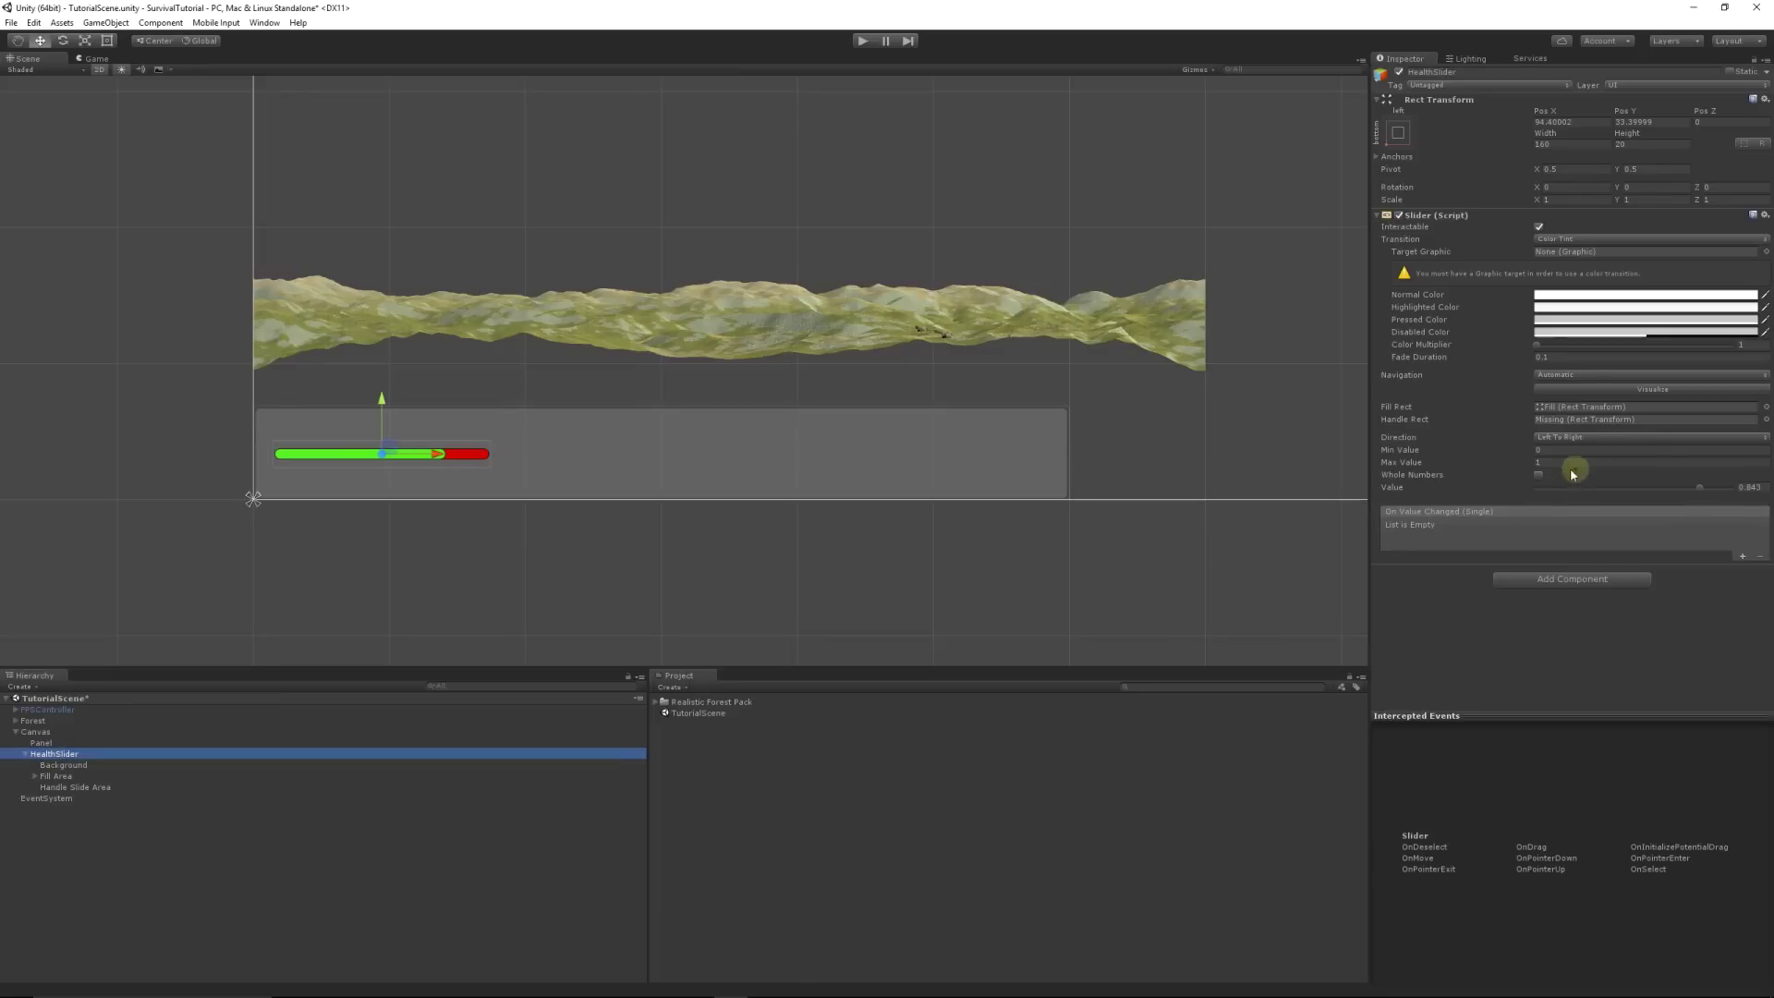
{"action": "mouse_move", "coordinate": [1700, 488]}
{"action": "left_mouse_down"}
{"action": "mouse_move", "coordinate": [1762, 490]}
{"action": "mouse_move", "coordinate": [1486, 521]}
{"action": "mouse_move", "coordinate": [1755, 506]}
{"action": "mouse_move", "coordinate": [1445, 515]}
{"action": "mouse_move", "coordinate": [1743, 499]}
{"action": "left_mouse_up"}
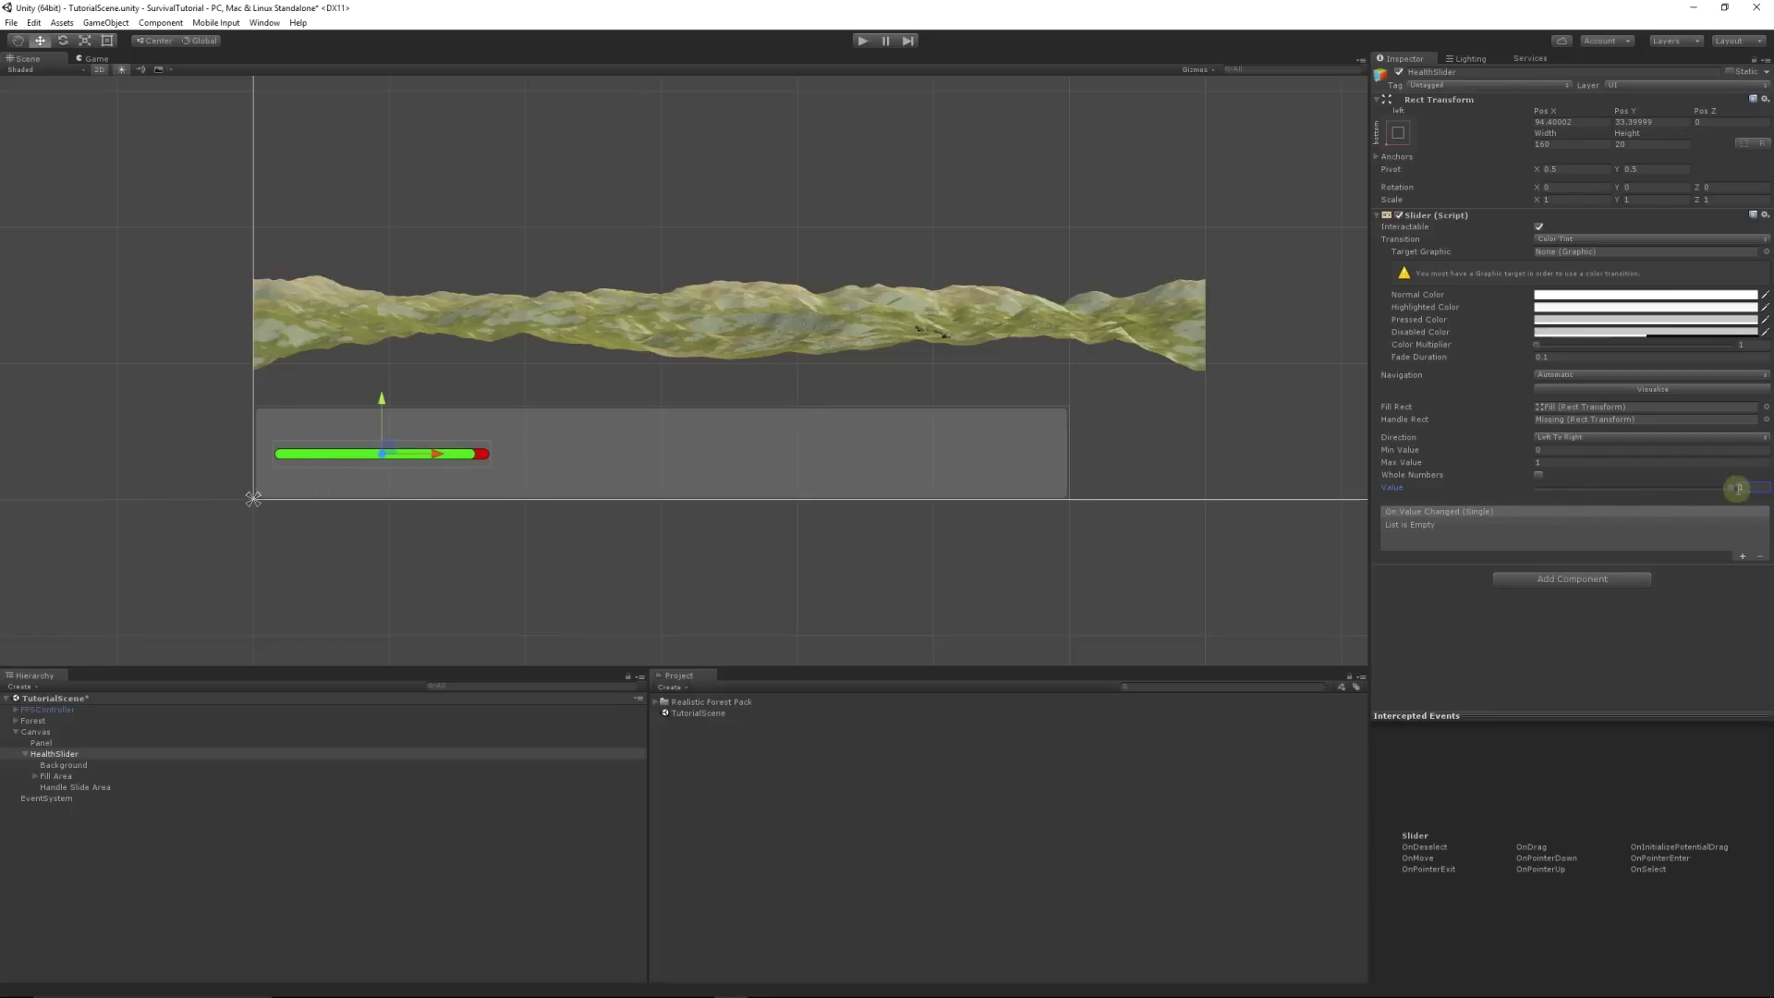
Step: With the Rect tool, widen the Fill Area so it covers the bar's red ends
{"action": "left_click", "coordinate": [54, 765]}
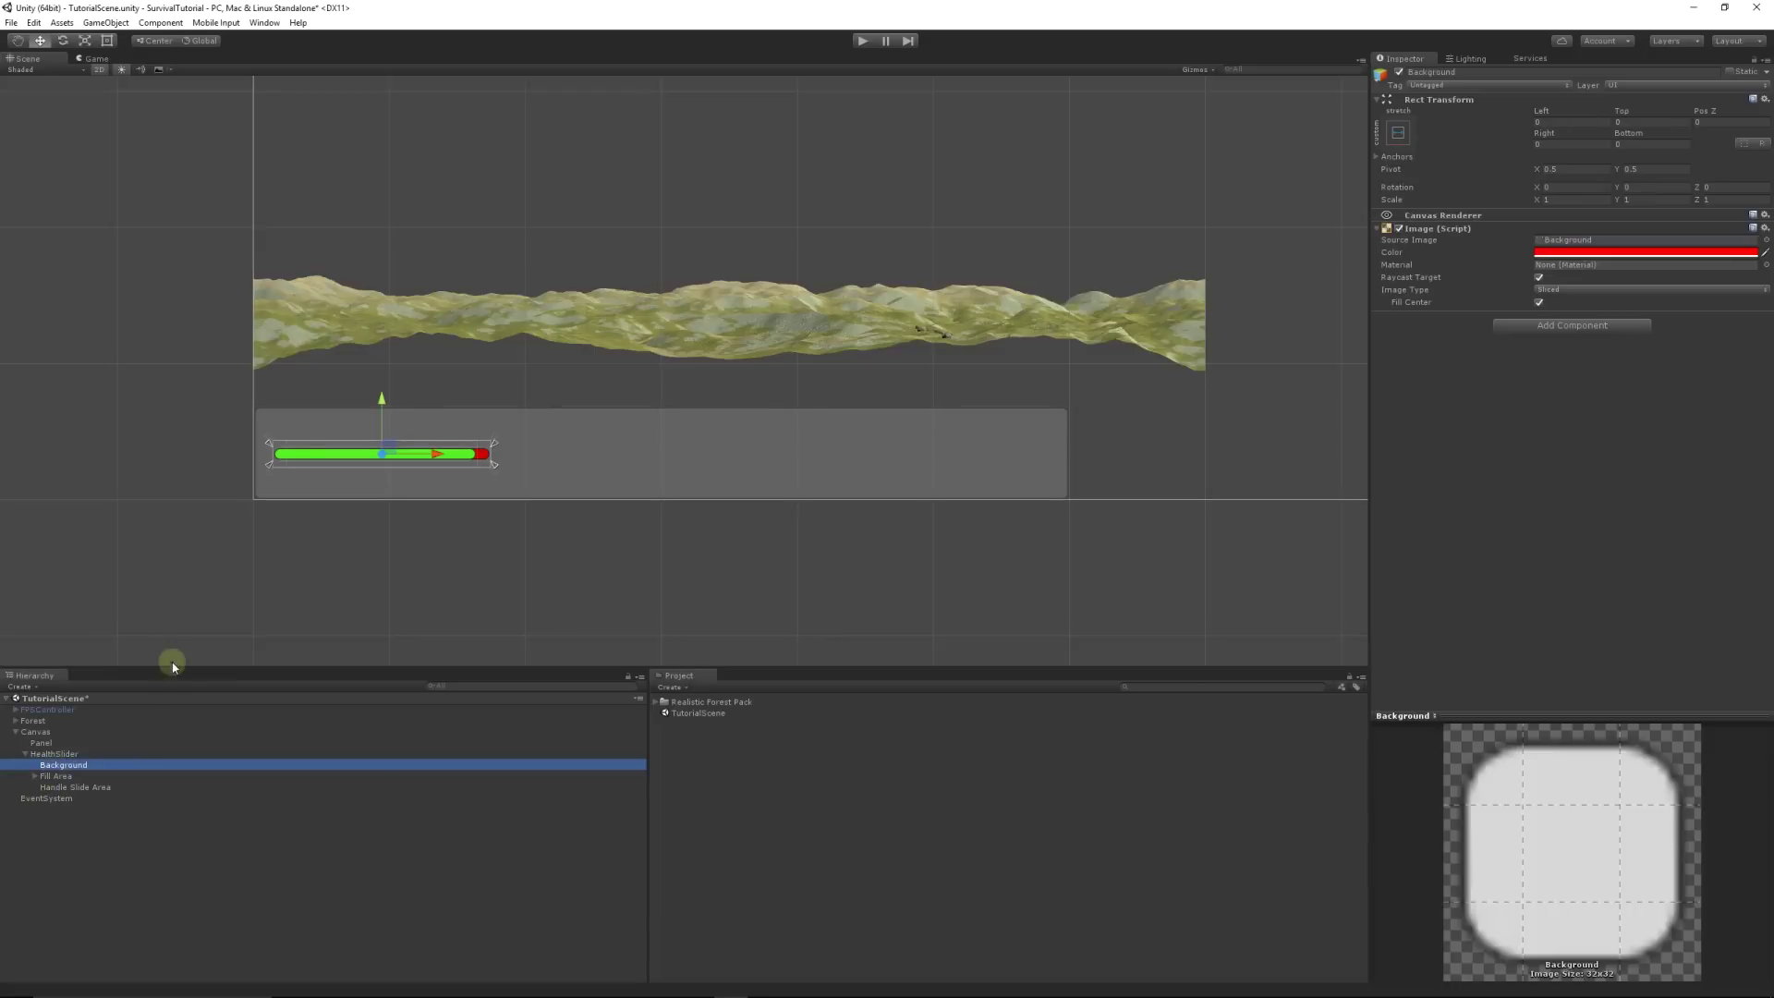
{"action": "left_click", "coordinate": [108, 43]}
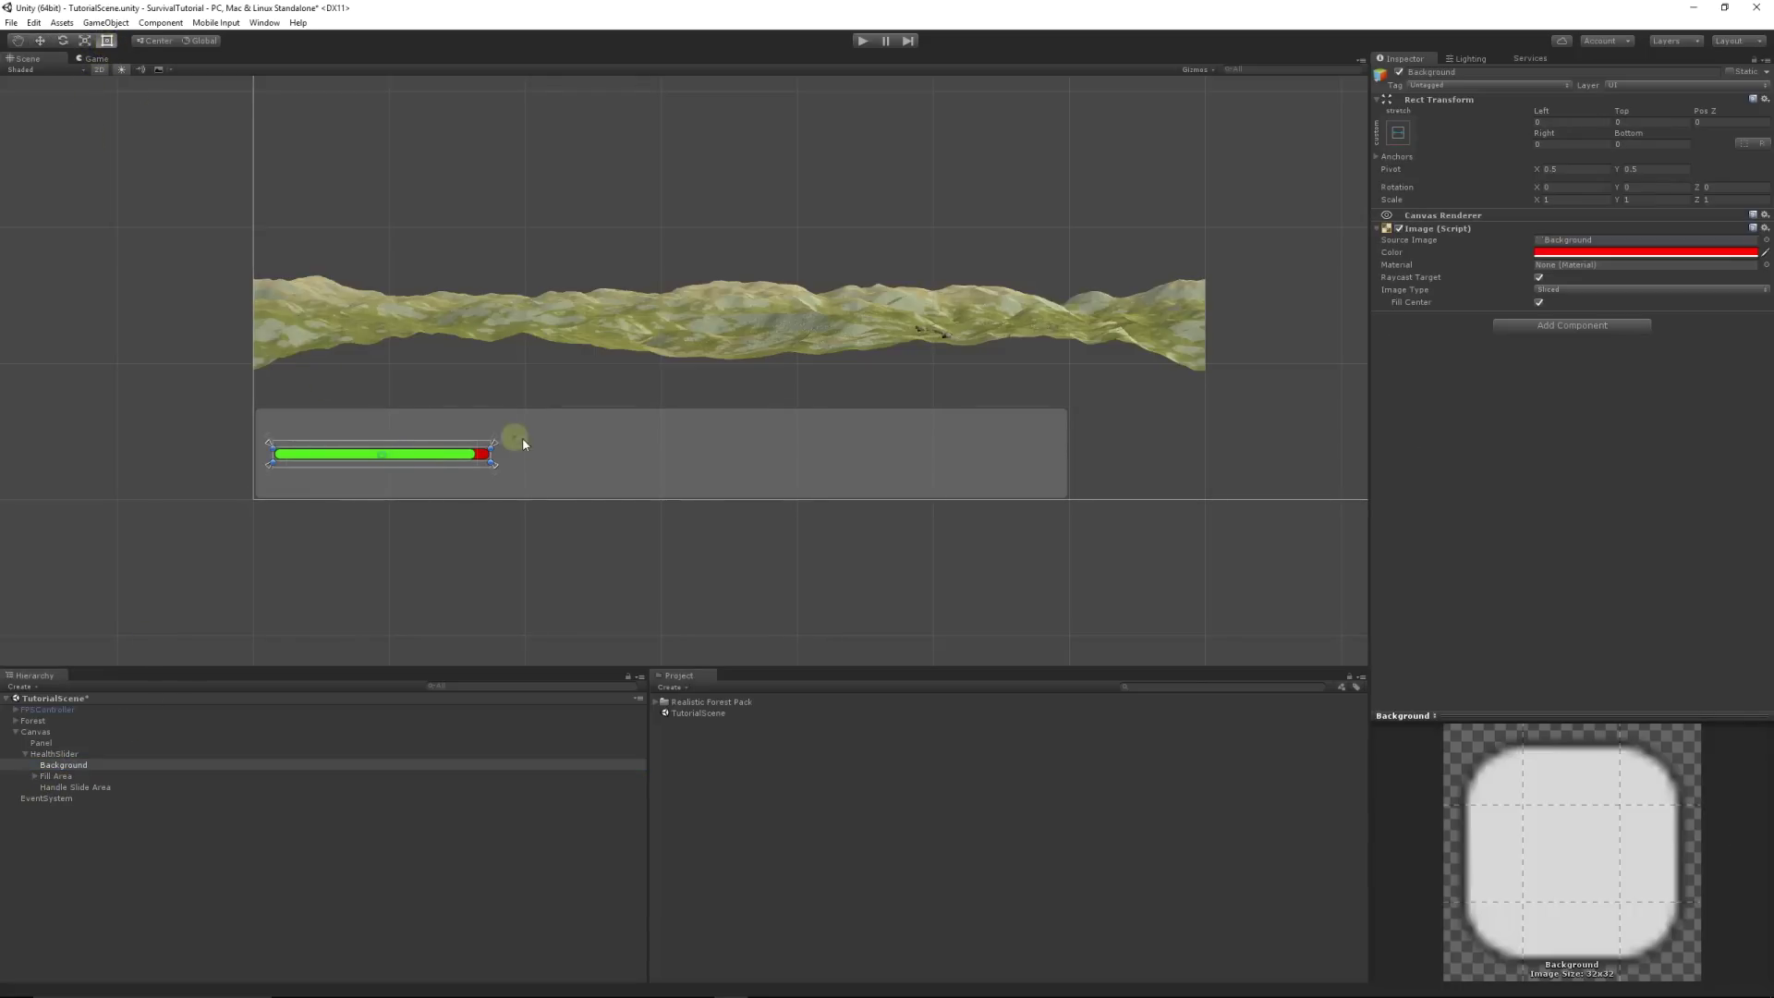
{"action": "scroll", "coordinate": [471, 489], "scroll_direction": "up", "scroll_amount": 2}
{"action": "scroll", "coordinate": [466, 516], "scroll_direction": "up", "scroll_amount": 1}
{"action": "mouse_move", "coordinate": [370, 518]}
{"action": "middle_mouse_down"}
{"action": "mouse_move", "coordinate": [657, 456]}
{"action": "mouse_move", "coordinate": [640, 461]}
{"action": "middle_mouse_up"}
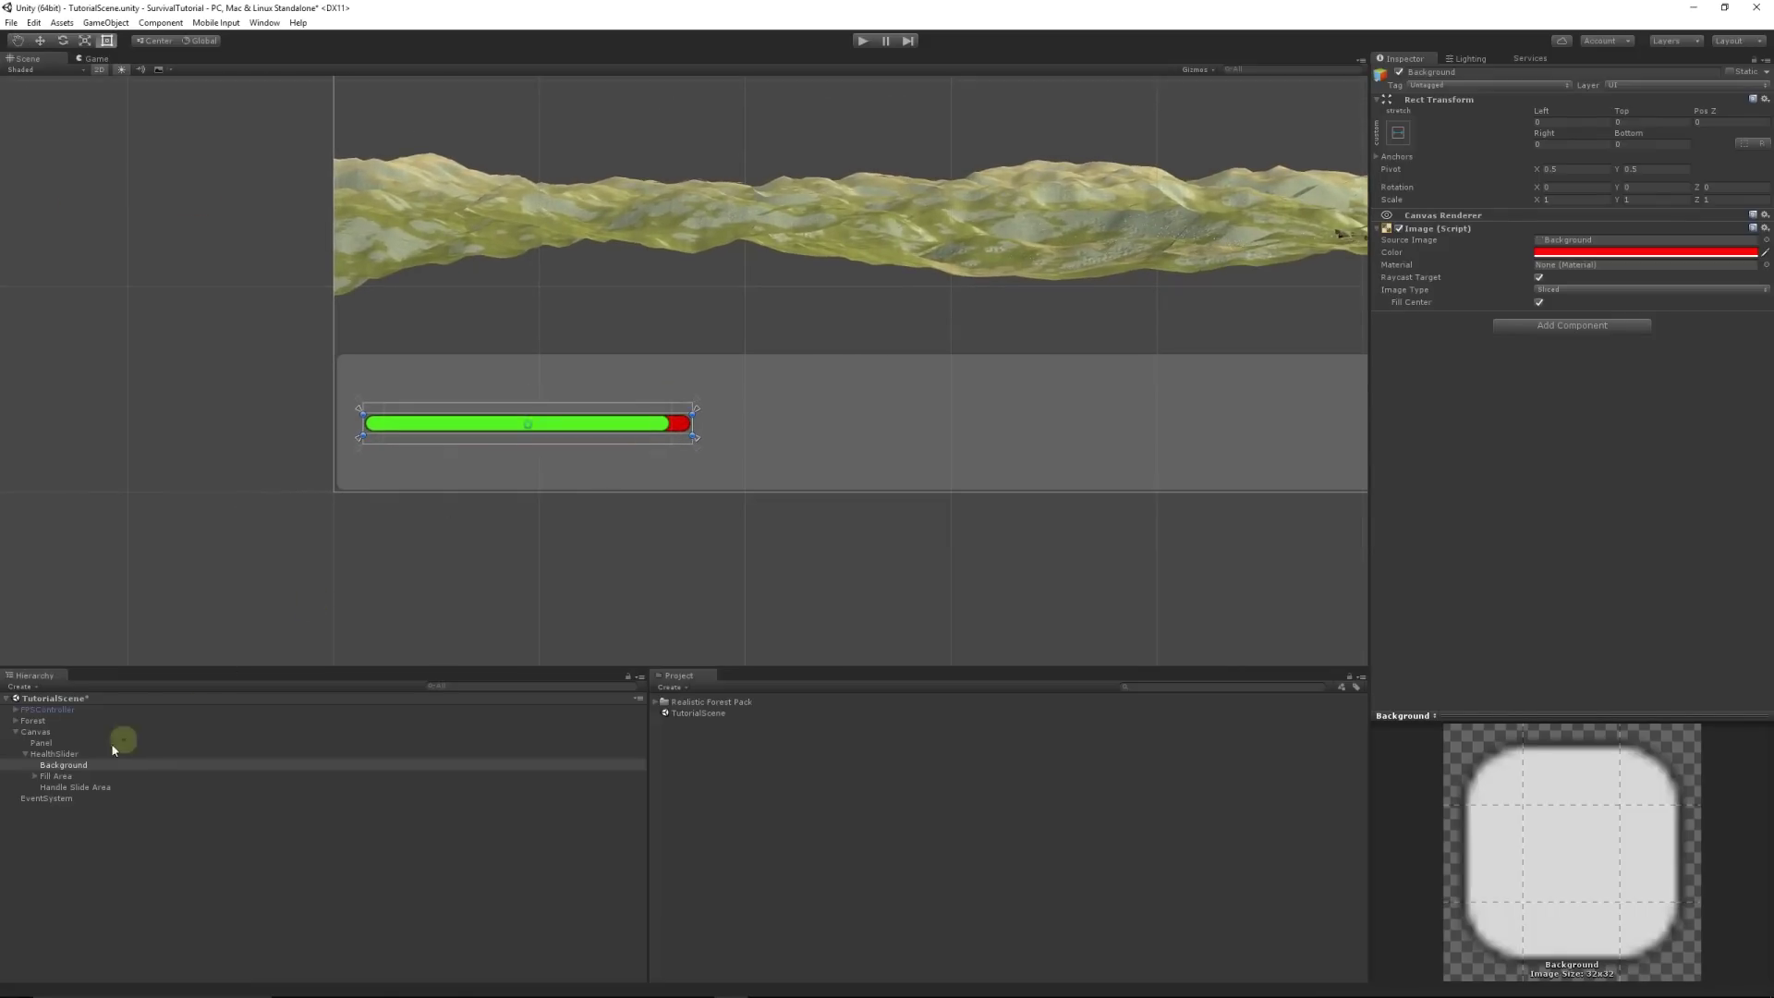
{"action": "left_click", "coordinate": [35, 777]}
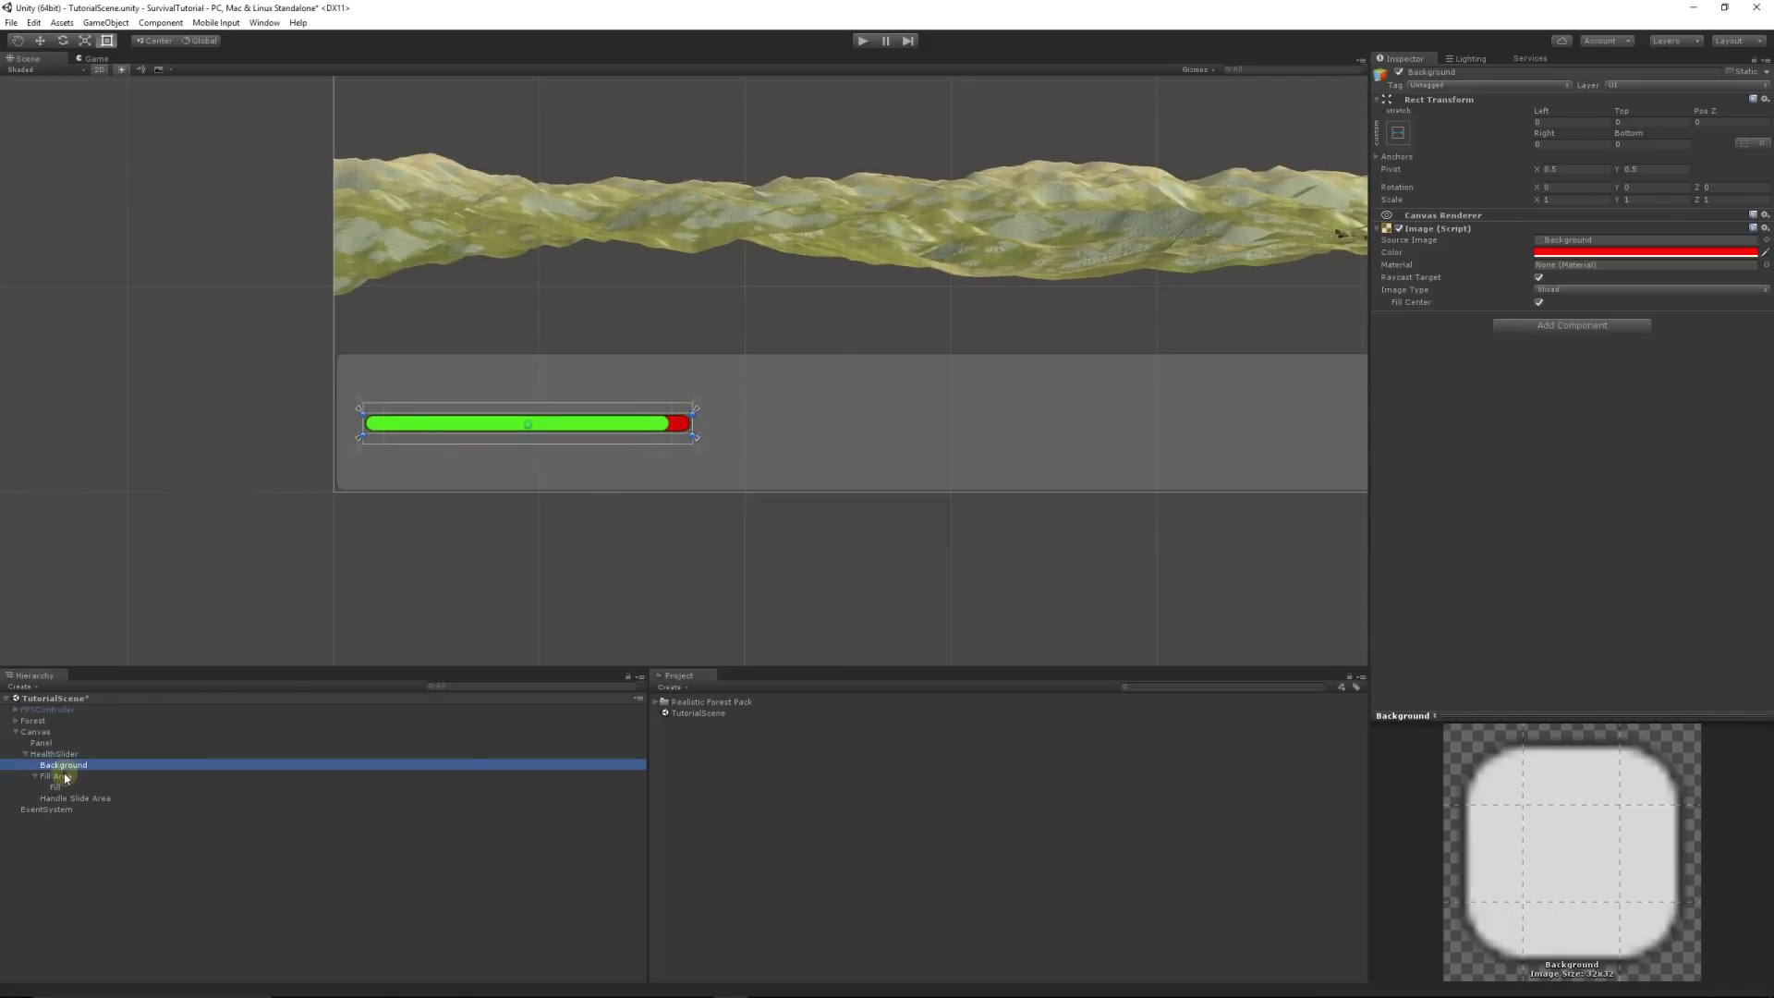
{"action": "left_click", "coordinate": [65, 779]}
{"action": "left_click_drag", "start_coordinate": [662, 431], "coordinate": [684, 432]}
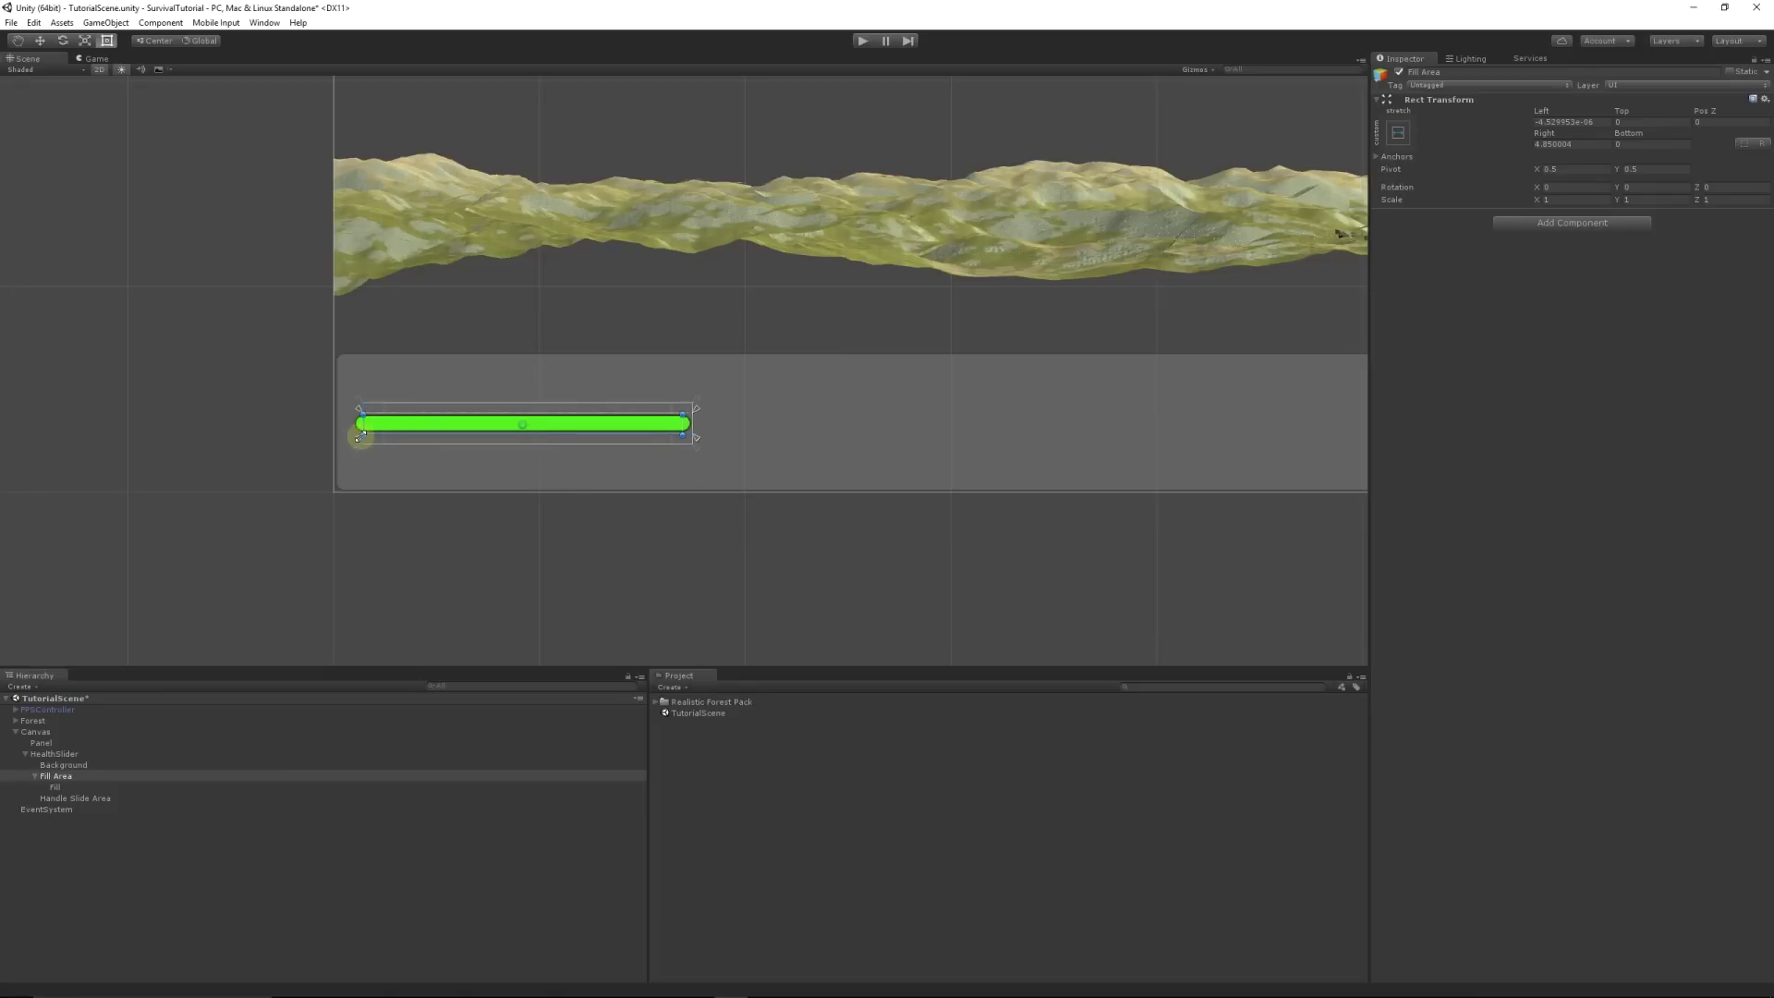
{"action": "left_click_drag", "start_coordinate": [681, 436], "coordinate": [695, 434]}
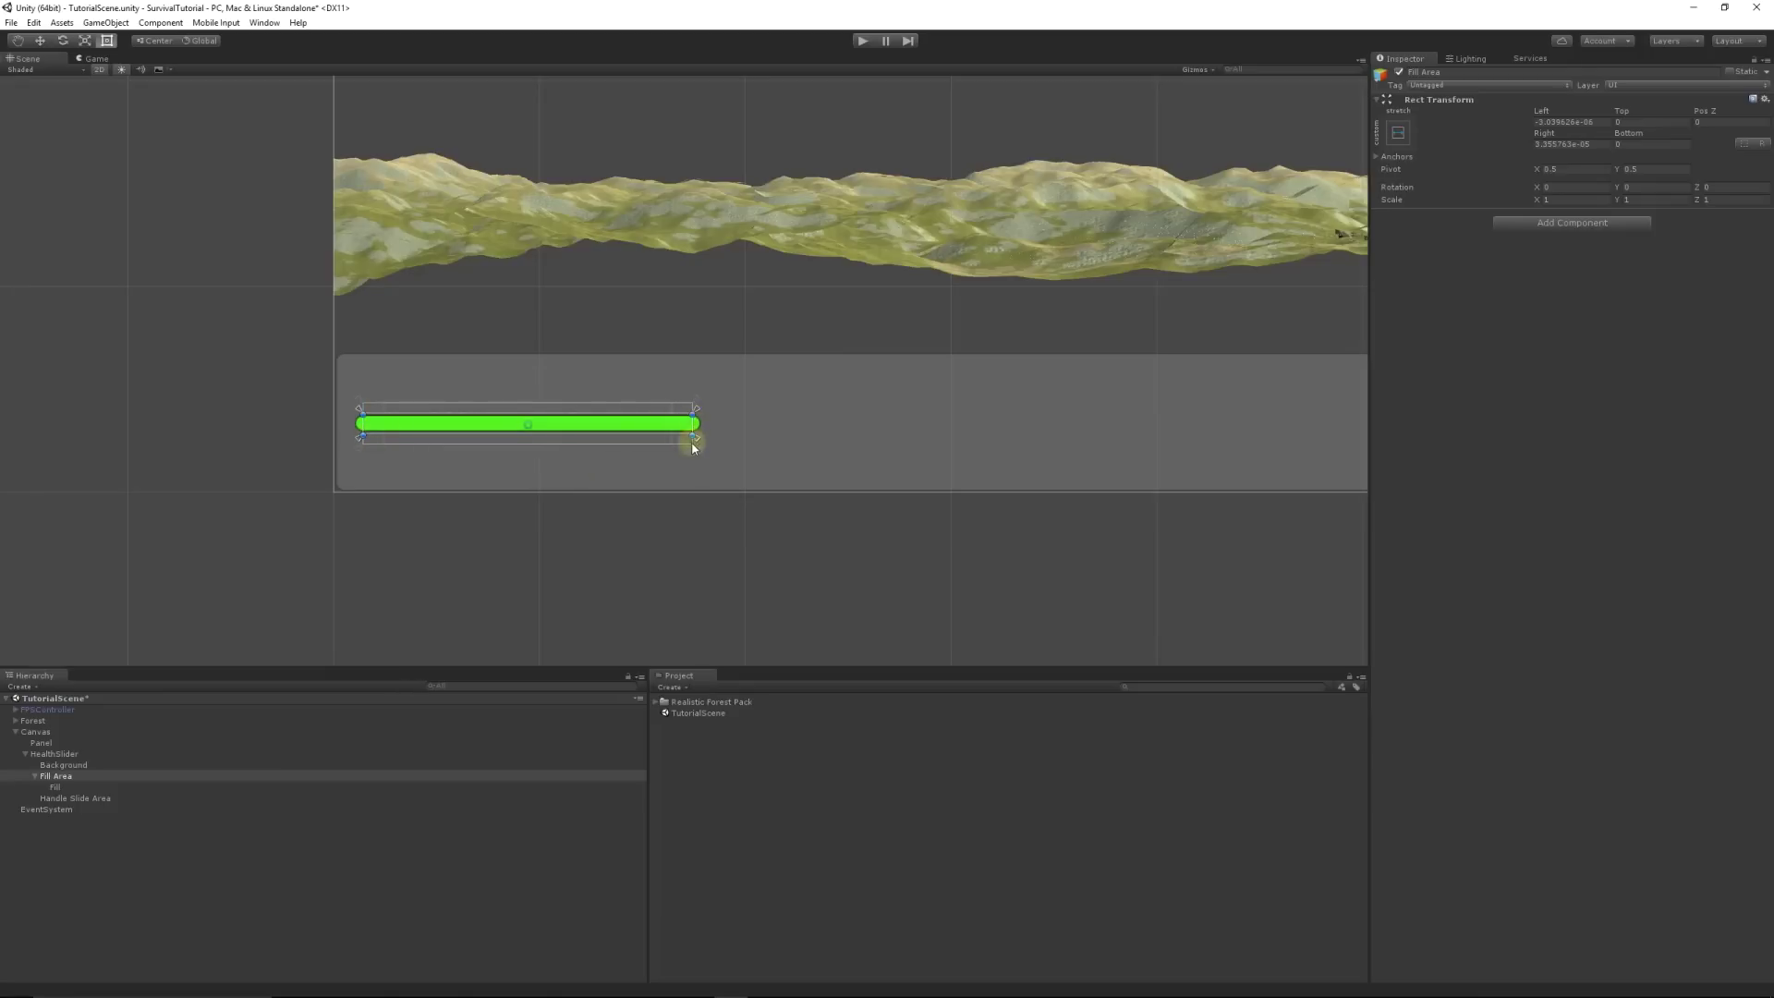
{"action": "mouse_move", "coordinate": [362, 438]}
{"action": "left_mouse_down"}
{"action": "mouse_move", "coordinate": [412, 443]}
{"action": "mouse_move", "coordinate": [363, 436]}
{"action": "left_mouse_up"}
Step: Align the Fill's edges with the bar, then test the HealthSlider Value from full to empty
{"action": "left_click", "coordinate": [55, 788]}
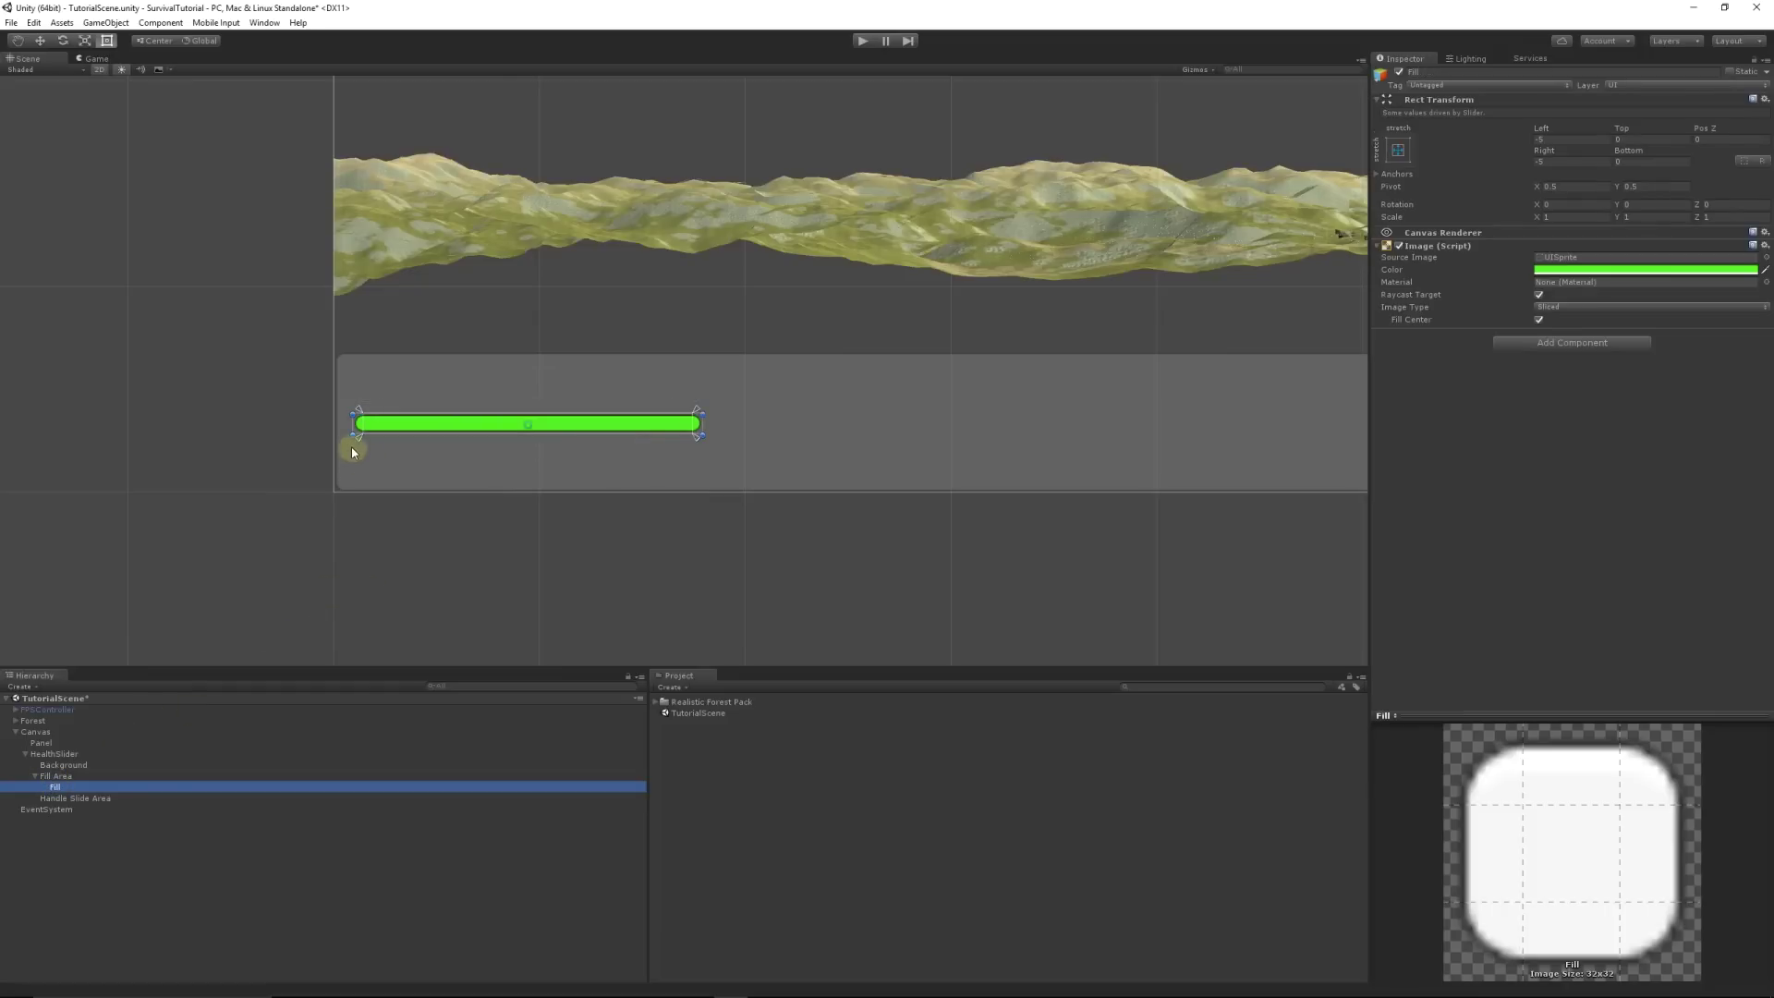
{"action": "left_click_drag", "start_coordinate": [349, 440], "coordinate": [353, 435]}
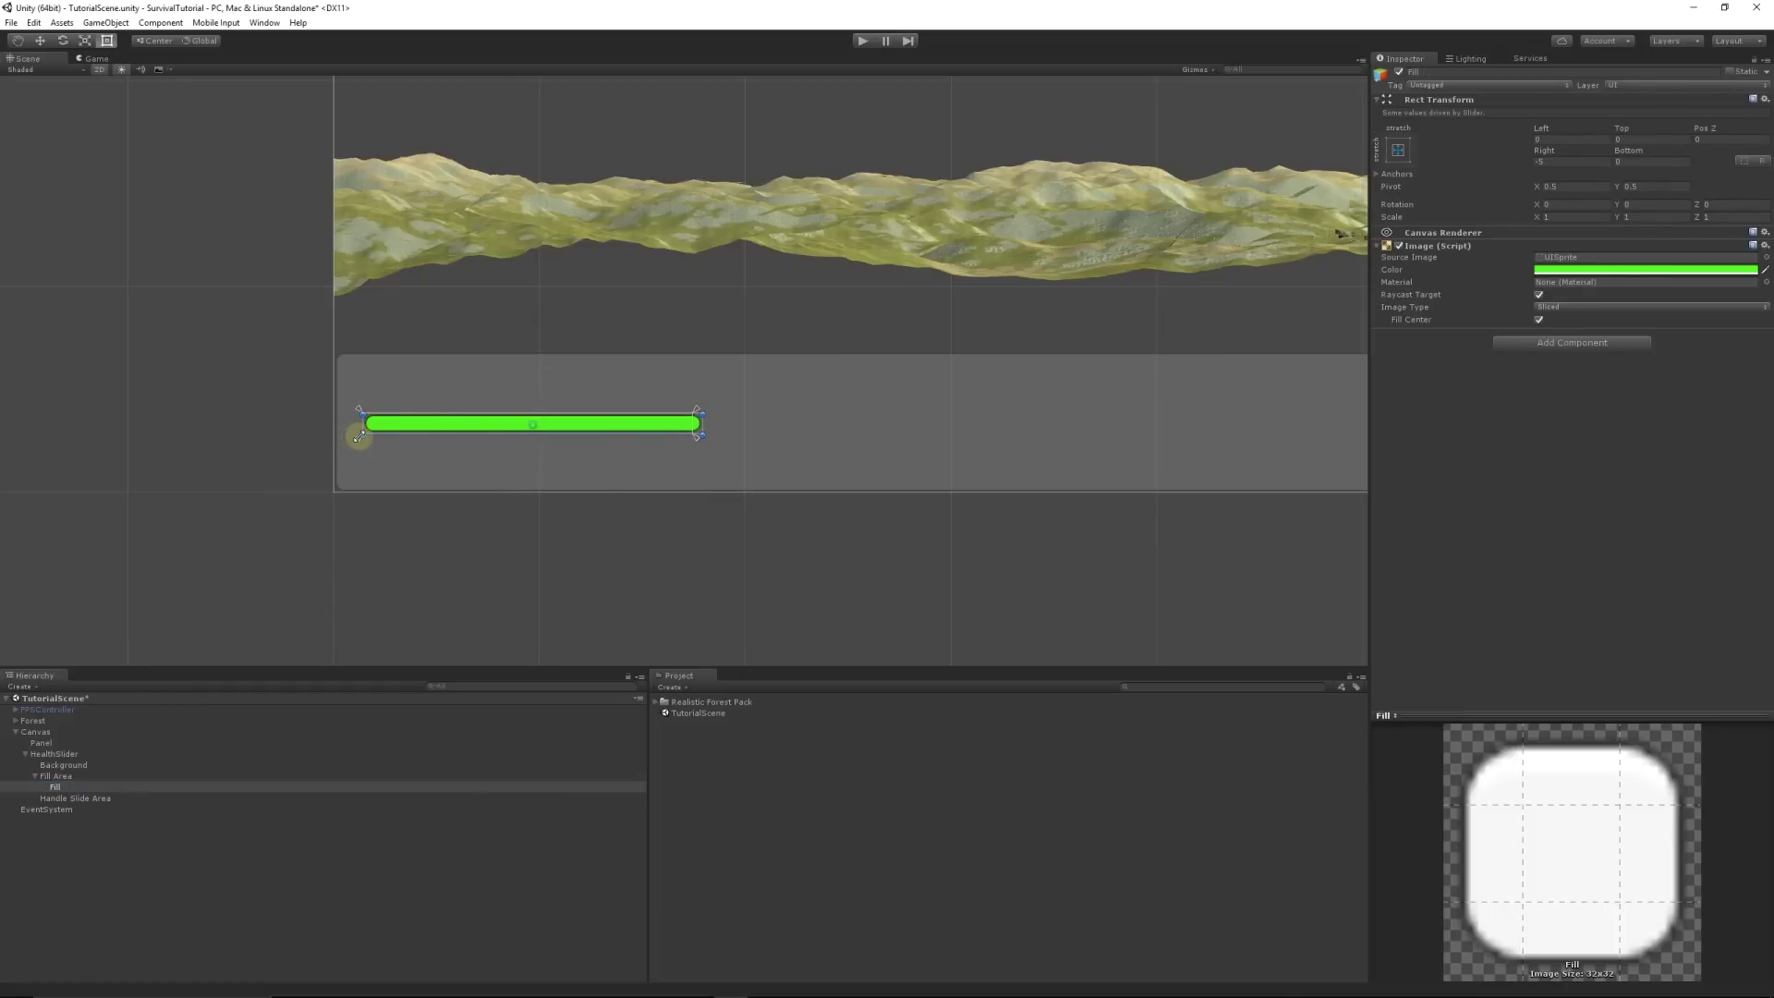
{"action": "left_click_drag", "start_coordinate": [704, 438], "coordinate": [697, 438]}
{"action": "left_click", "coordinate": [35, 777]}
{"action": "left_click", "coordinate": [55, 754]}
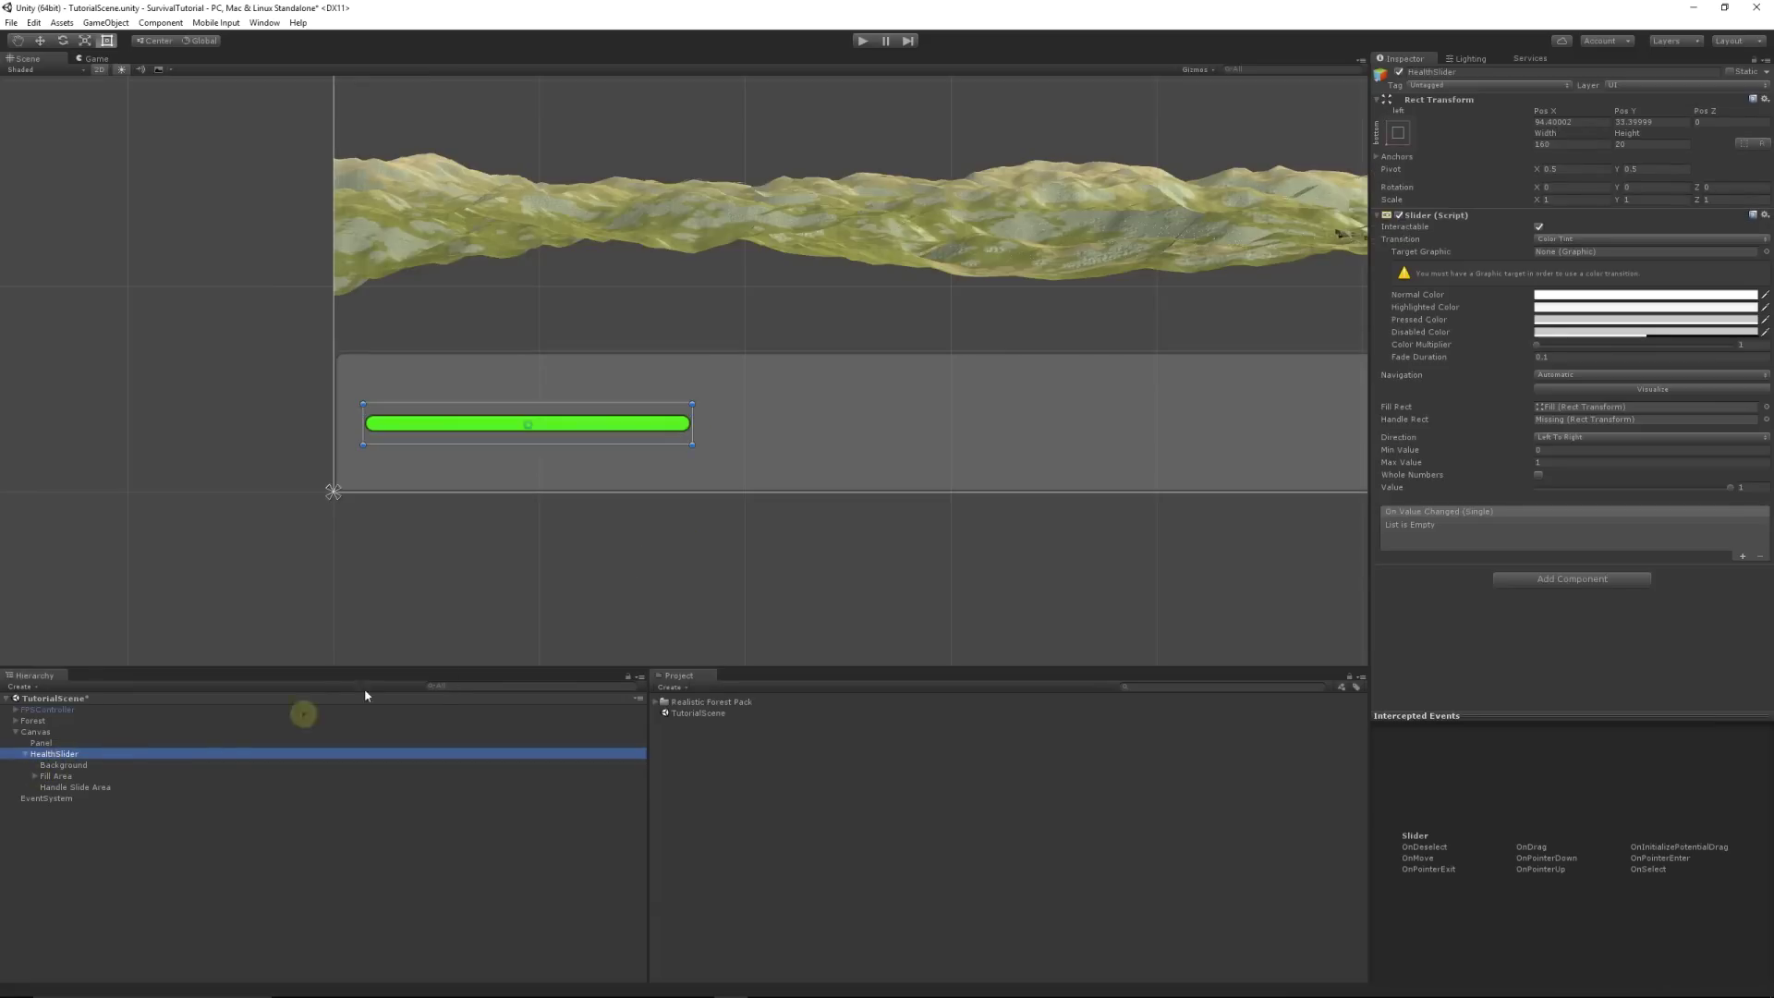
{"action": "left_click", "coordinate": [1730, 488]}
{"action": "mouse_move", "coordinate": [1731, 487]}
{"action": "left_mouse_down"}
{"action": "mouse_move", "coordinate": [1501, 511]}
{"action": "mouse_move", "coordinate": [1766, 500]}
{"action": "left_mouse_up"}
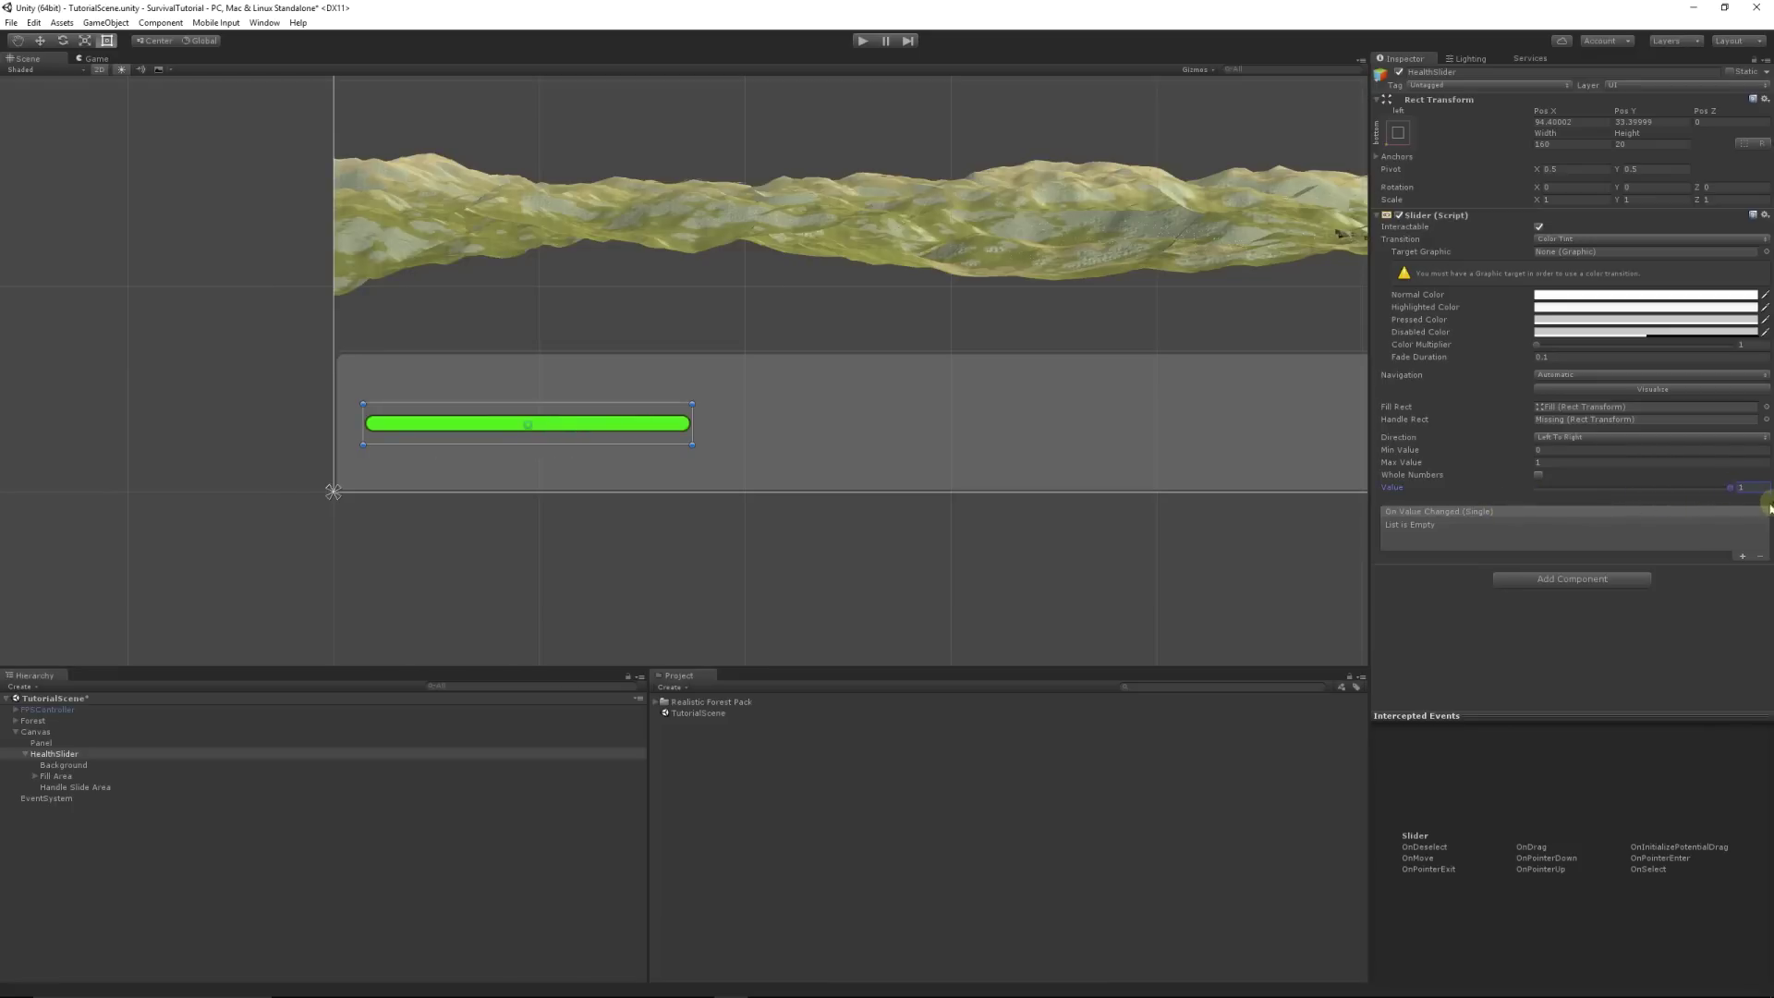
{"action": "left_click", "coordinate": [24, 756]}
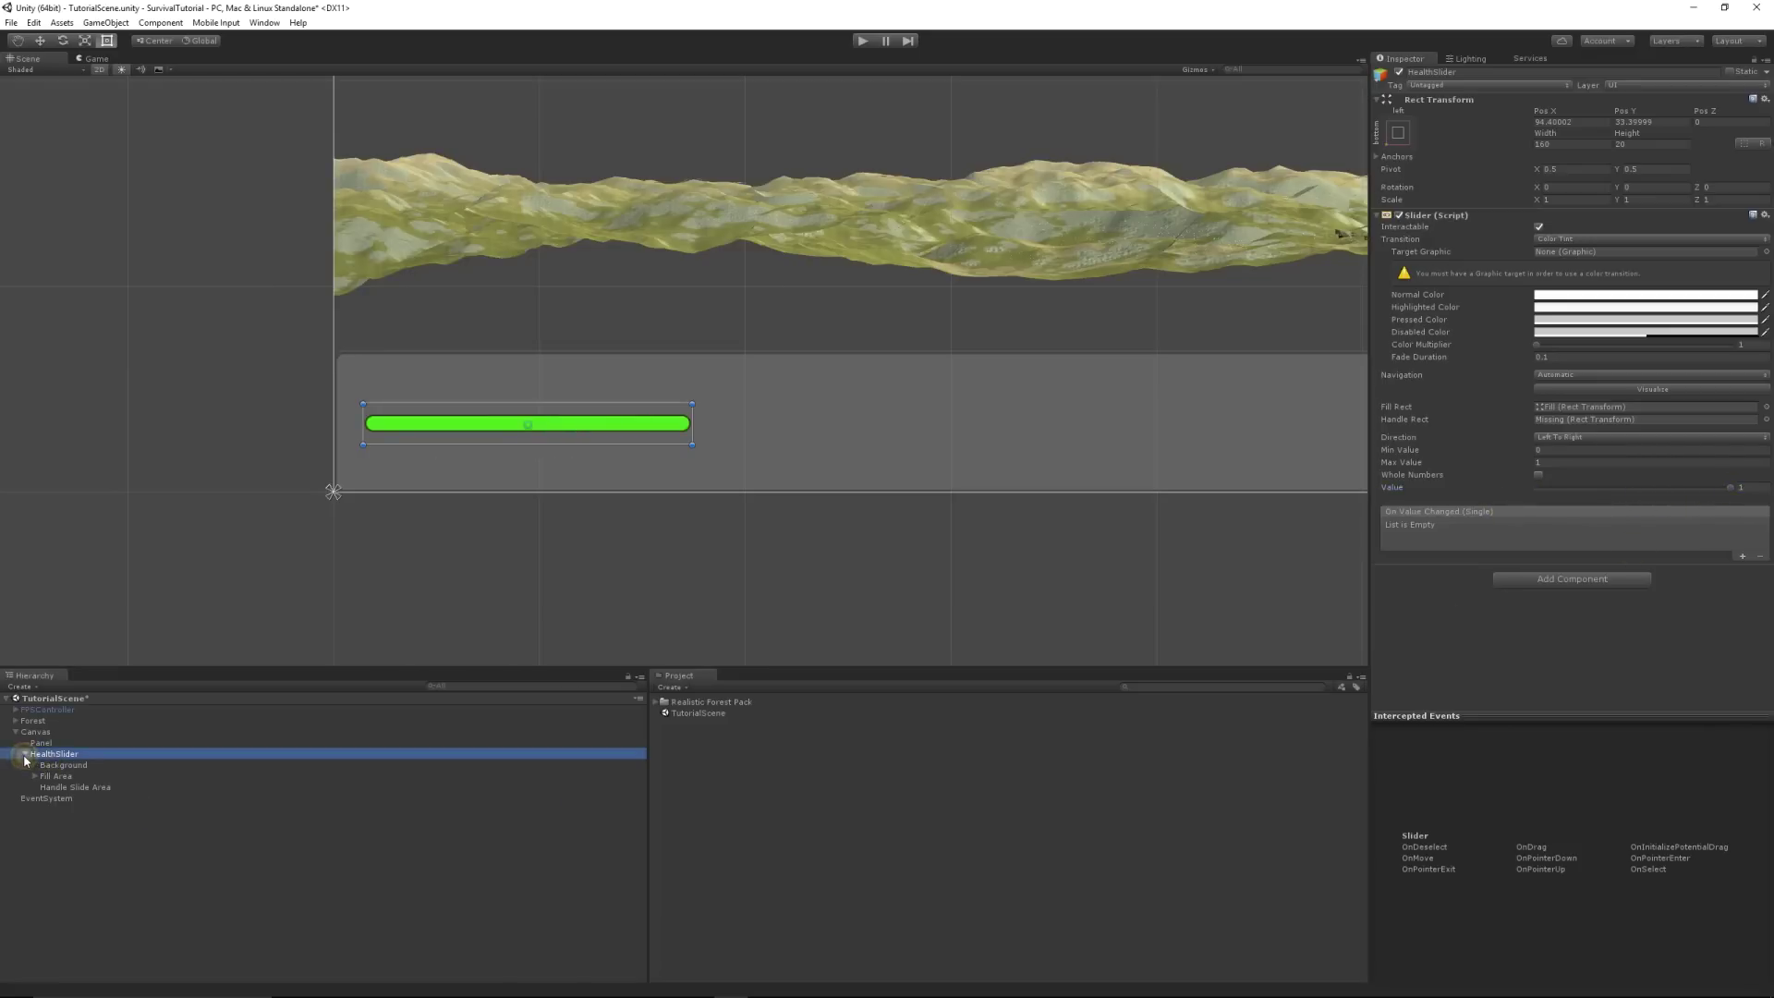
{"action": "left_click", "coordinate": [25, 755]}
{"action": "left_click", "coordinate": [120, 835]}
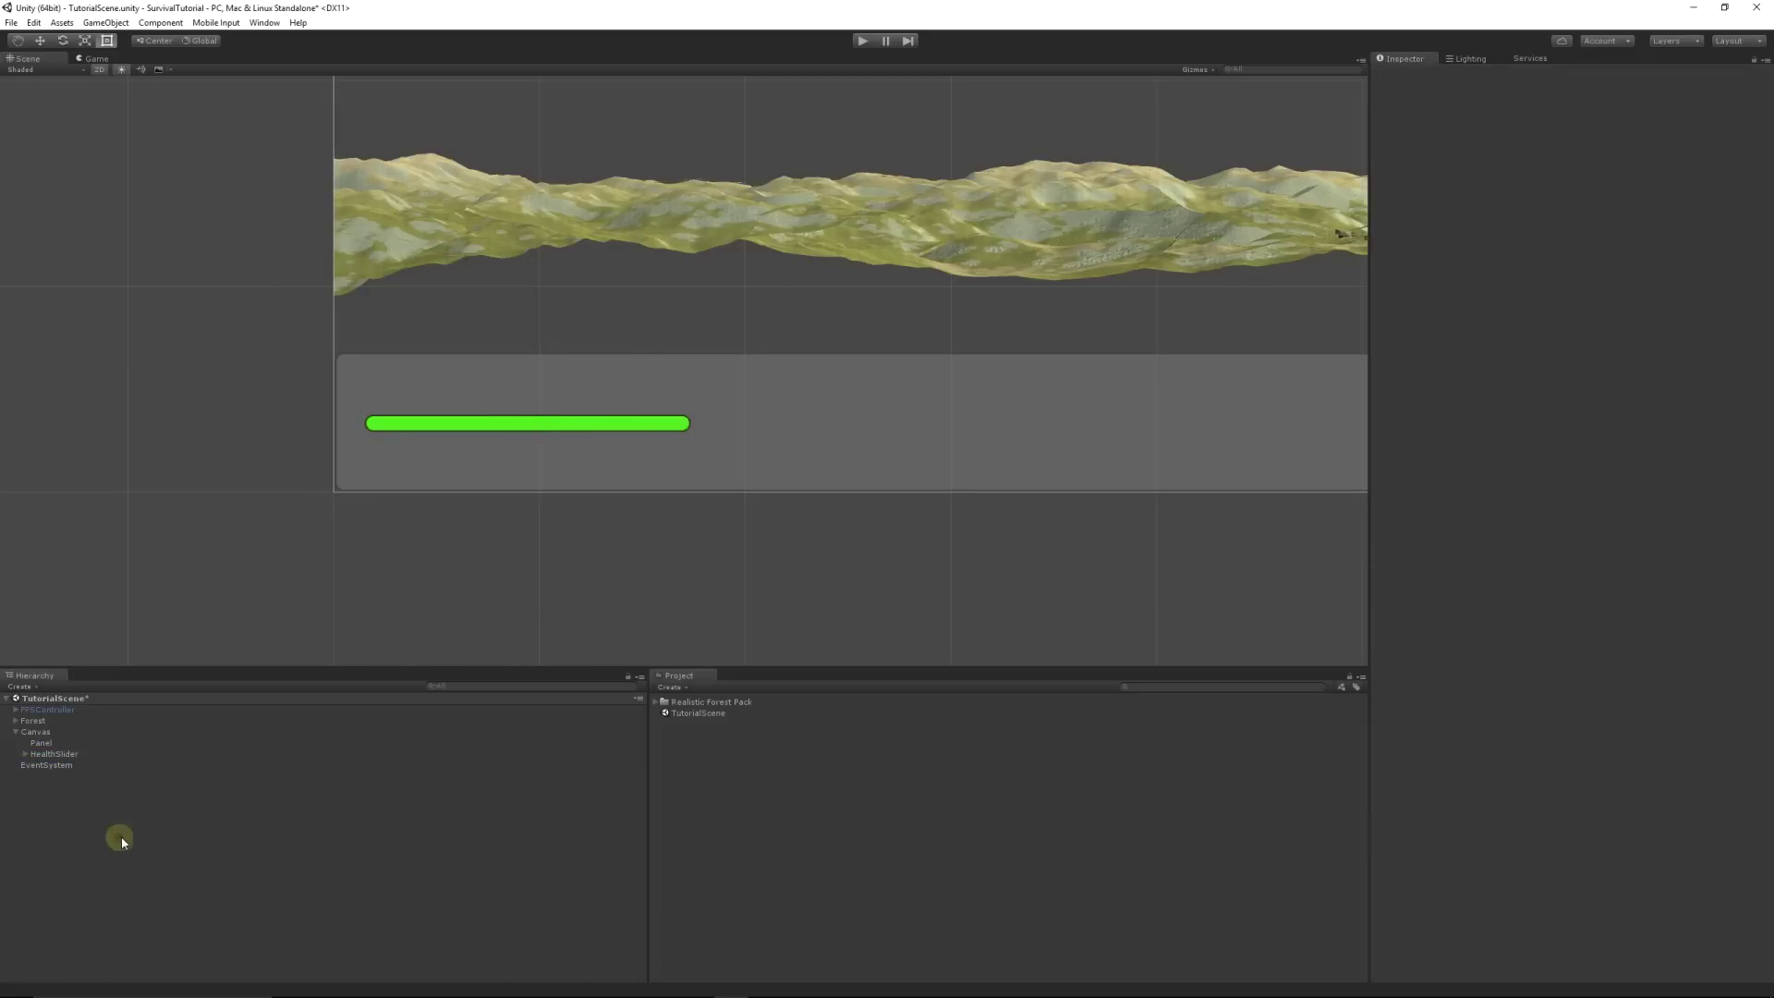
Step: Add a UI Text object under the Canvas and name it HealthText
{"action": "left_click", "coordinate": [40, 734]}
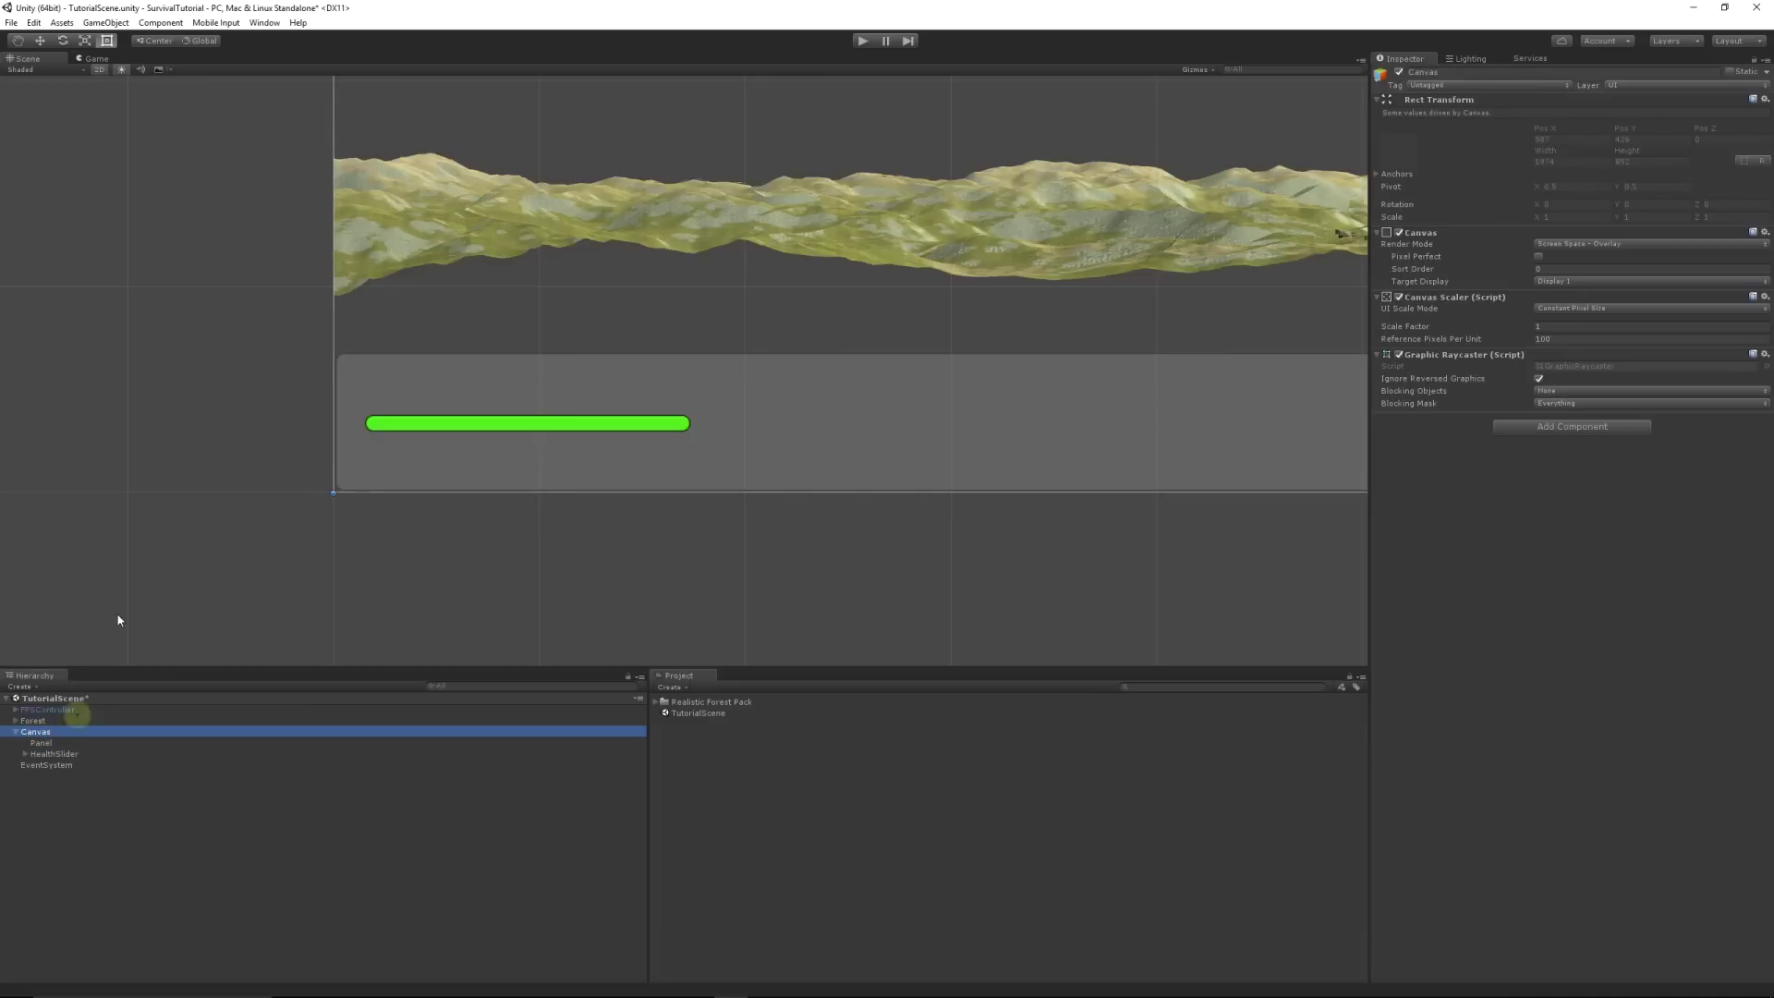
{"action": "left_click", "coordinate": [121, 25]}
{"action": "mouse_move", "coordinate": [106, 131]}
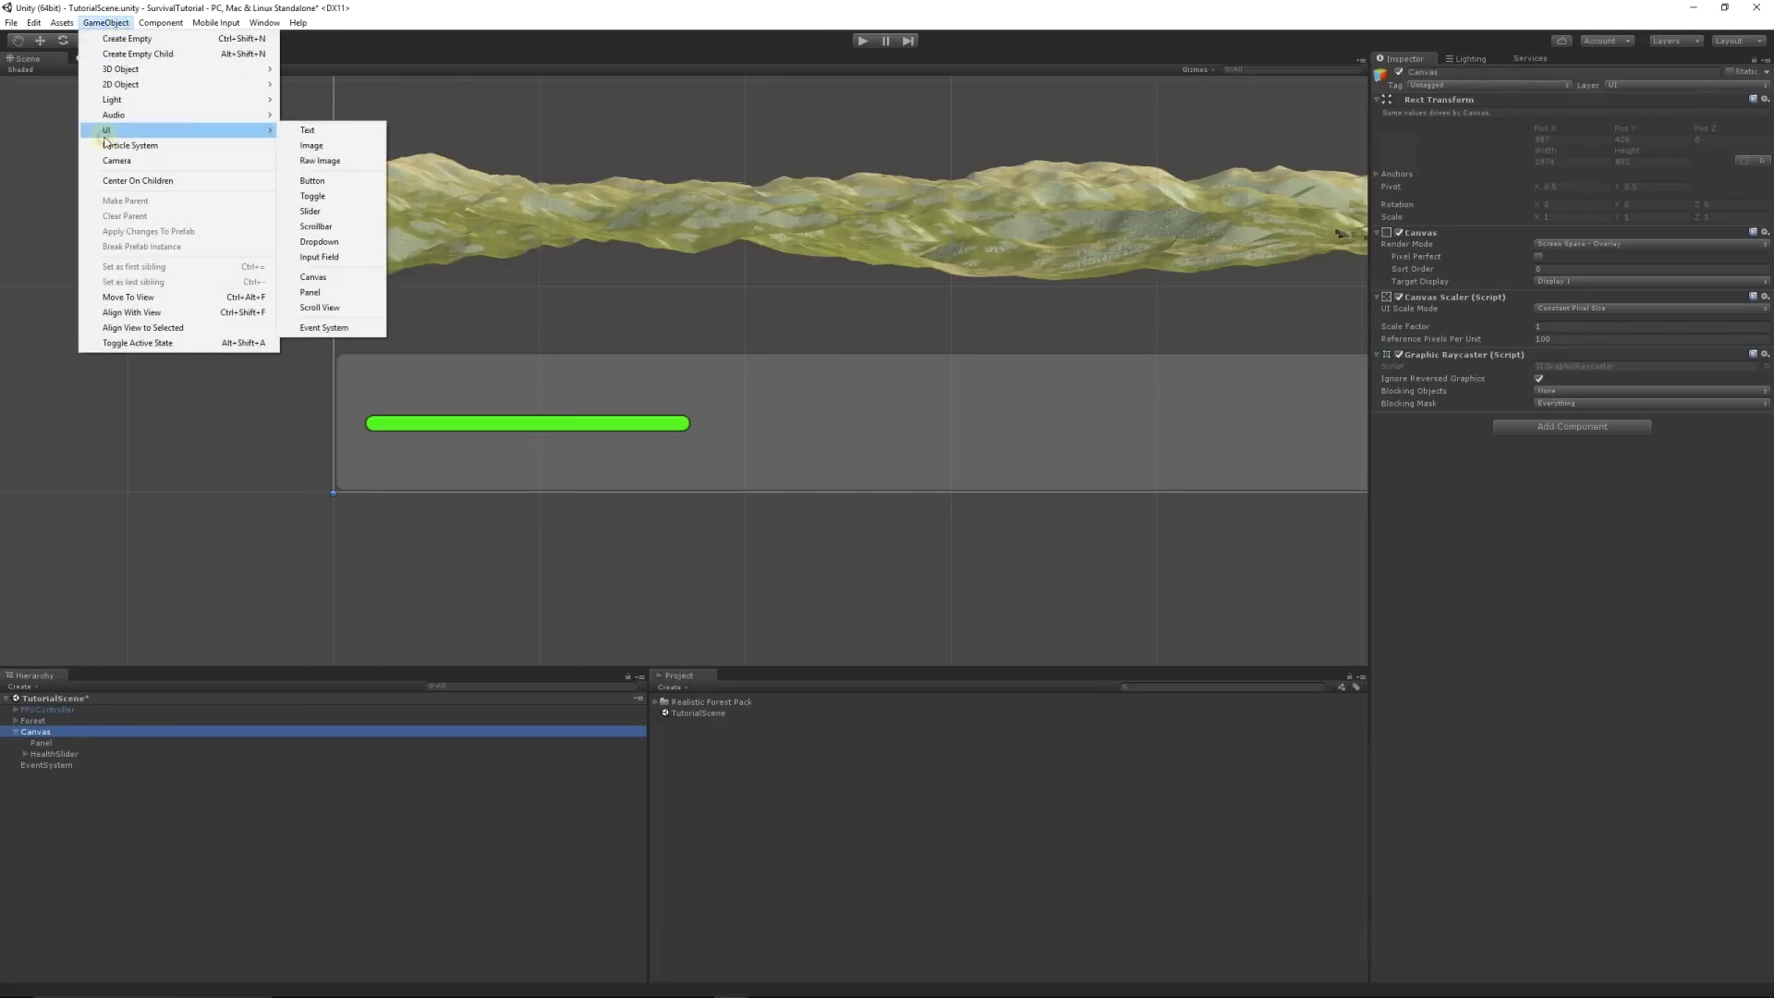
{"action": "left_click", "coordinate": [317, 135]}
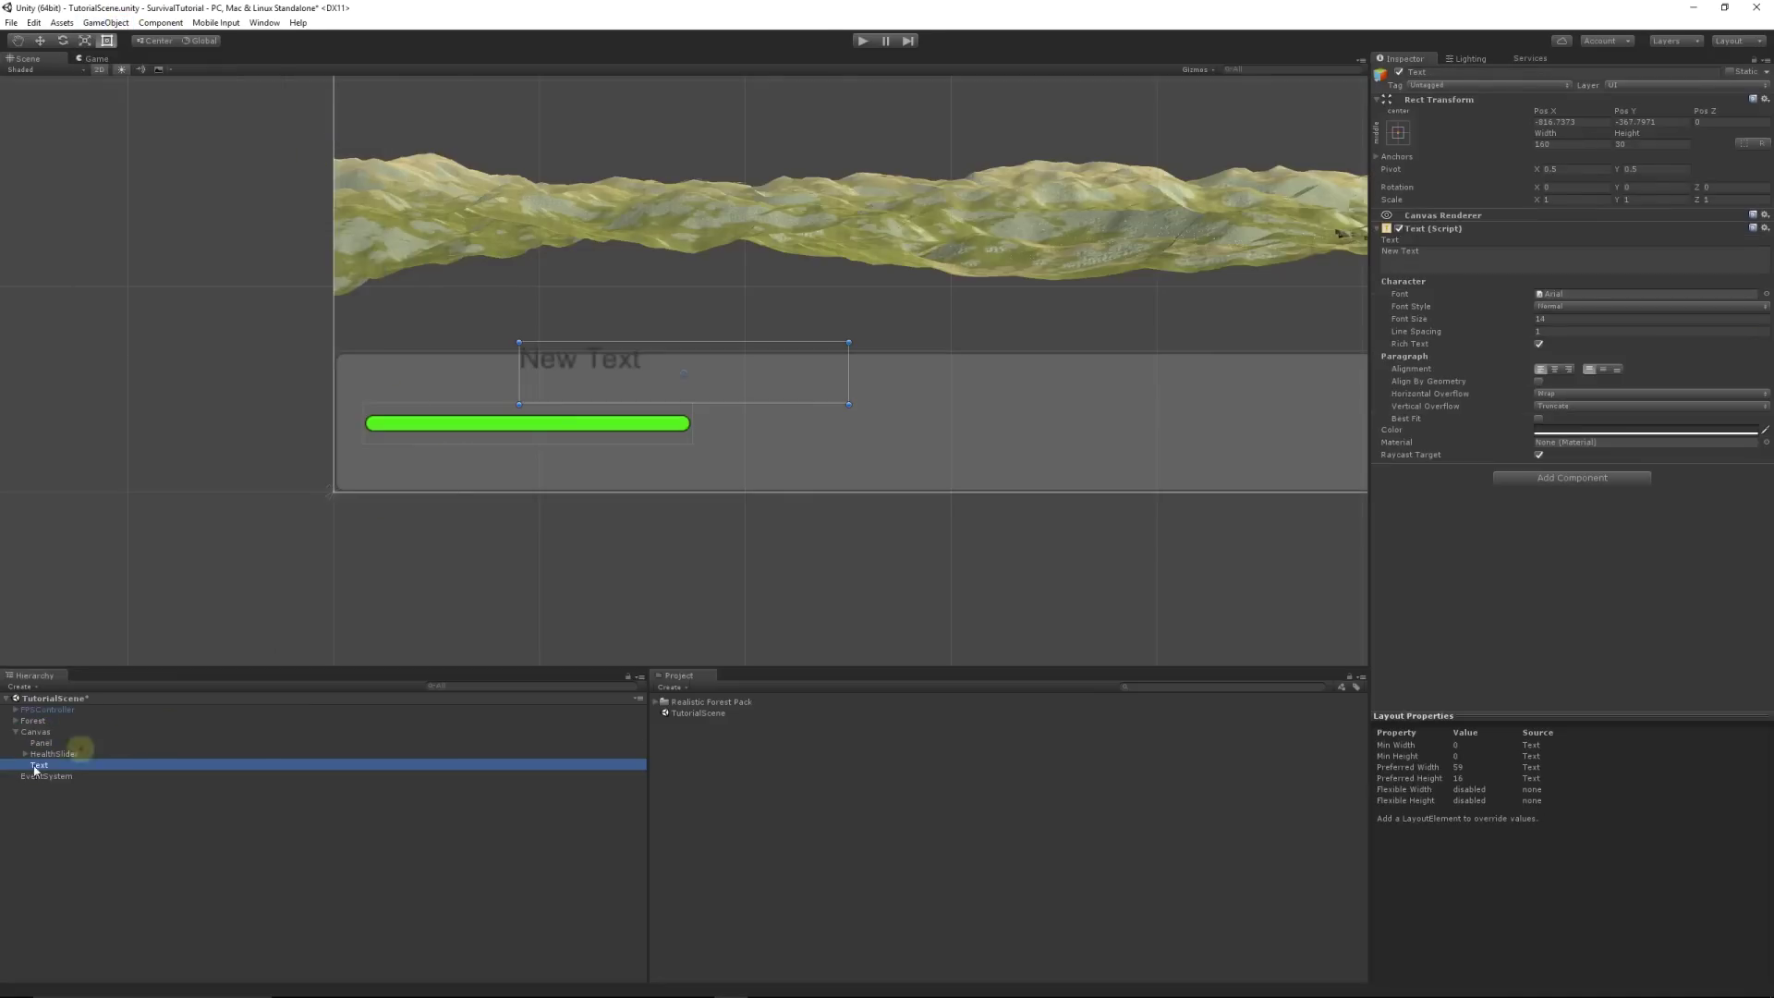
{"action": "left_click", "coordinate": [48, 767]}
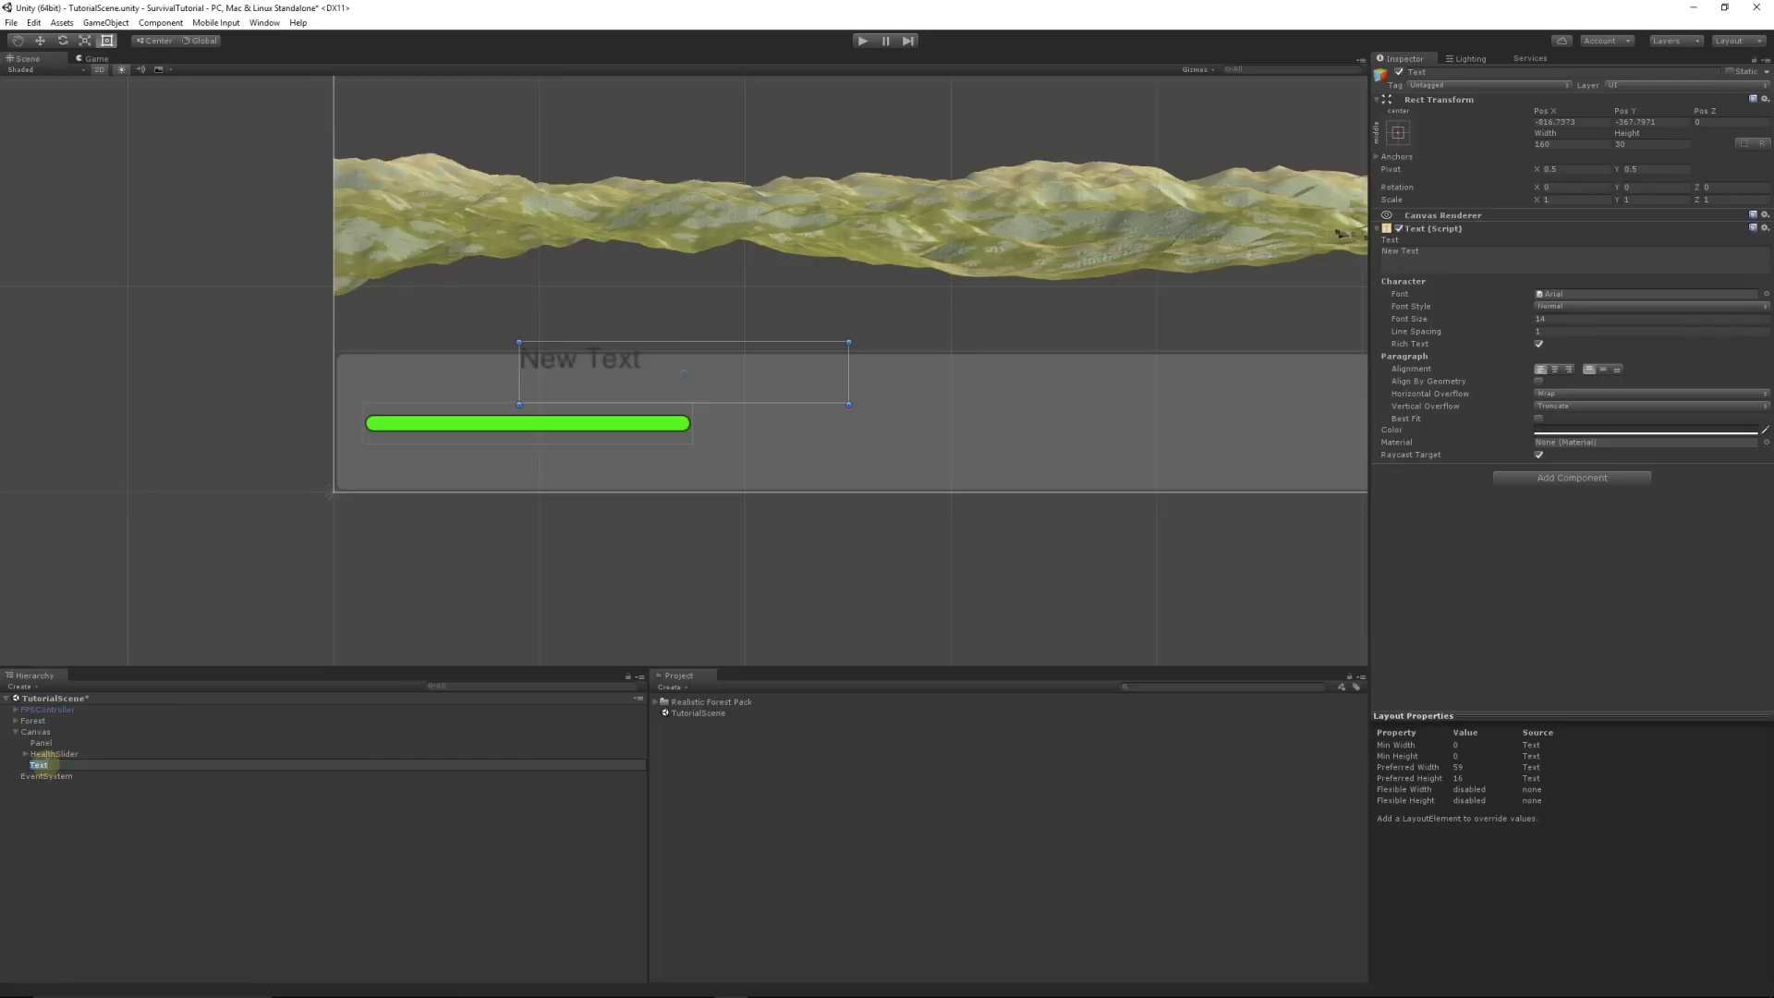
{"action": "type", "text": "HealthText"}
{"action": "key", "text": "Return"}
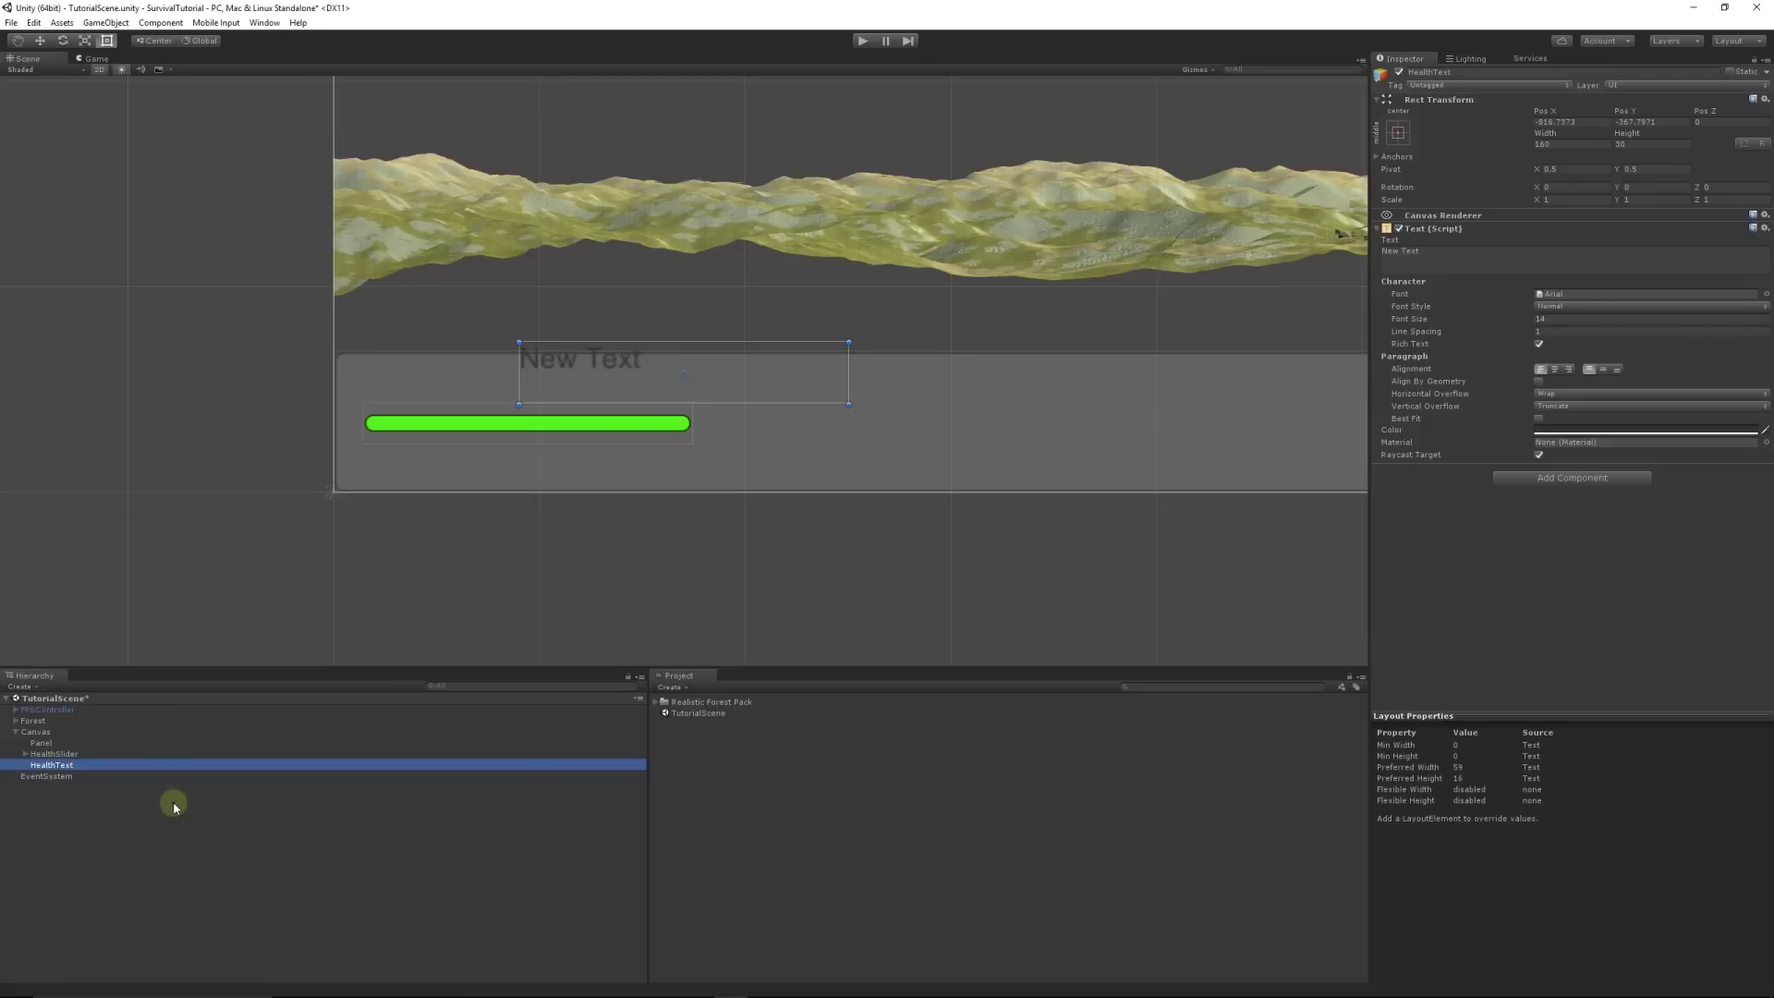
Step: Set HealthText's text to Health and its colour to white
{"action": "left_click", "coordinate": [1456, 255]}
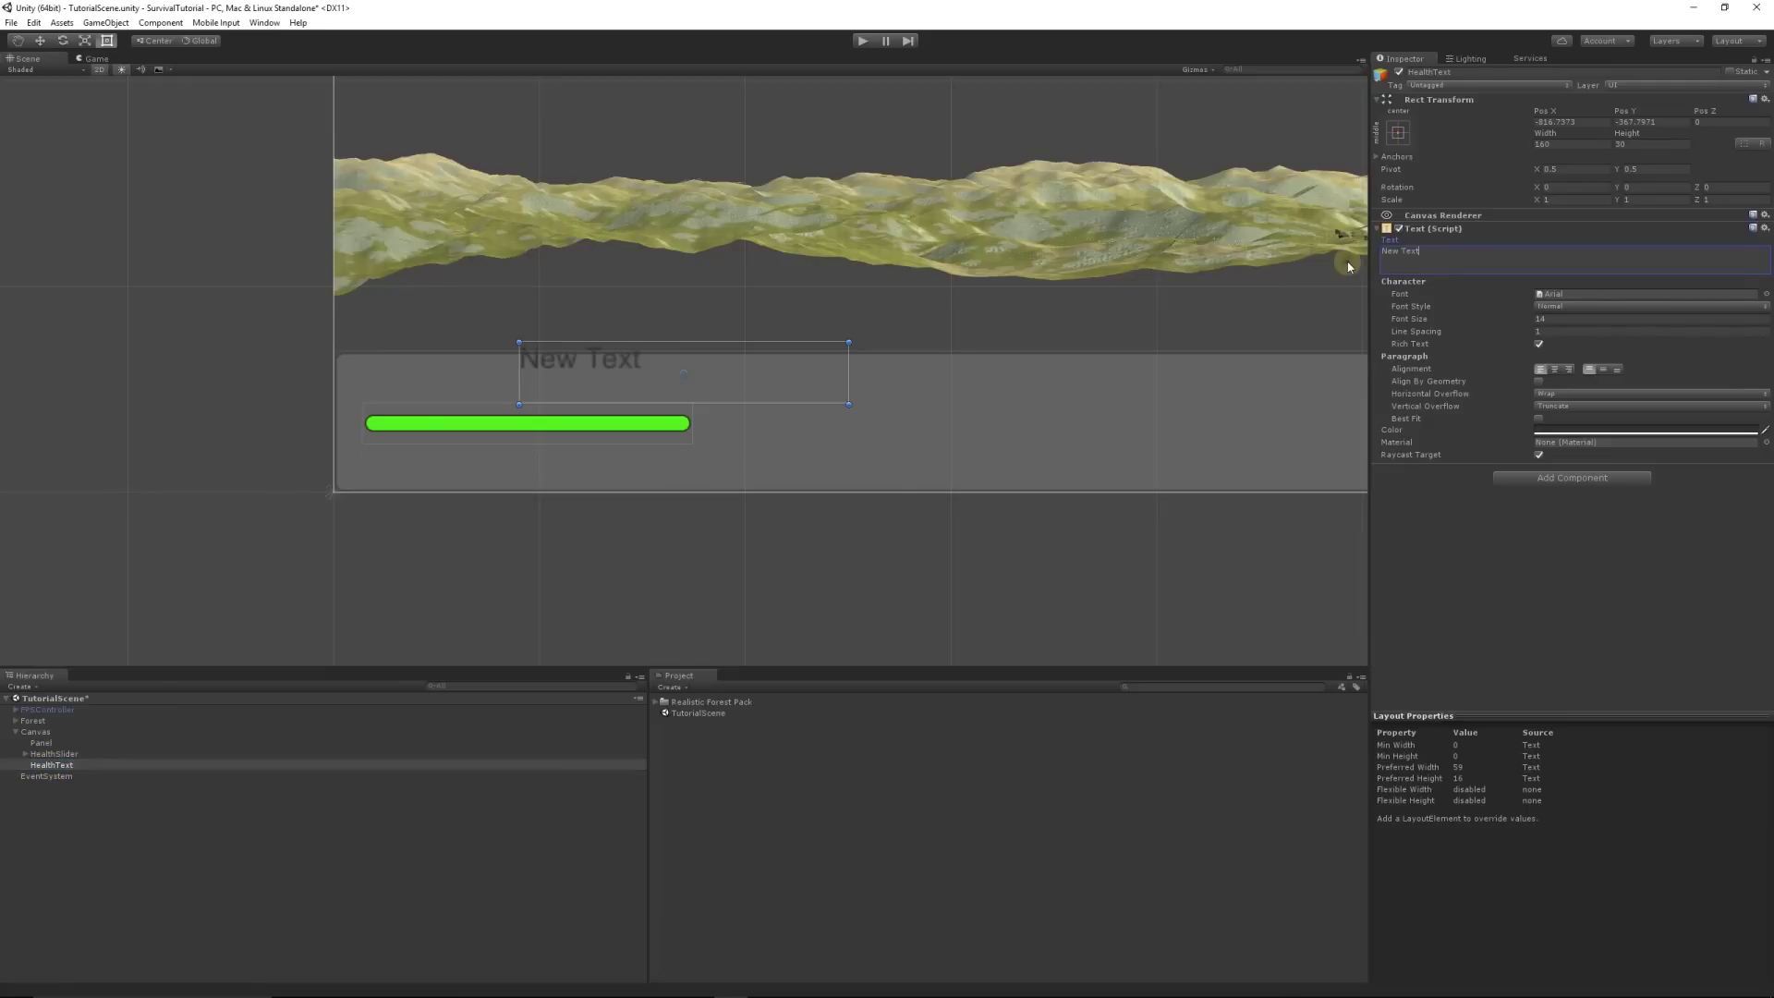
{"action": "type", "text": "Hea"}
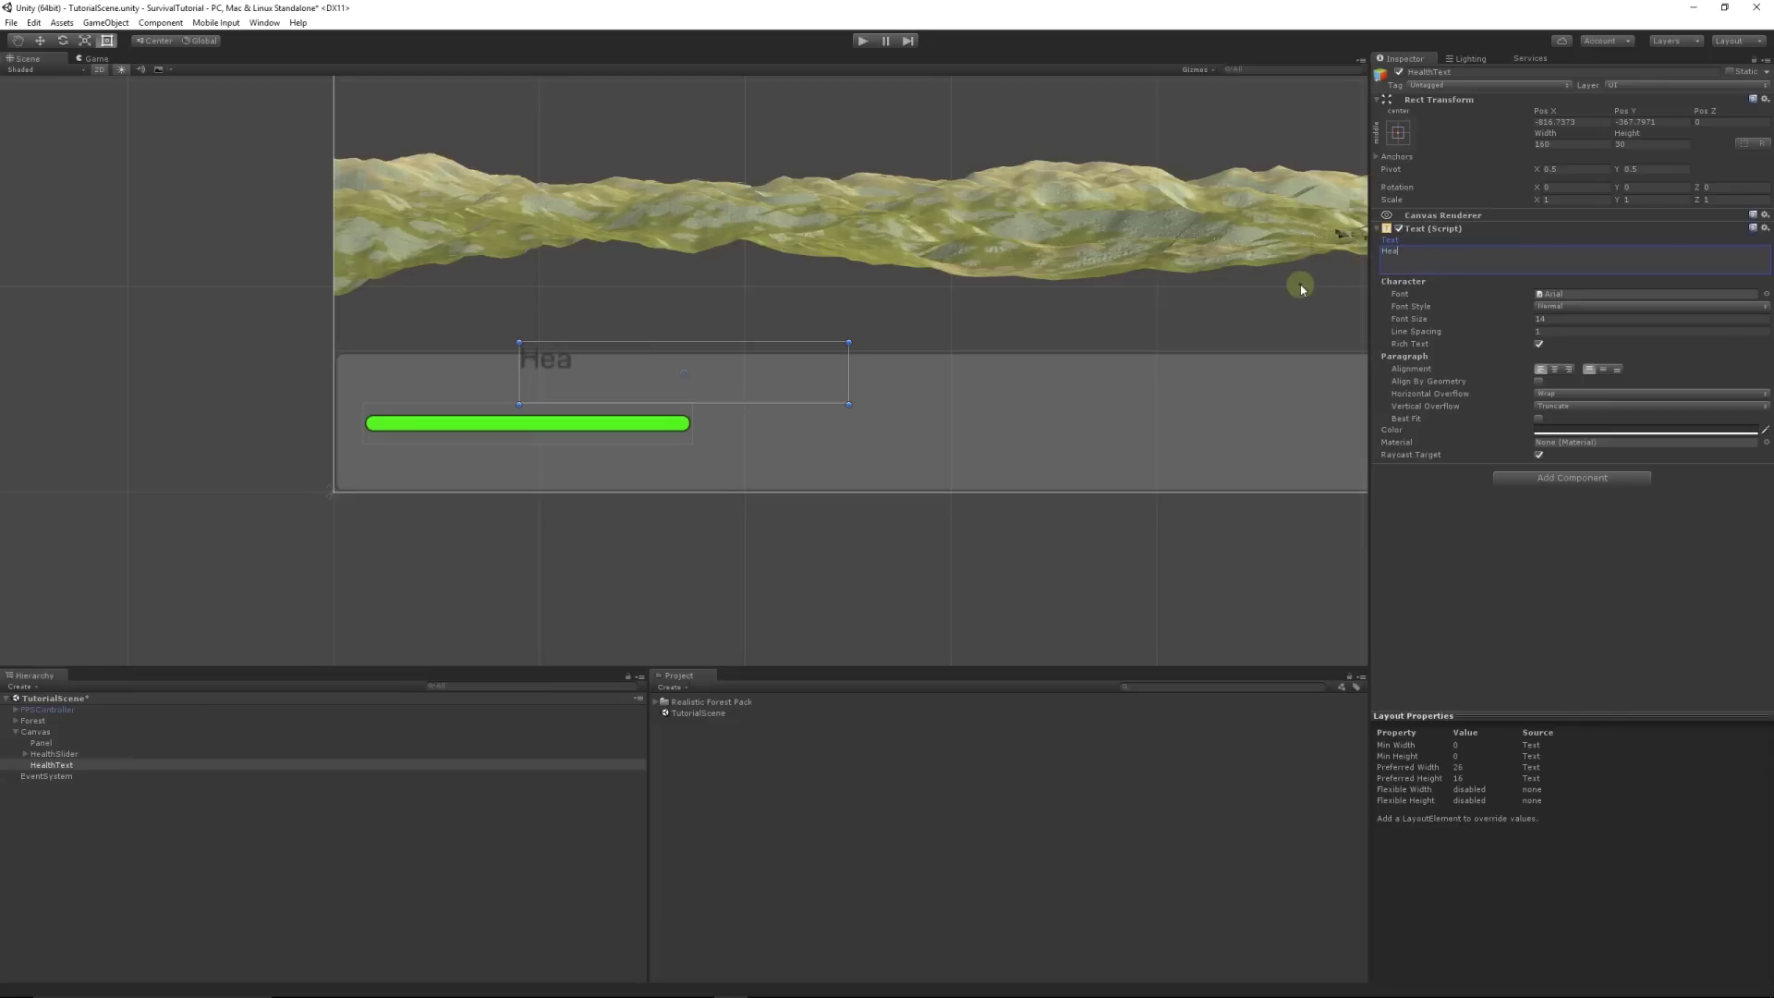
{"action": "left_click", "coordinate": [1570, 428]}
{"action": "key", "text": "Escape"}
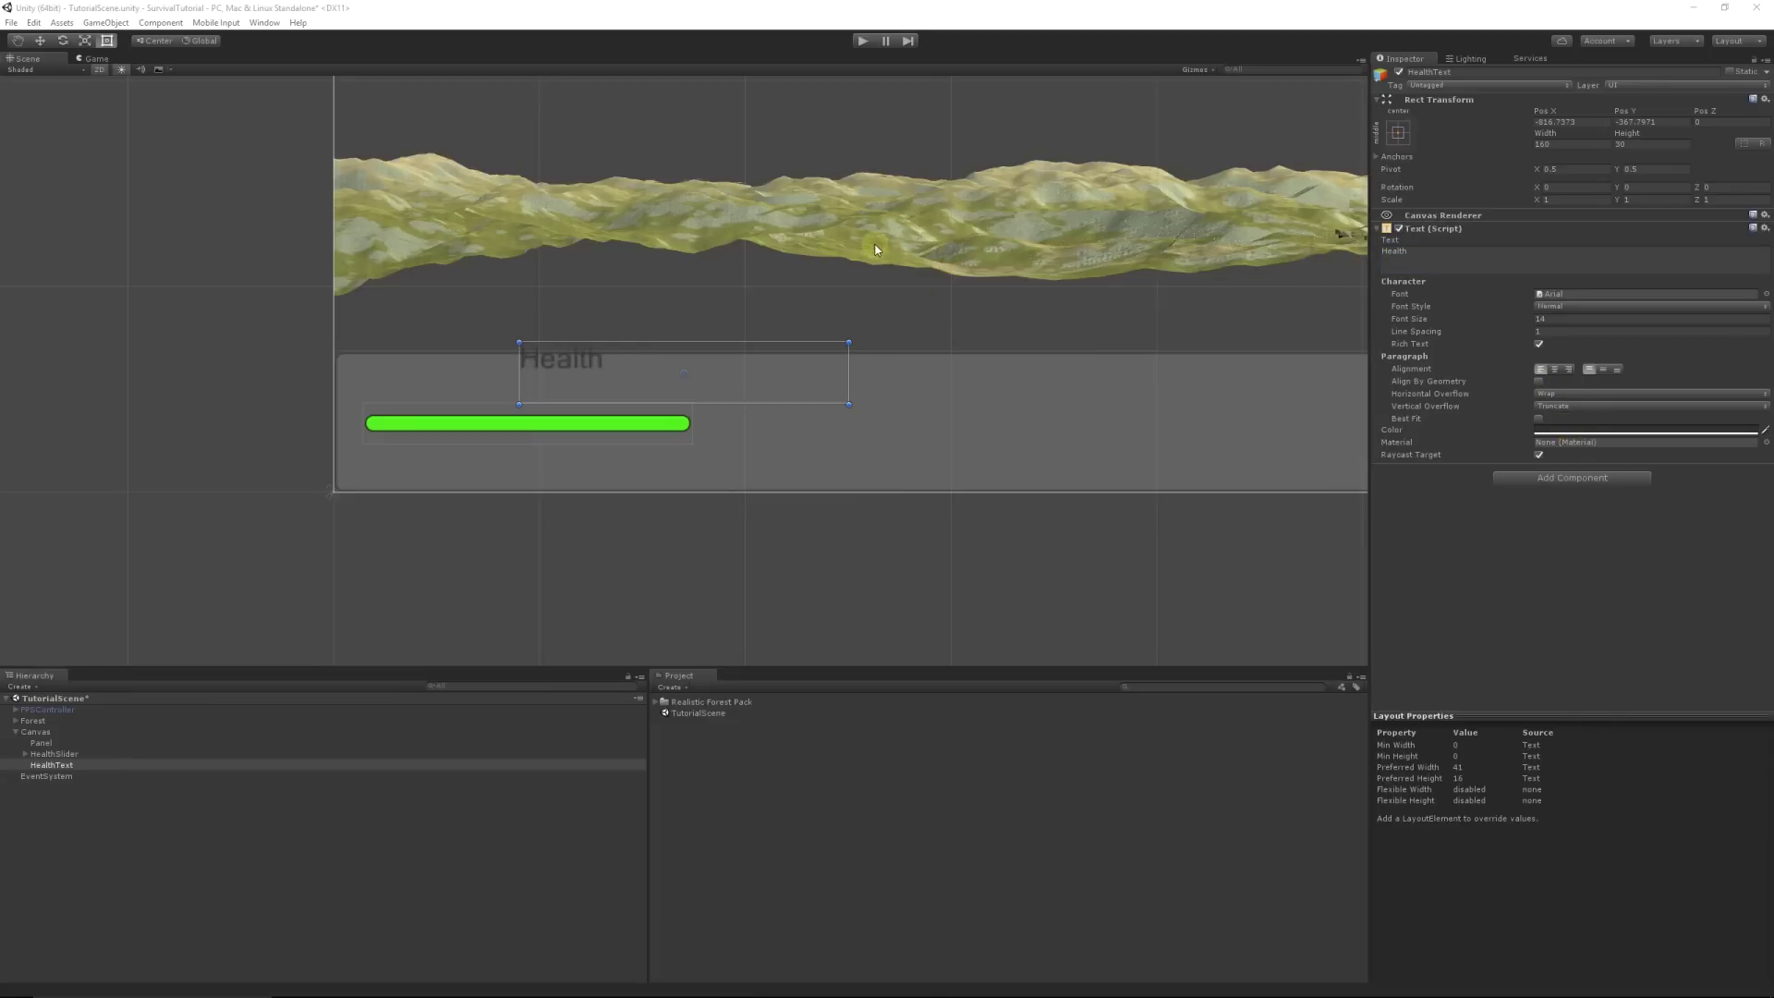
{"action": "left_click", "coordinate": [1559, 431]}
{"action": "left_click_drag", "start_coordinate": [1035, 342], "coordinate": [922, 270]}
{"action": "left_click", "coordinate": [1071, 237]}
Step: Move the Health label just below the green health bar
{"action": "left_click", "coordinate": [40, 40]}
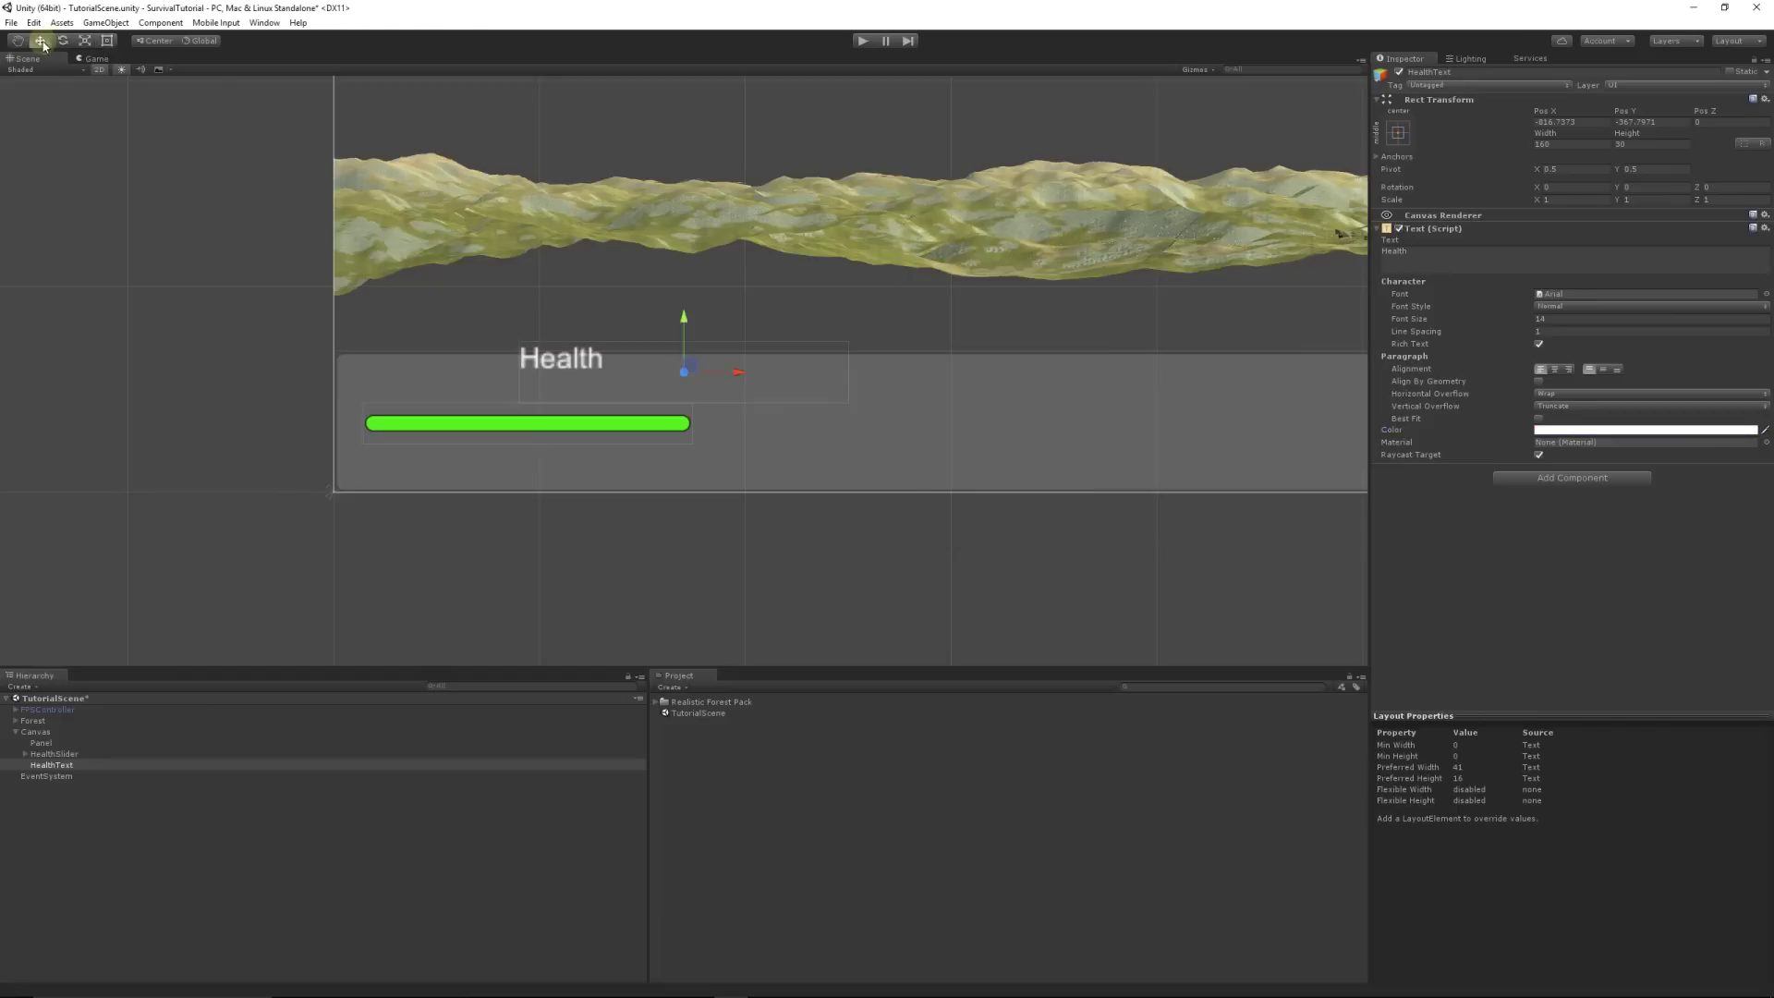
{"action": "left_click_drag", "start_coordinate": [687, 360], "coordinate": [664, 466]}
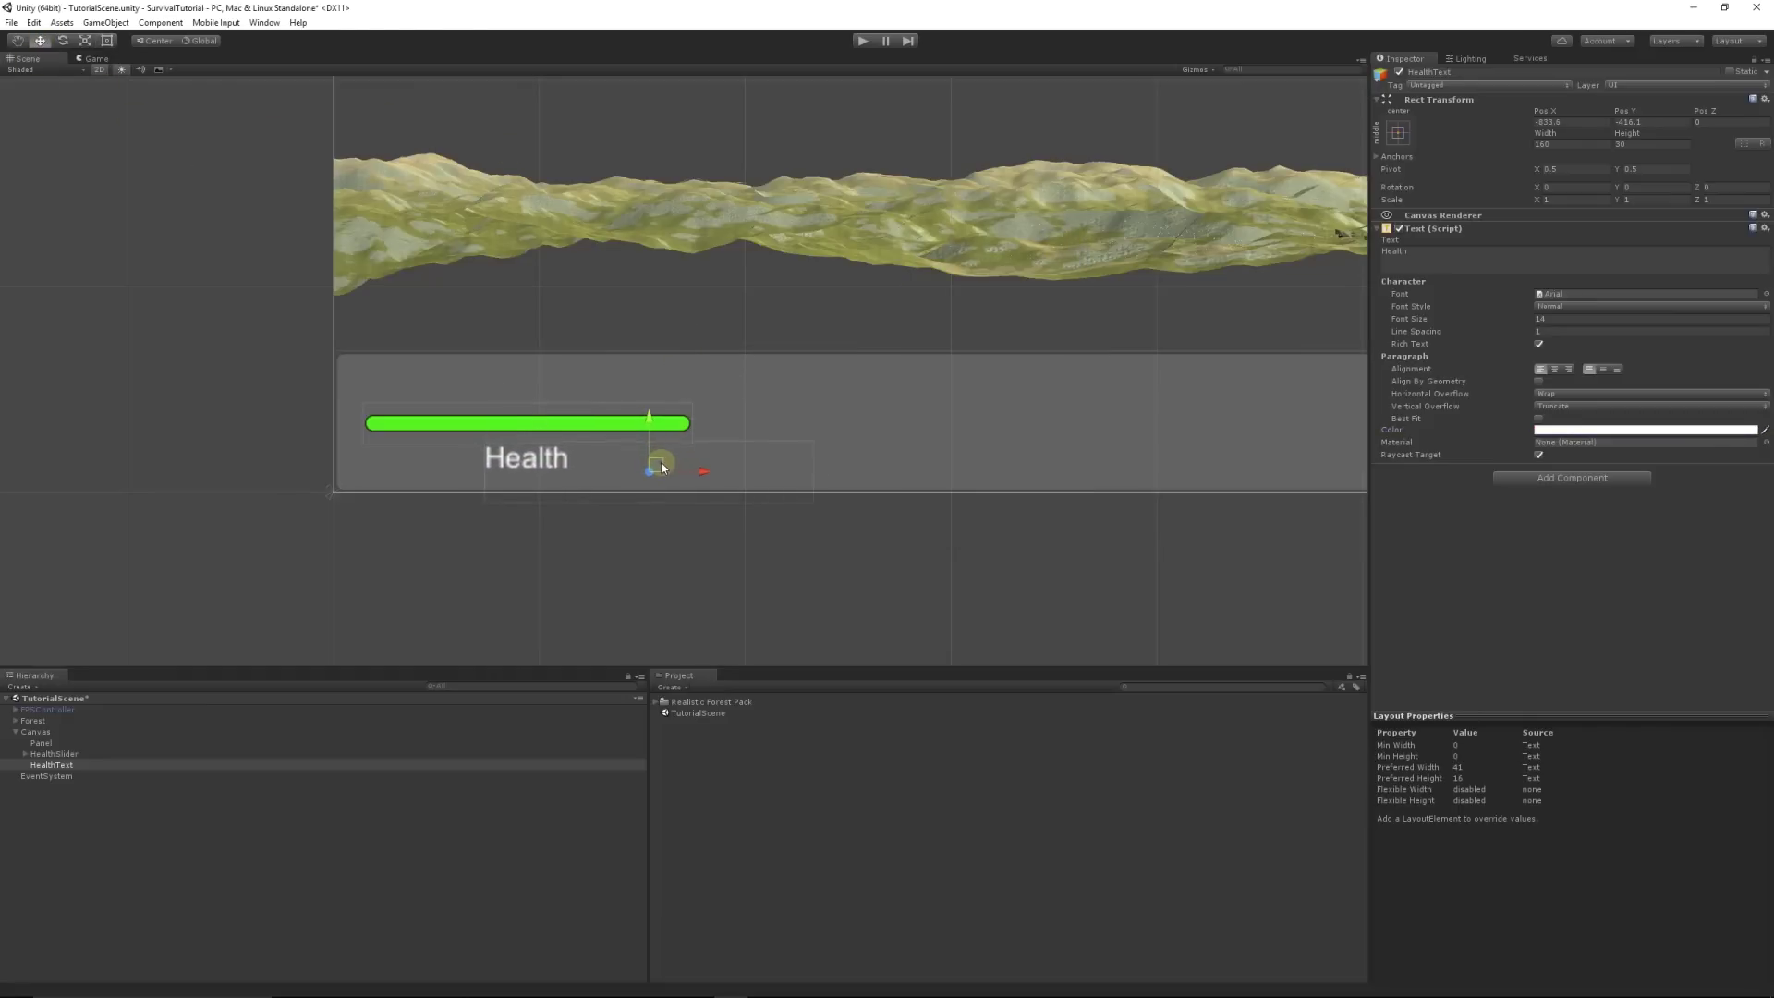
{"action": "left_click", "coordinate": [185, 873]}
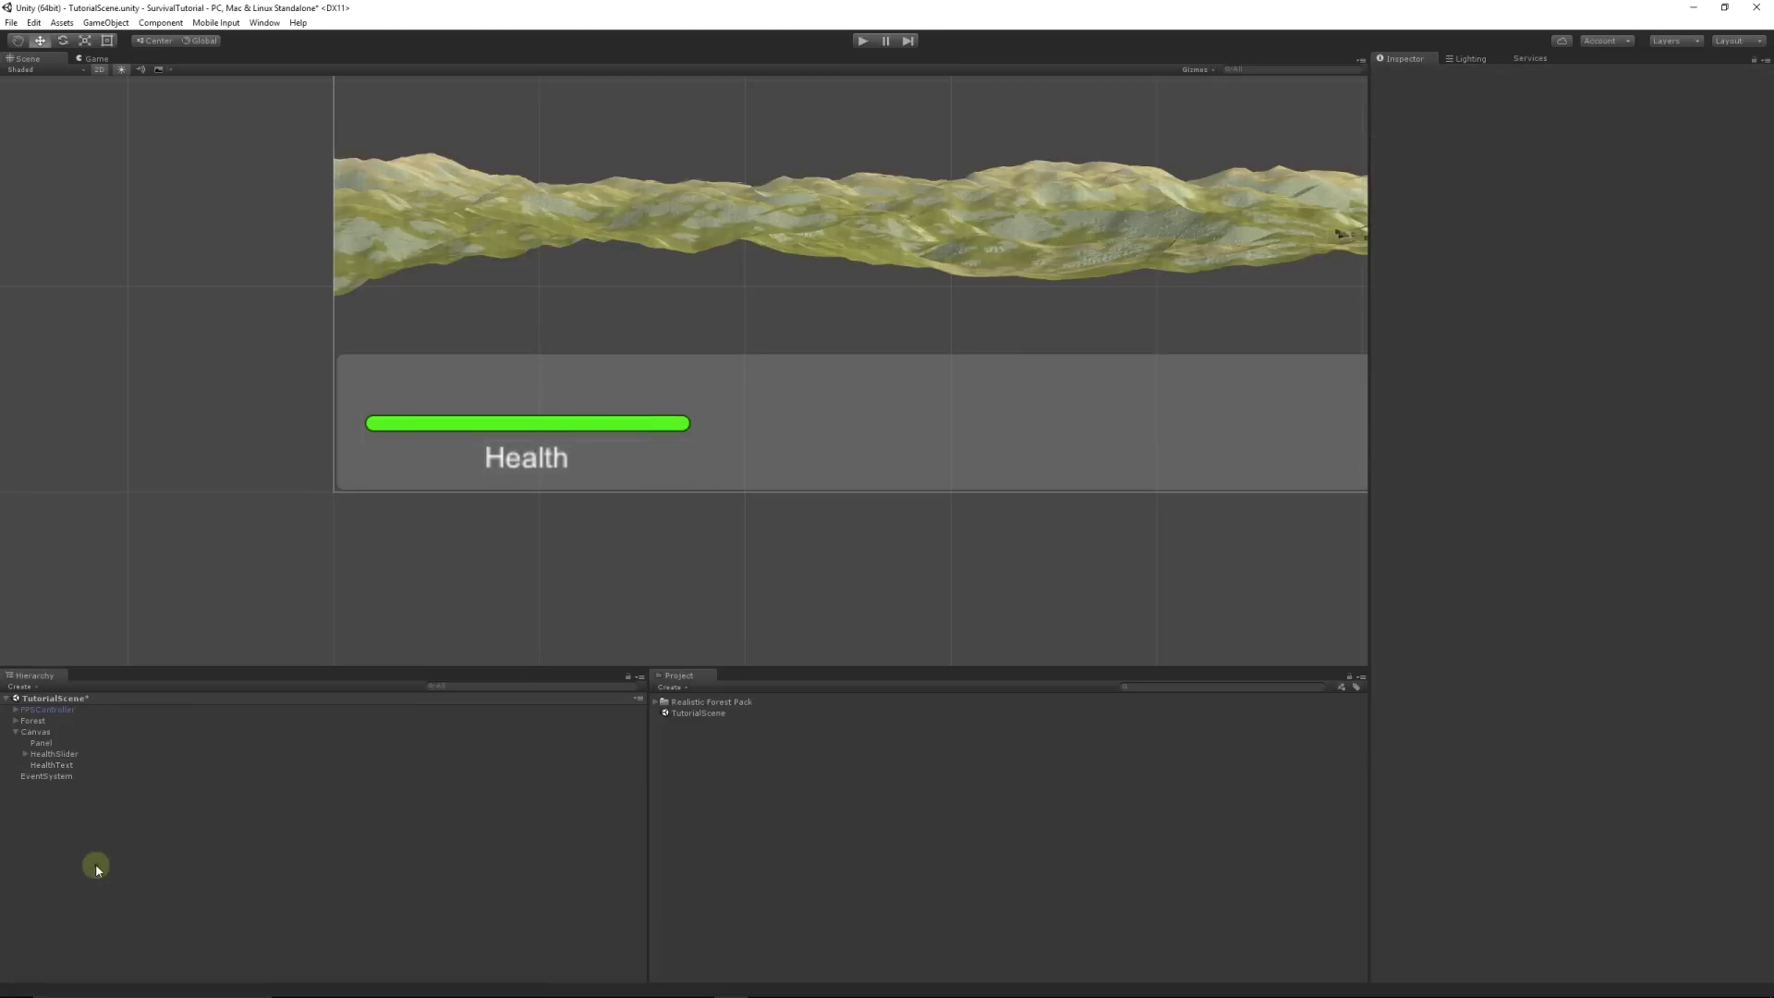
Step: Create an empty object named HealthUI positioned at X 0, Y 0
{"action": "left_click", "coordinate": [105, 23]}
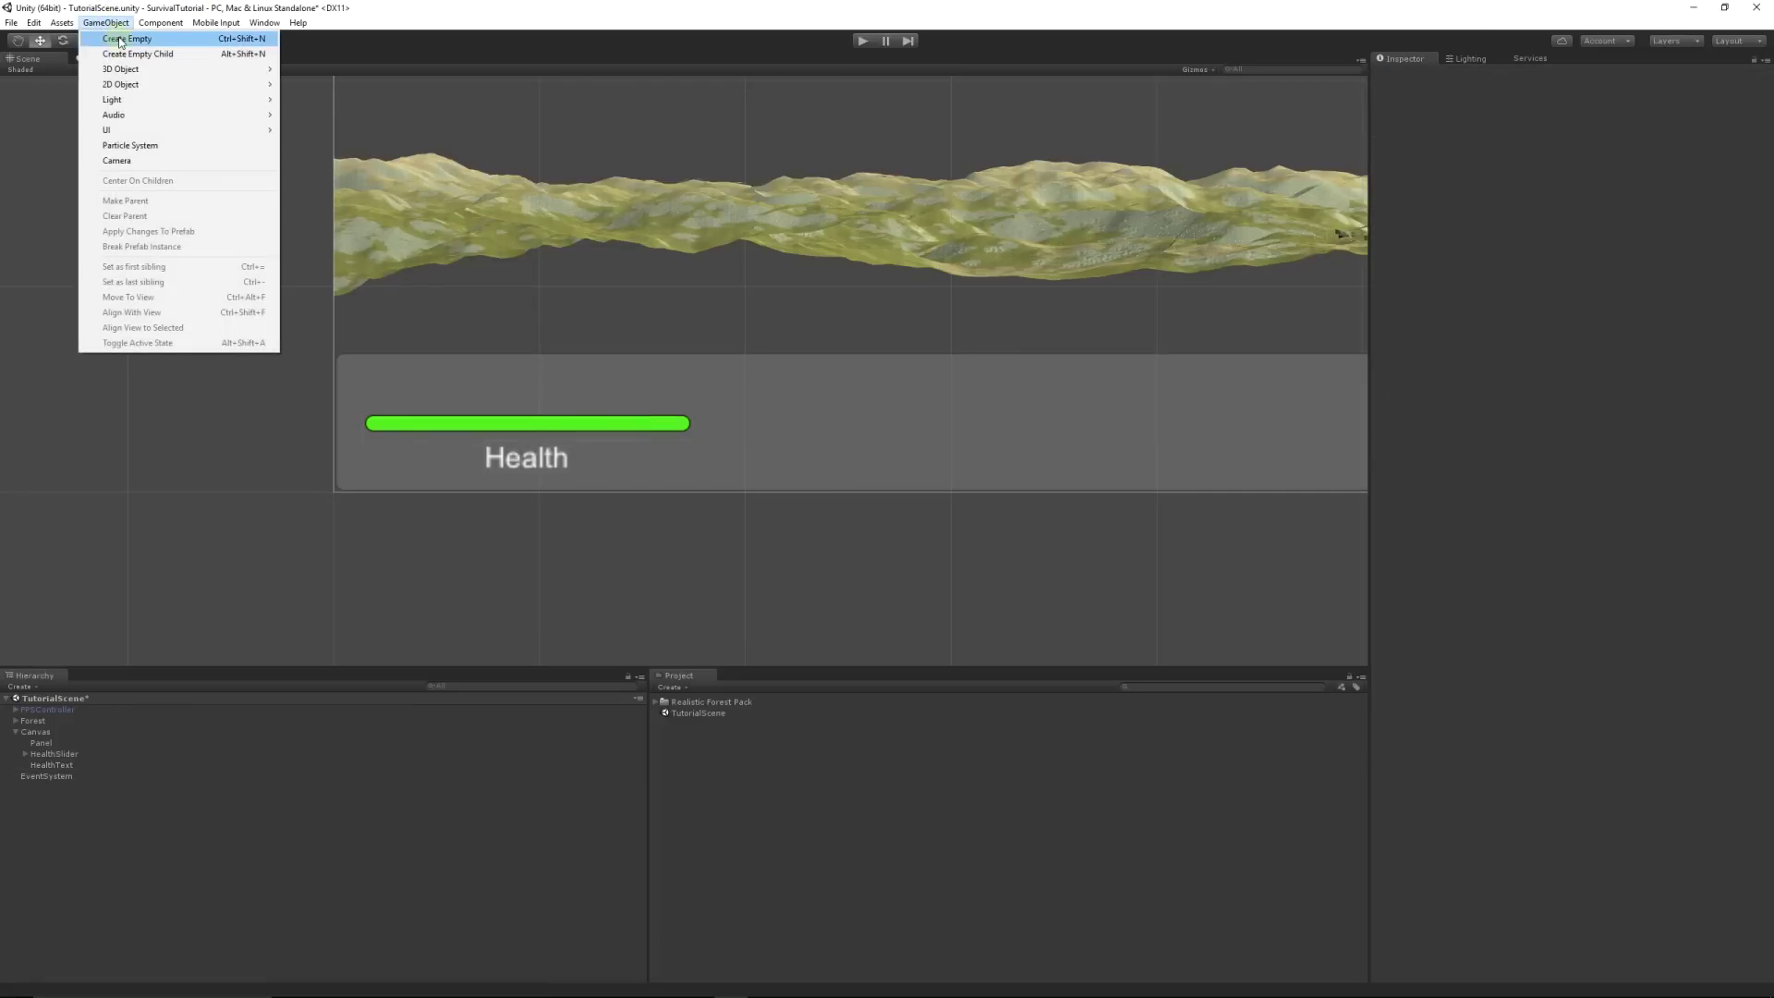
{"action": "left_click", "coordinate": [121, 39]}
{"action": "left_click", "coordinate": [54, 787]}
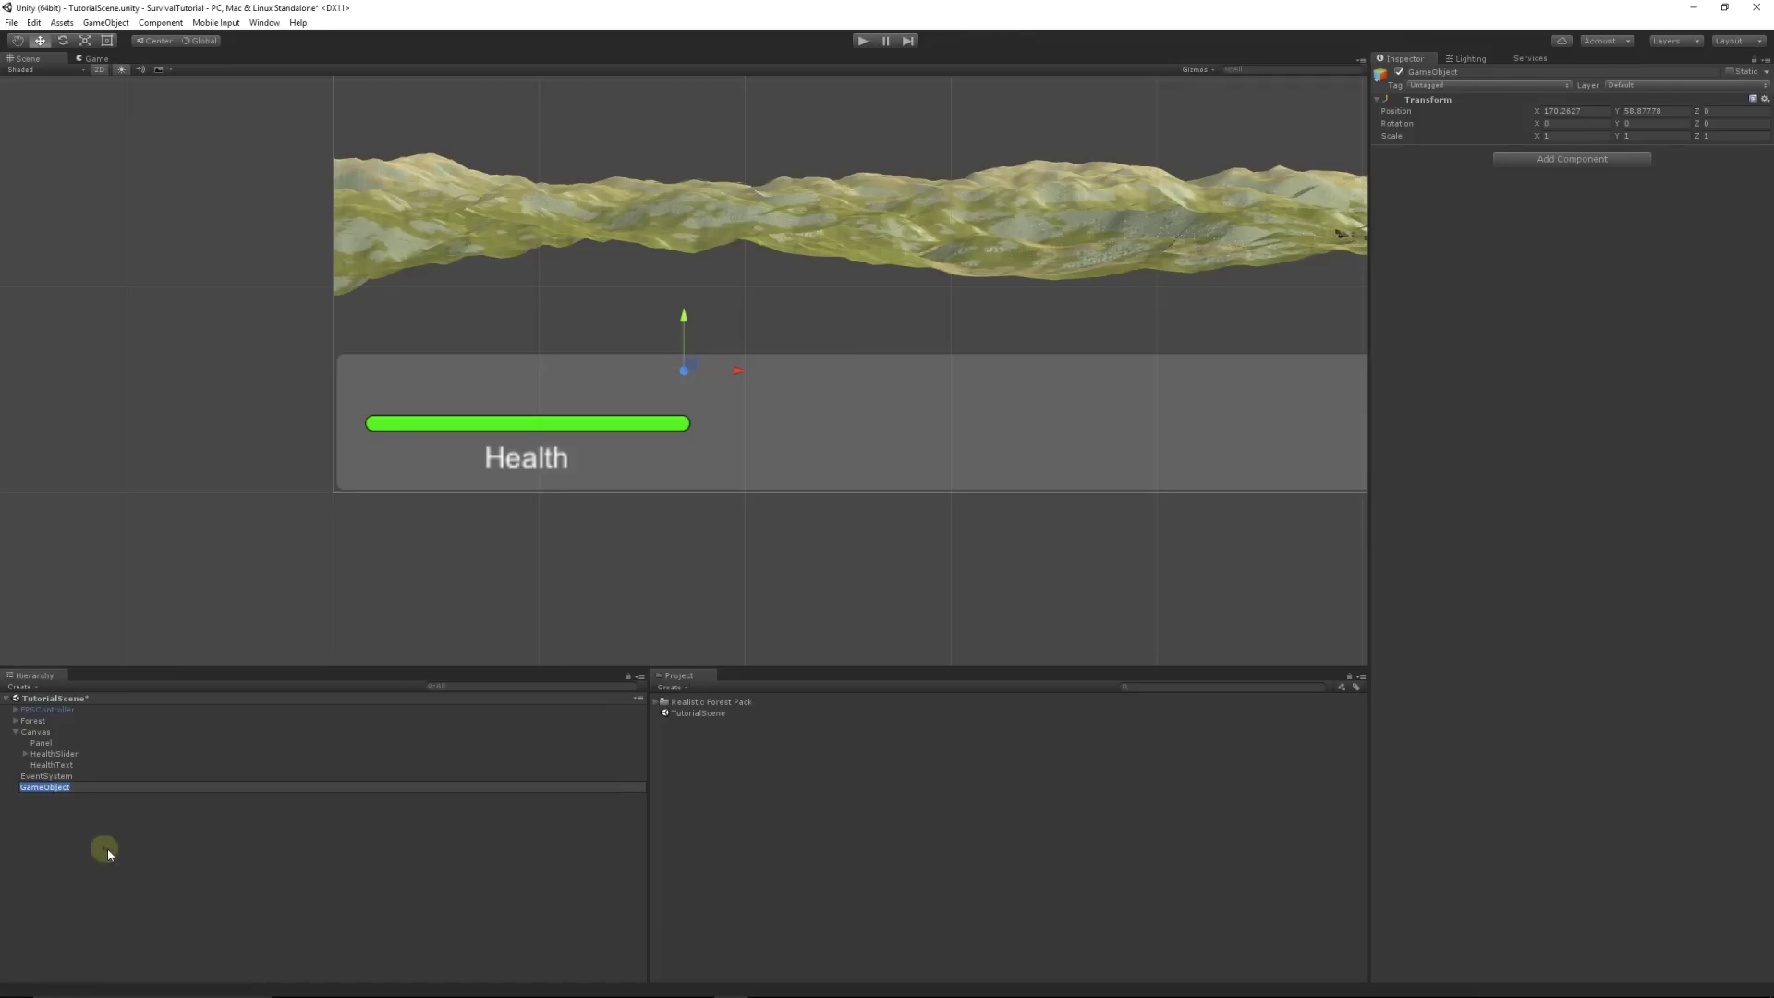
{"action": "type", "text": "HealthUI"}
{"action": "key", "text": "Return"}
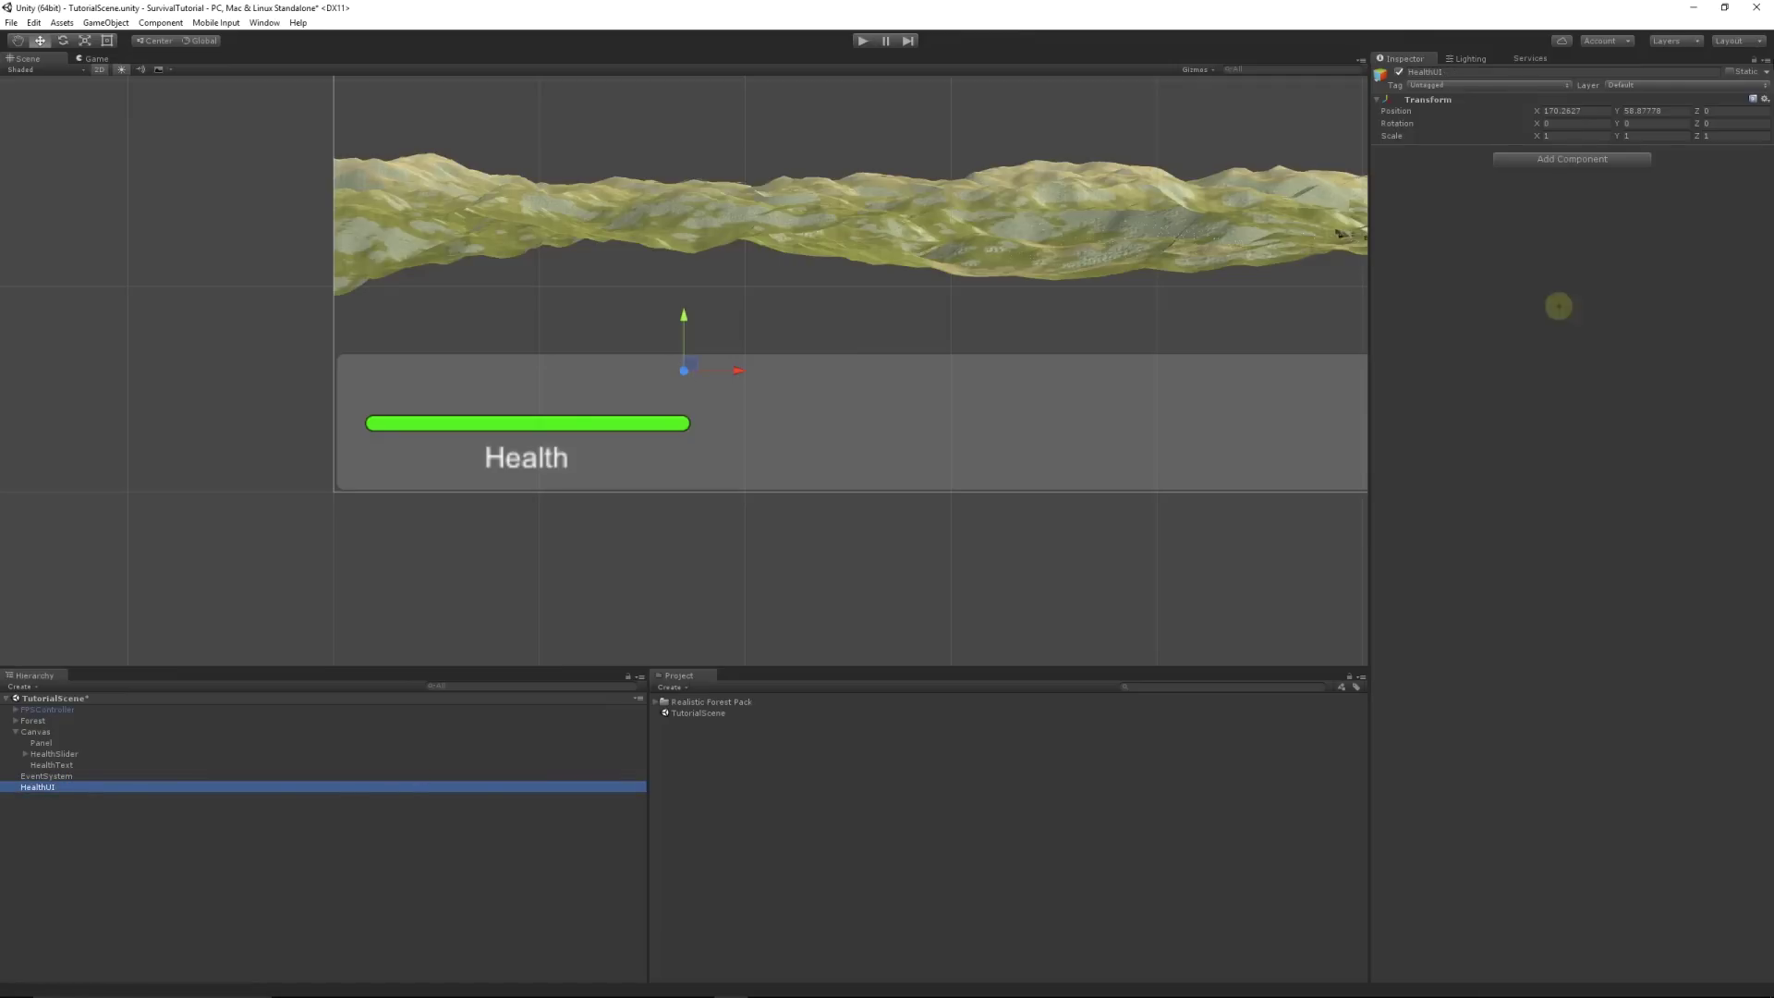
{"action": "left_click", "coordinate": [1599, 110]}
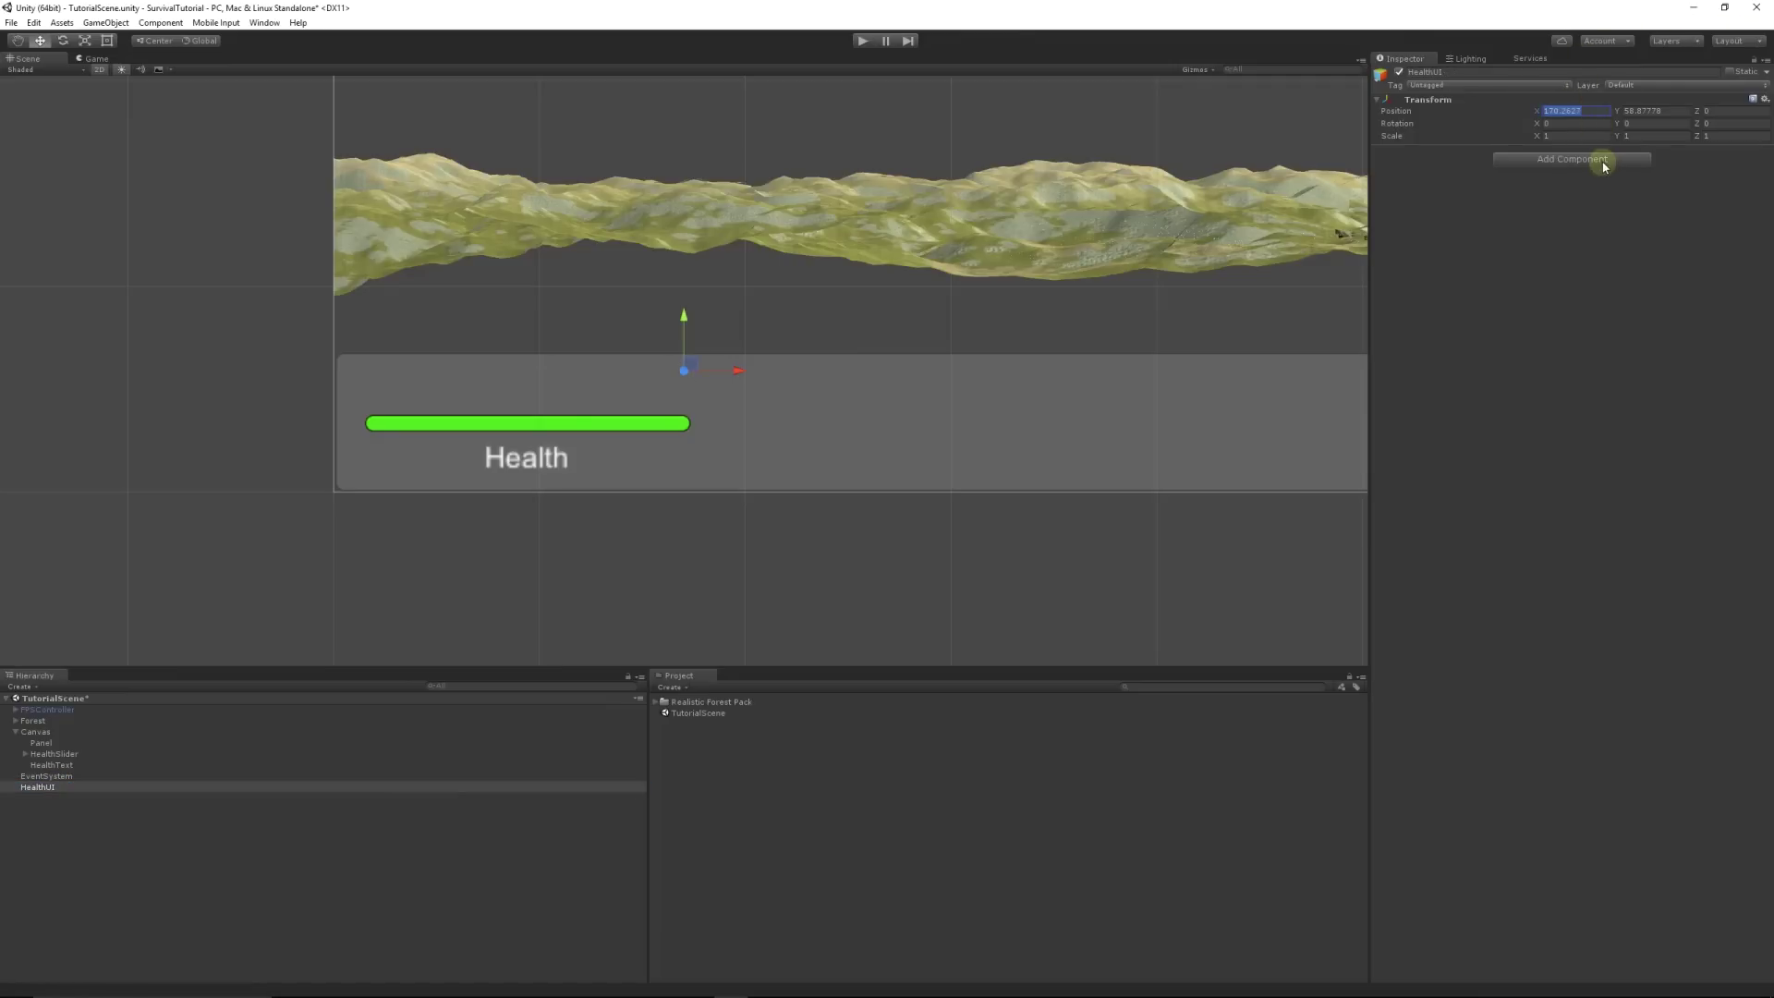
{"action": "type", "text": "0"}
{"action": "key", "text": "Tab"}
{"action": "type", "text": "0"}
{"action": "key", "text": "Tab"}
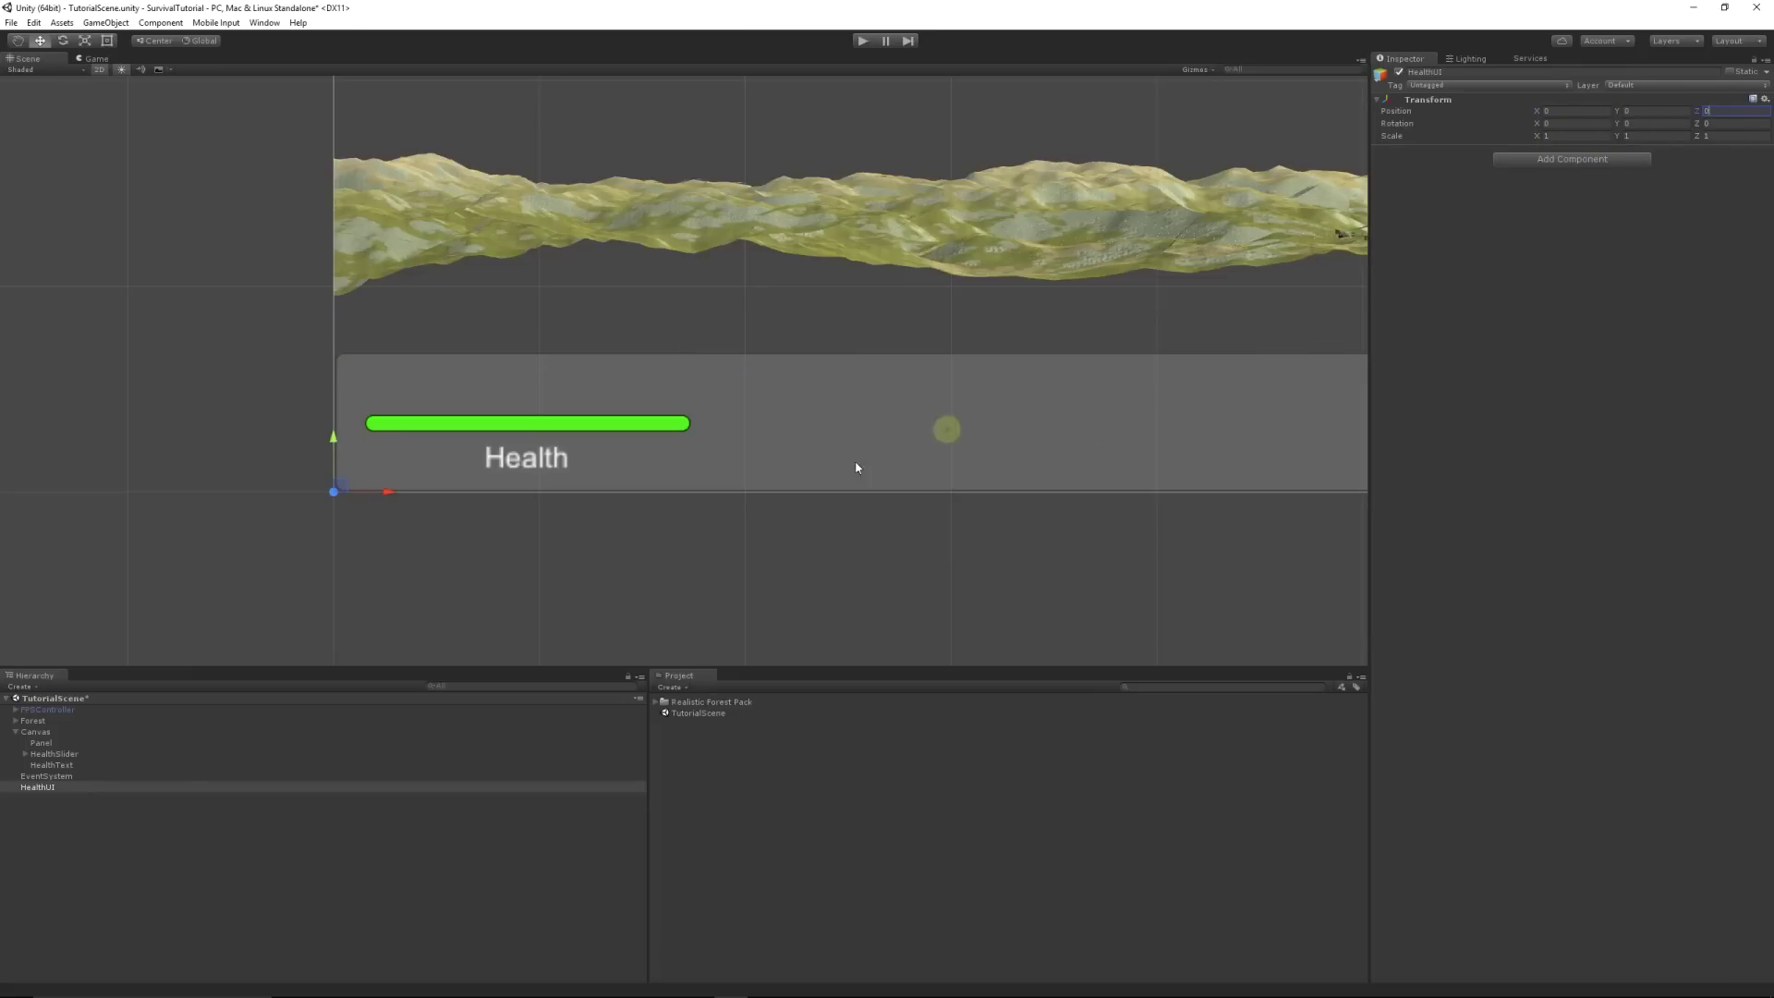
Step: Nest HealthUI under the Panel and place HealthSlider and HealthText inside it
{"action": "left_click", "coordinate": [61, 828]}
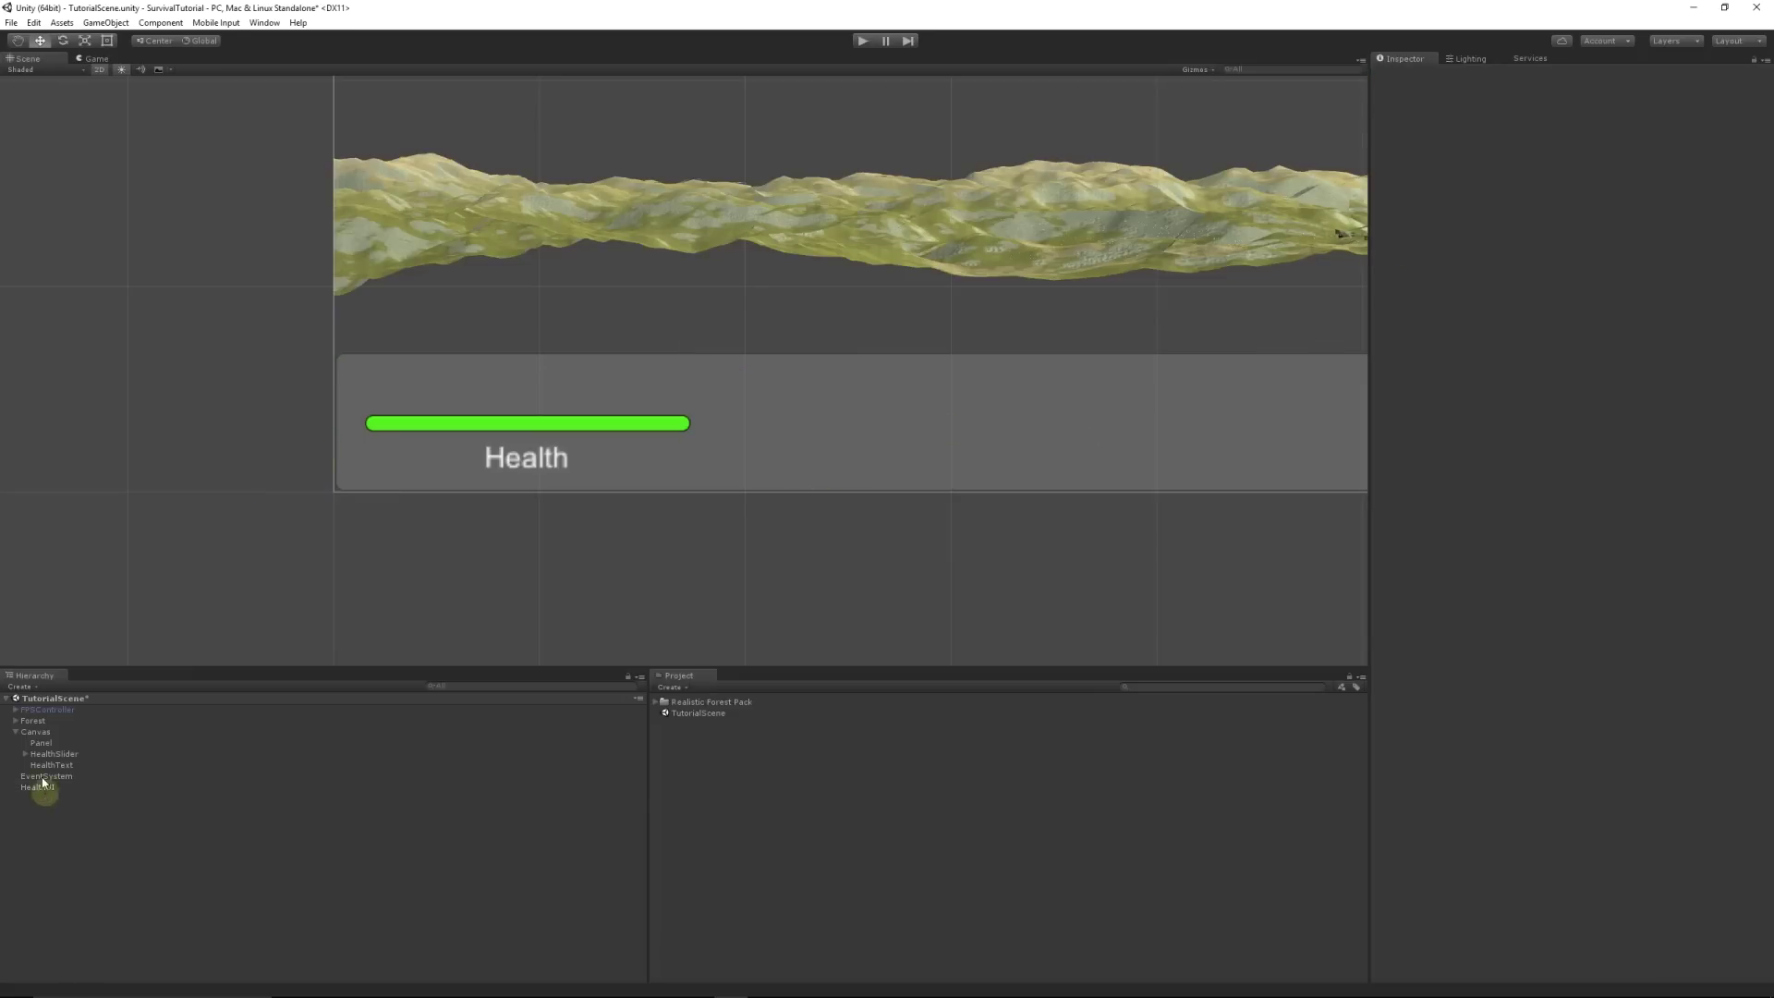
{"action": "left_click_drag", "start_coordinate": [43, 788], "coordinate": [56, 746]}
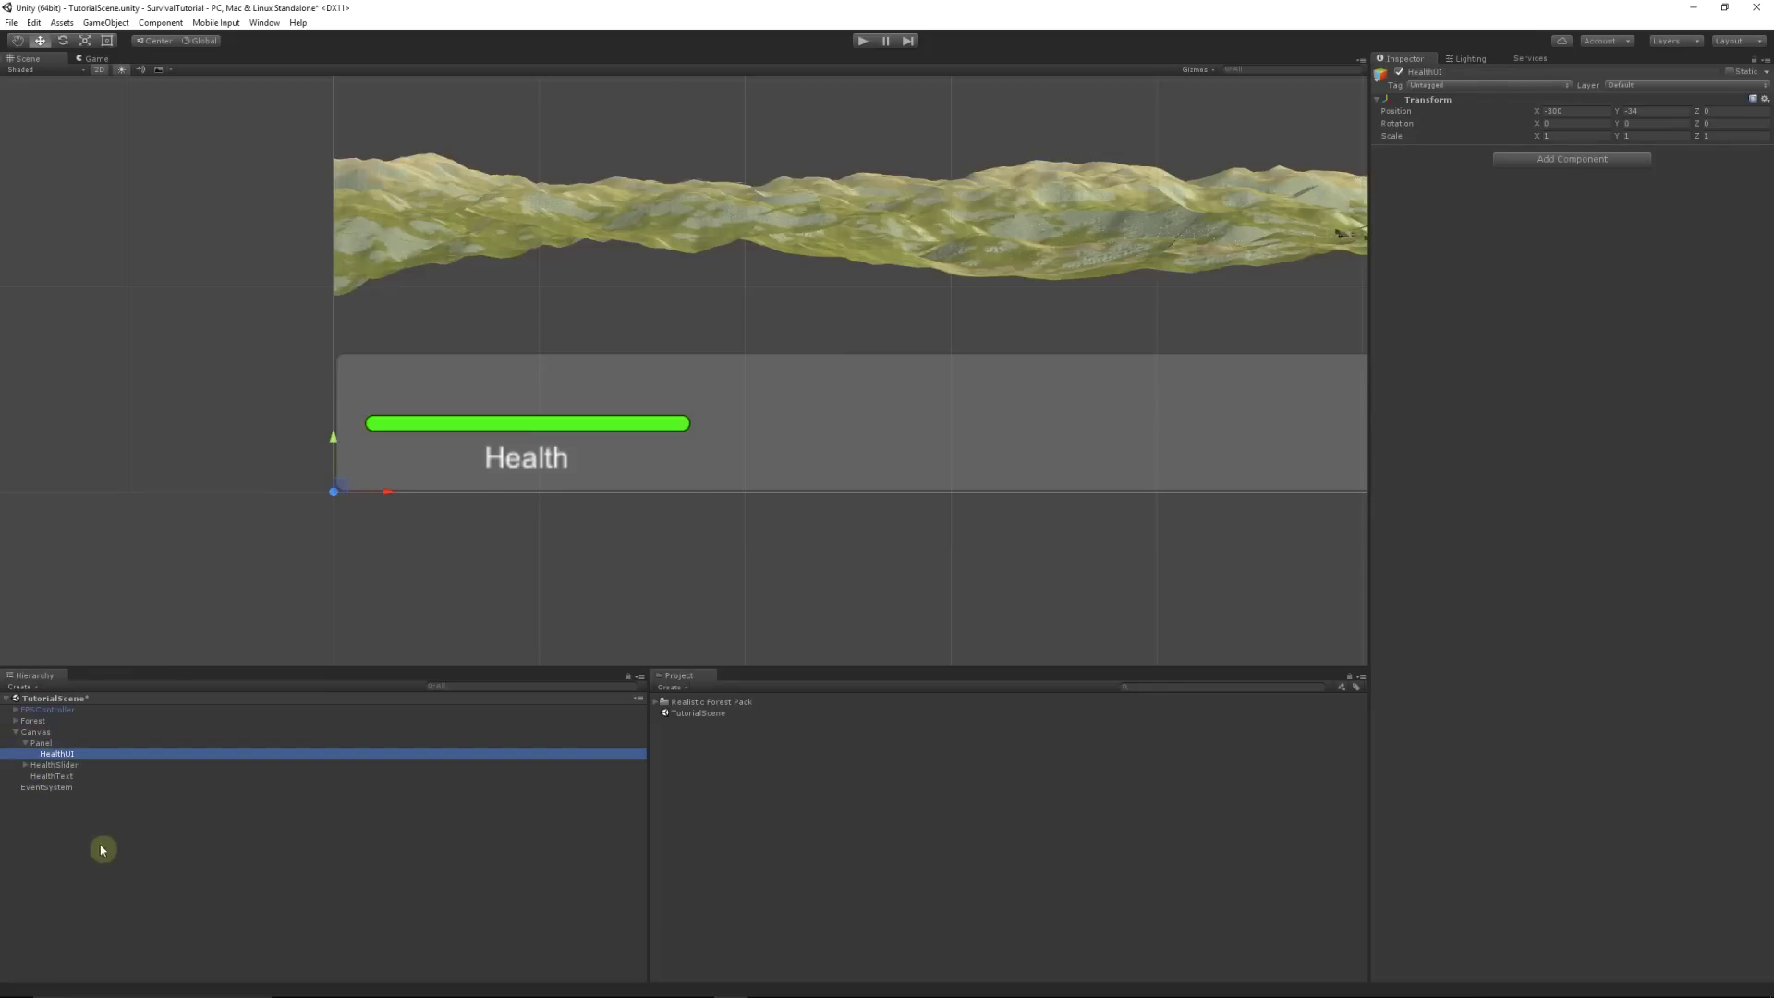
{"action": "left_click", "coordinate": [55, 766]}
{"action": "left_click", "coordinate": [65, 776], "text": "shift"}
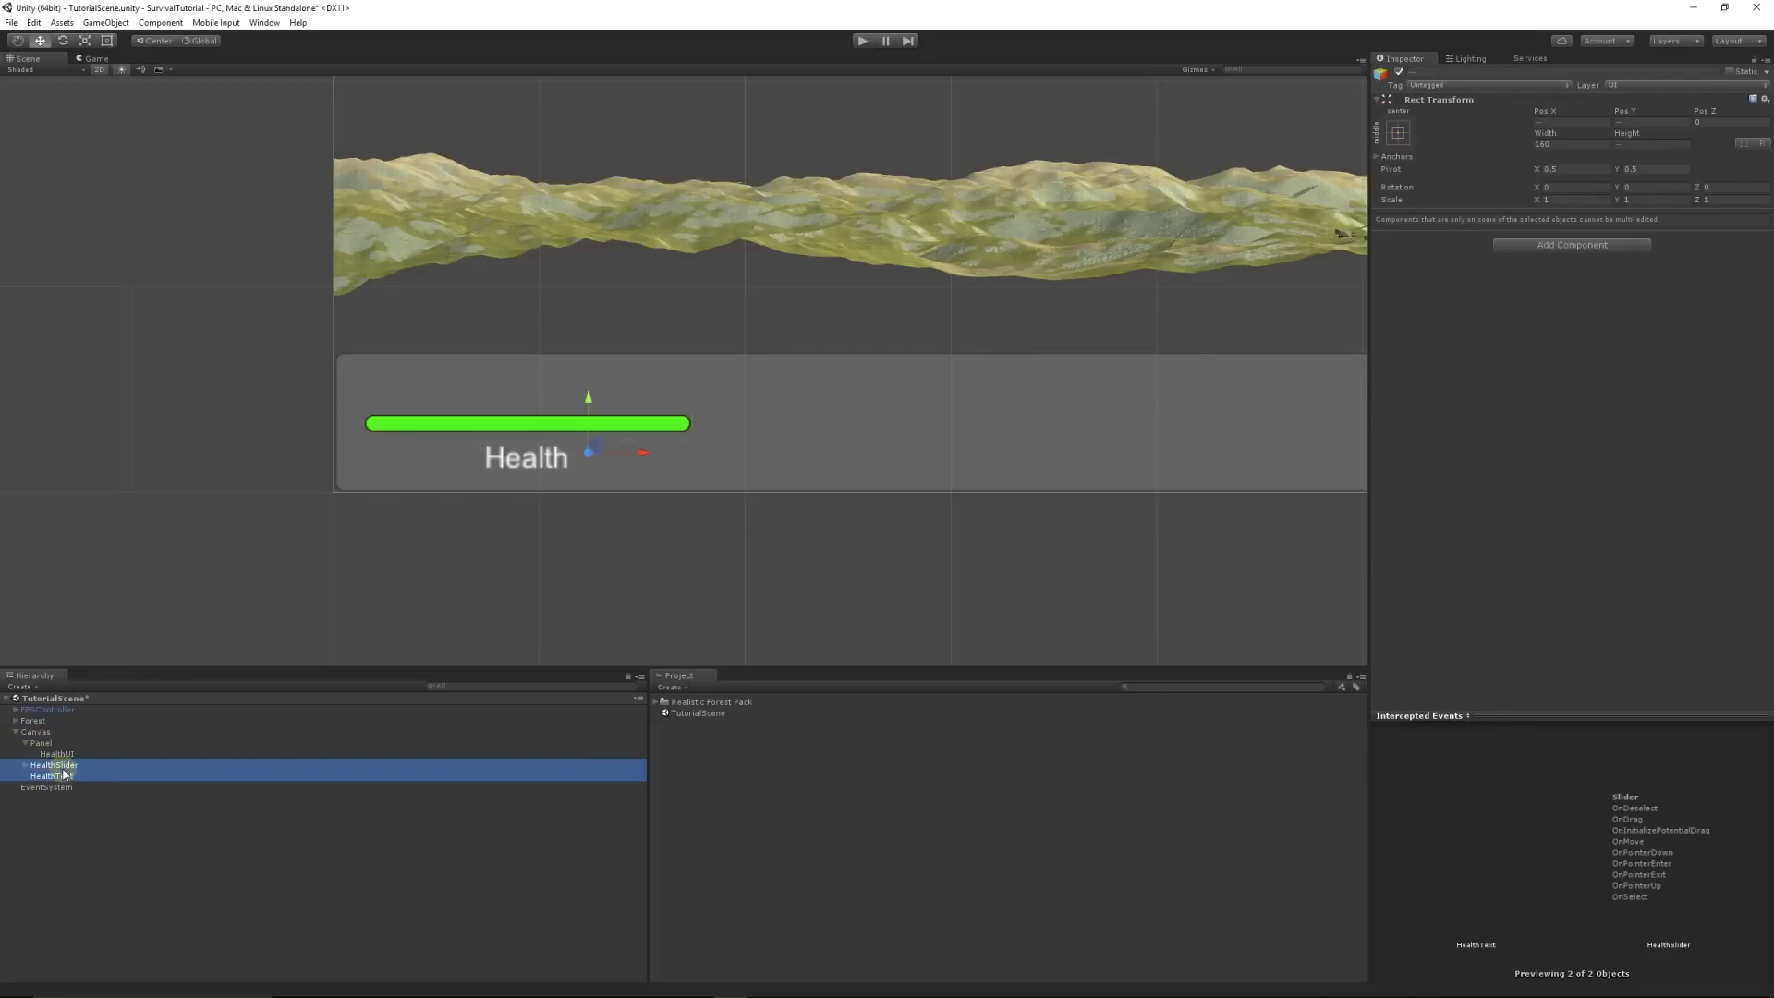
{"action": "mouse_move", "coordinate": [61, 773]}
{"action": "left_mouse_down"}
{"action": "mouse_move", "coordinate": [59, 752]}
{"action": "mouse_move", "coordinate": [34, 757]}
{"action": "left_mouse_up"}
{"action": "left_click", "coordinate": [74, 818]}
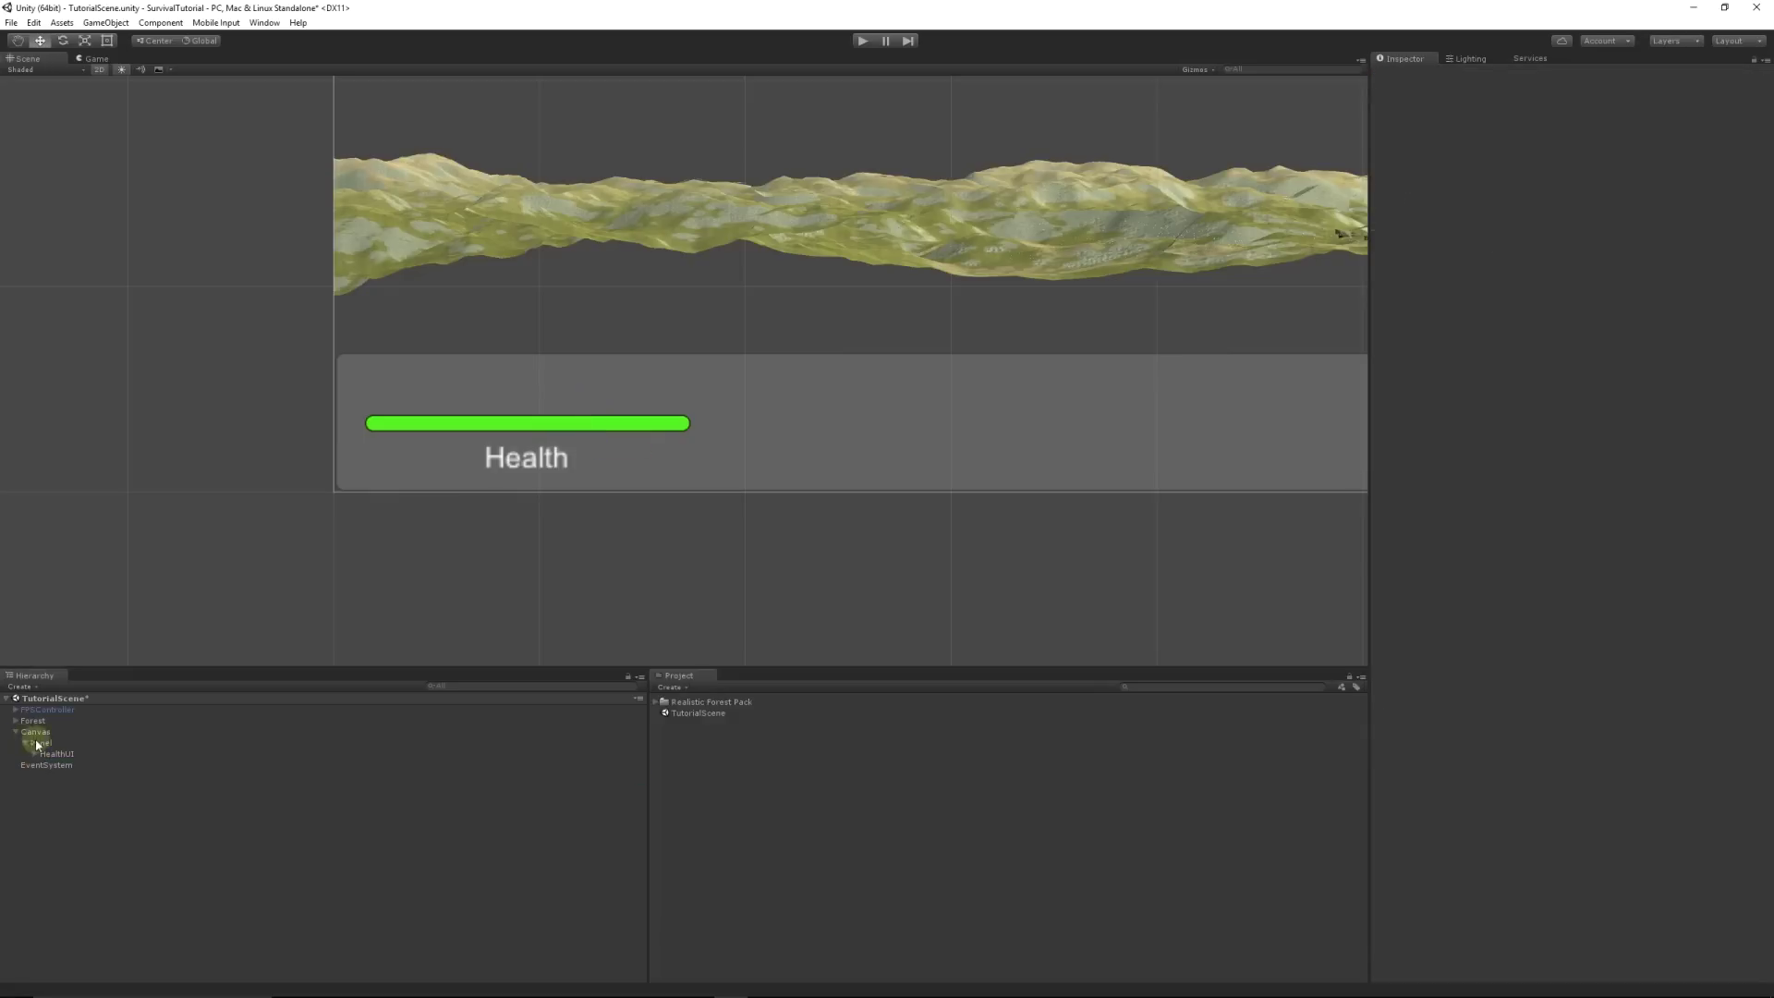
{"action": "scroll", "coordinate": [630, 537], "scroll_direction": "down", "scroll_amount": 2}
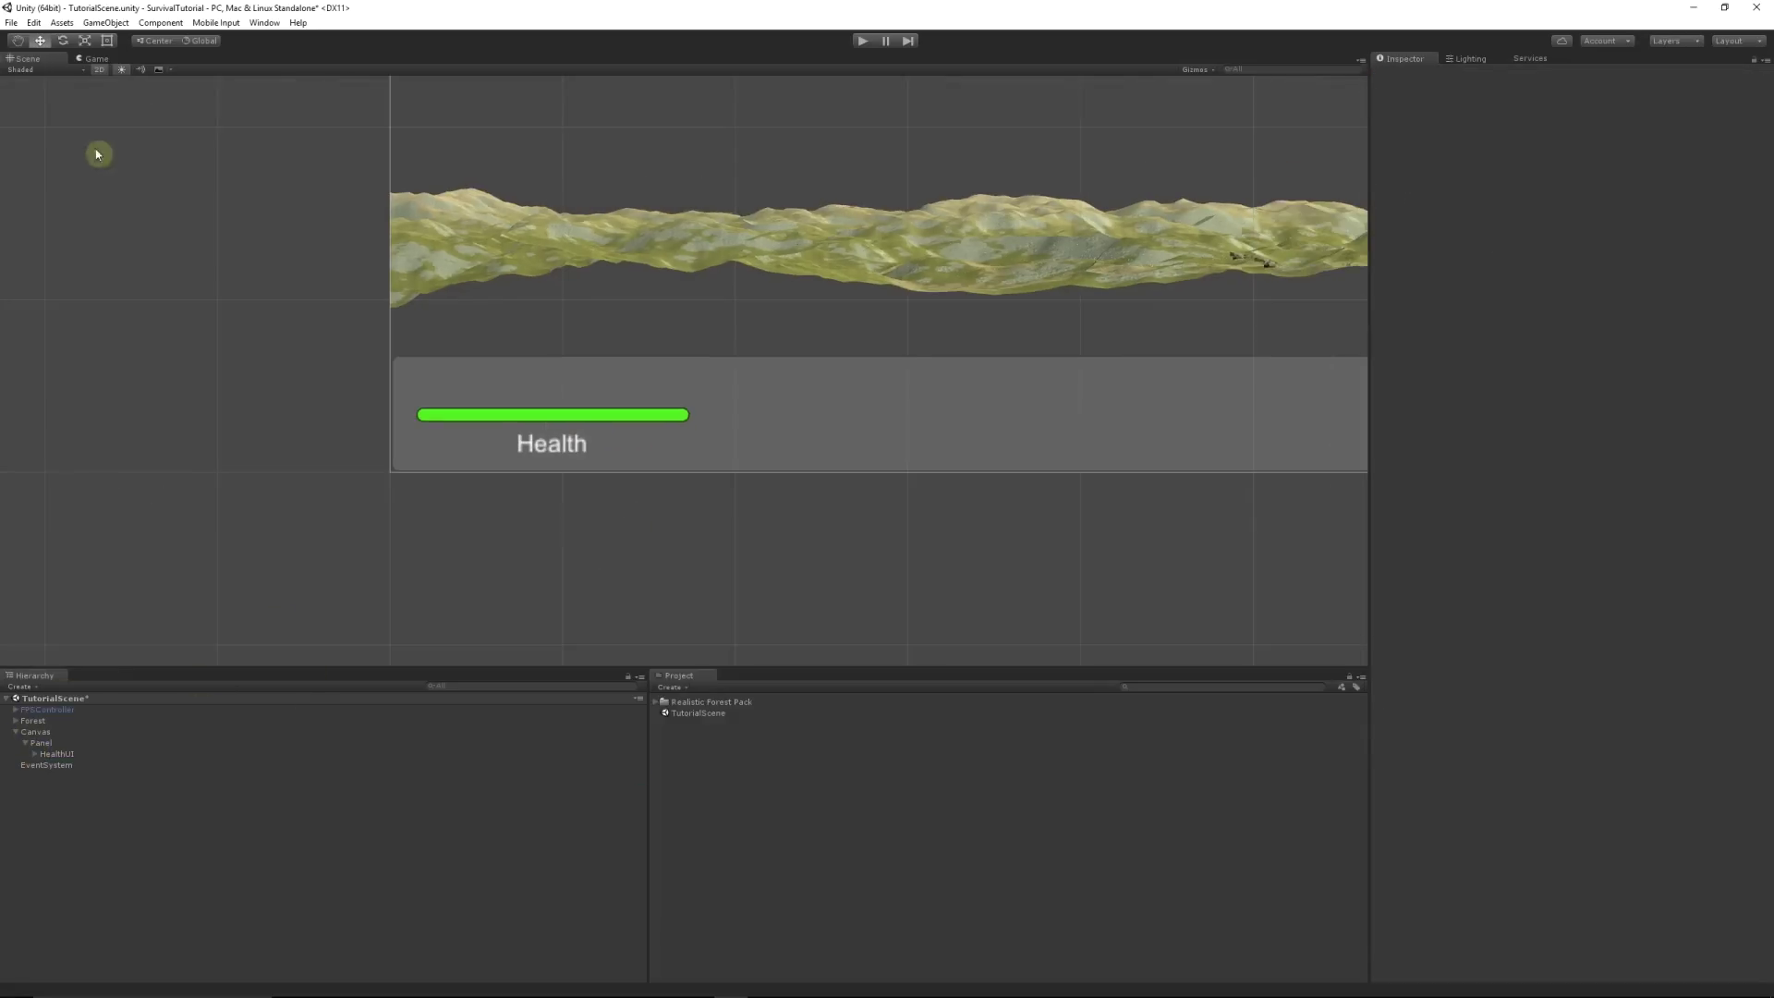
{"action": "left_click", "coordinate": [93, 59]}
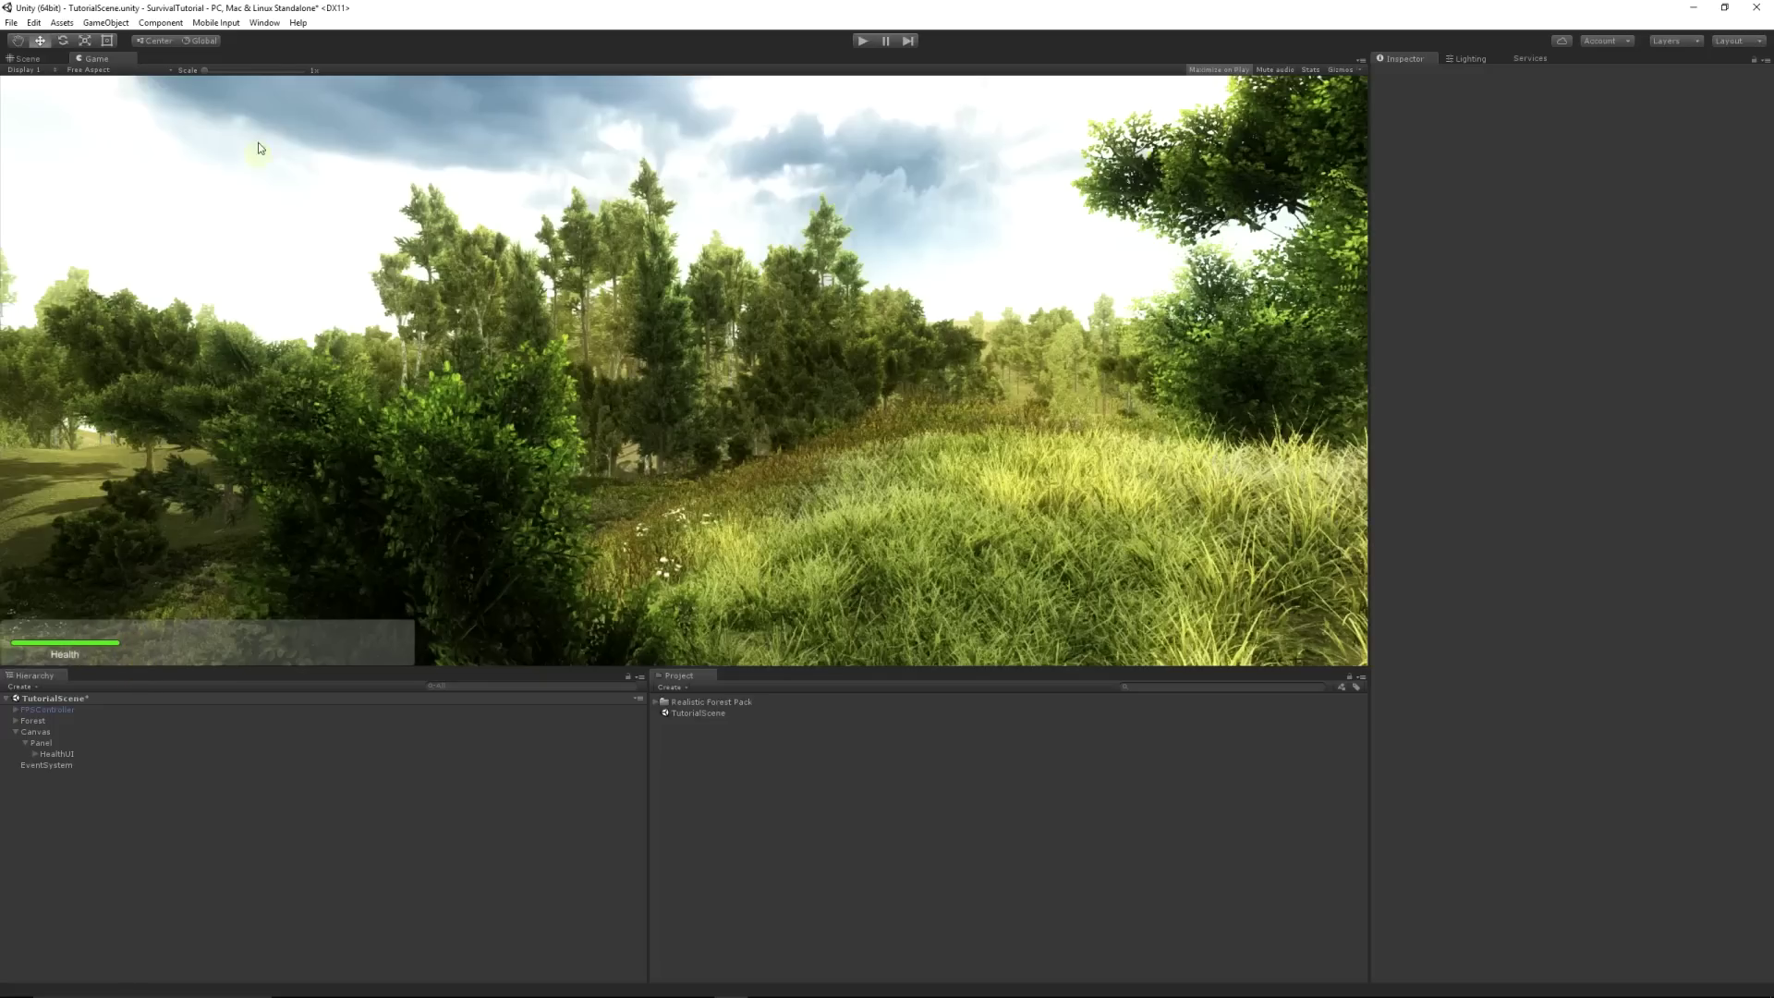
{"action": "left_click", "coordinate": [49, 756]}
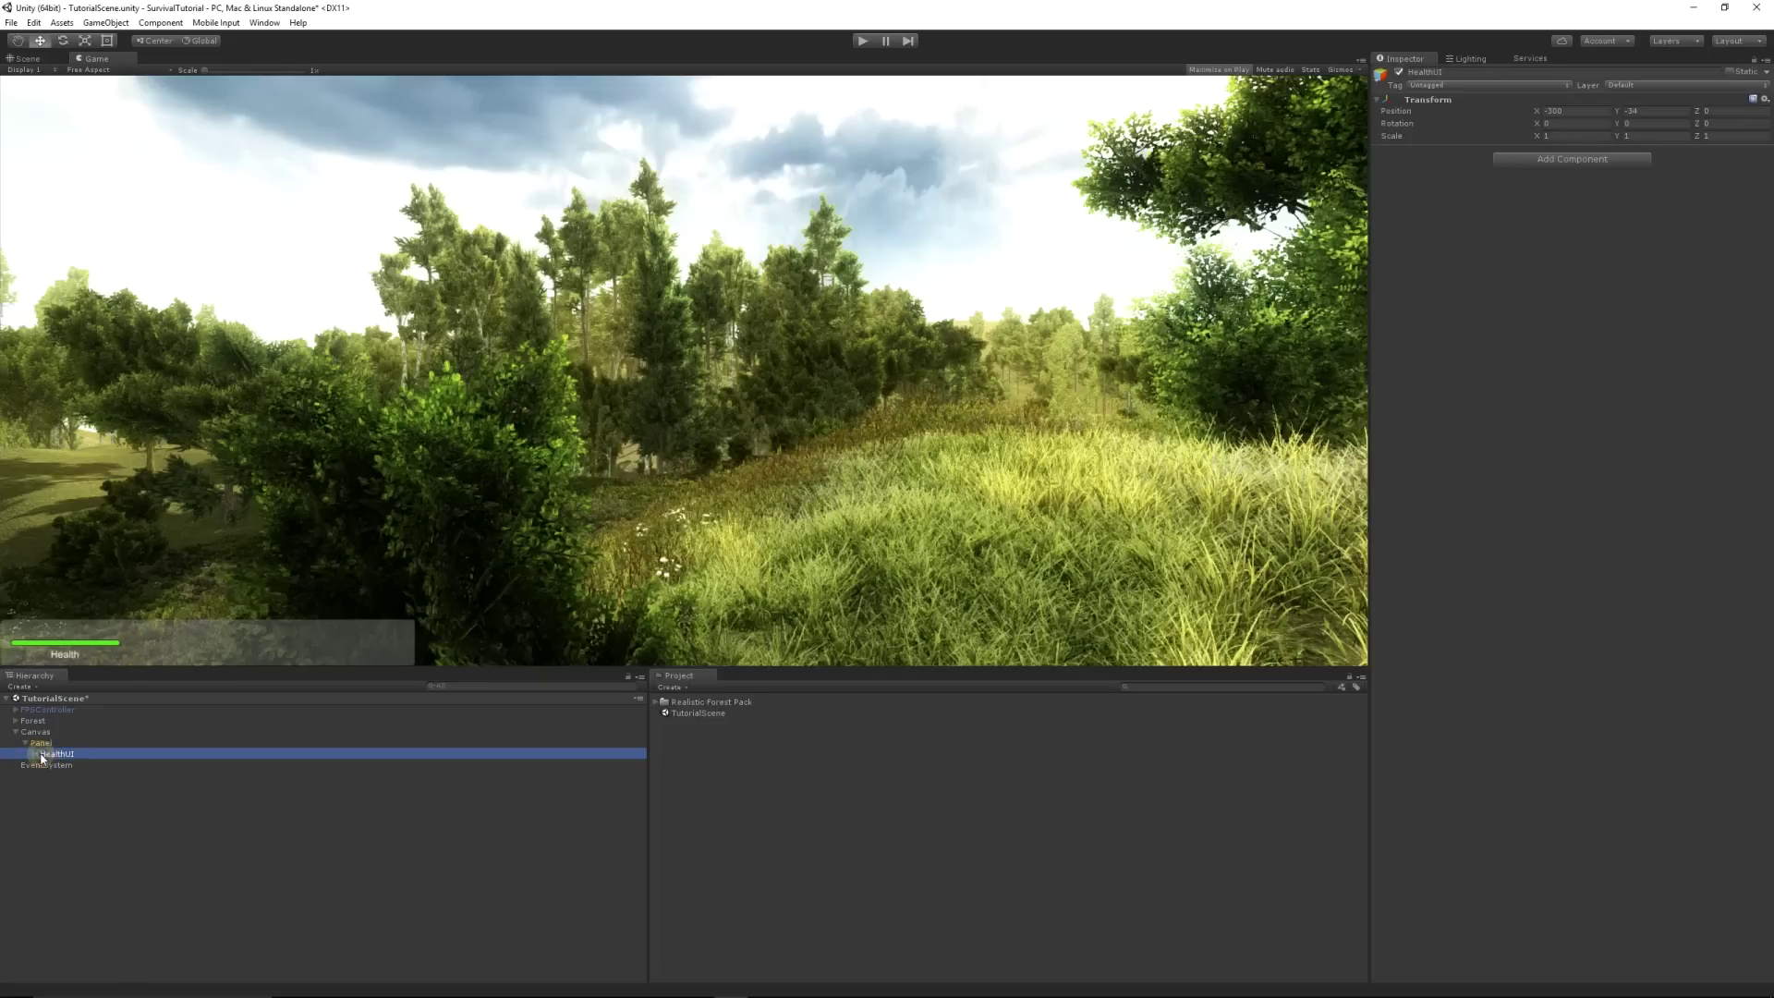
{"action": "left_click", "coordinate": [35, 754]}
{"action": "left_click", "coordinate": [83, 766]}
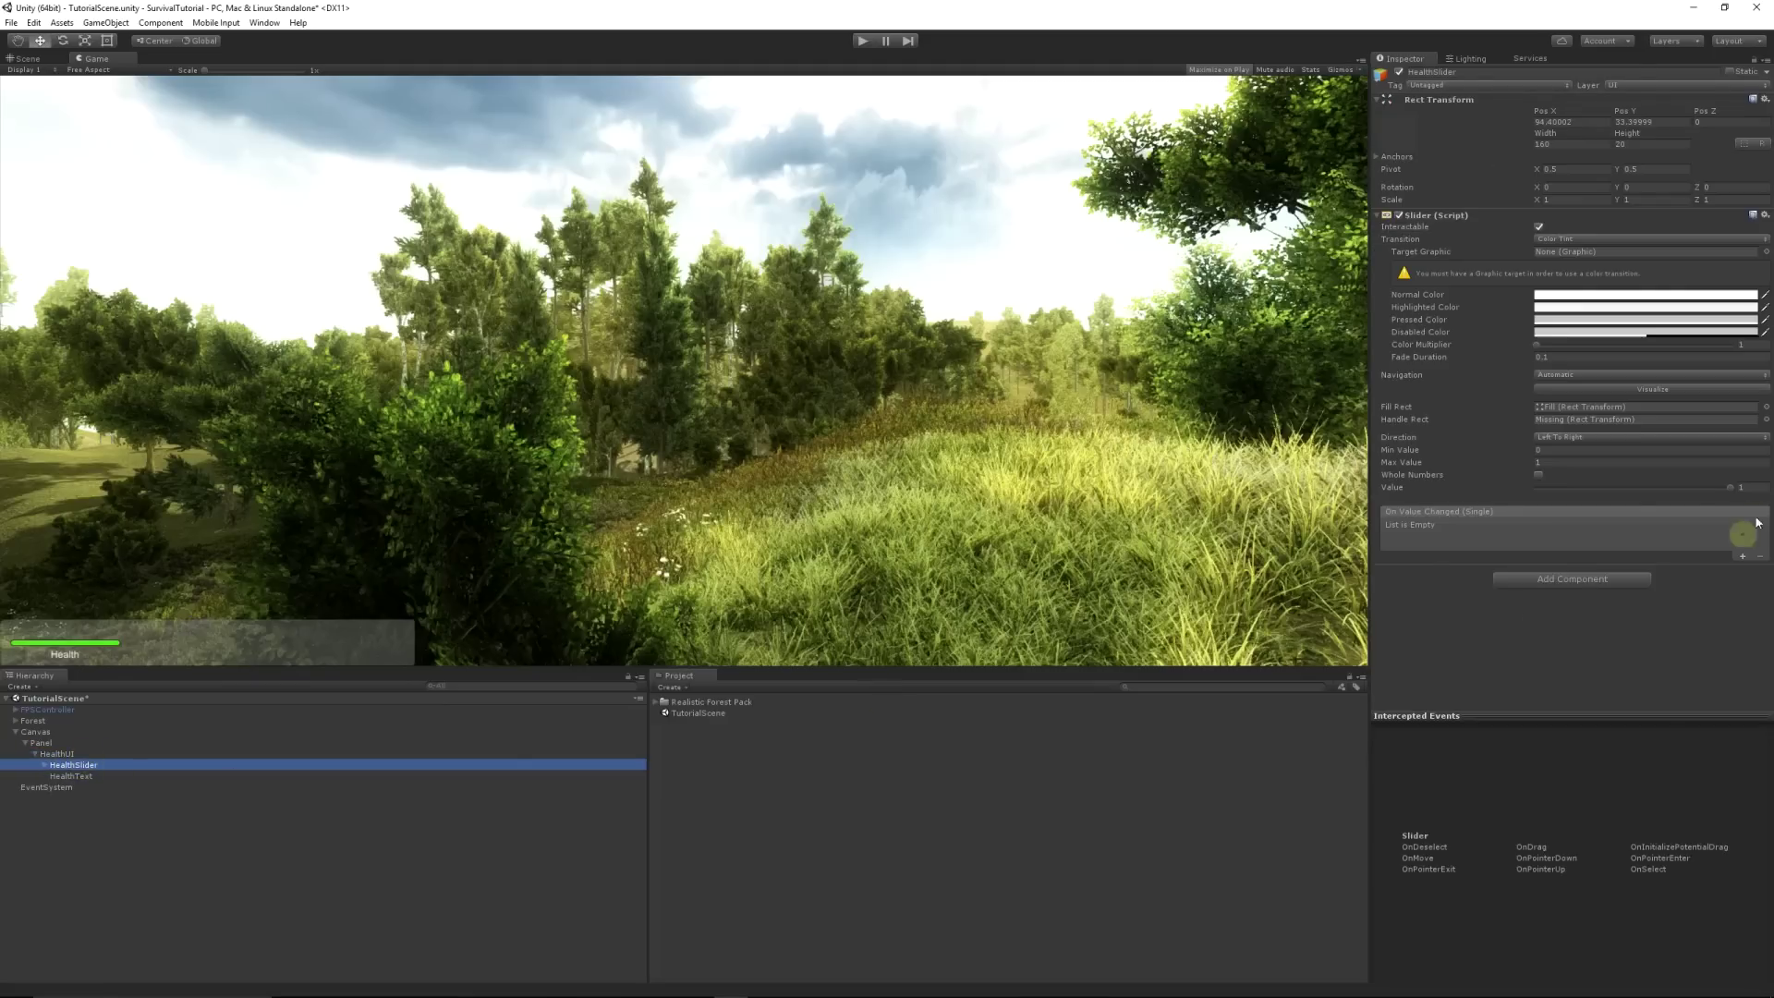
{"action": "mouse_move", "coordinate": [1735, 496]}
{"action": "left_mouse_down"}
{"action": "mouse_move", "coordinate": [1567, 496]}
{"action": "mouse_move", "coordinate": [1769, 513]}
{"action": "left_mouse_up"}
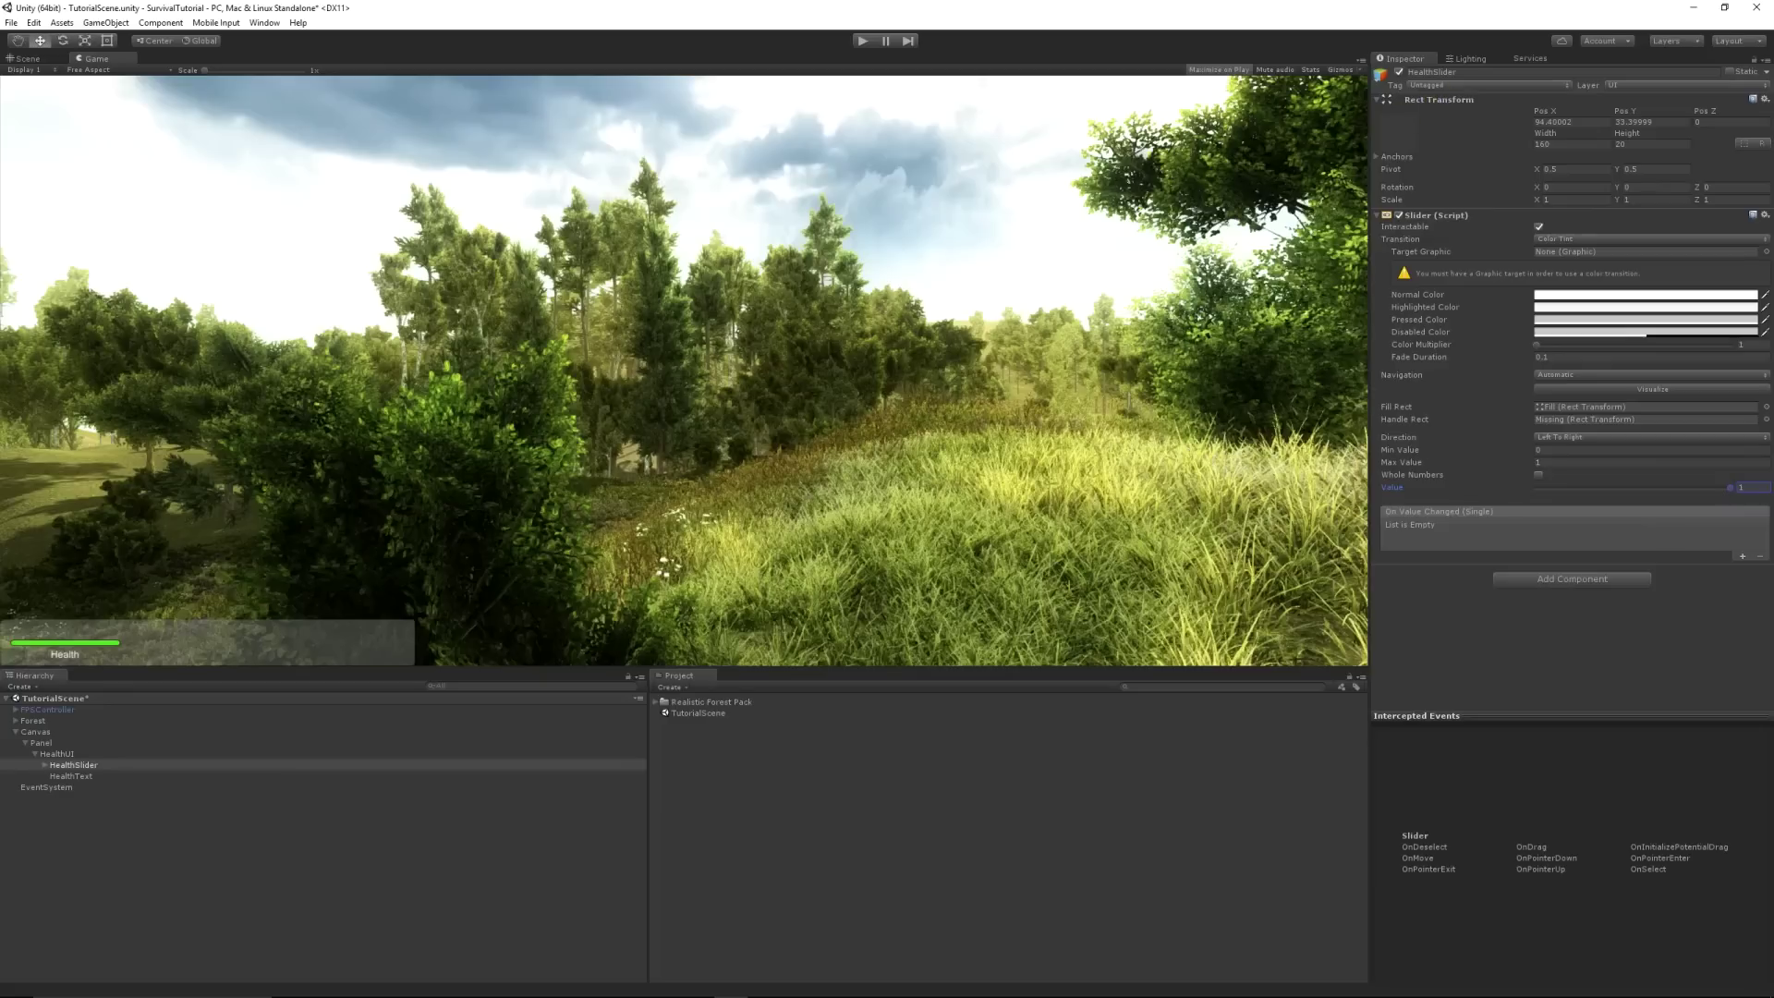
{"action": "left_click", "coordinate": [34, 754]}
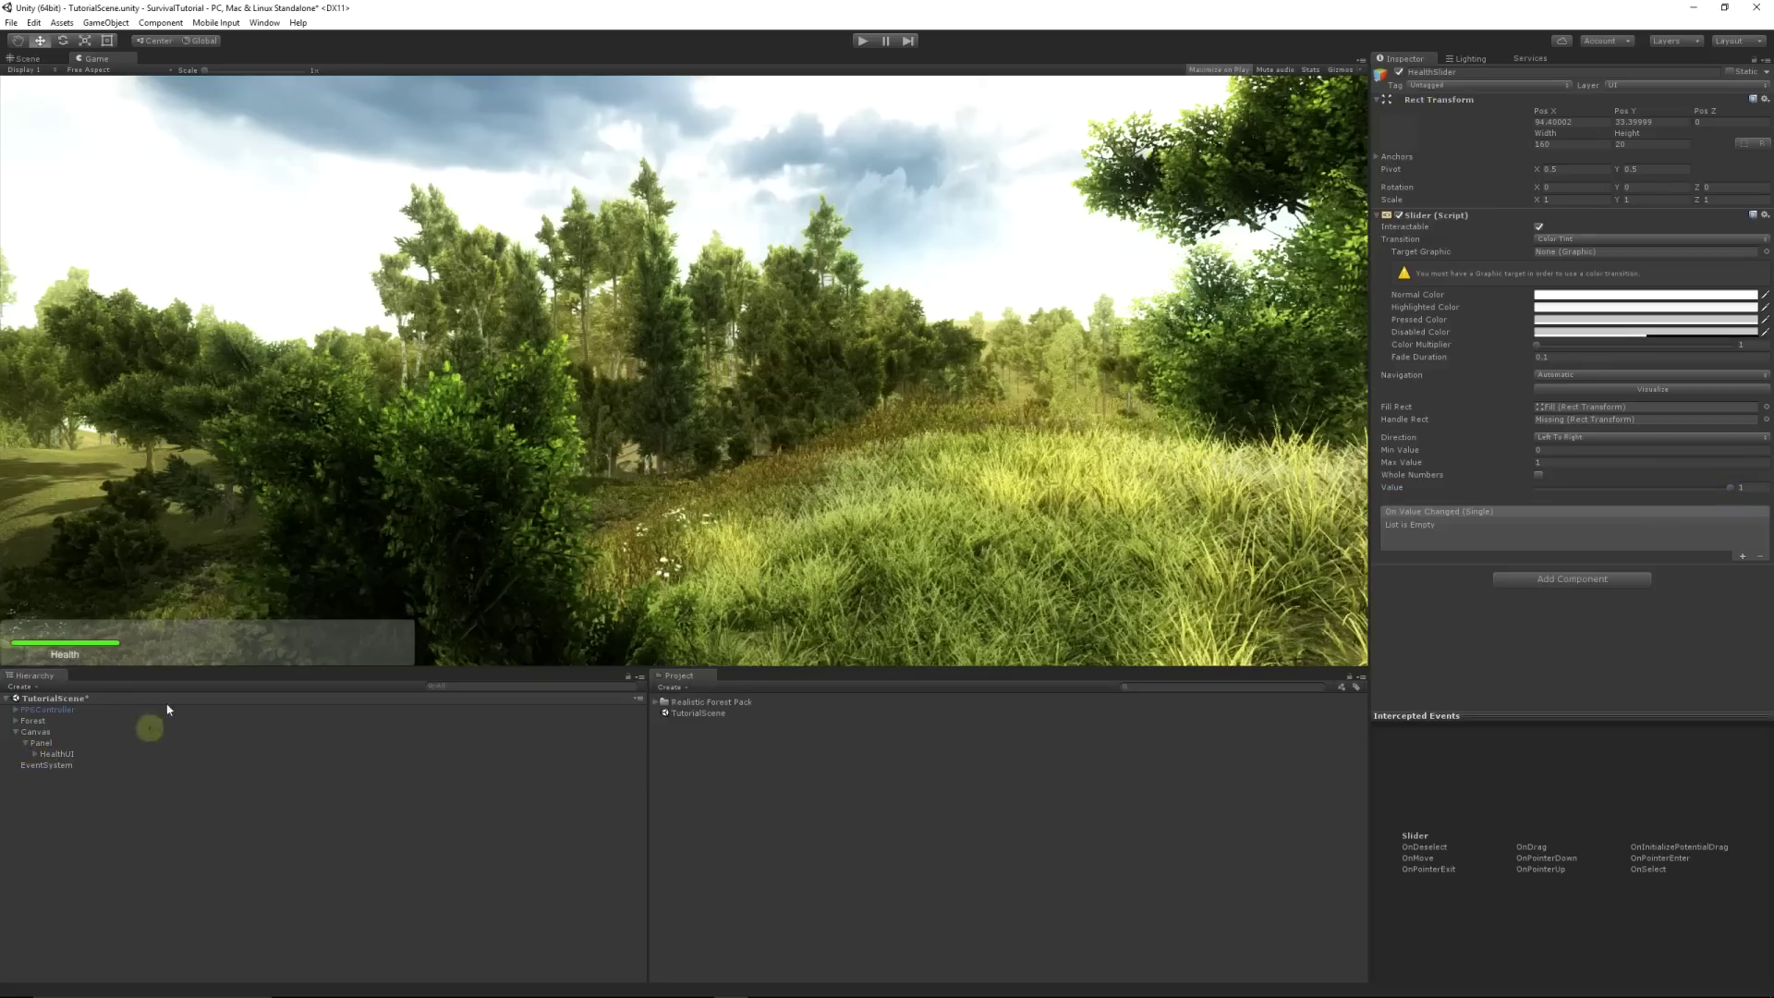
{"action": "left_click", "coordinate": [26, 58]}
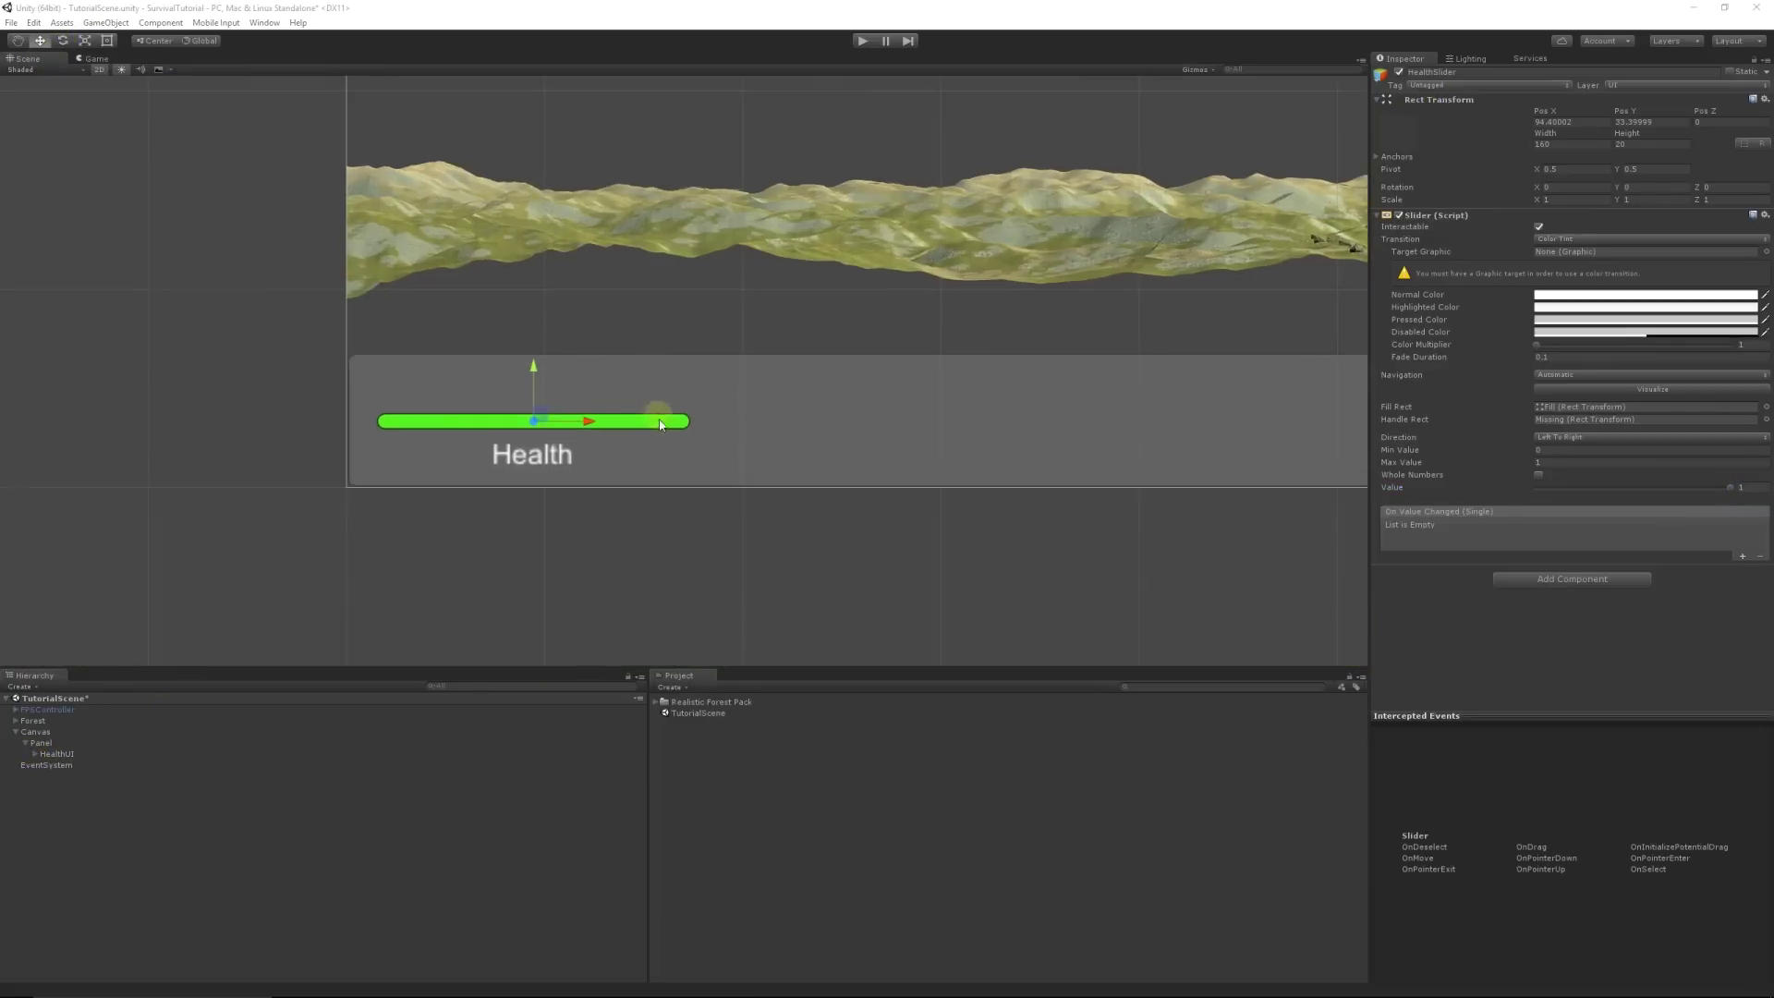
{"action": "middle_click_drag", "start_coordinate": [871, 428], "coordinate": [606, 455]}
Step: Duplicate the HealthUI group twice and space the copies across the panel
{"action": "scroll", "coordinate": [606, 455], "scroll_direction": "down", "scroll_amount": 1}
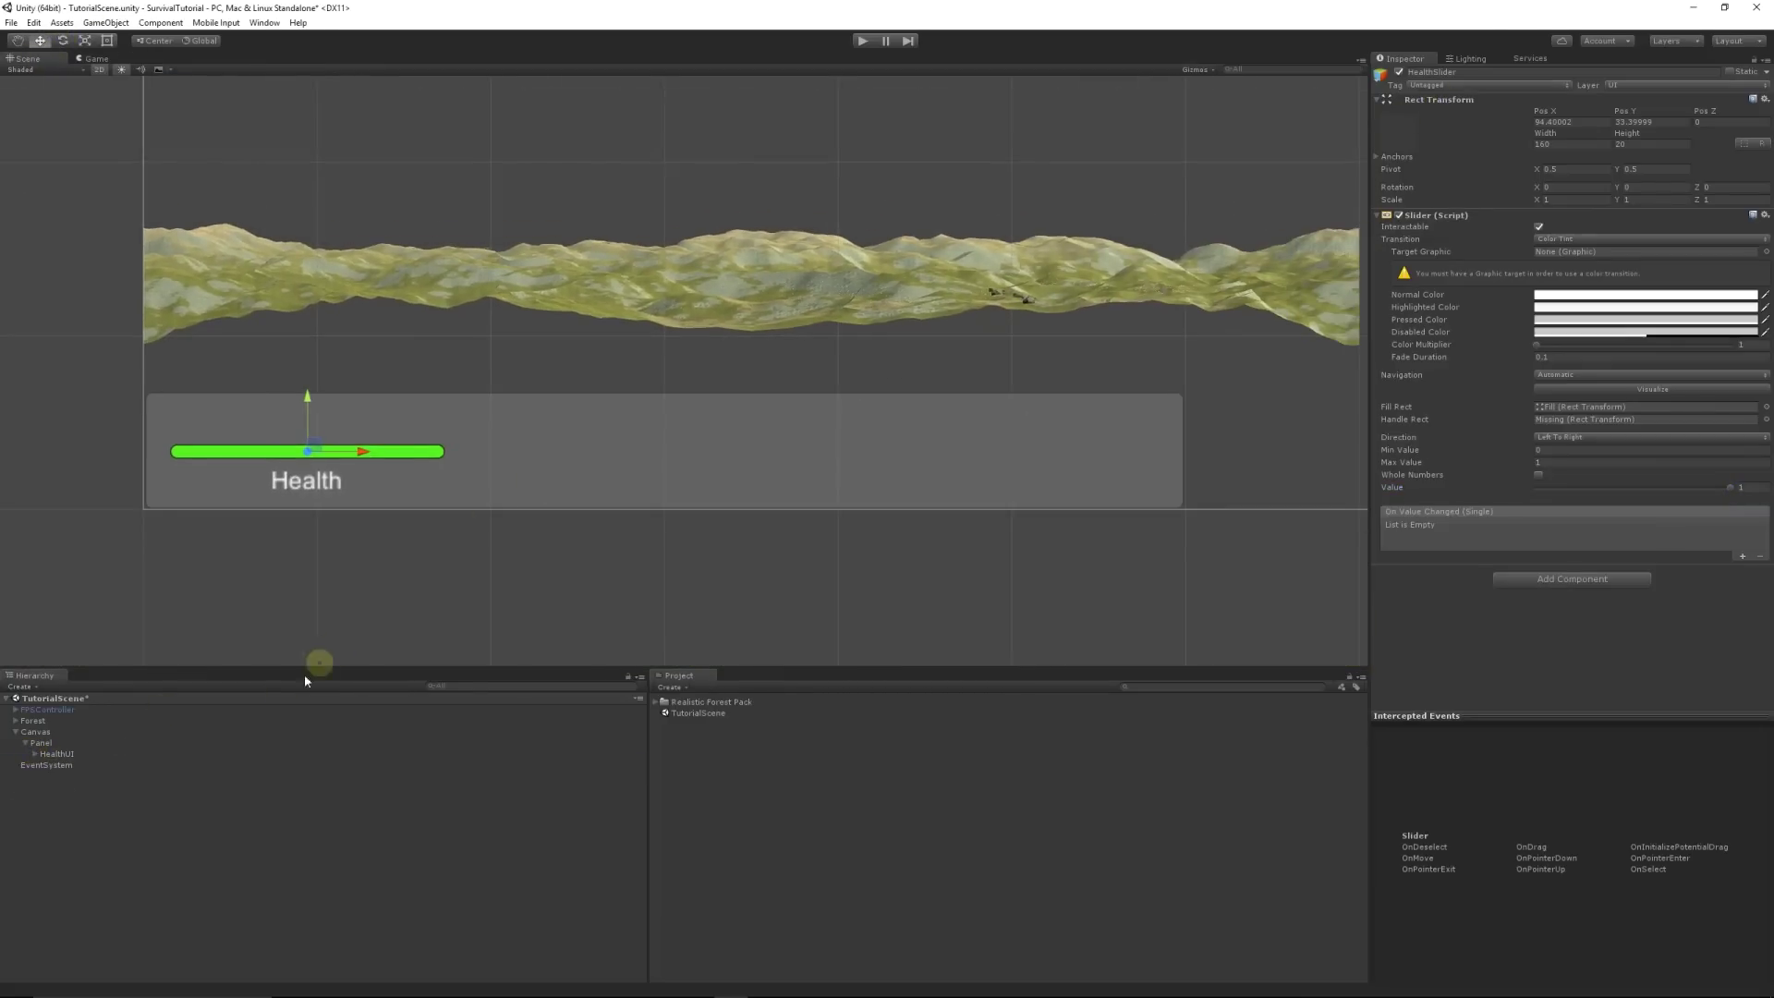
{"action": "left_click", "coordinate": [54, 754]}
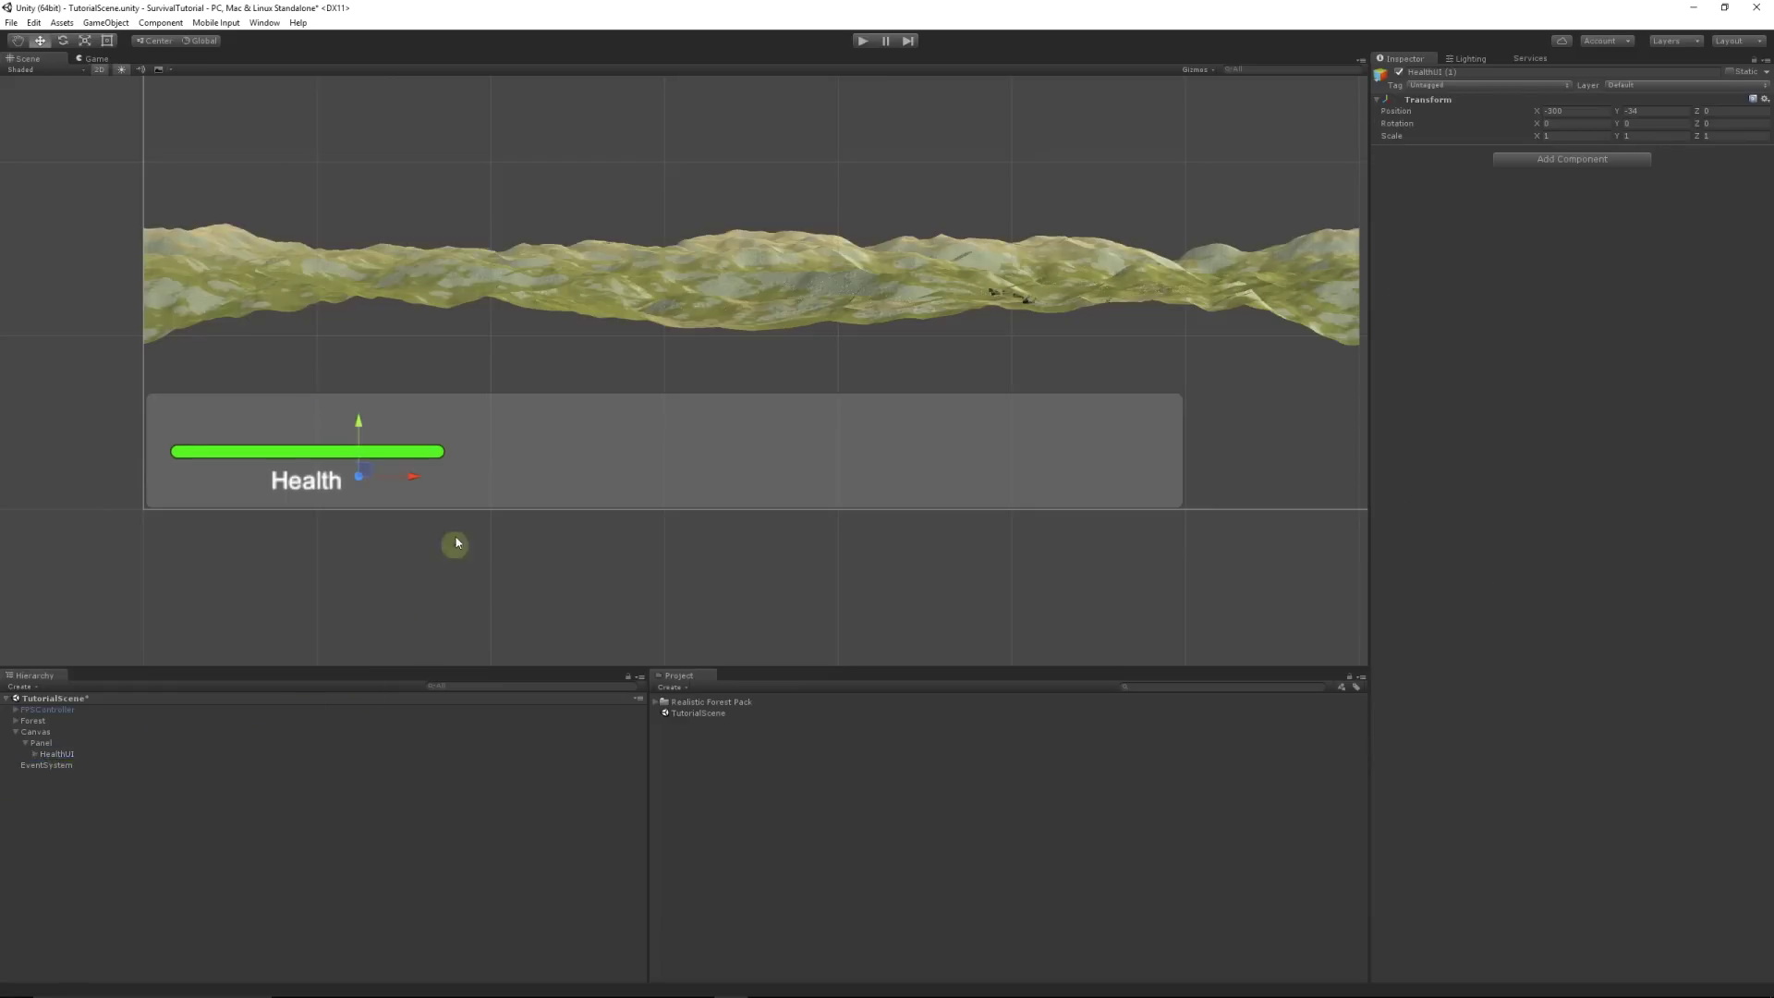
{"action": "mouse_move", "coordinate": [416, 477]}
{"action": "left_mouse_down"}
{"action": "mouse_move", "coordinate": [735, 496]}
{"action": "mouse_move", "coordinate": [1084, 485]}
{"action": "left_mouse_up"}
{"action": "key", "text": "ctrl+d"}
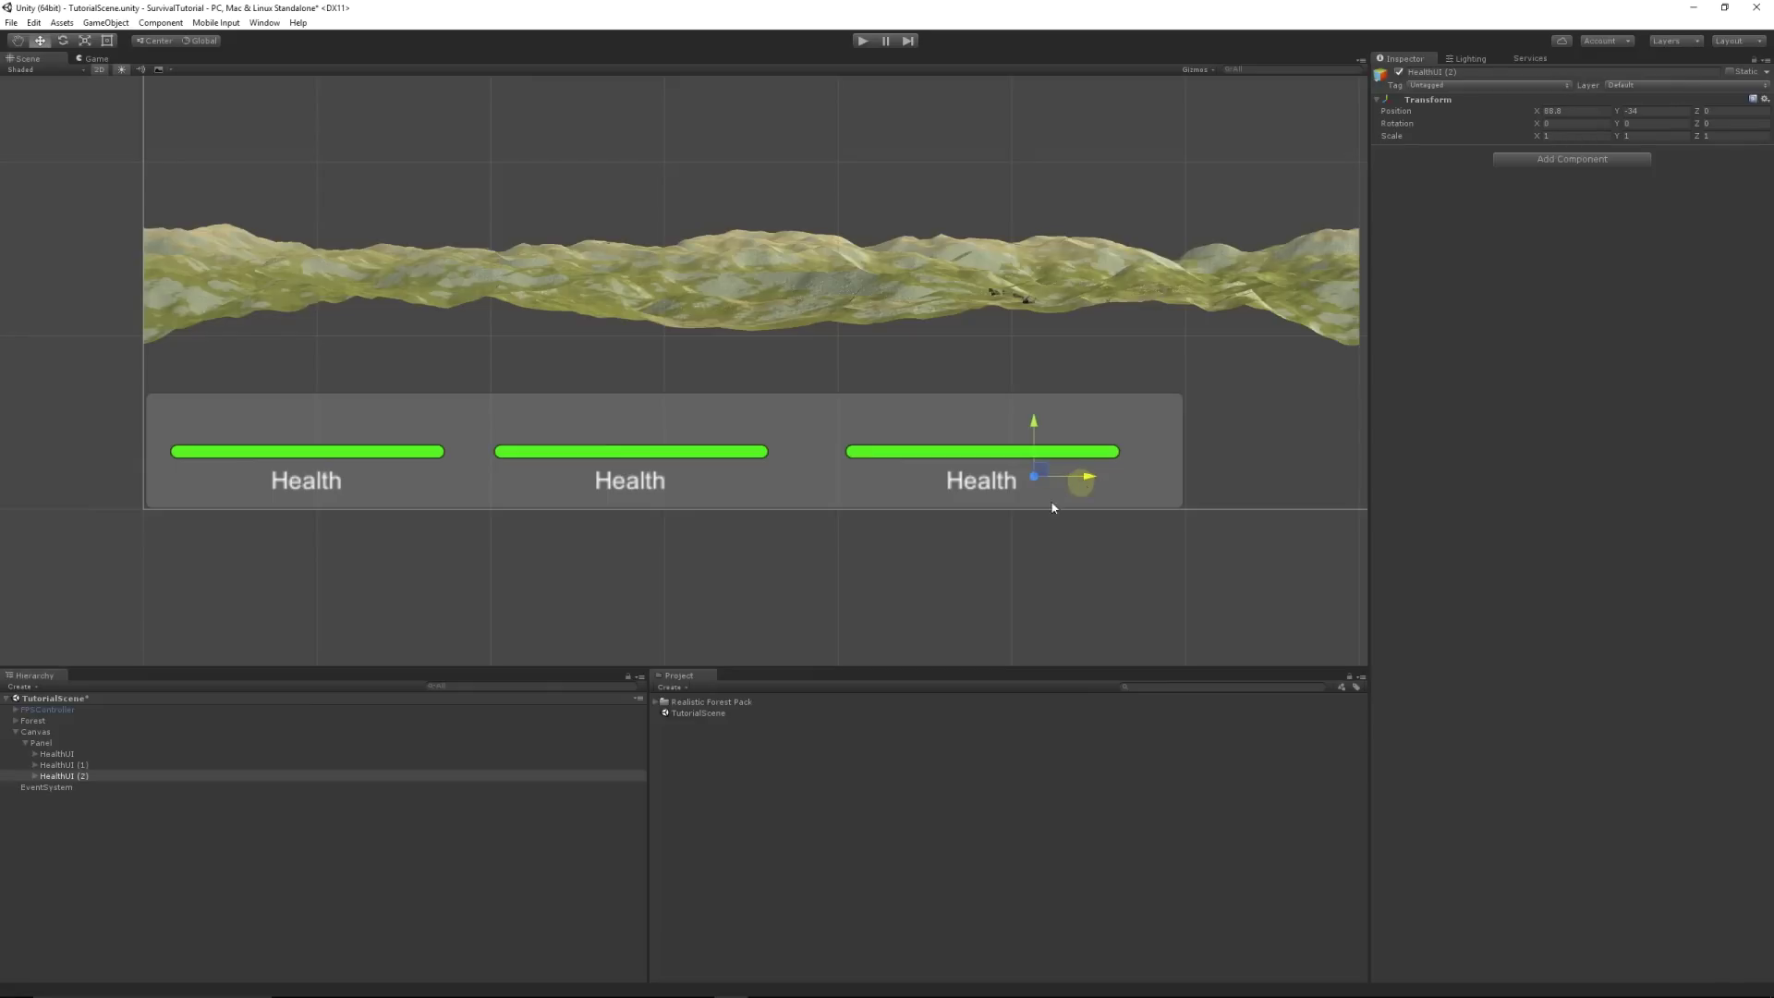
{"action": "left_click", "coordinate": [82, 764]}
{"action": "left_click_drag", "start_coordinate": [730, 485], "coordinate": [734, 485]}
Step: Rename the middle copy ThirstUI and the right-hand copy HungerUI
{"action": "left_click", "coordinate": [98, 766]}
{"action": "type", "text": "ThirstUI"}
{"action": "key", "text": "Return"}
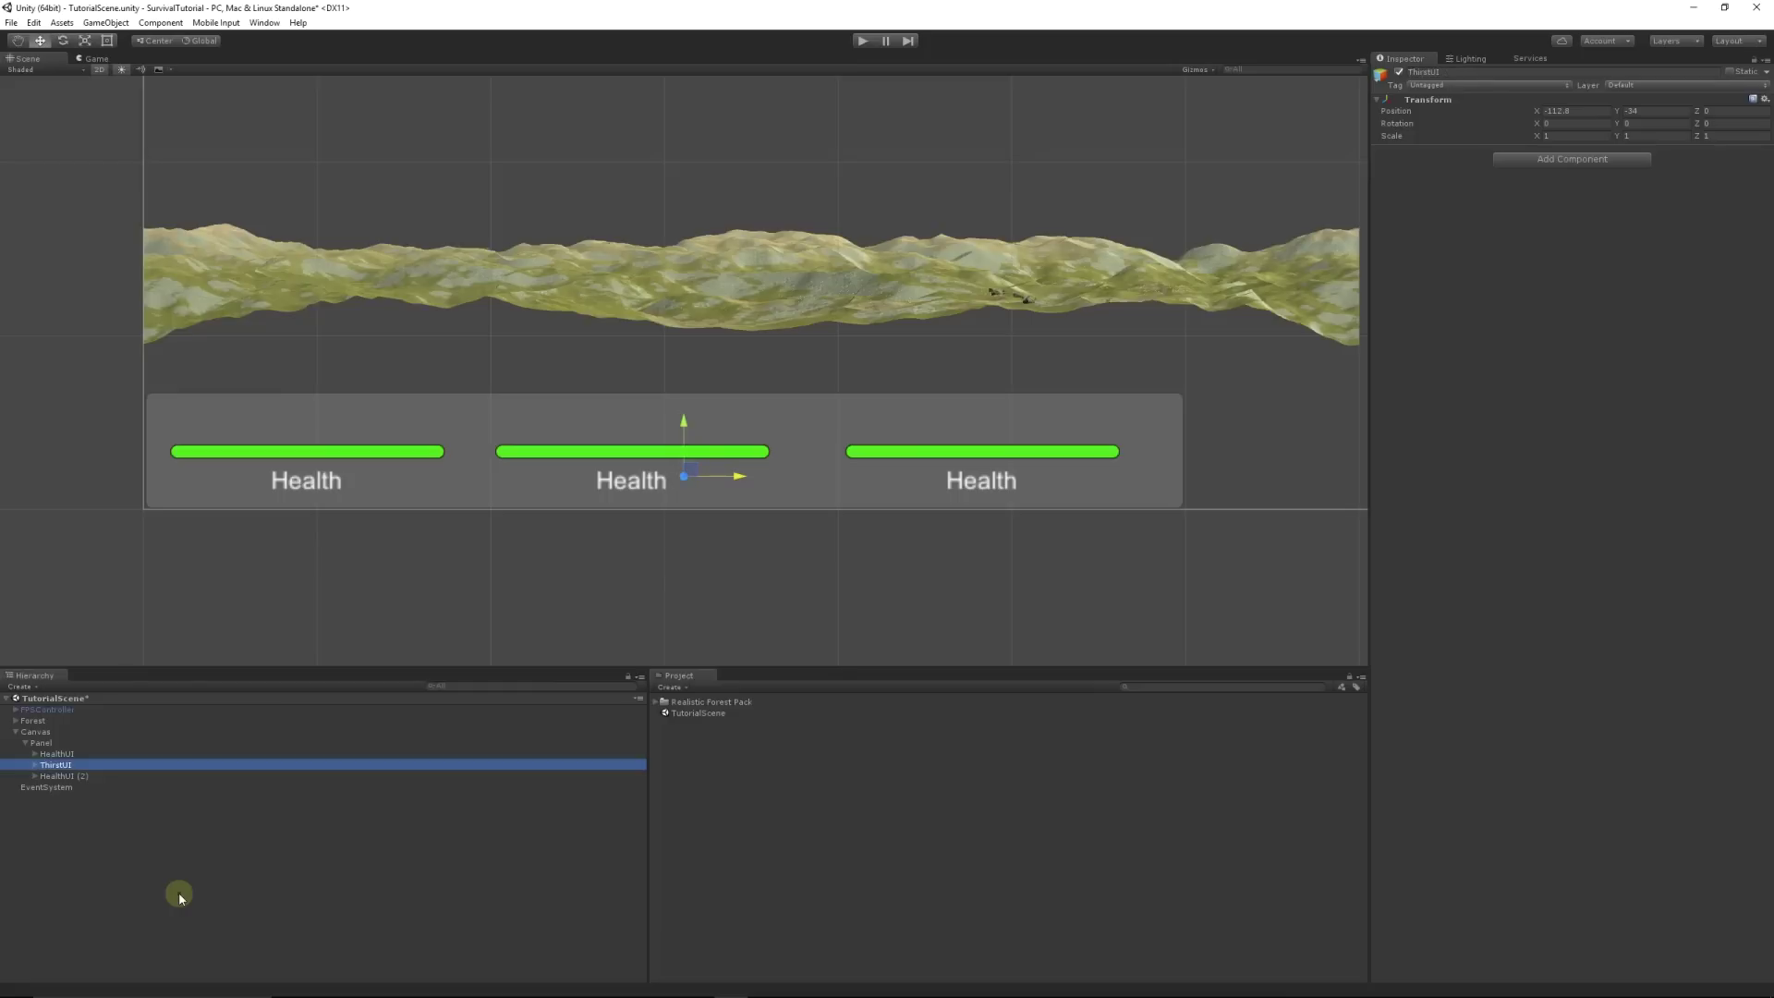
{"action": "left_click", "coordinate": [64, 776]}
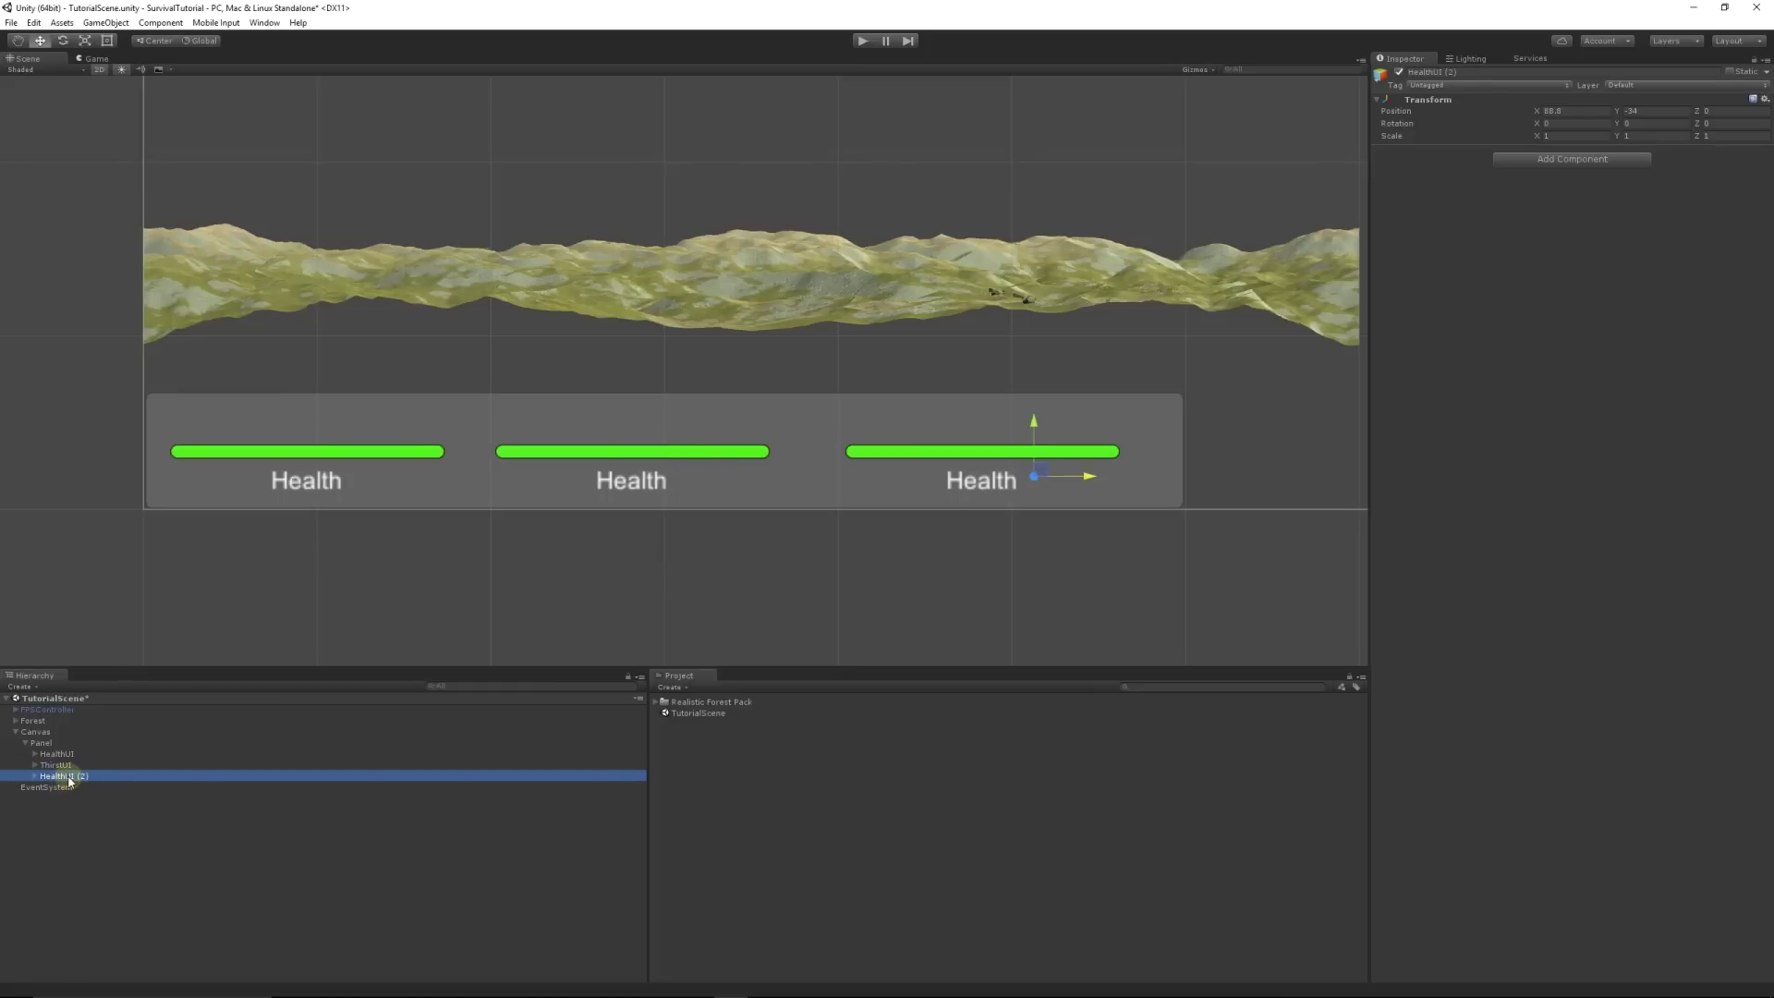
{"action": "left_click", "coordinate": [85, 776]}
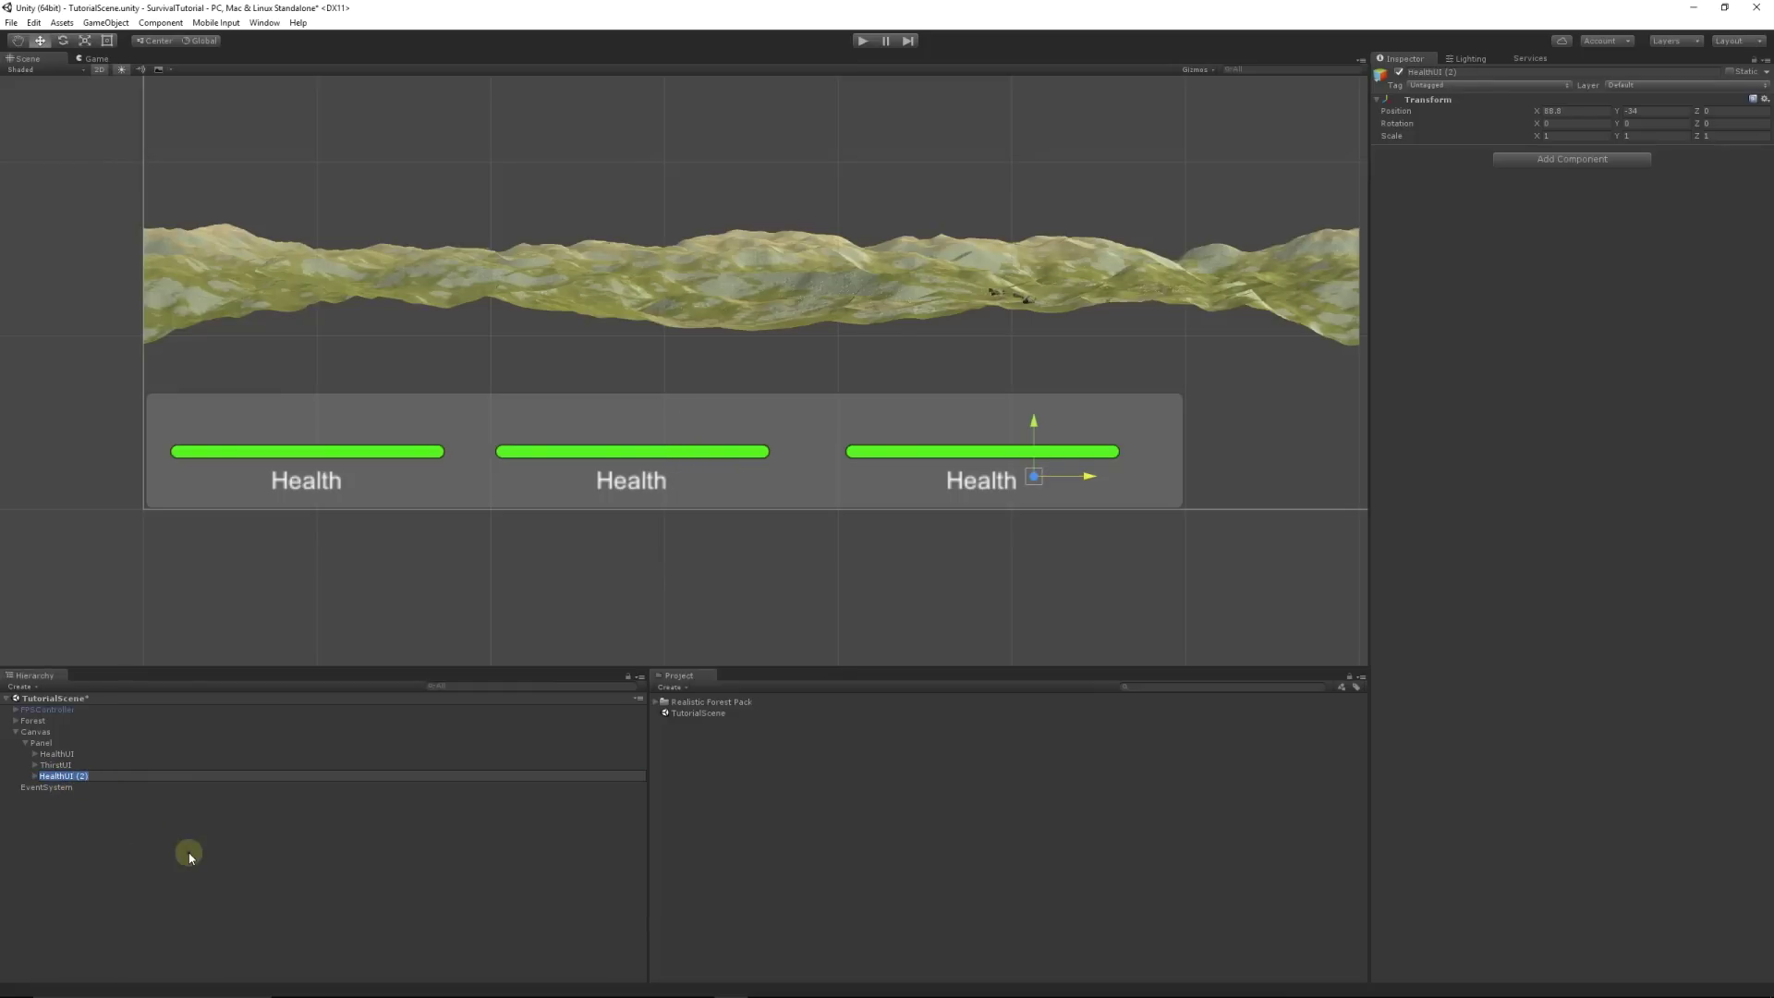
{"action": "type", "text": "HungerUI"}
{"action": "key", "text": "Return"}
Step: Rename ThirstUI's children to ThirstSlider and ThirstText
{"action": "left_click", "coordinate": [35, 765]}
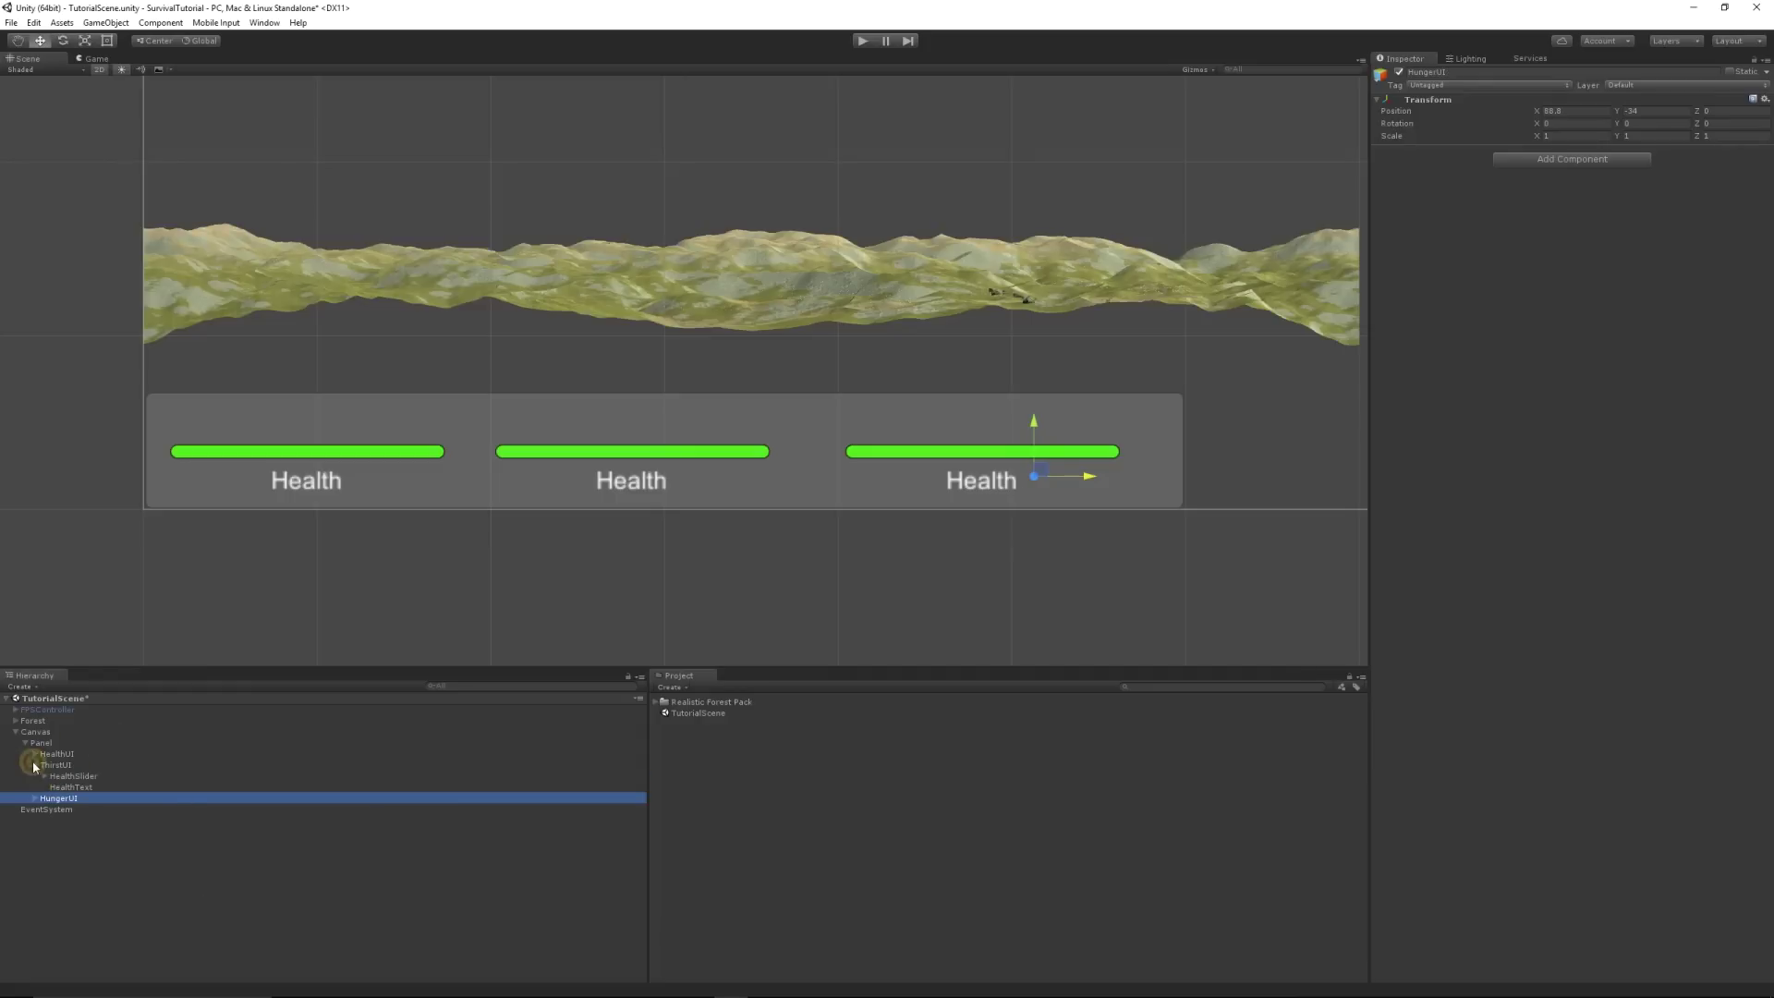
{"action": "left_click", "coordinate": [76, 776]}
{"action": "left_click", "coordinate": [76, 777]}
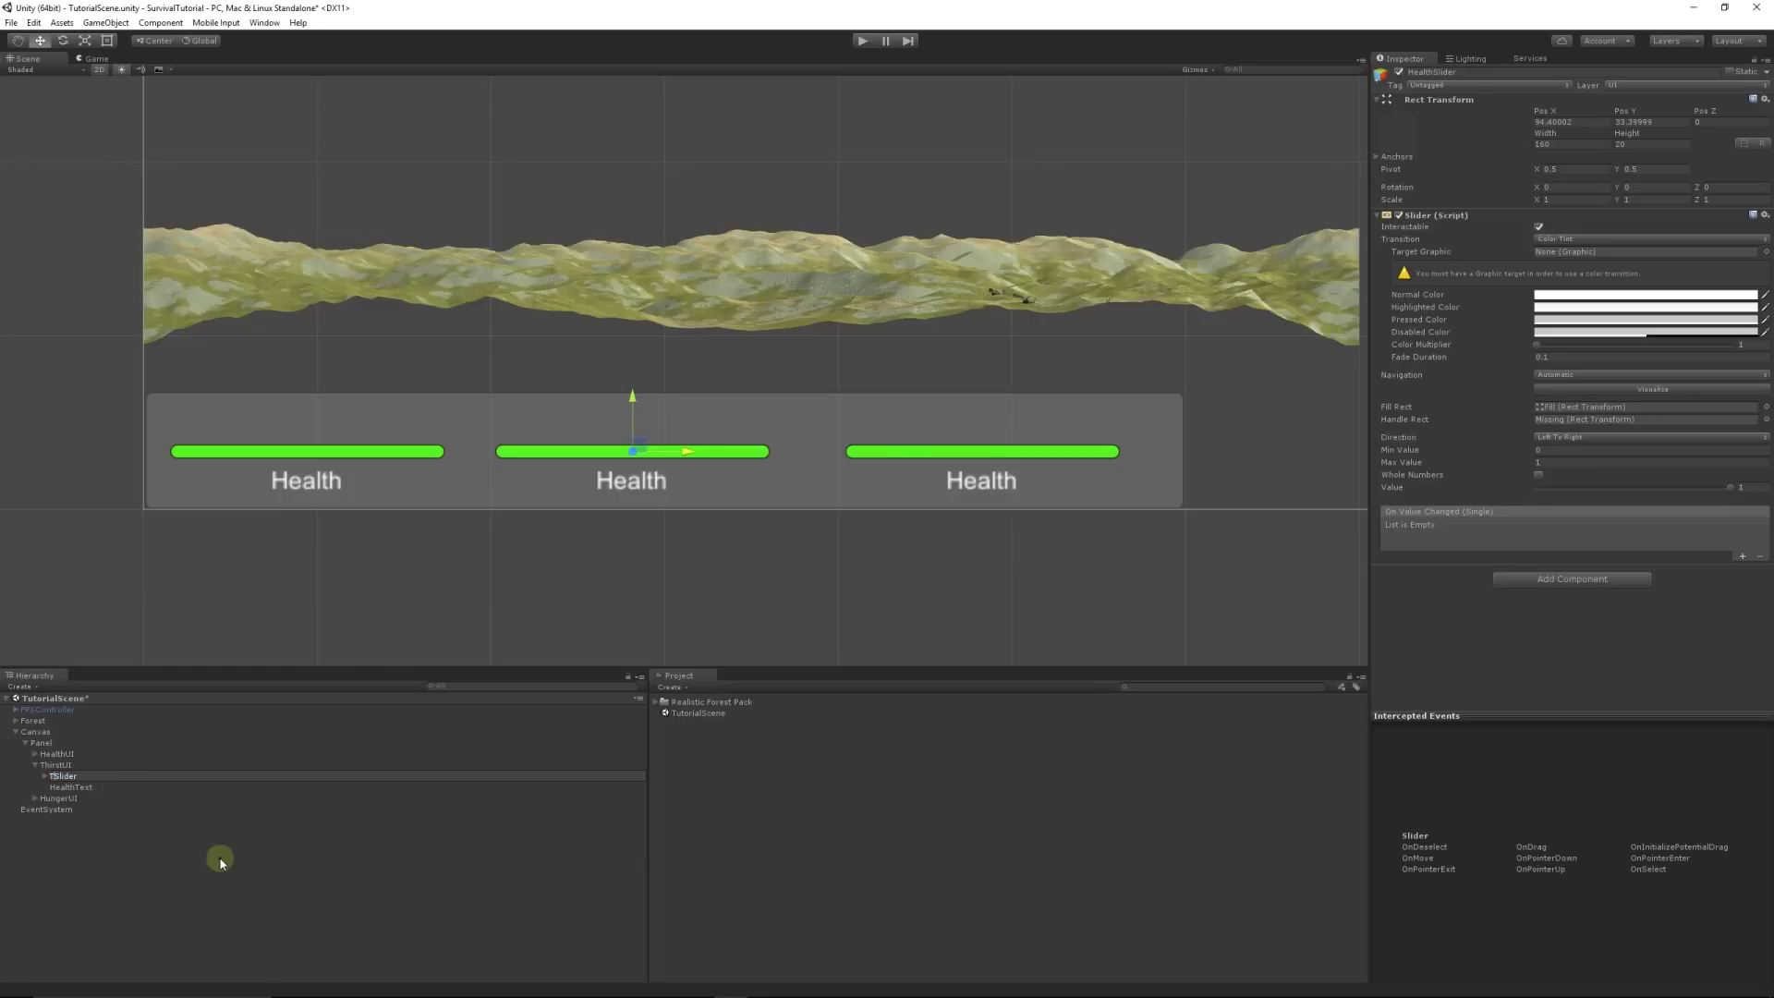
{"action": "type", "text": "ThirstSlider"}
{"action": "key", "text": "Return"}
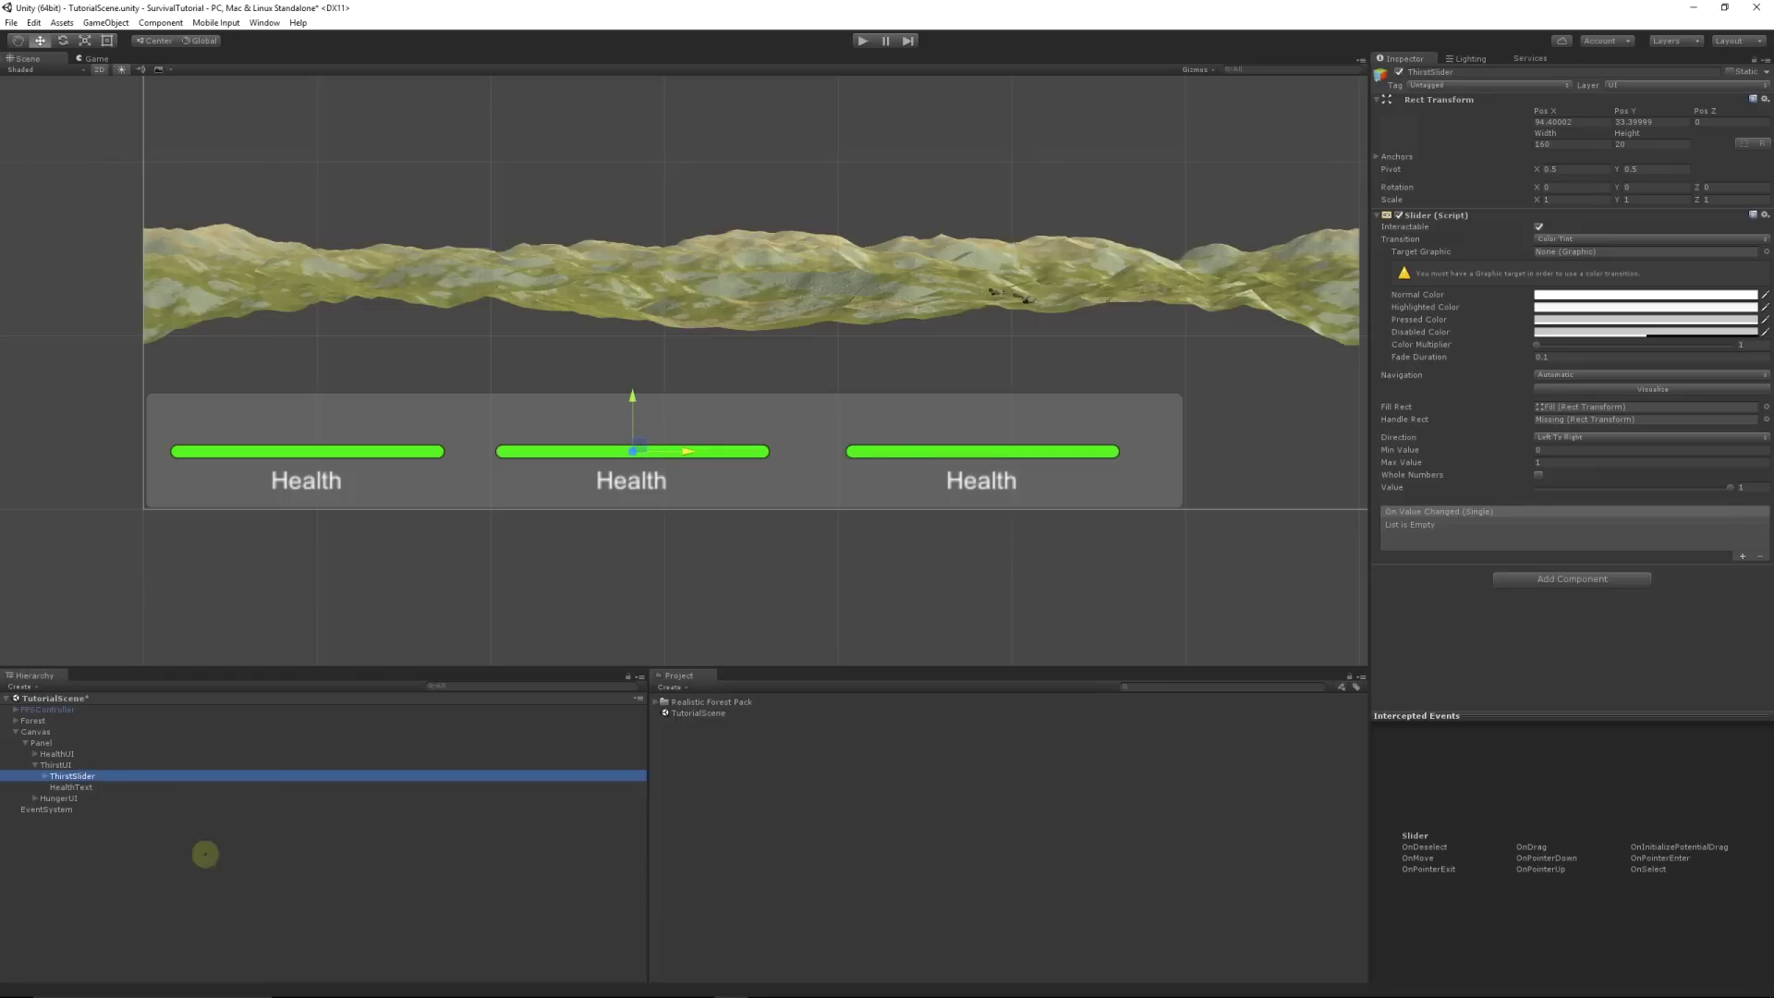
{"action": "left_click", "coordinate": [72, 787]}
{"action": "left_click_drag", "start_coordinate": [74, 792], "coordinate": [245, 979]}
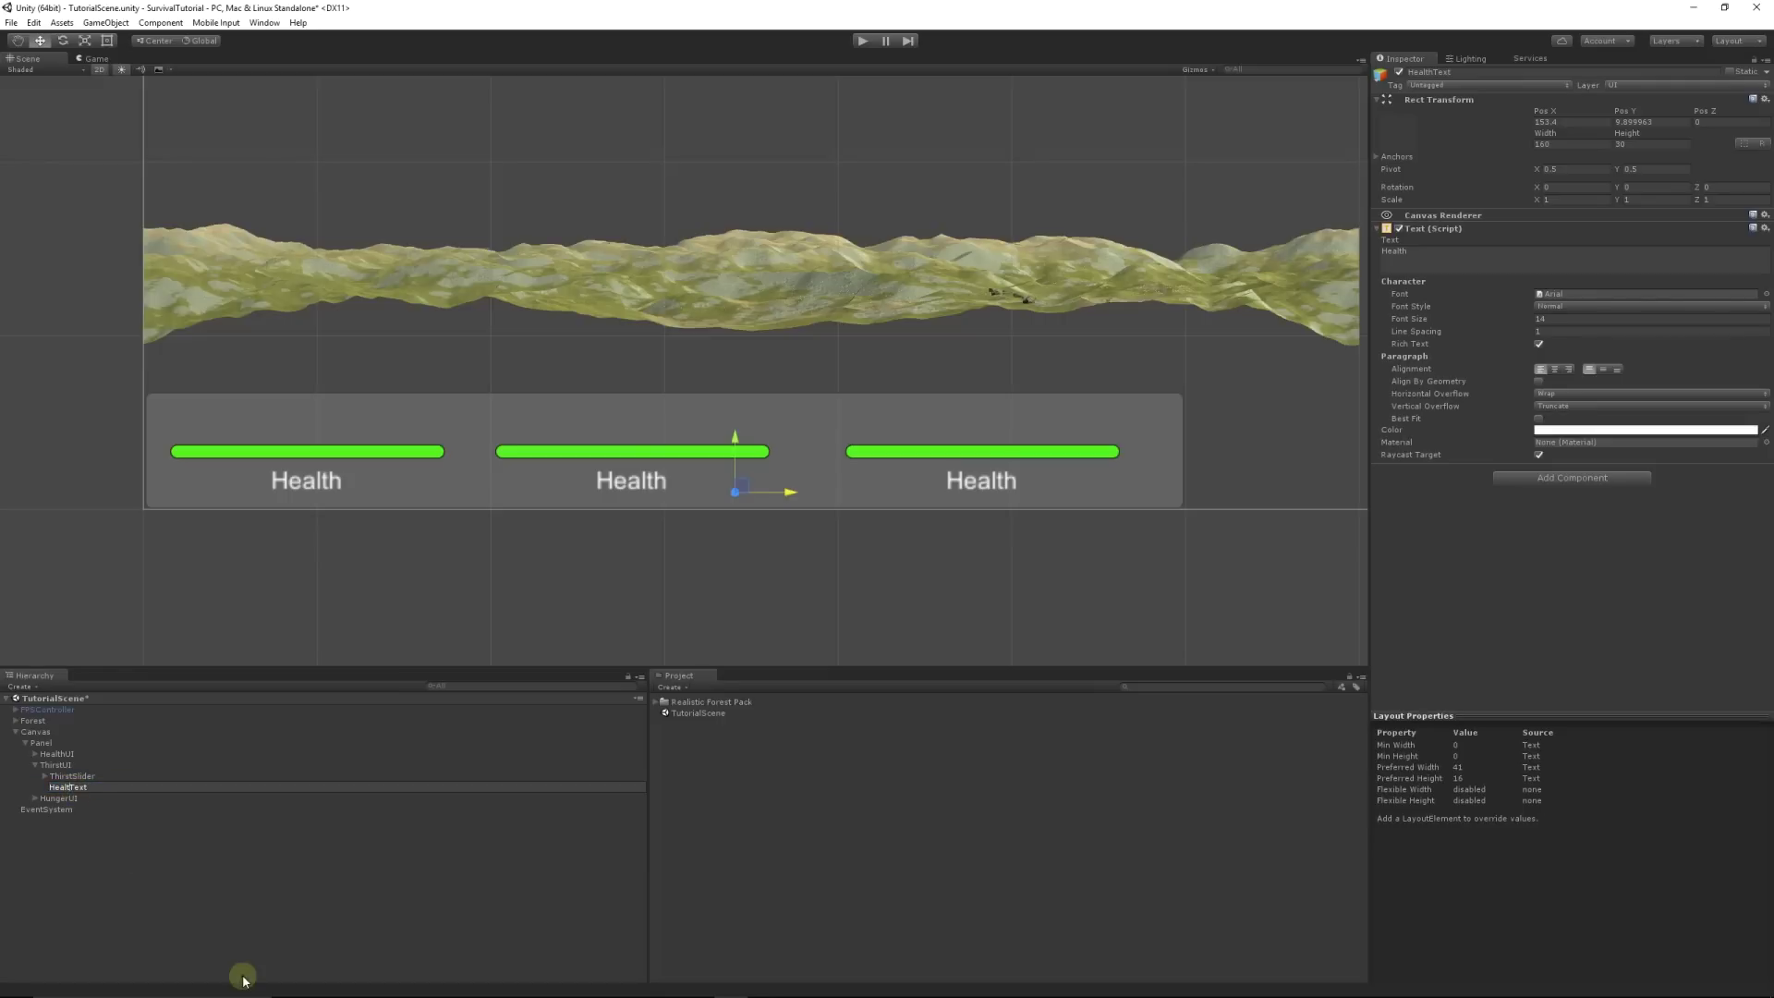
{"action": "type", "text": "ThirstText"}
{"action": "key", "text": "Return"}
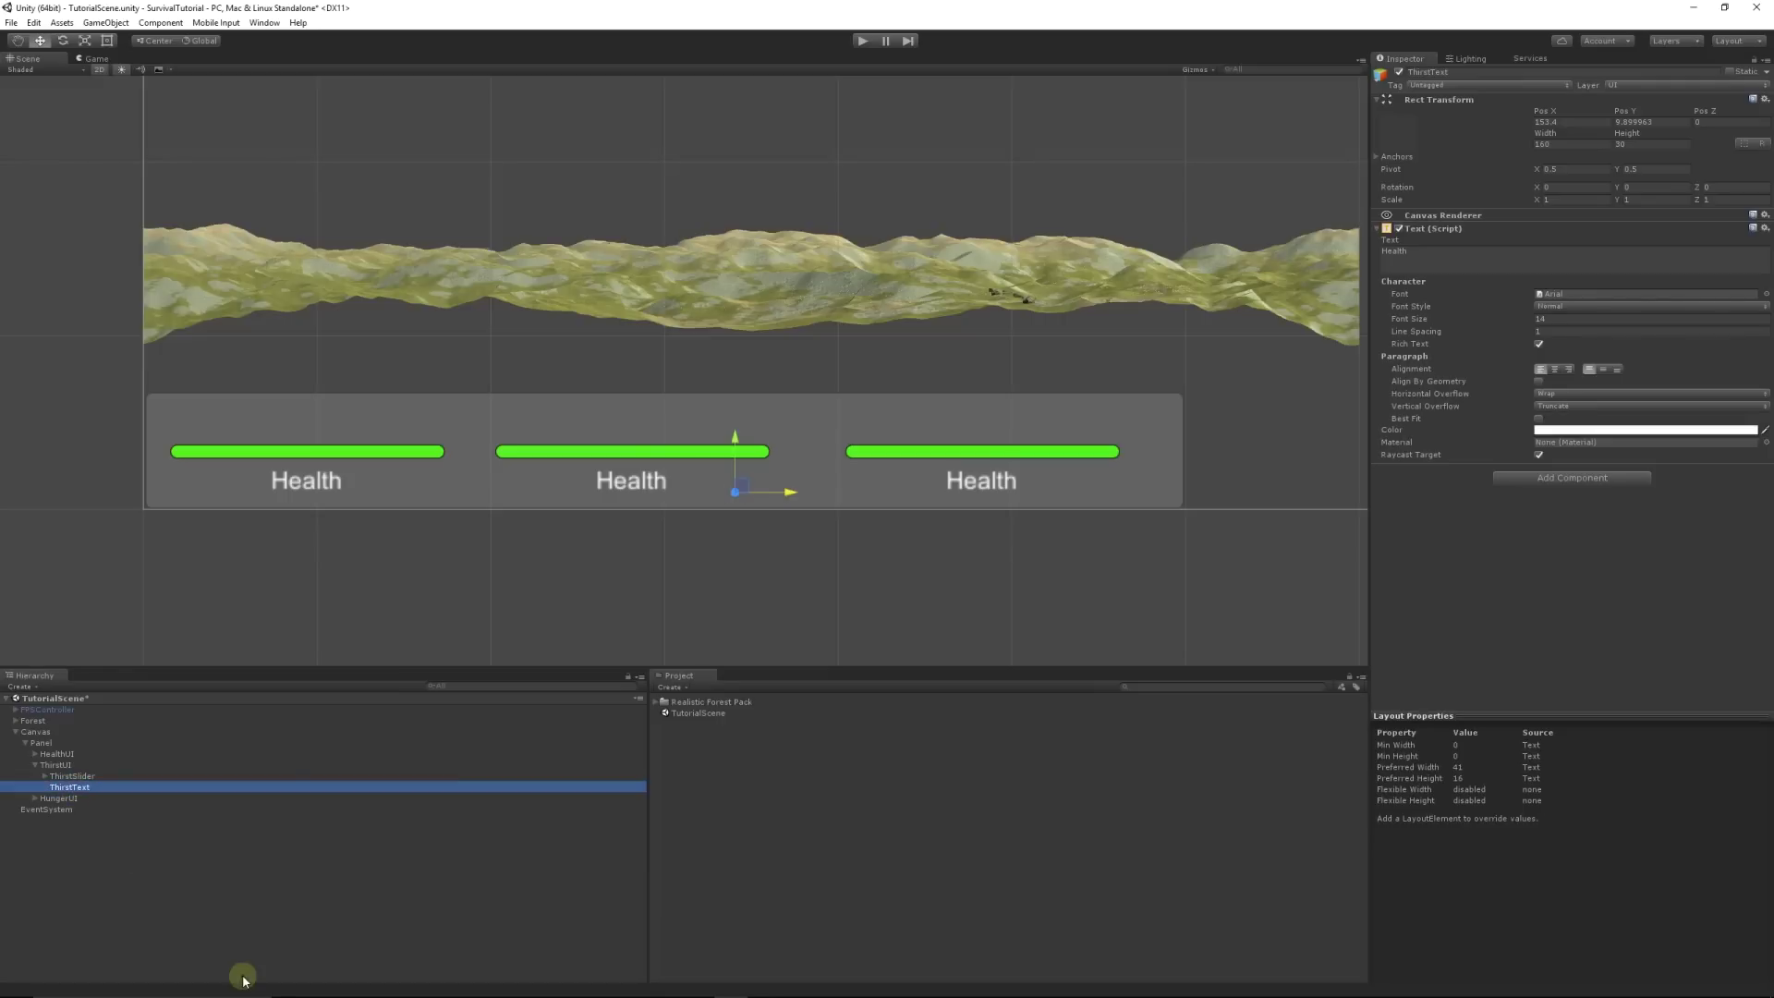
Step: Begin renaming HungerUI's slider, then expand ThirstSlider to reveal its parts
{"action": "left_click", "coordinate": [35, 798]}
{"action": "left_click", "coordinate": [73, 809]}
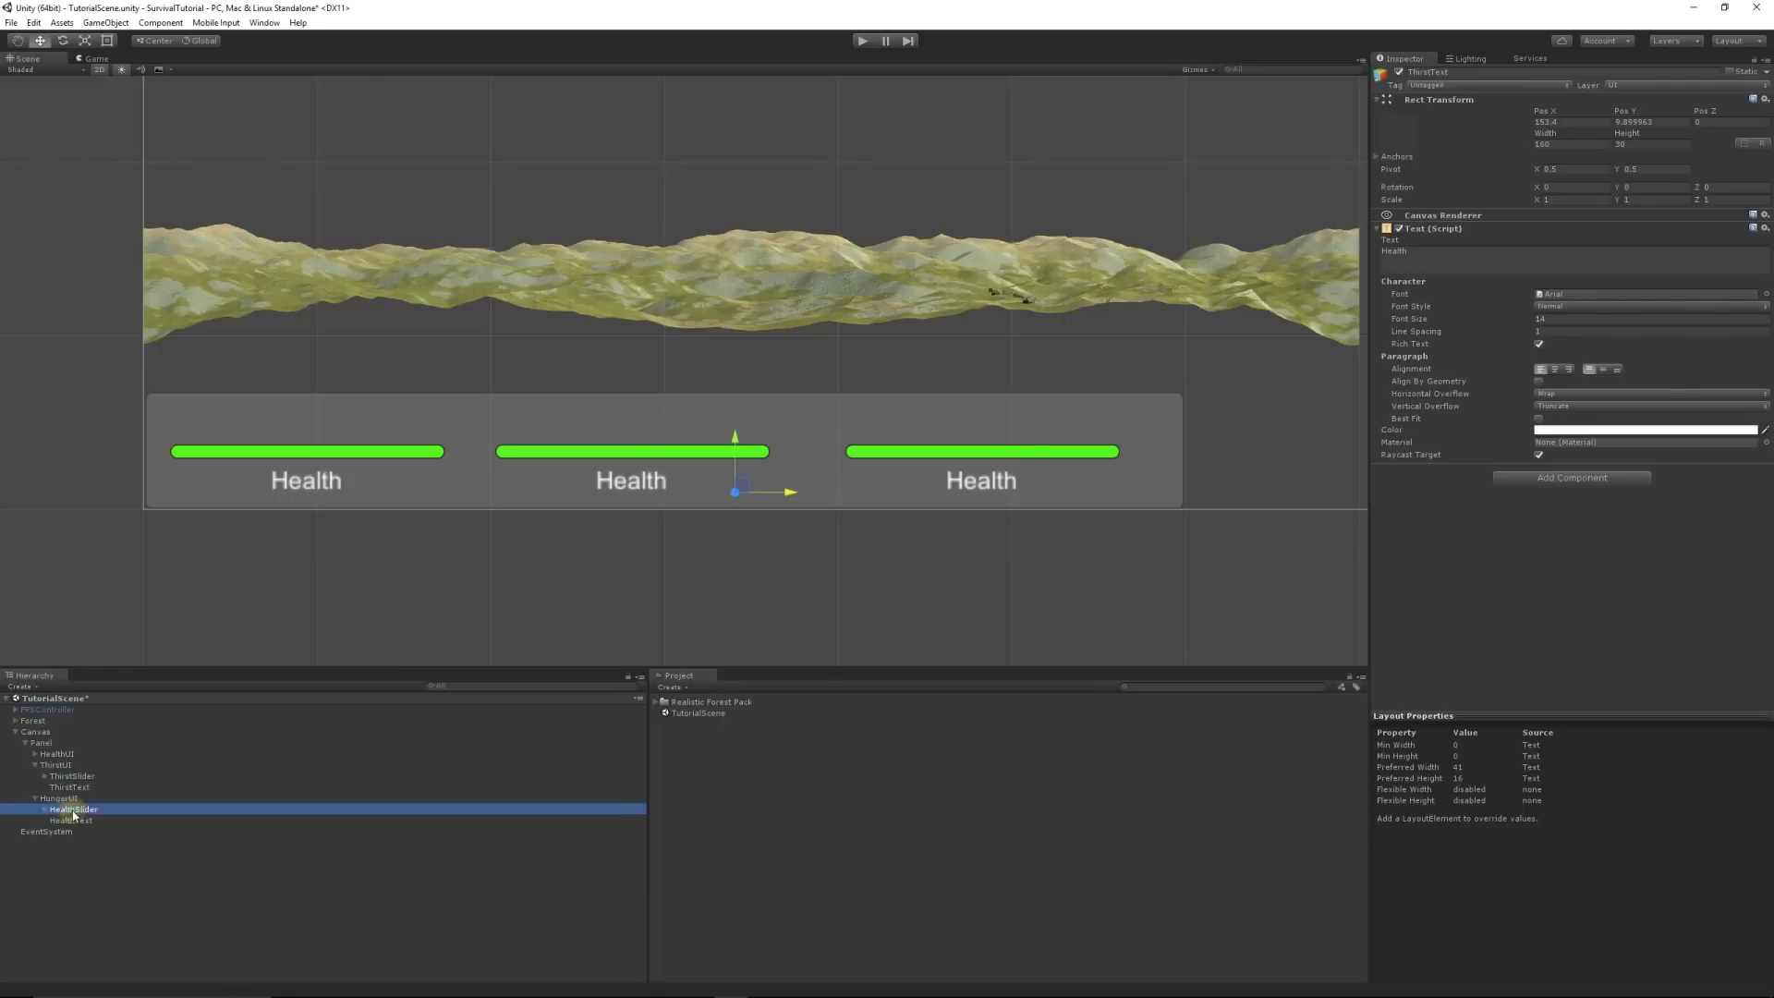
{"action": "left_click", "coordinate": [74, 810]}
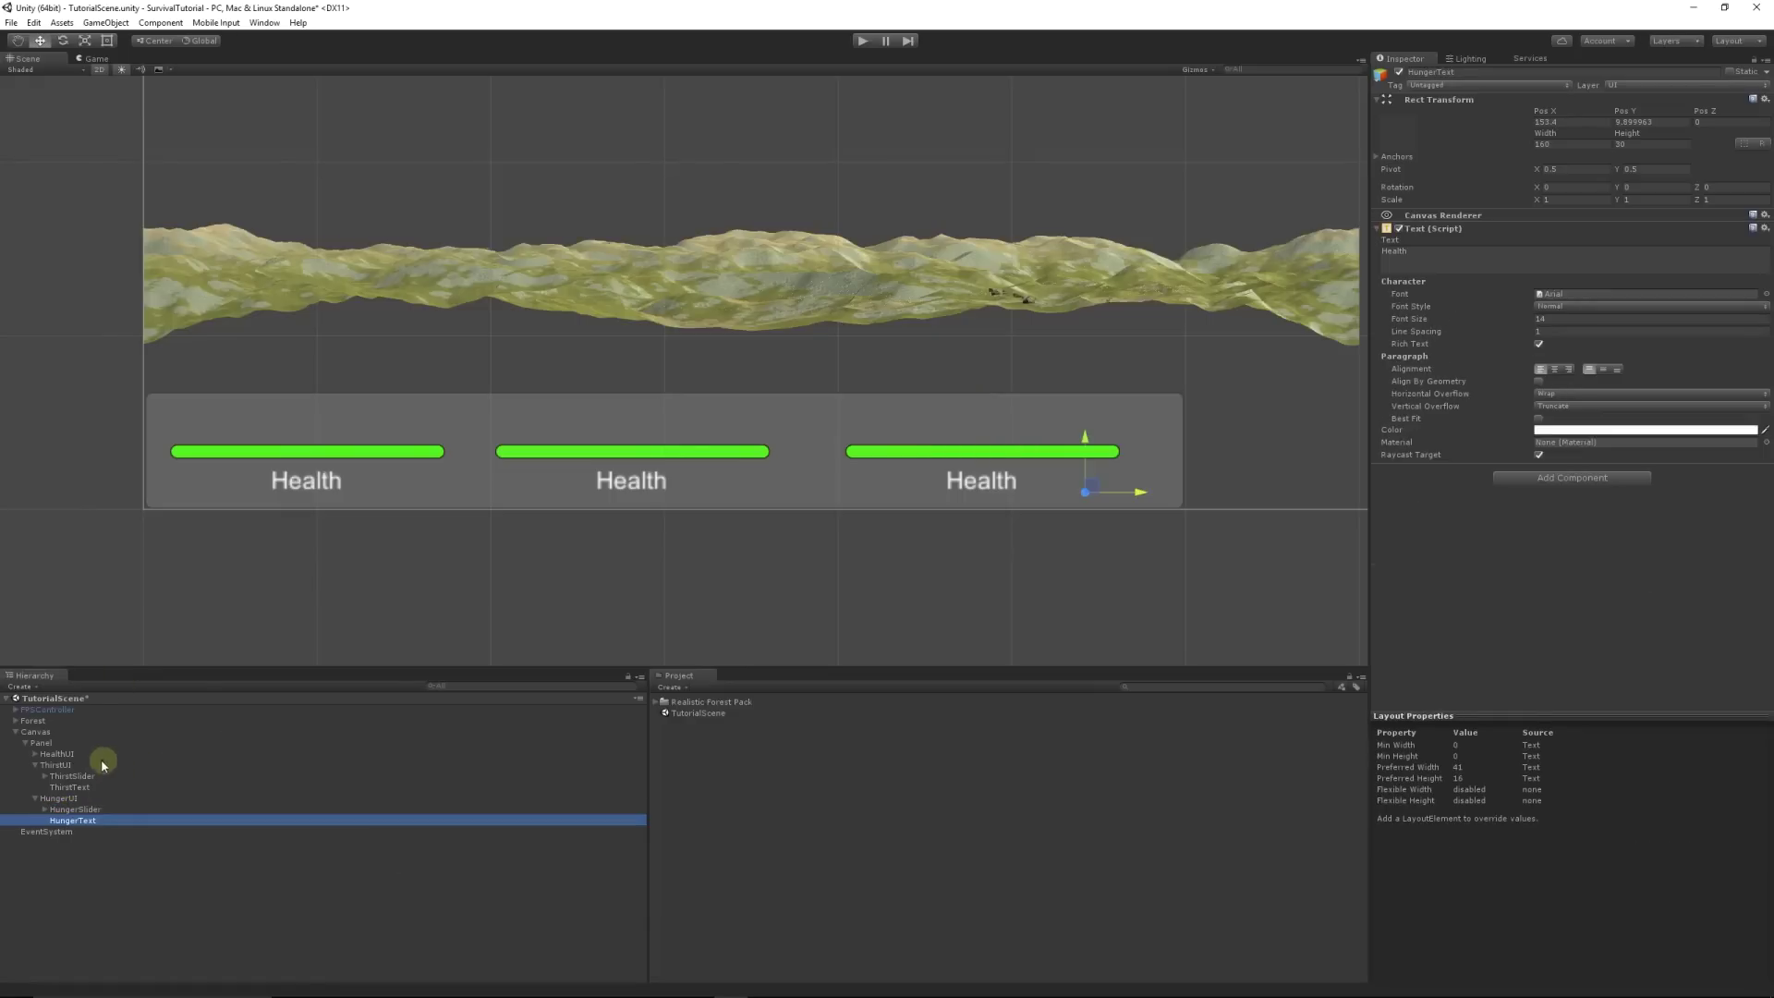
{"action": "left_click", "coordinate": [82, 774]}
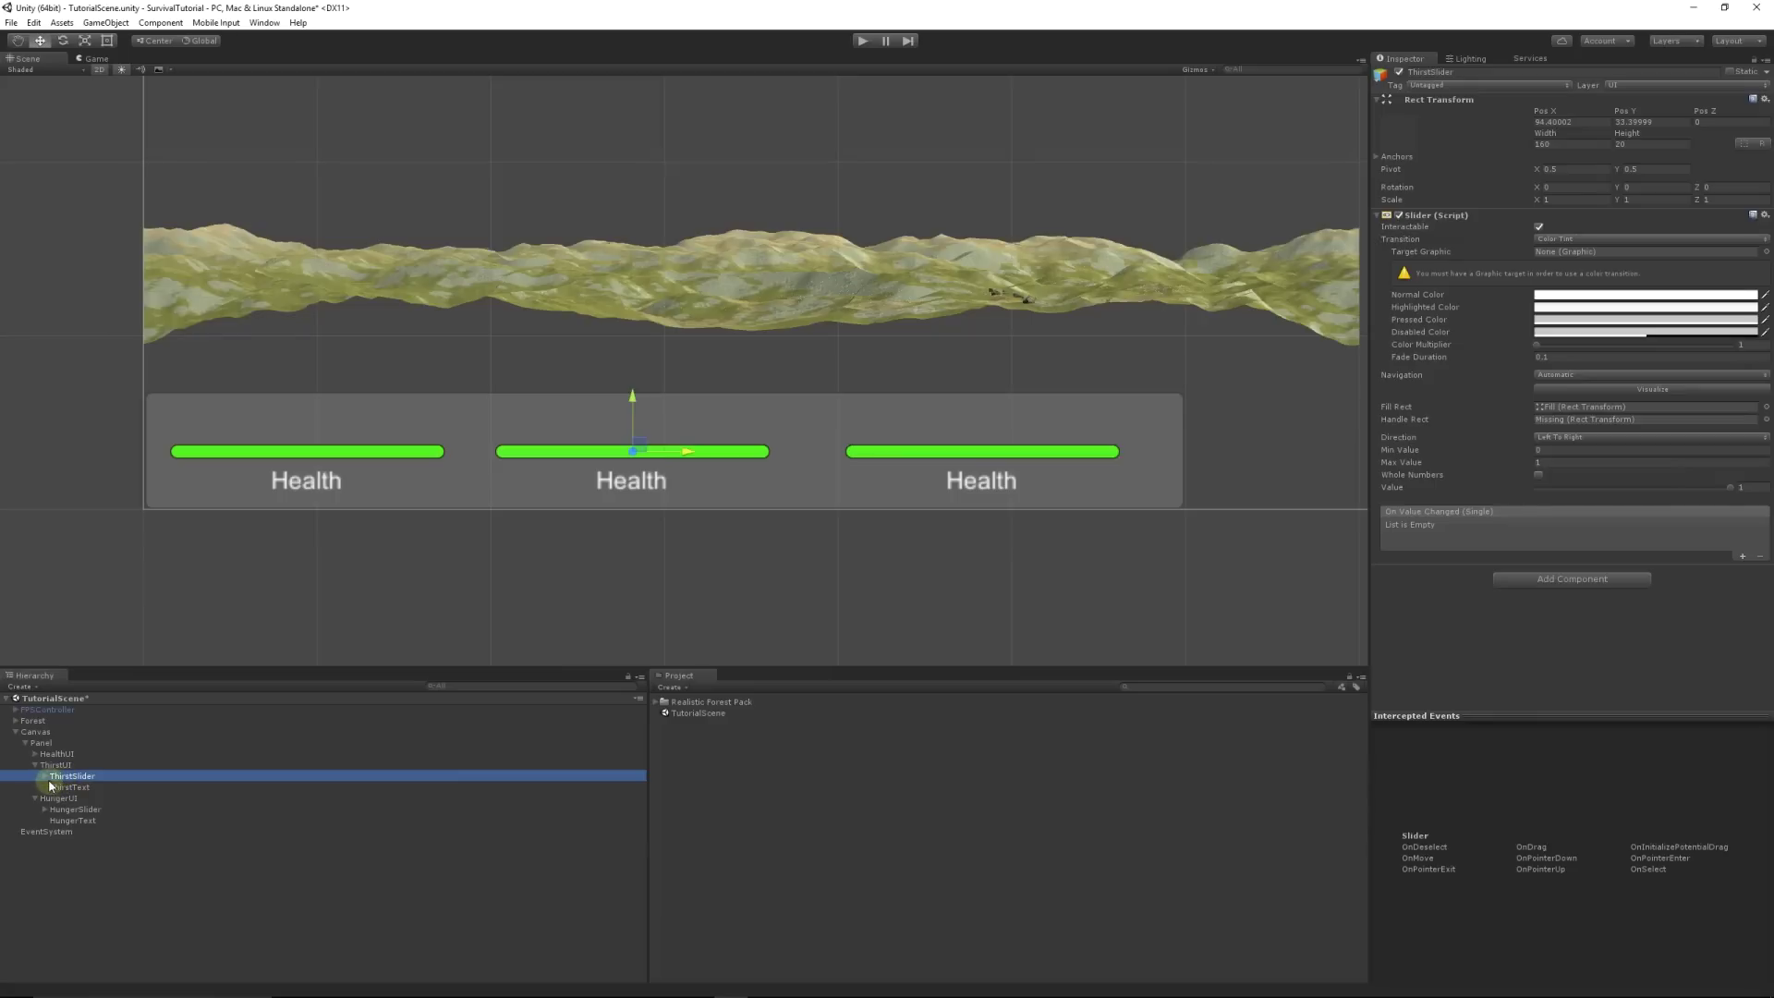
{"action": "left_click", "coordinate": [44, 779]}
Step: Lower the Thirst bar's value to 0.703 and make its fill blue
{"action": "left_click", "coordinate": [81, 787]}
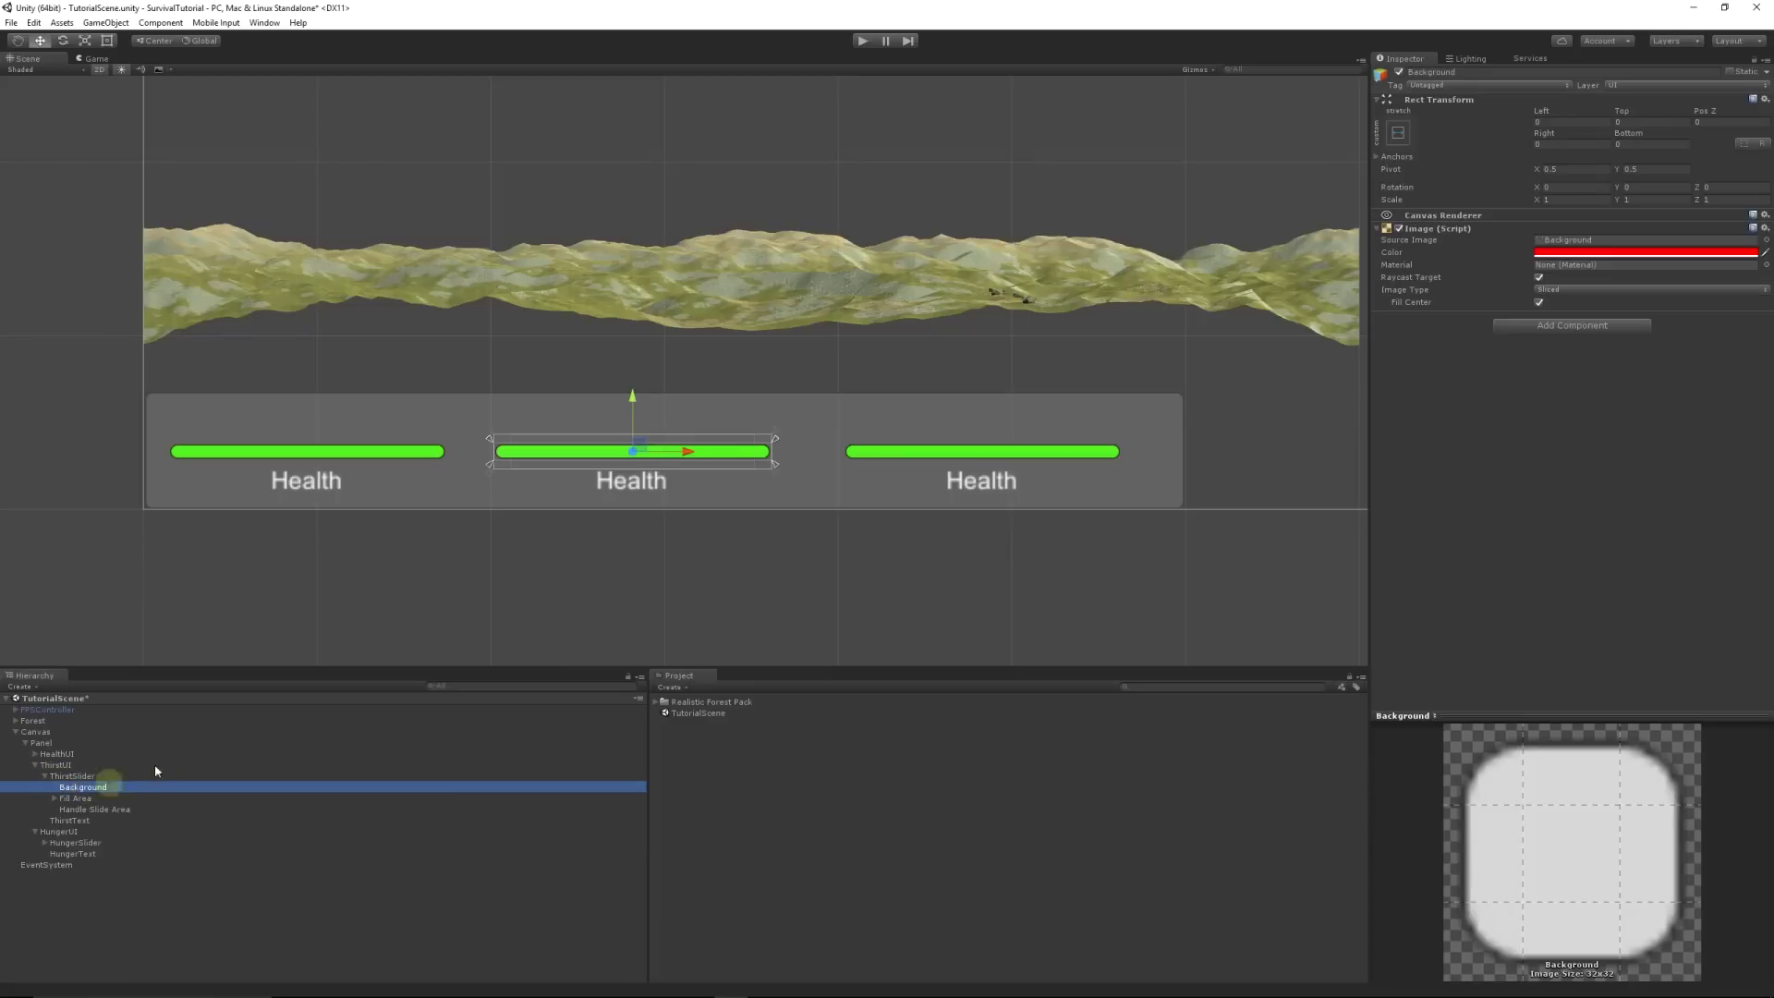
{"action": "left_click", "coordinate": [88, 776]}
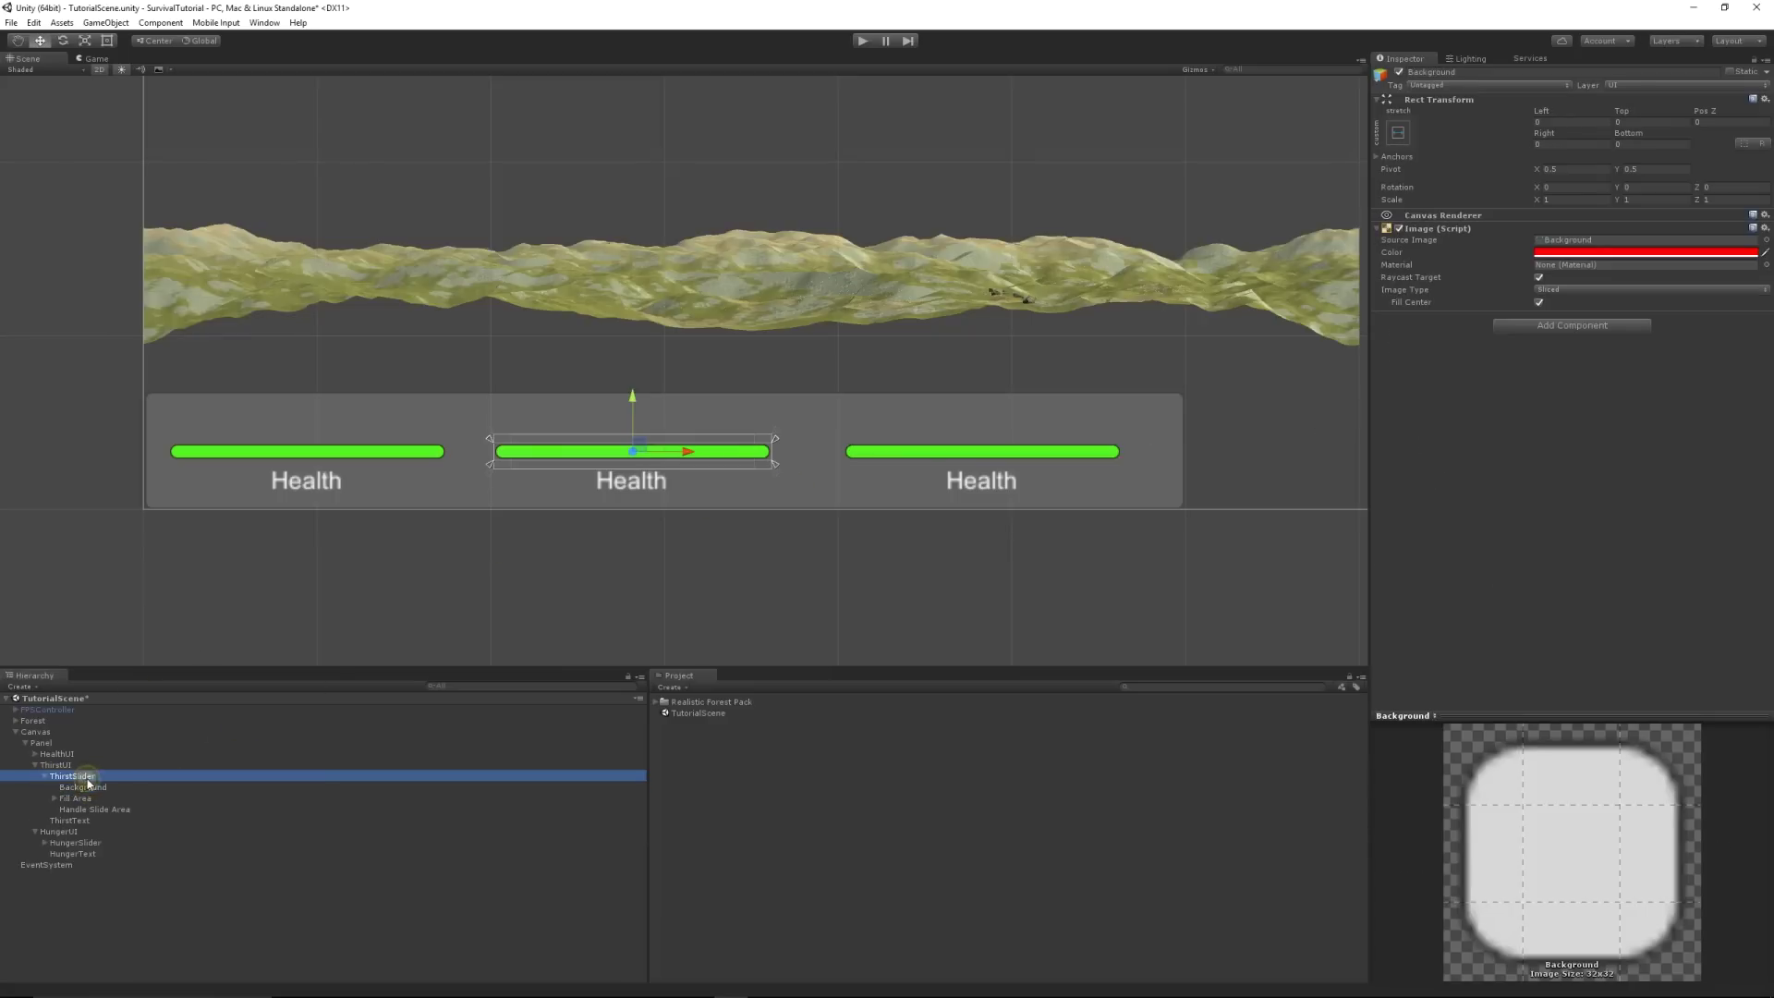
{"action": "left_click_drag", "start_coordinate": [1712, 489], "coordinate": [1672, 488]}
{"action": "left_click", "coordinate": [93, 789]}
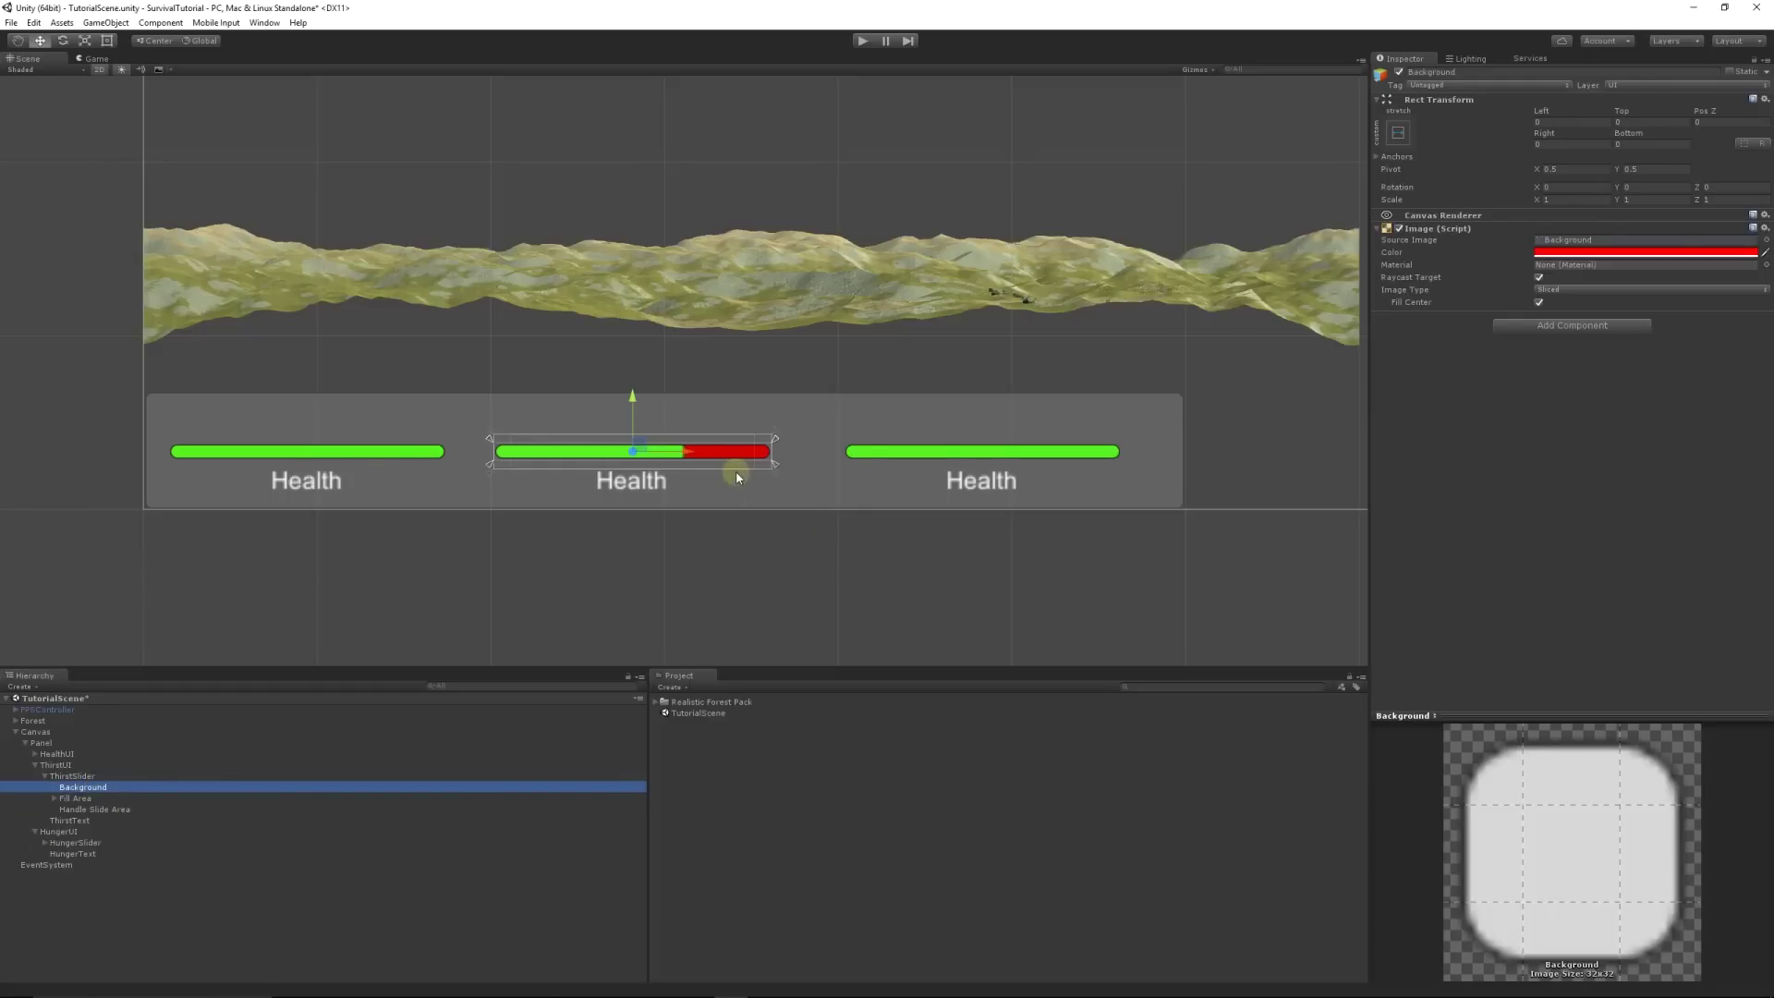
{"action": "left_click", "coordinate": [55, 798]}
{"action": "left_click", "coordinate": [64, 809]}
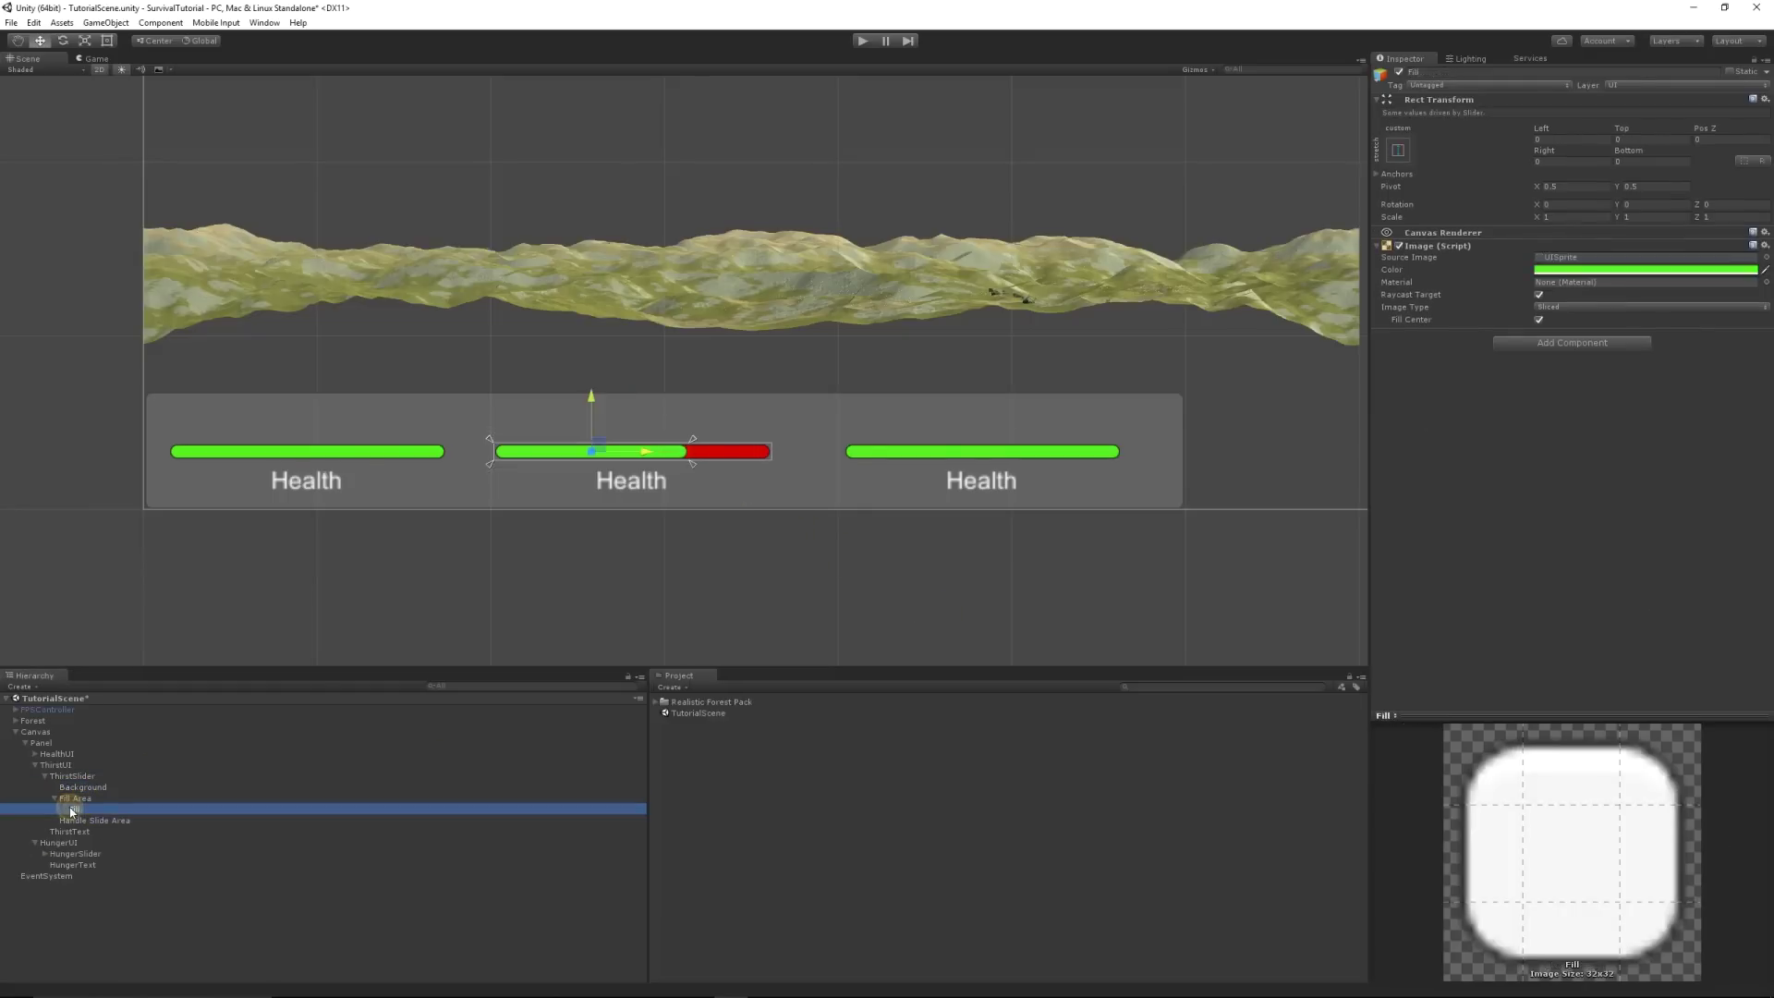
{"action": "left_click", "coordinate": [1563, 270]}
{"action": "mouse_move", "coordinate": [1050, 371]}
{"action": "left_mouse_down"}
{"action": "mouse_move", "coordinate": [1051, 347]}
{"action": "mouse_move", "coordinate": [1010, 346]}
{"action": "mouse_move", "coordinate": [1025, 306]}
{"action": "left_mouse_up"}
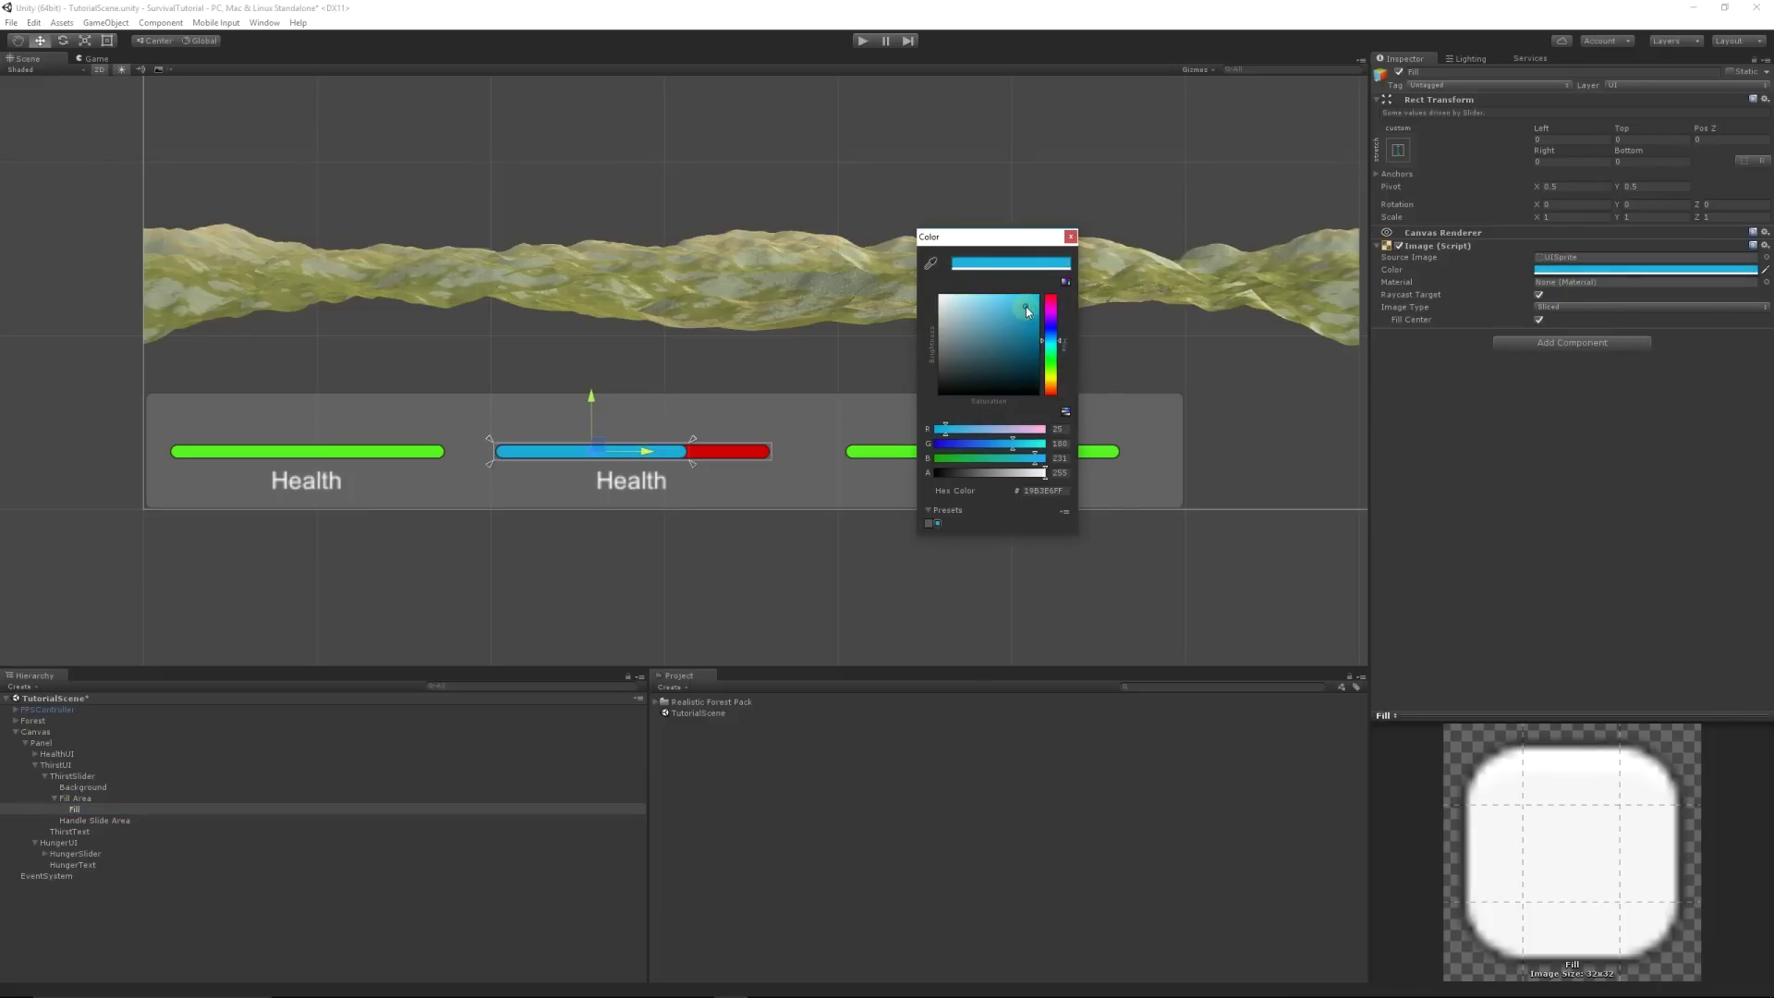
{"action": "left_click", "coordinate": [1069, 236]}
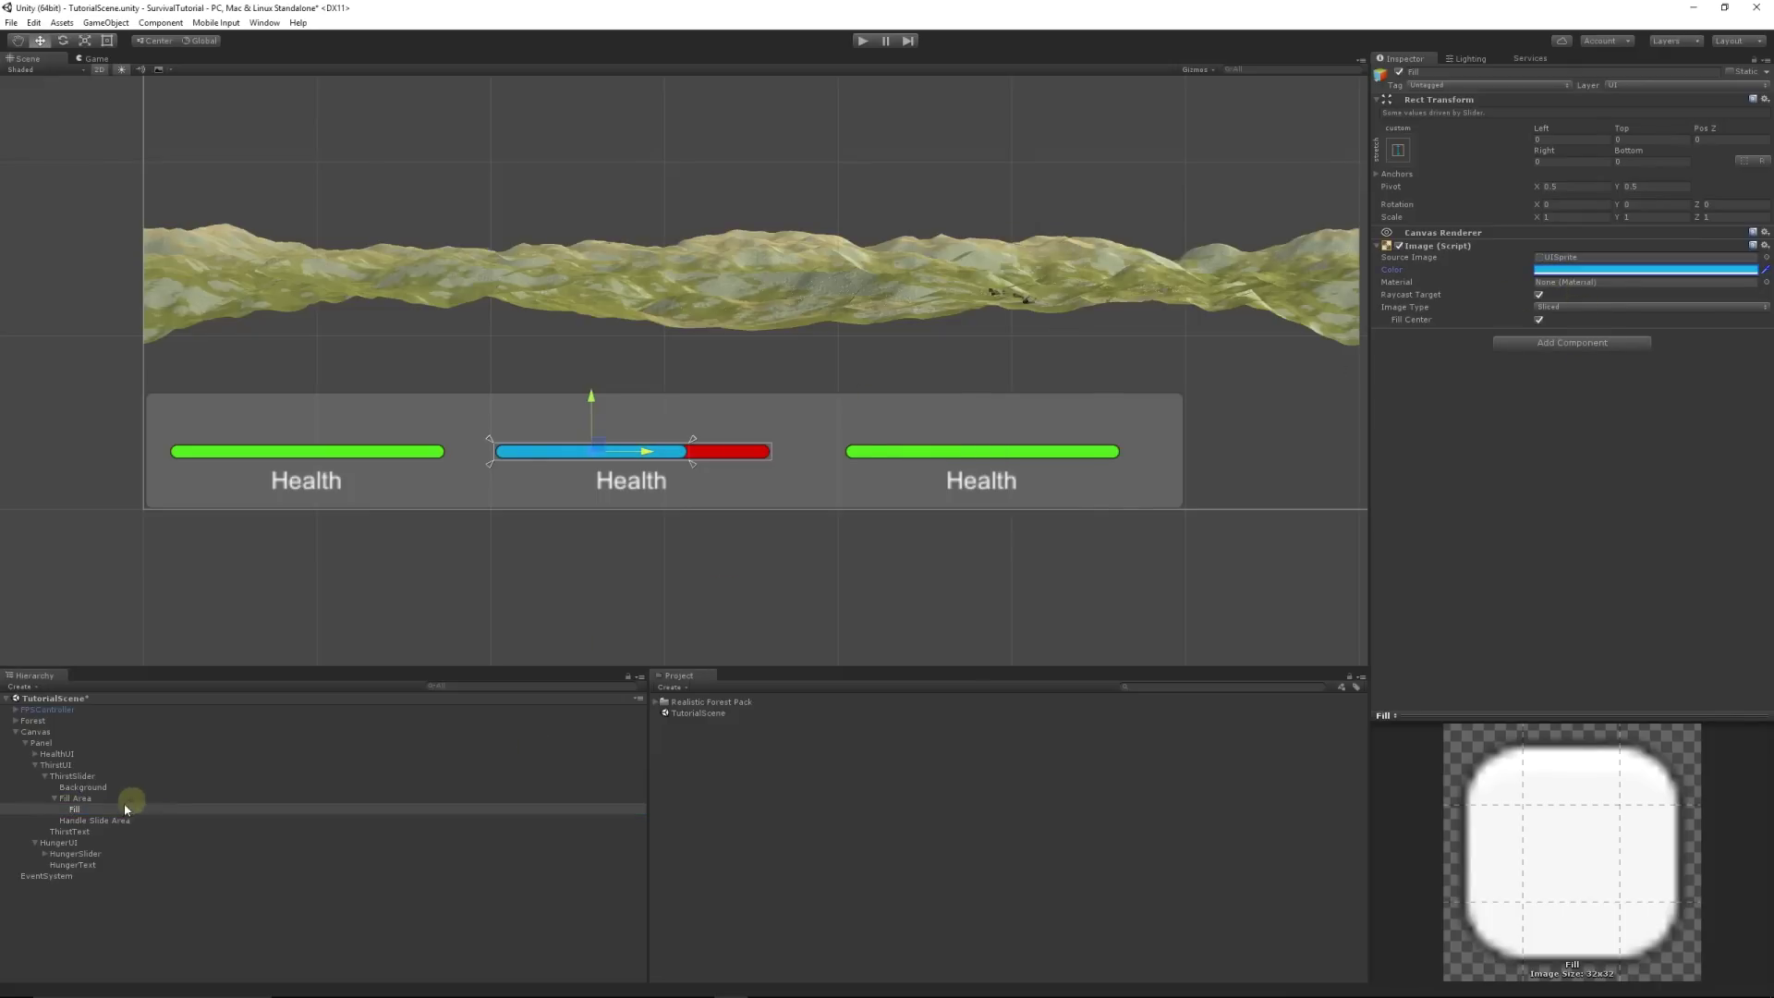
Step: Change the middle label's text to Thirst
{"action": "left_click", "coordinate": [54, 798]}
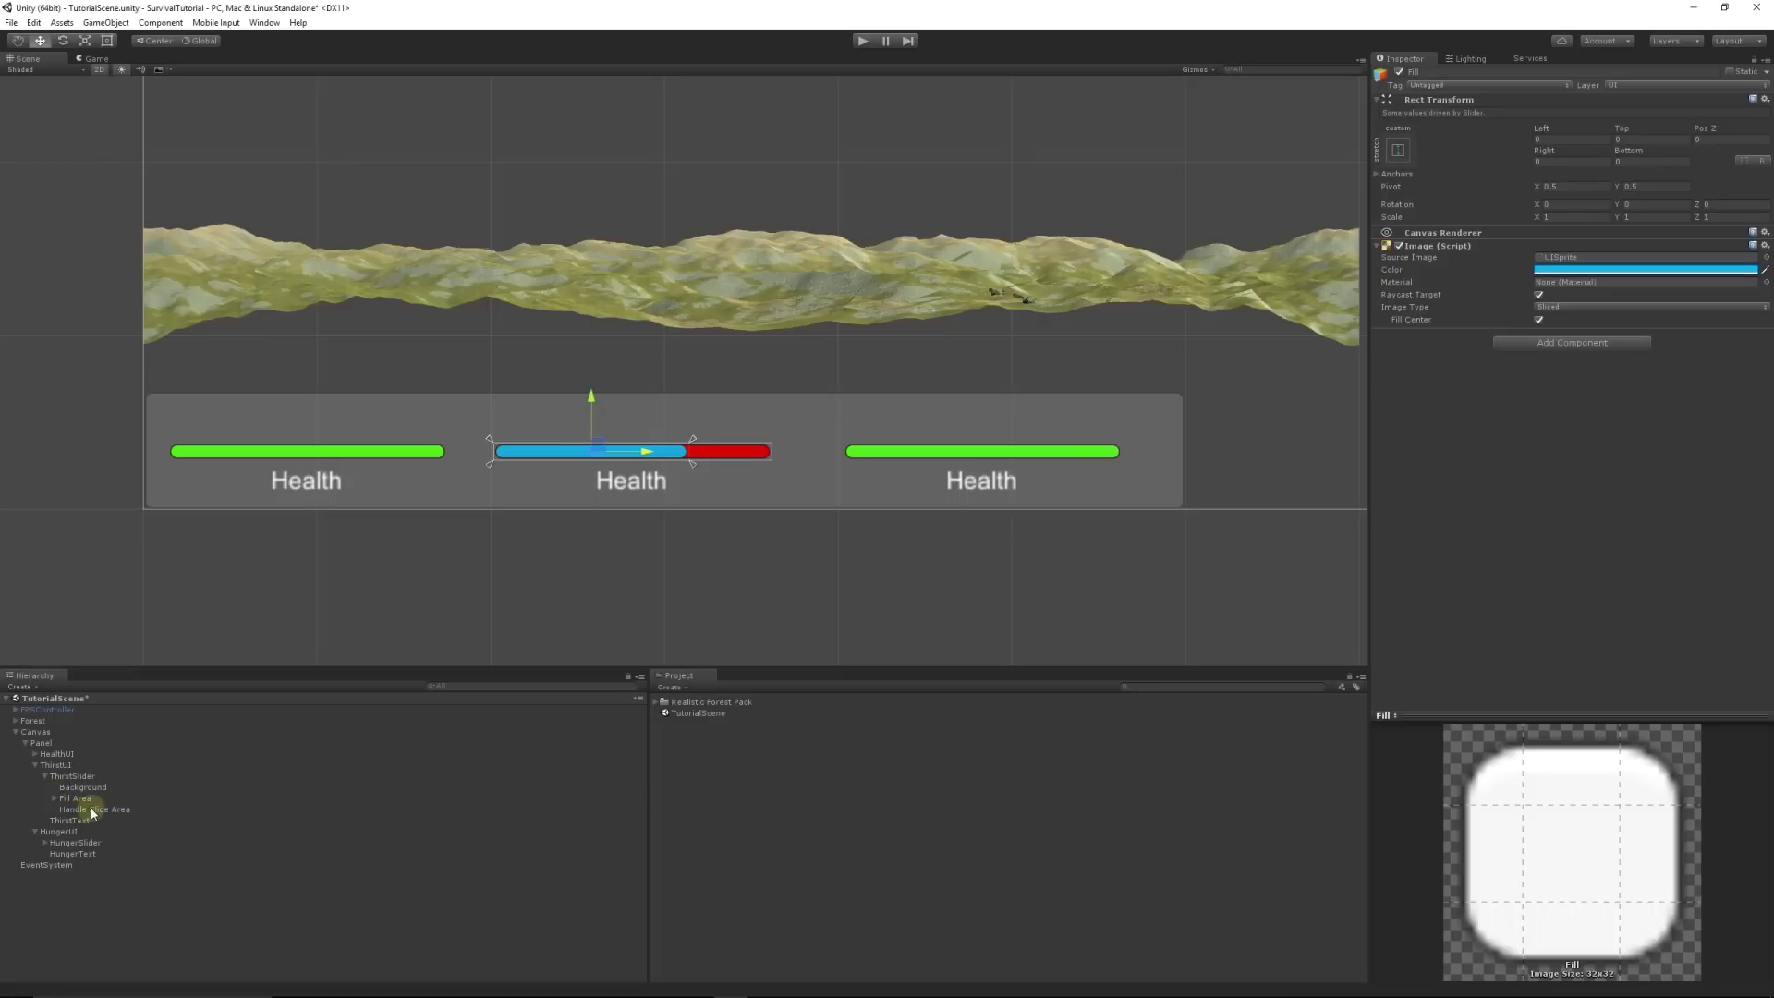
{"action": "left_click", "coordinate": [44, 777]}
{"action": "left_click", "coordinate": [69, 788]}
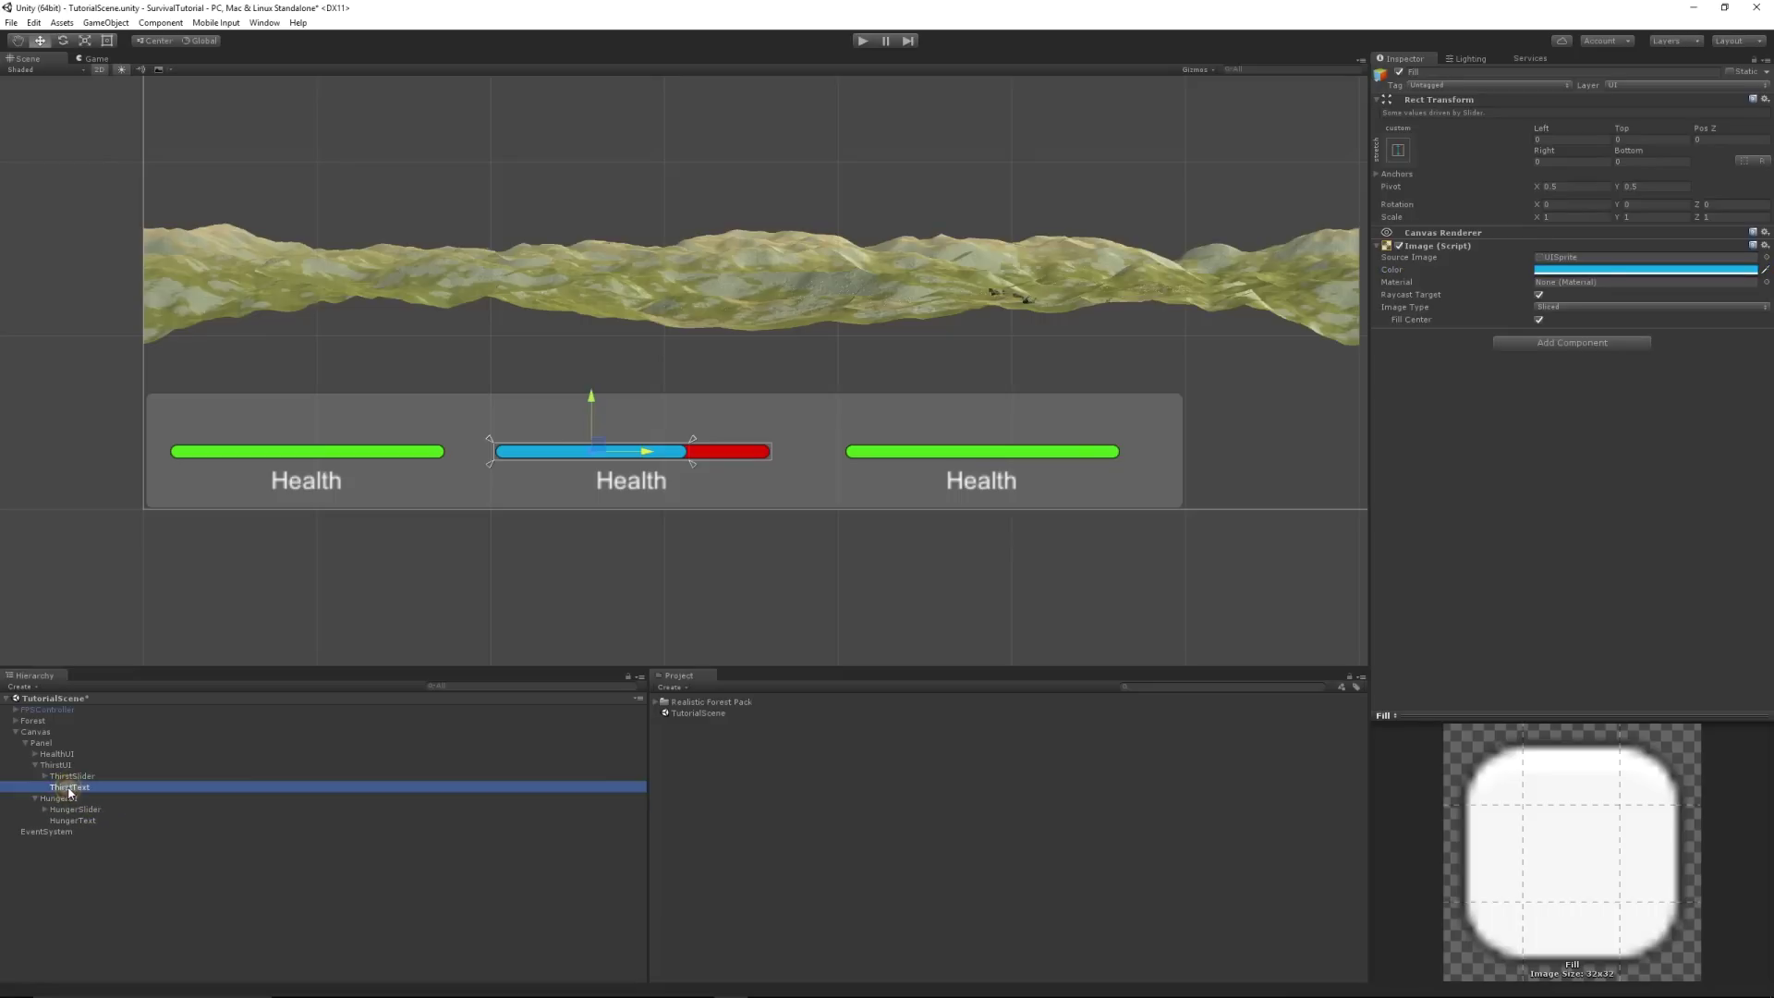
{"action": "left_click", "coordinate": [1402, 253]}
{"action": "type", "text": "Thirst"}
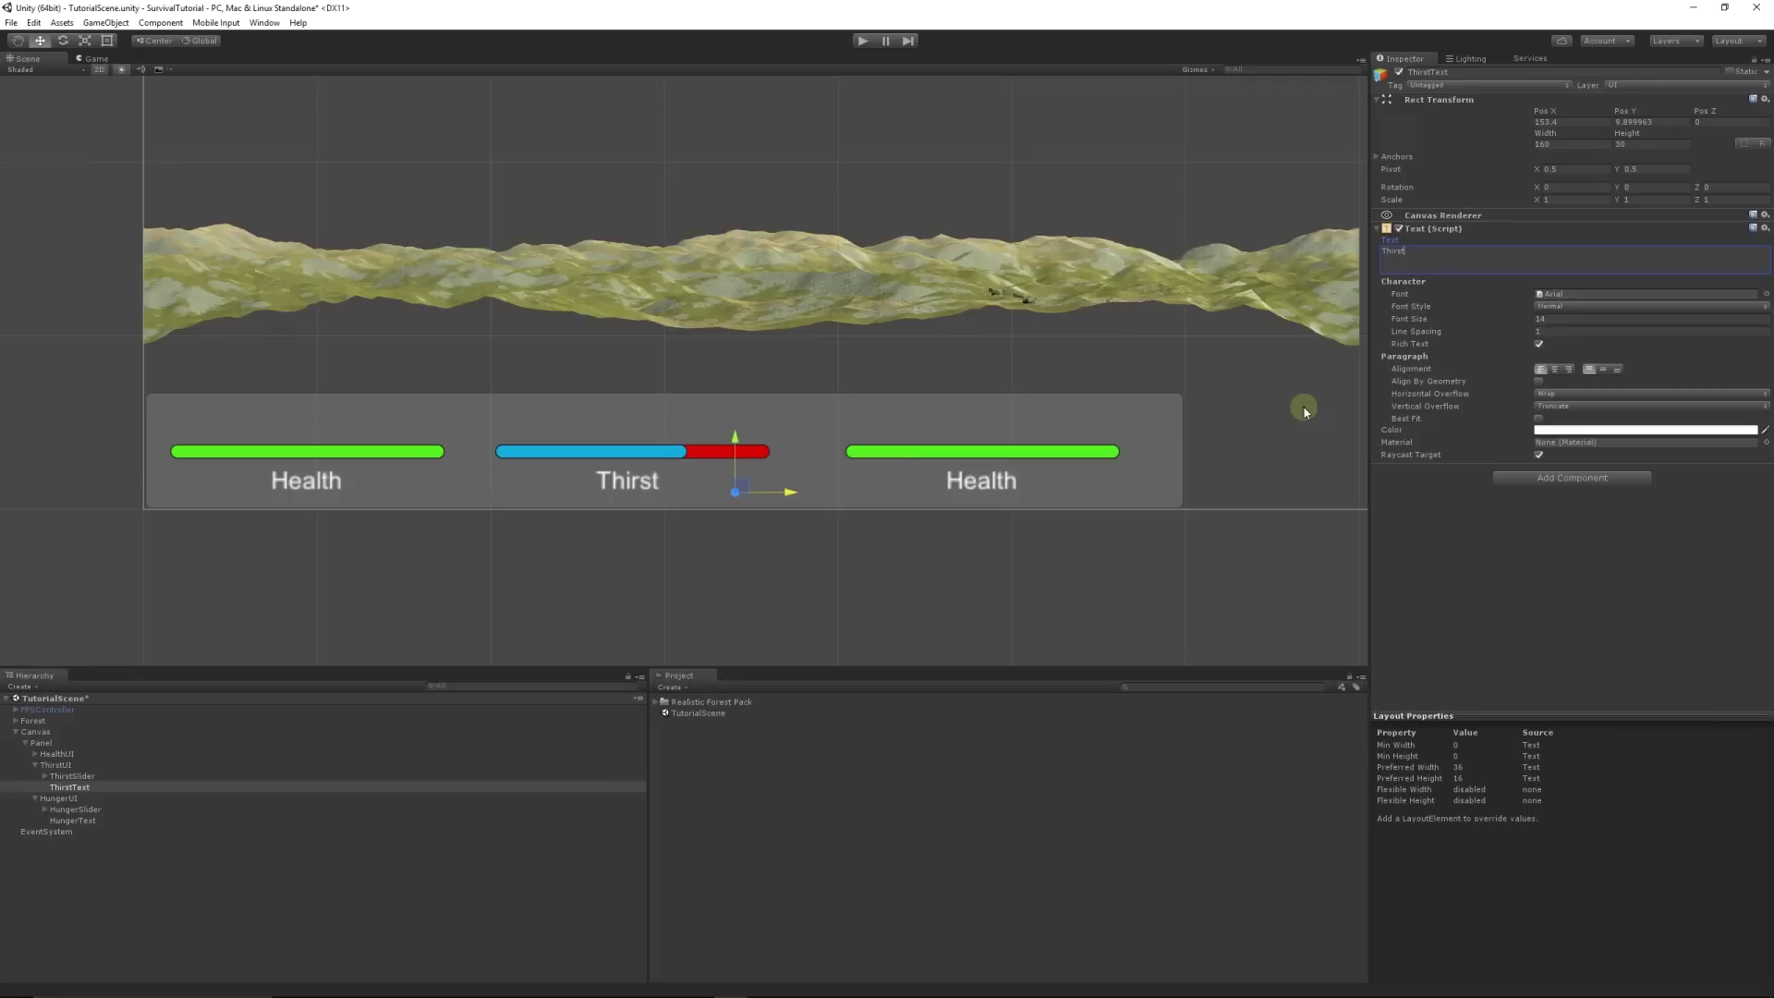
Step: Lower the Hunger bar's value to 0.646 and label it Hunger
{"action": "left_click", "coordinate": [104, 811]}
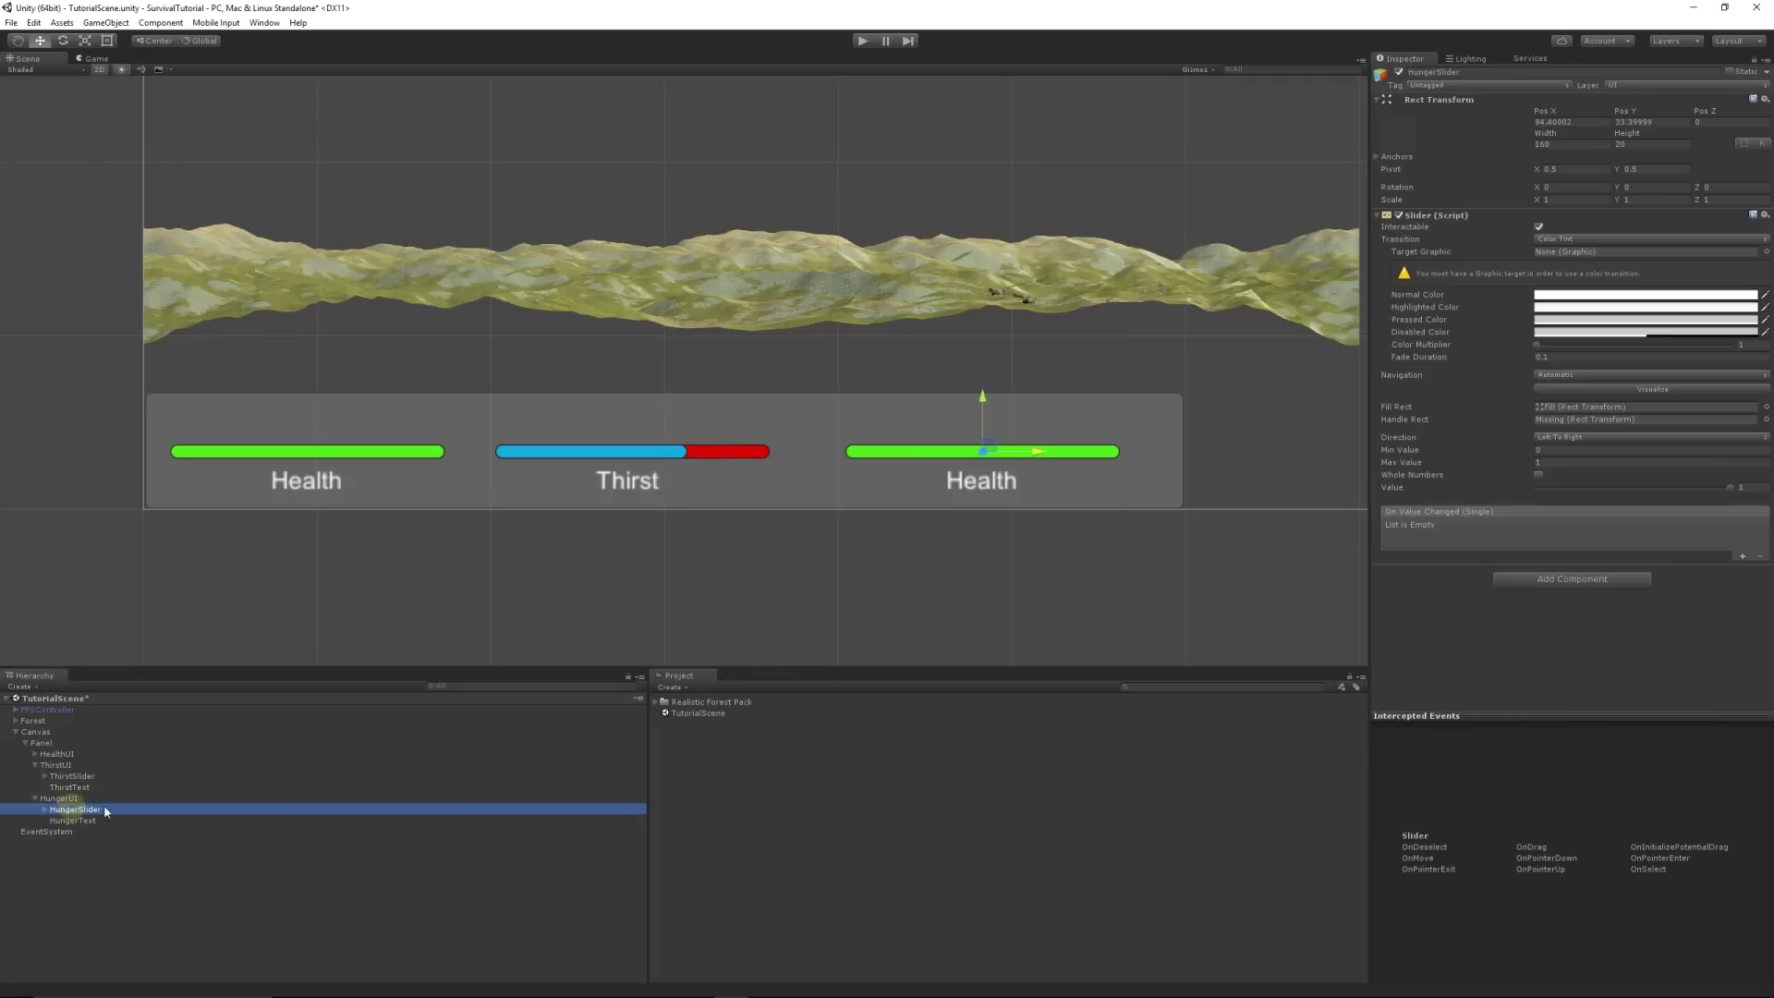
{"action": "left_click_drag", "start_coordinate": [1729, 488], "coordinate": [1660, 500]}
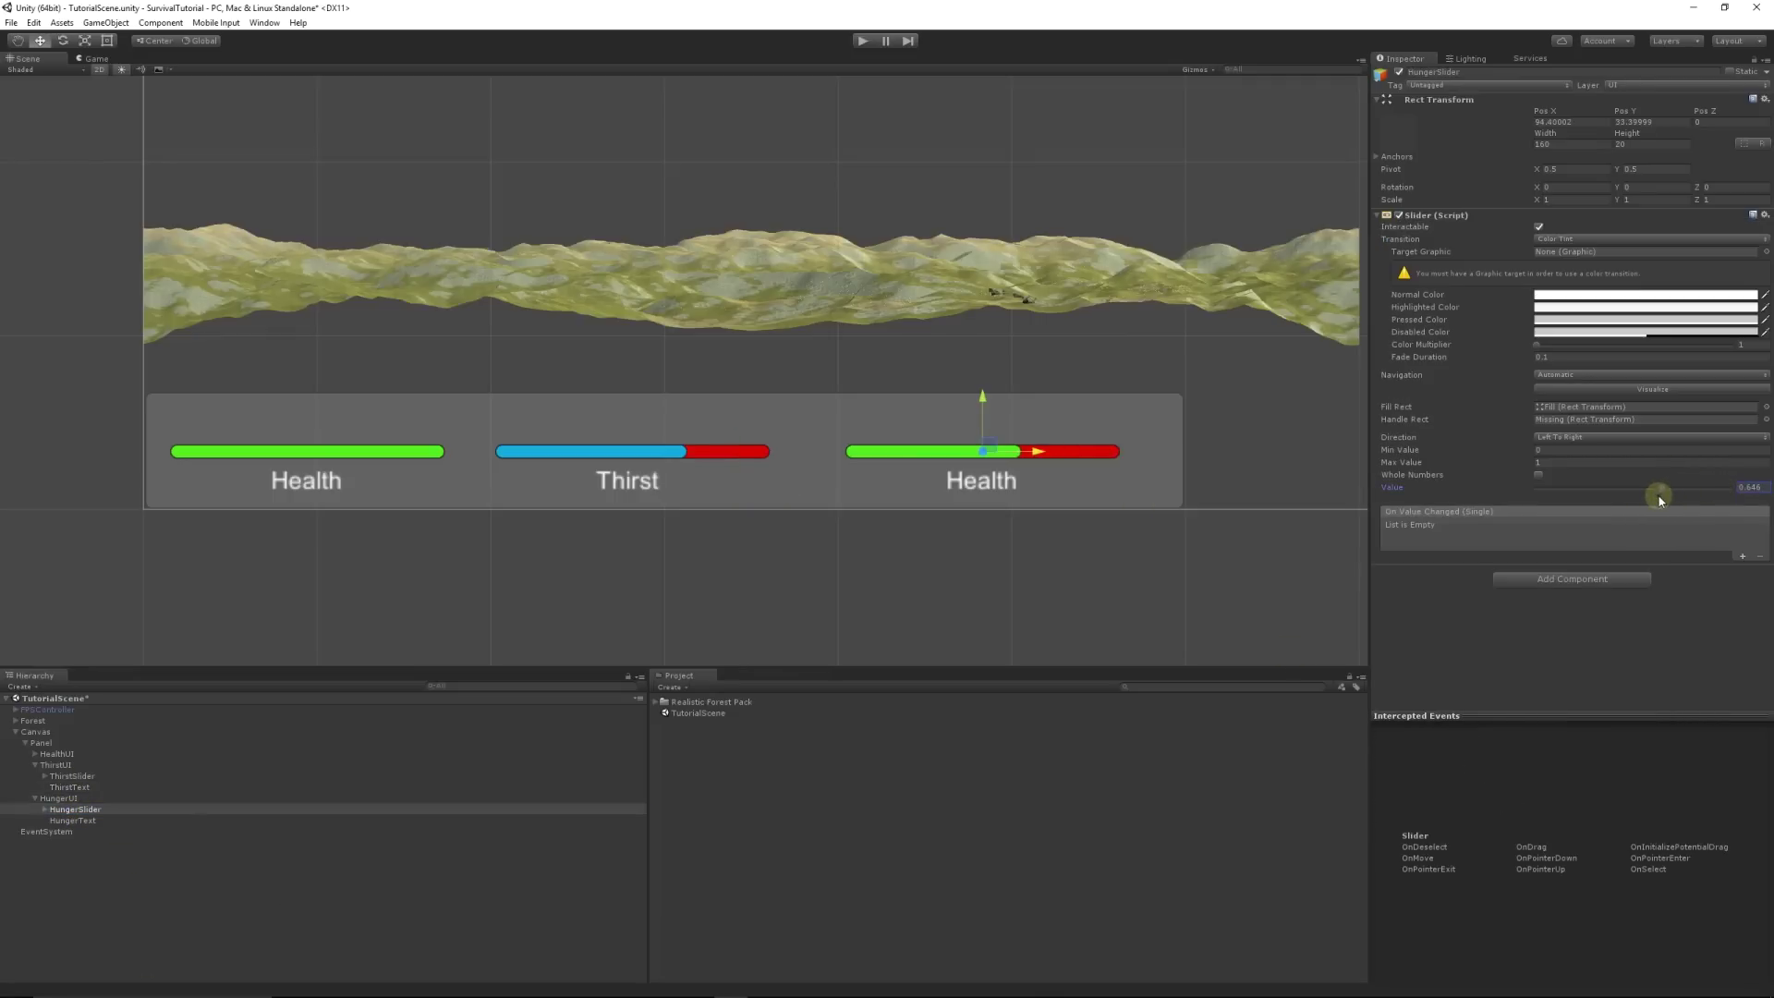
{"action": "left_click", "coordinate": [80, 820]}
{"action": "left_click", "coordinate": [1466, 251]}
{"action": "type", "text": "Hunger"}
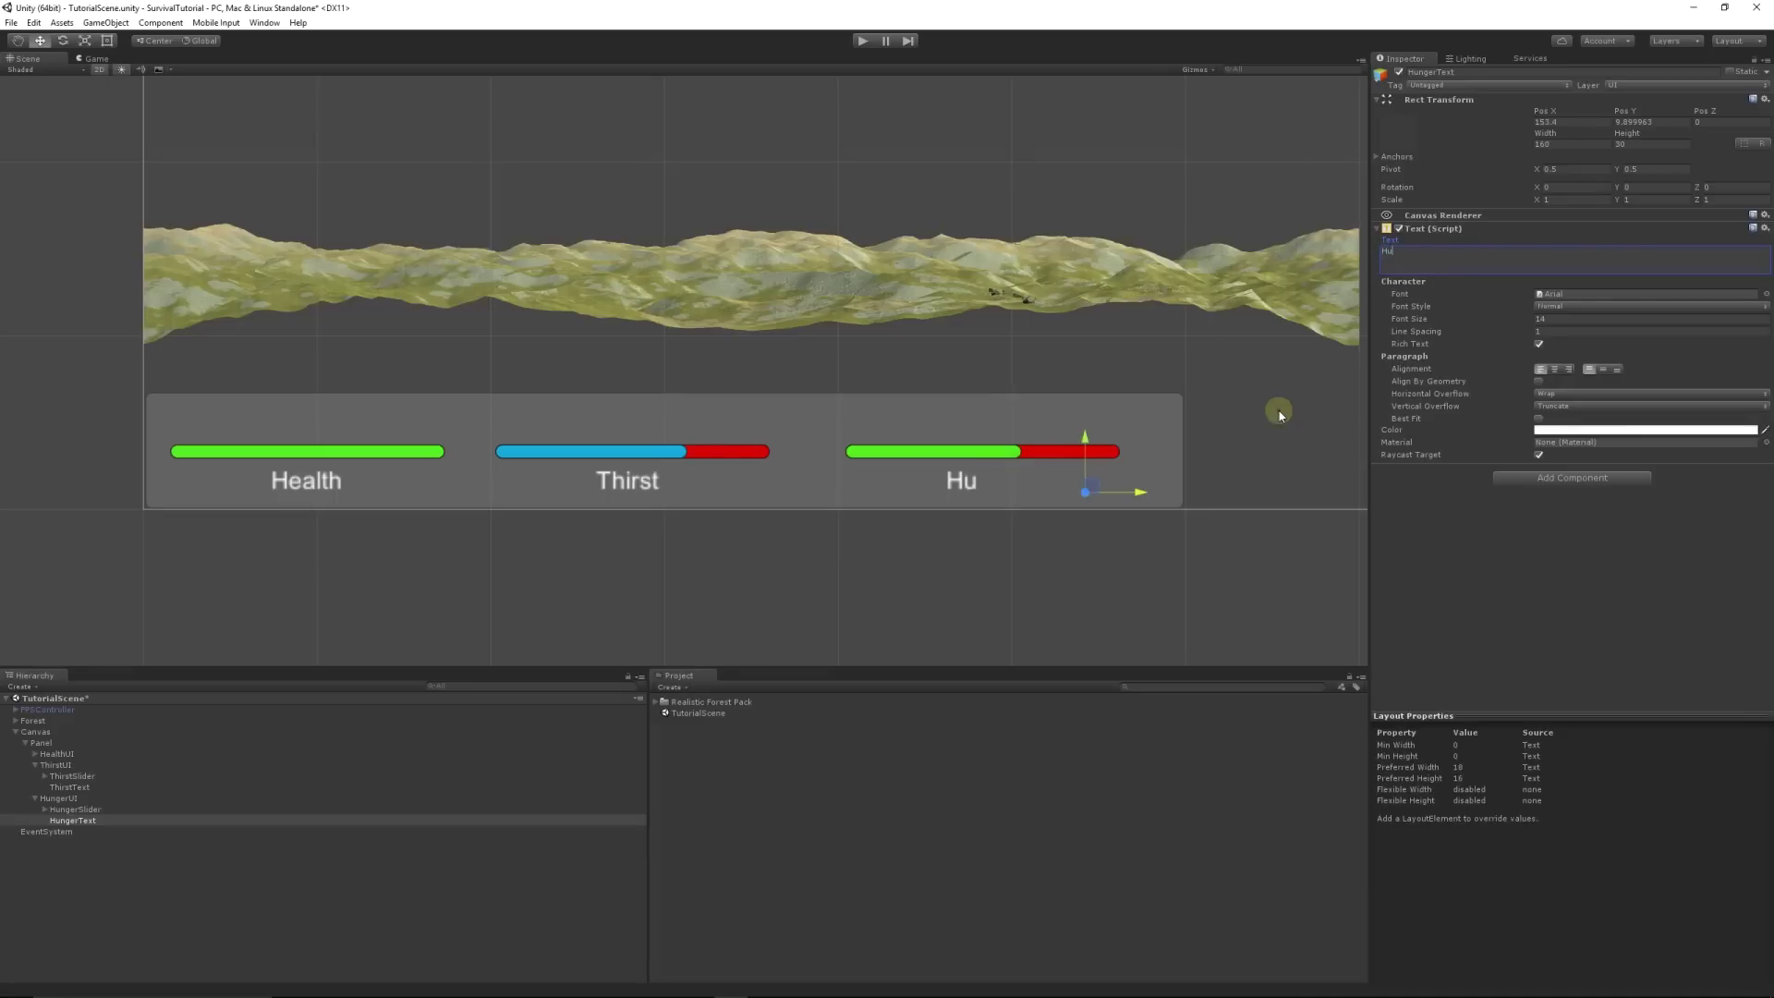
Step: Colour the Hunger bar's fill bright yellow and check it in the Game view
{"action": "left_click", "coordinate": [70, 810]}
{"action": "left_click", "coordinate": [45, 809]}
{"action": "left_click", "coordinate": [55, 832]}
{"action": "left_click", "coordinate": [74, 842]}
{"action": "left_click", "coordinate": [1595, 269]}
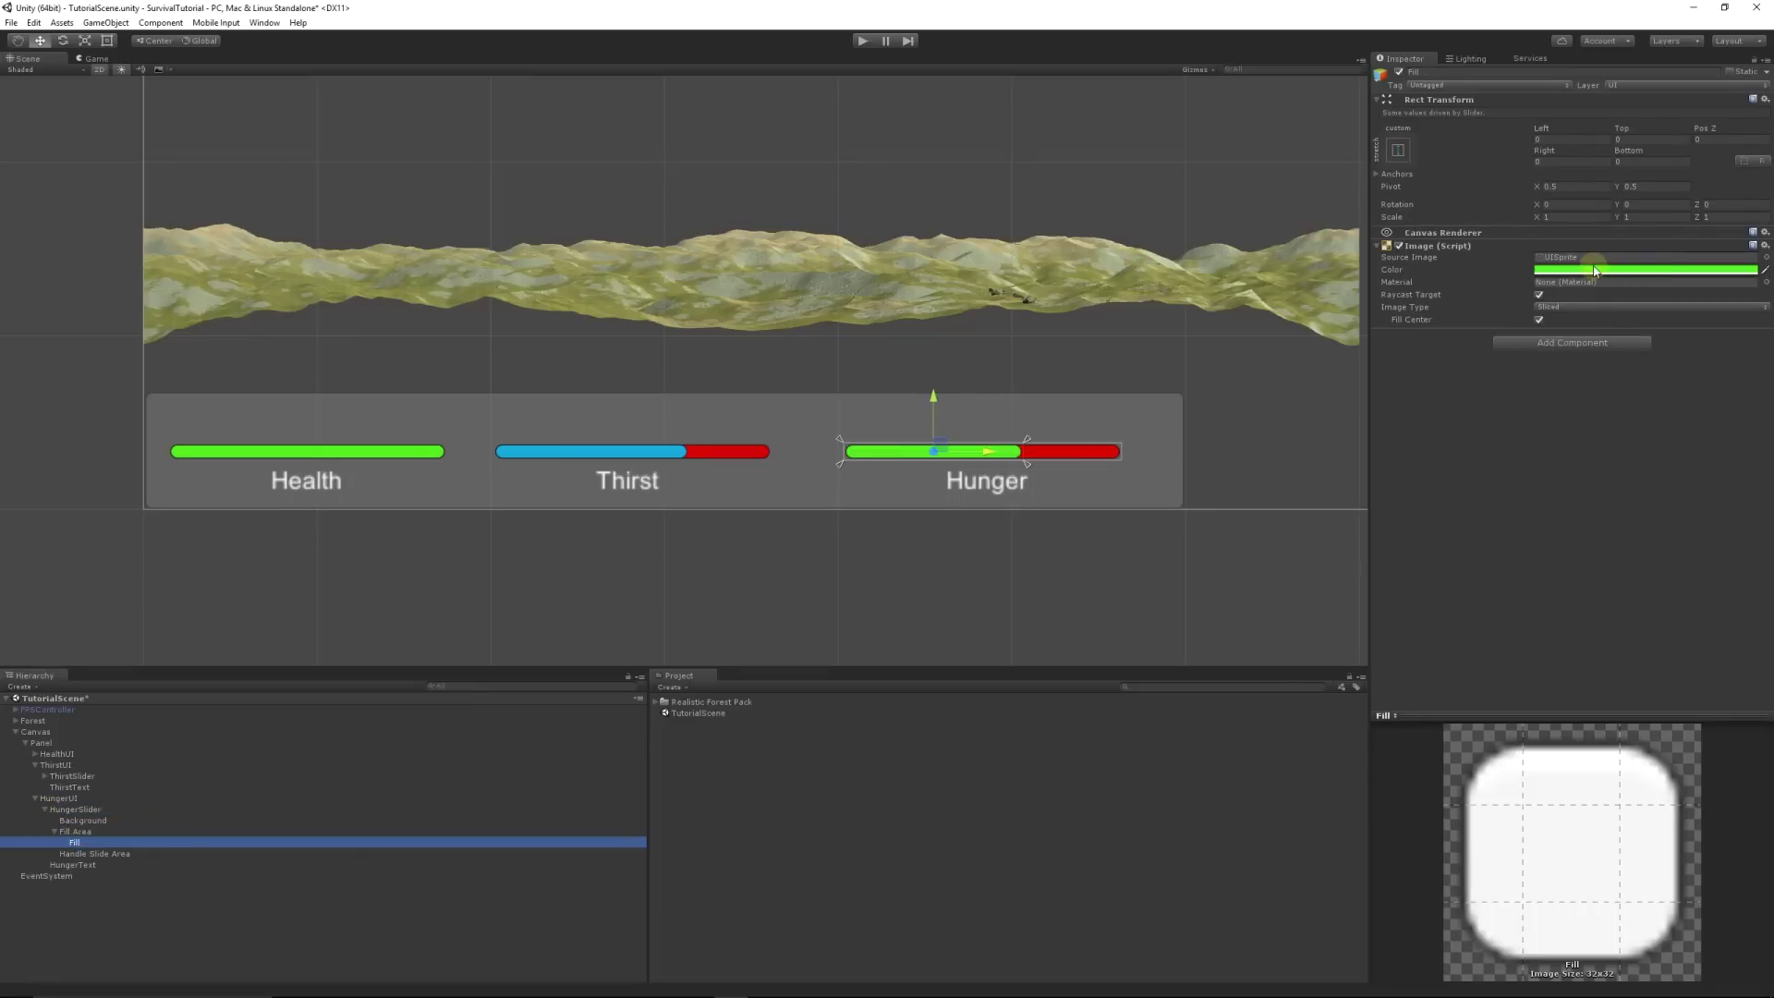
{"action": "left_click", "coordinate": [1059, 371]}
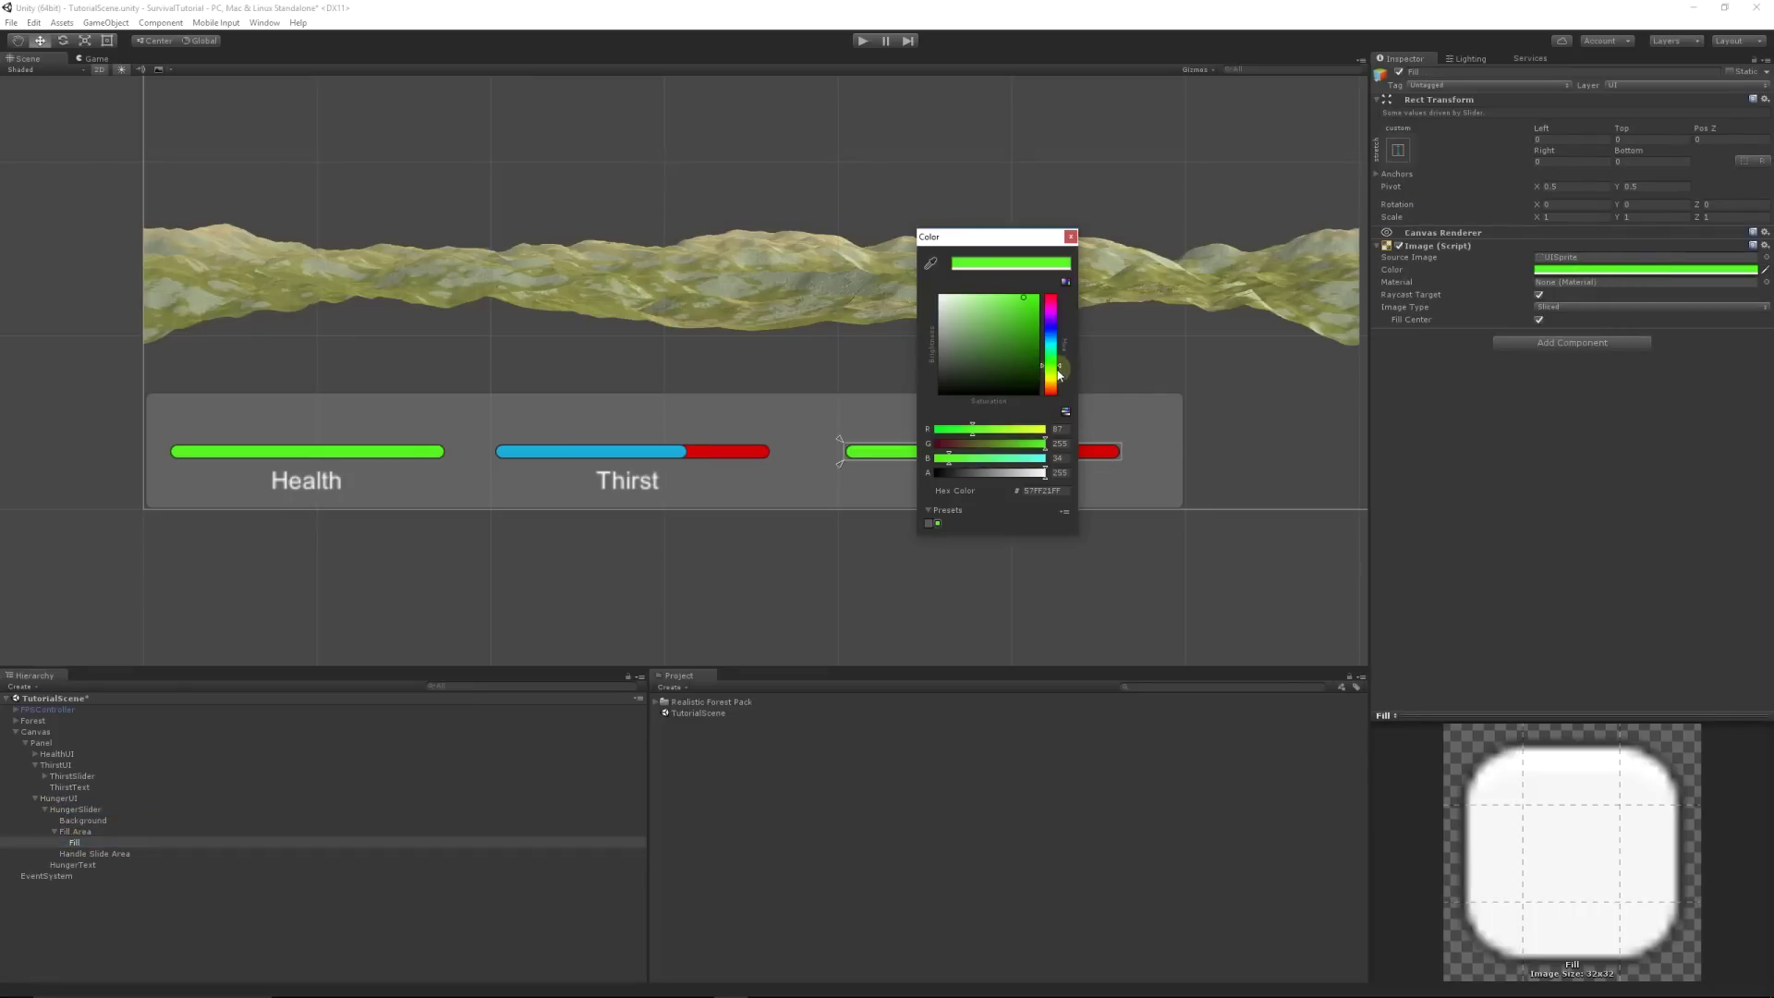
{"action": "left_click_drag", "start_coordinate": [1054, 376], "coordinate": [1051, 390]}
{"action": "left_click", "coordinate": [999, 333]}
{"action": "left_click", "coordinate": [1033, 297]}
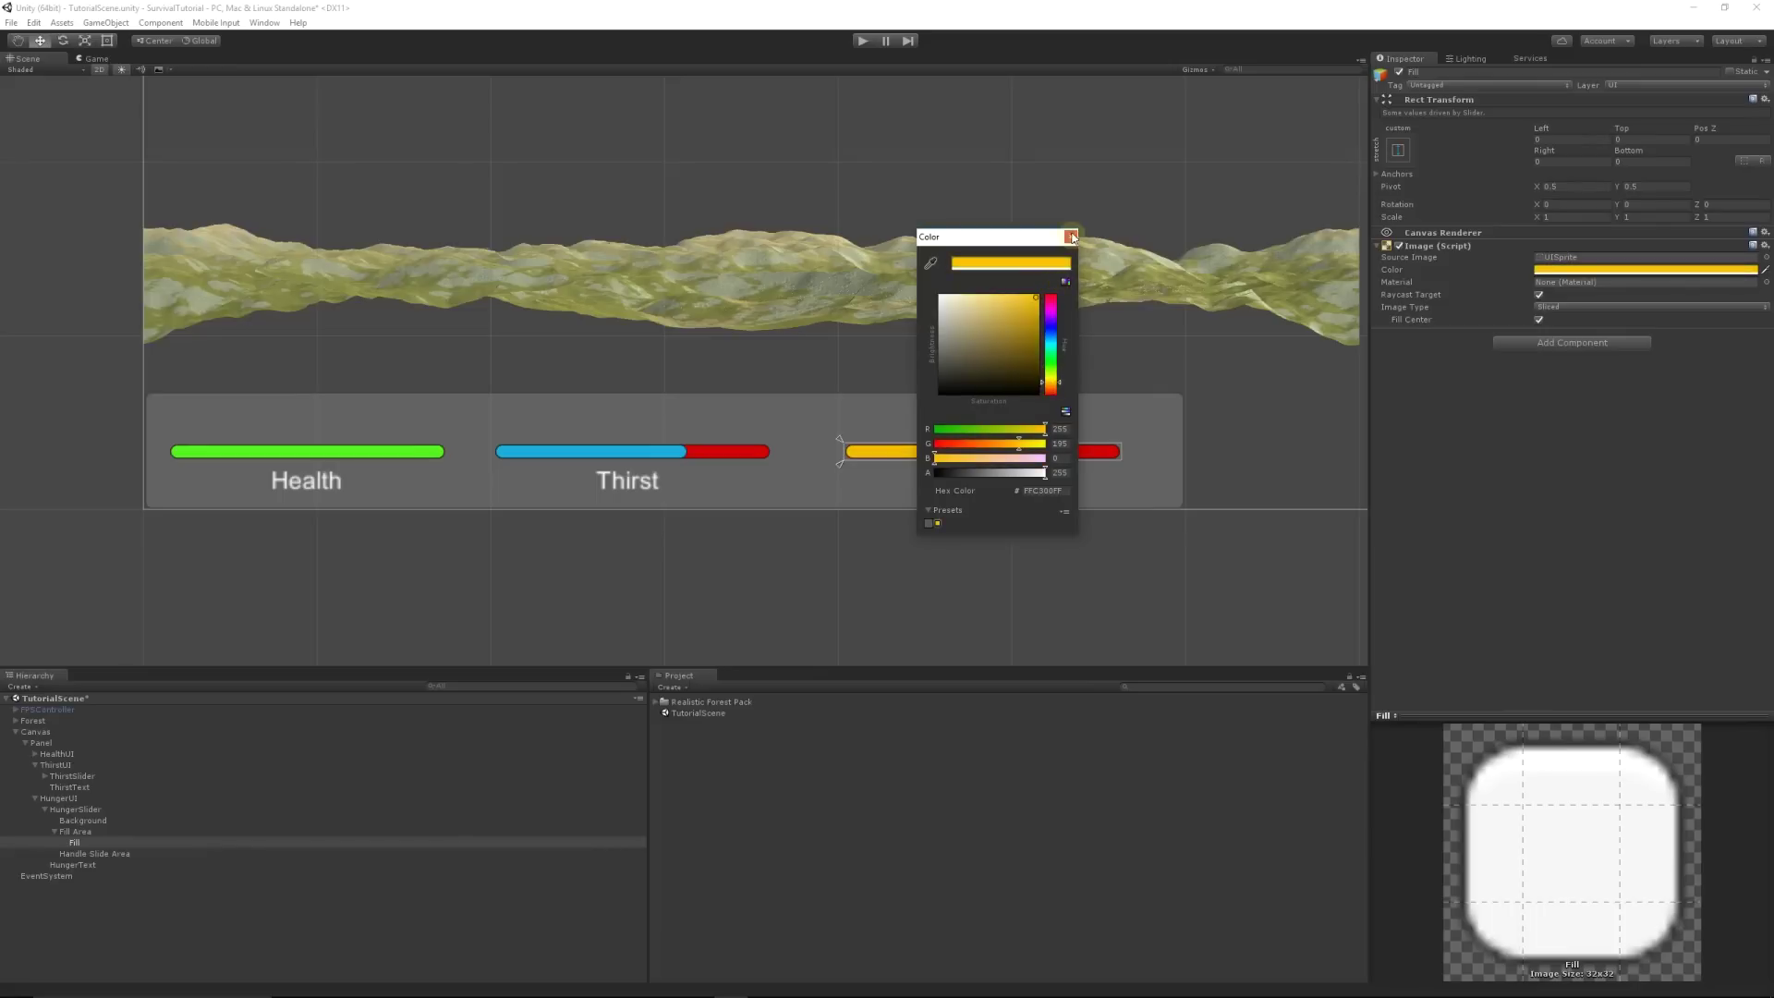
{"action": "left_click", "coordinate": [1071, 237]}
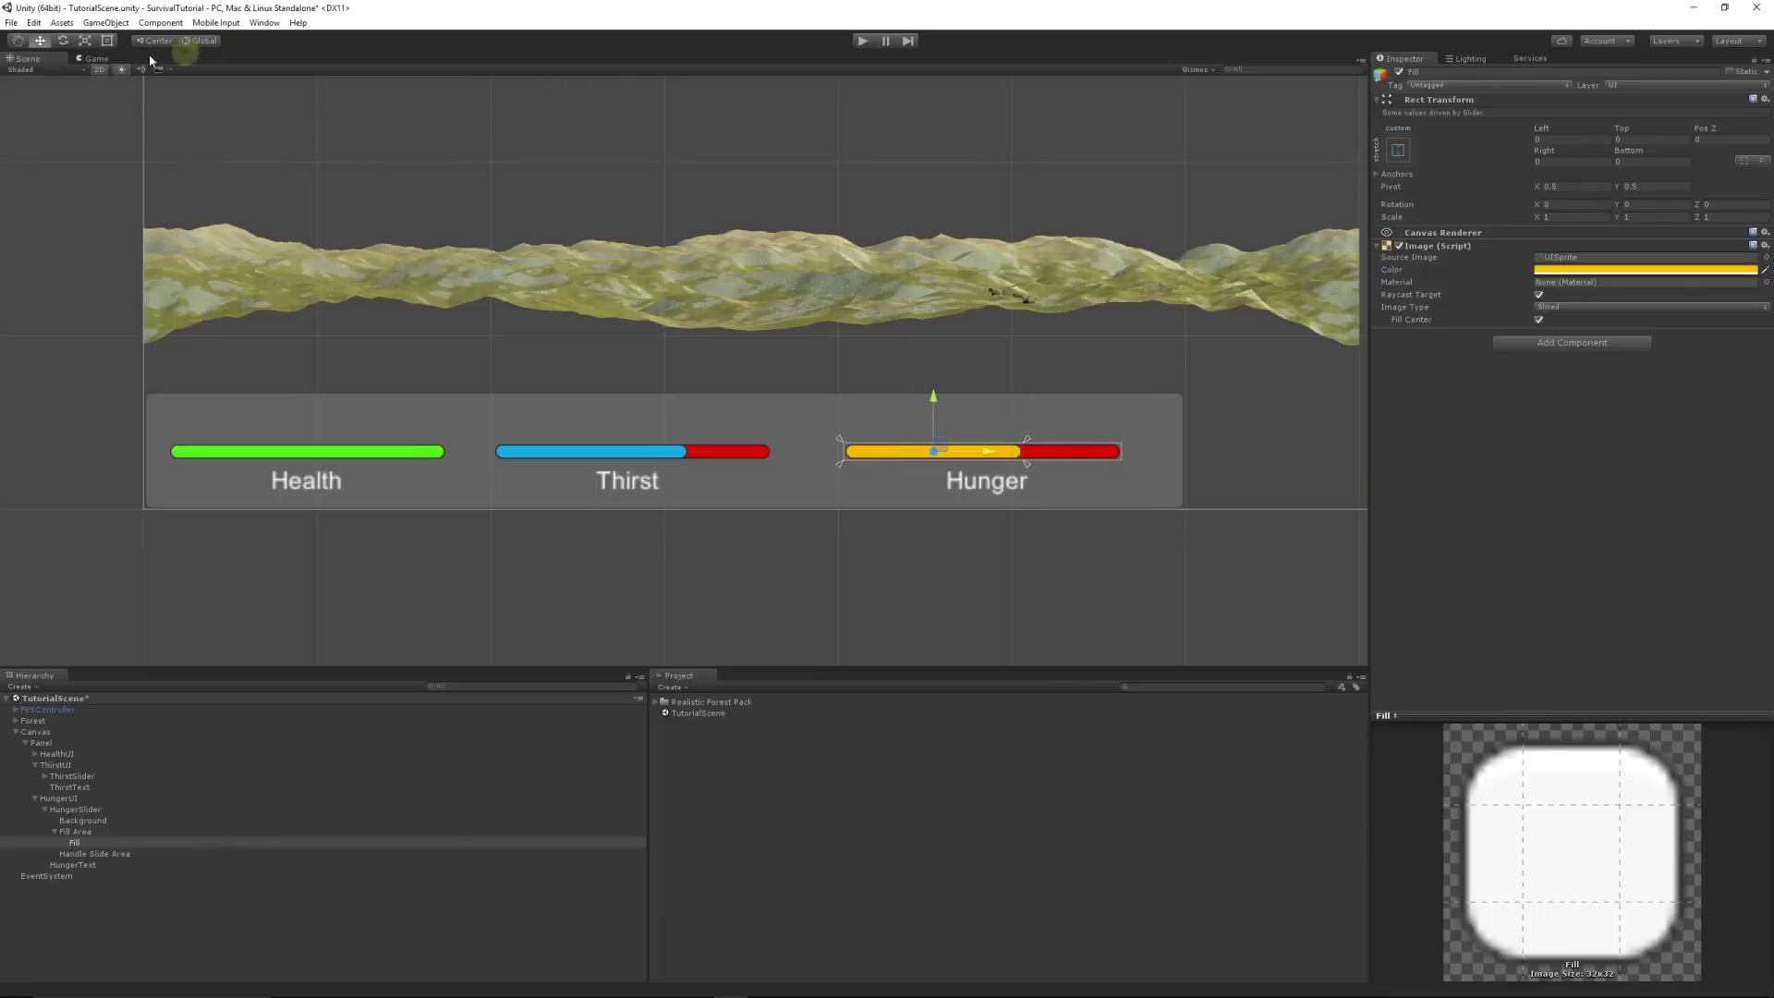
{"action": "left_click", "coordinate": [97, 58]}
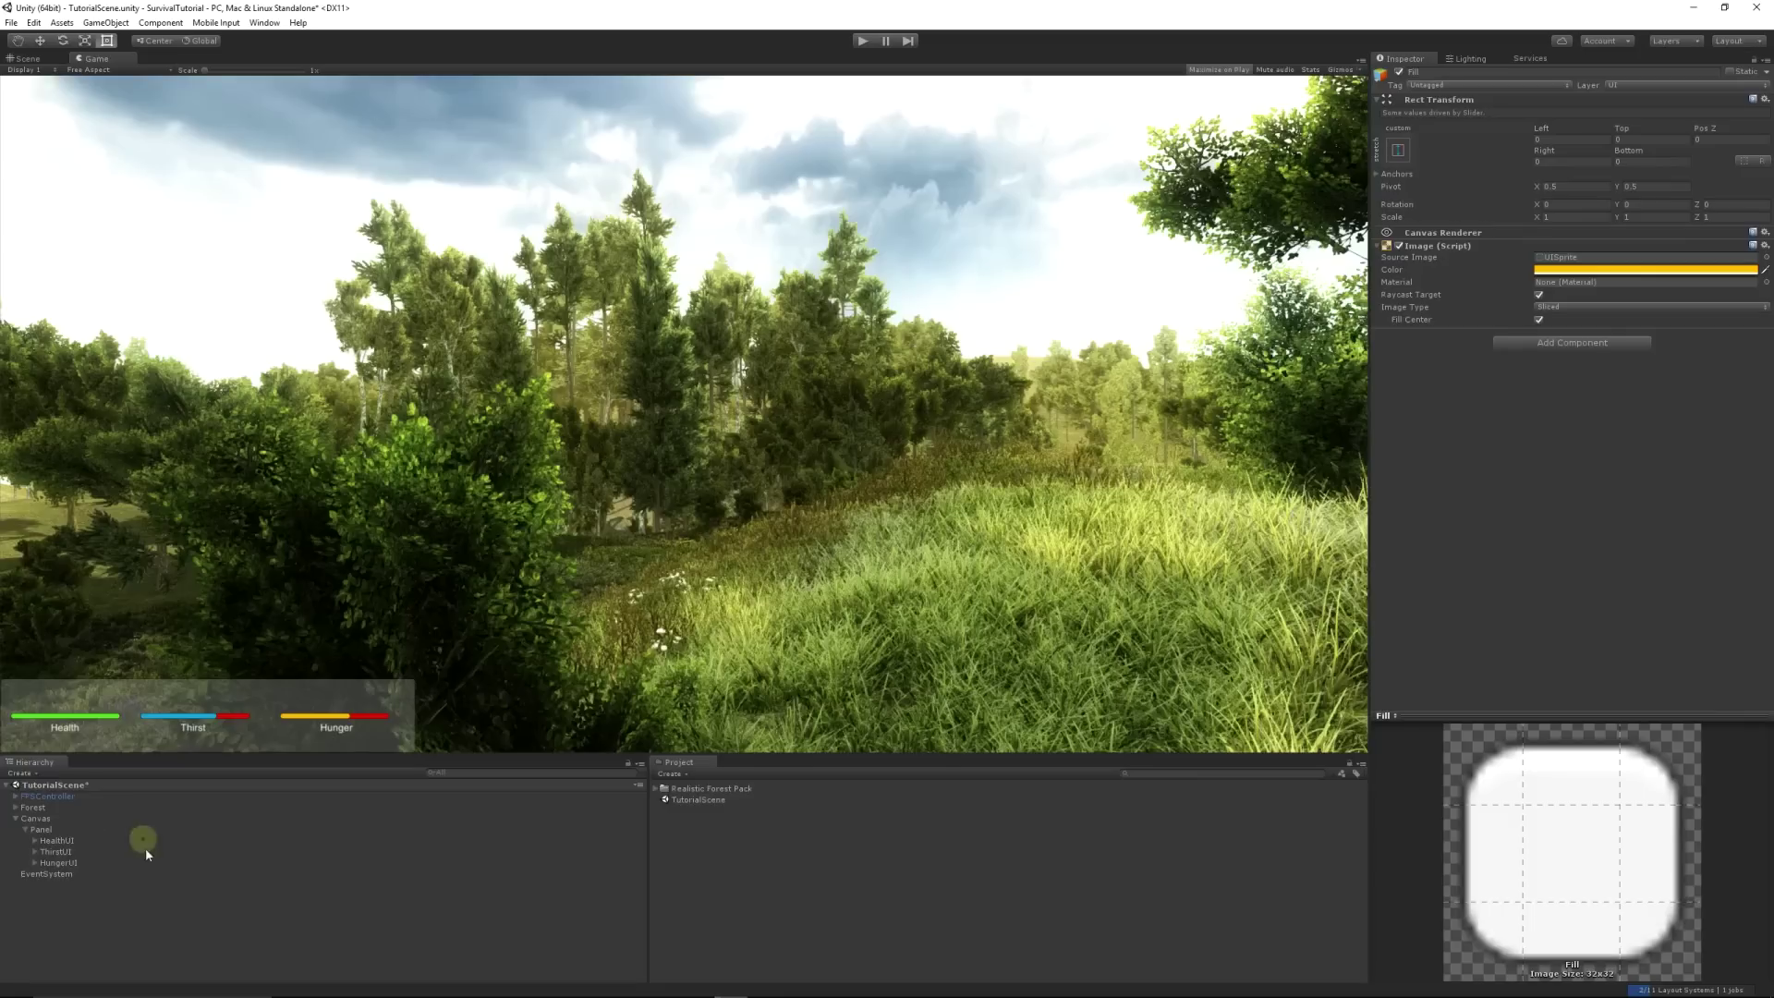
Step: Anchor the HUD Panel to the bottom-left corner
{"action": "left_click", "coordinate": [45, 830]}
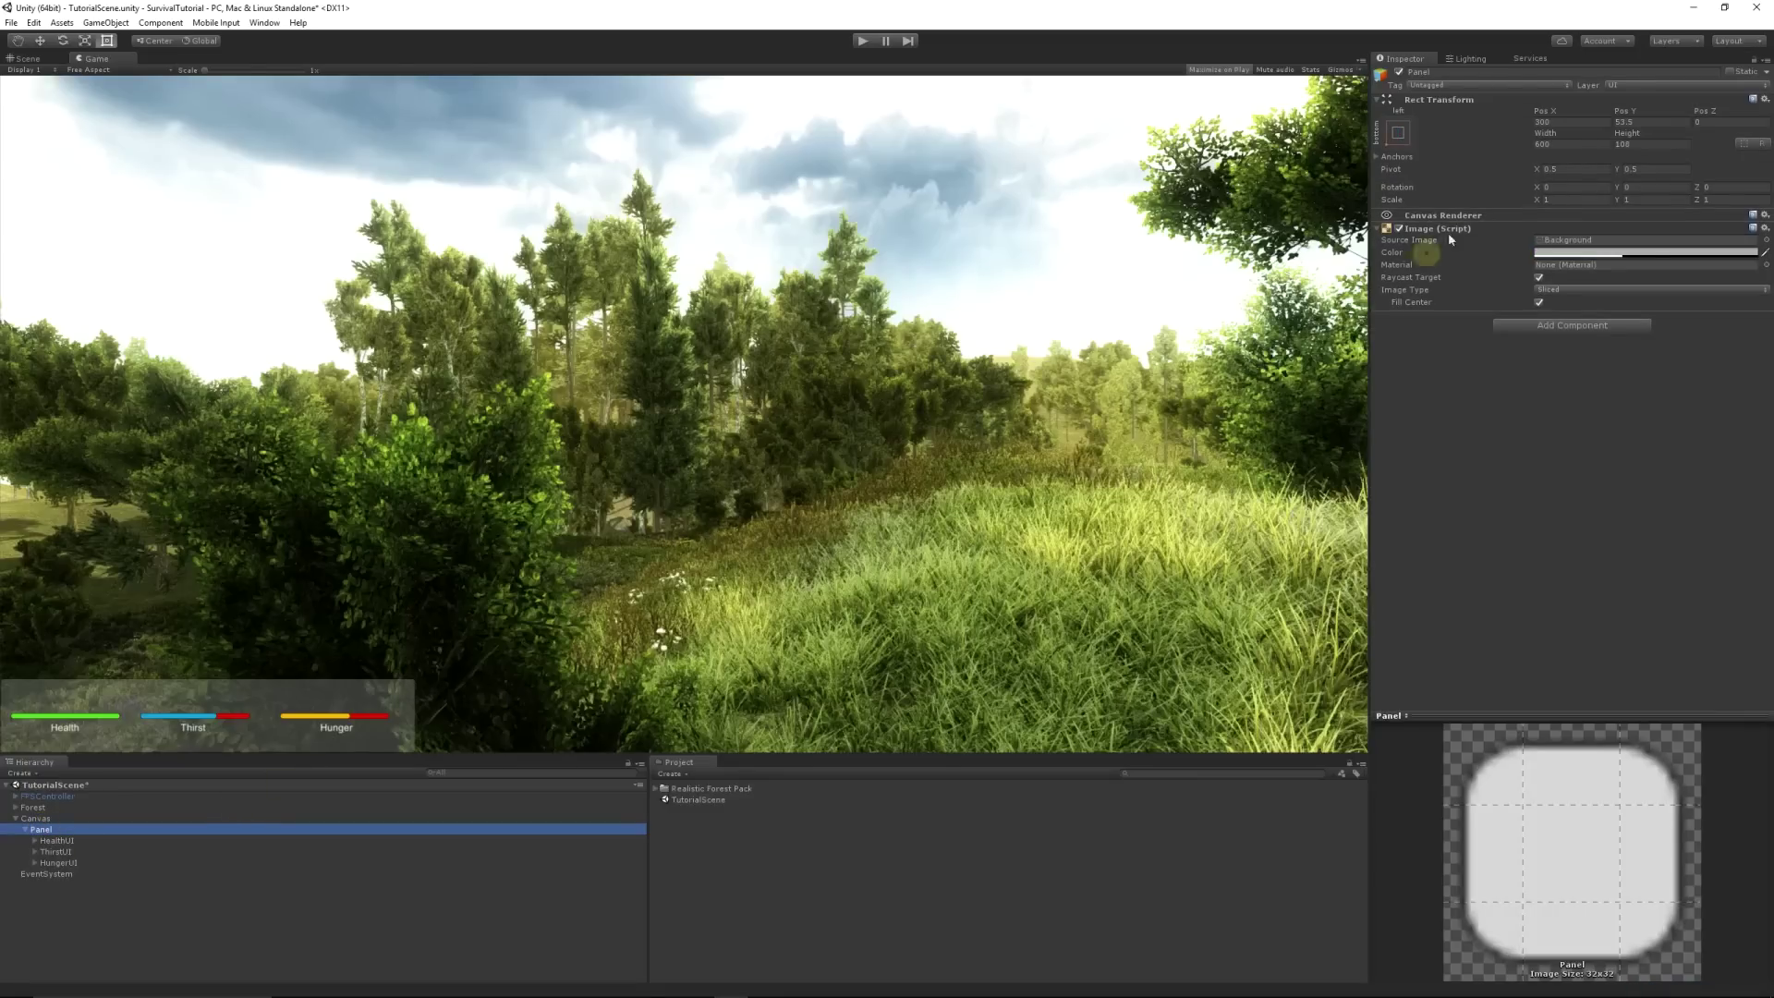
{"action": "left_click", "coordinate": [1401, 135]}
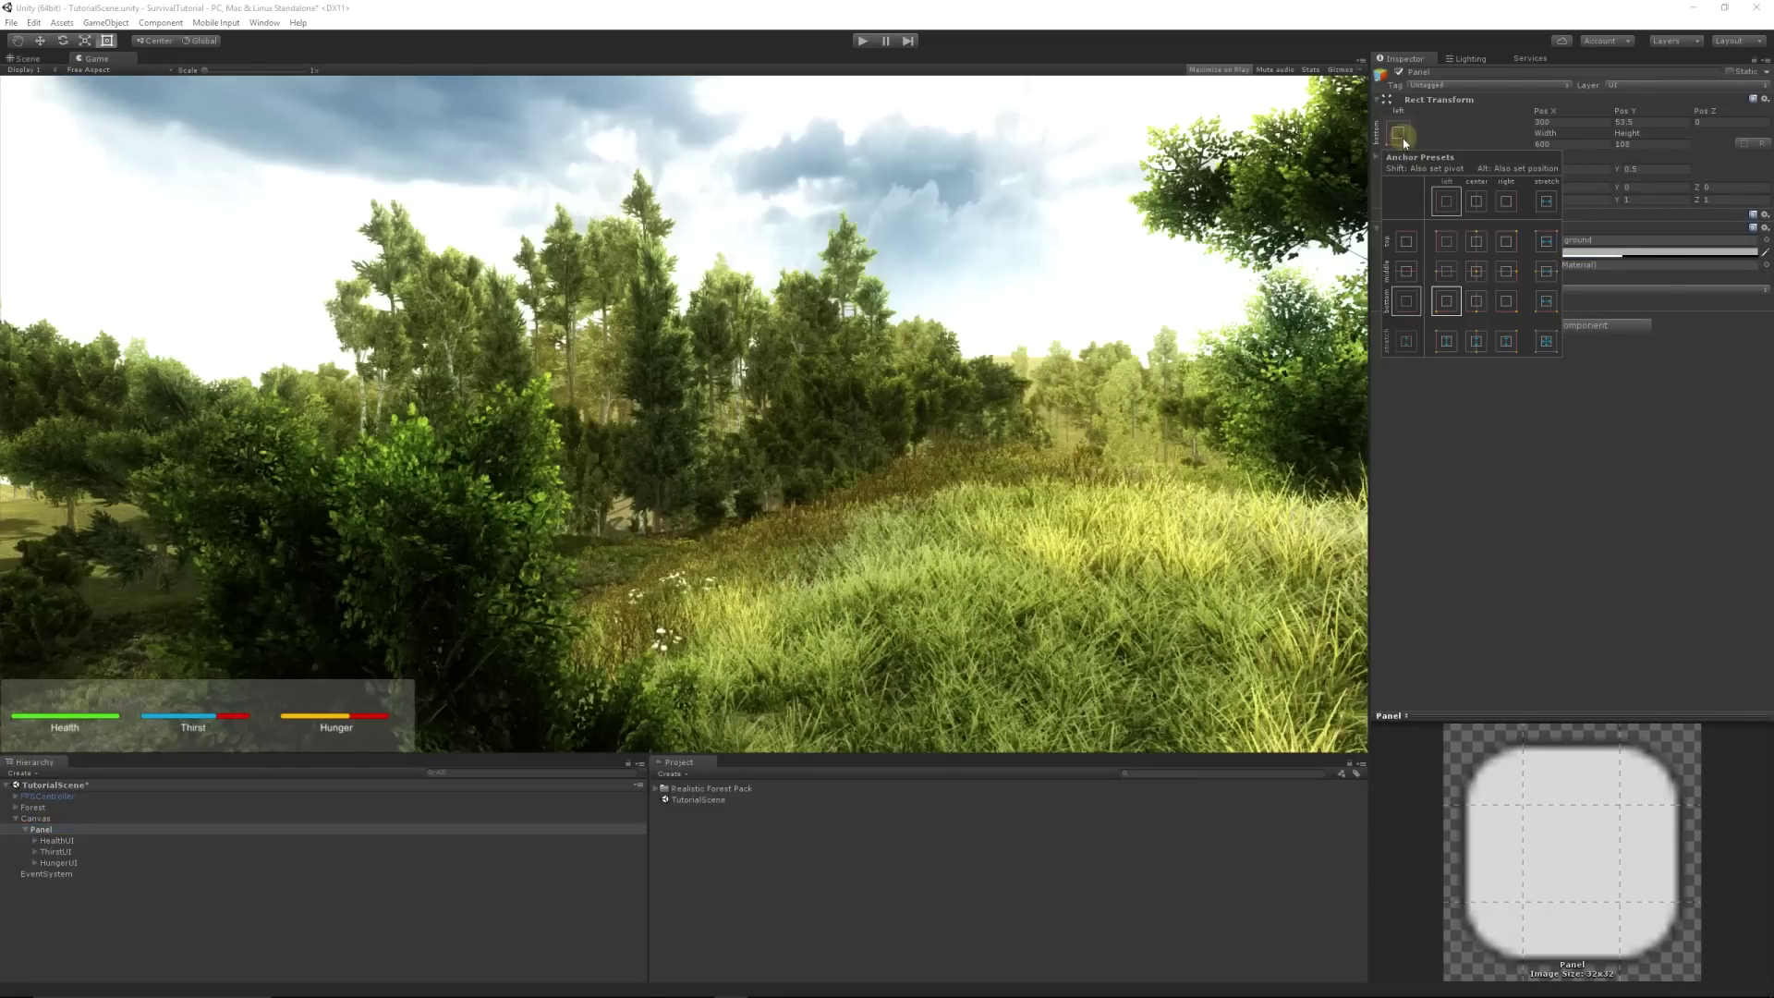
{"action": "left_click", "coordinate": [1446, 303]}
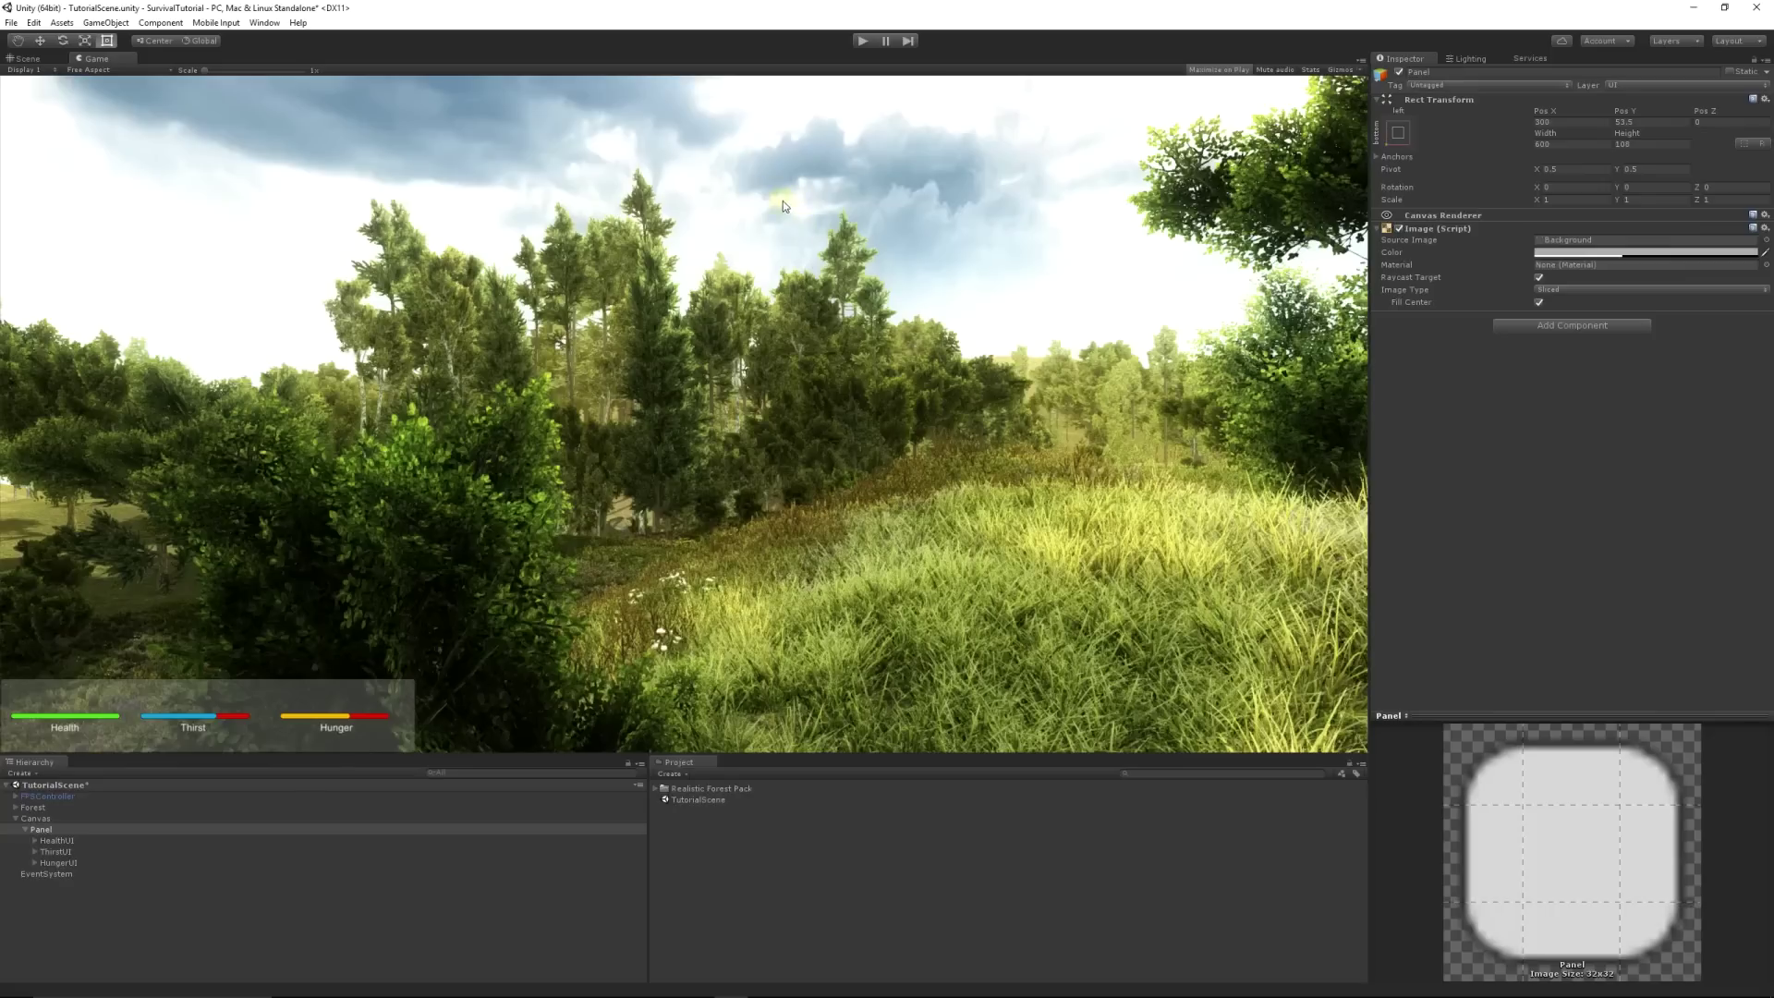
Step: Play-test the scene walking forward, then stop and slightly shorten the Game view
{"action": "left_click", "coordinate": [862, 40]}
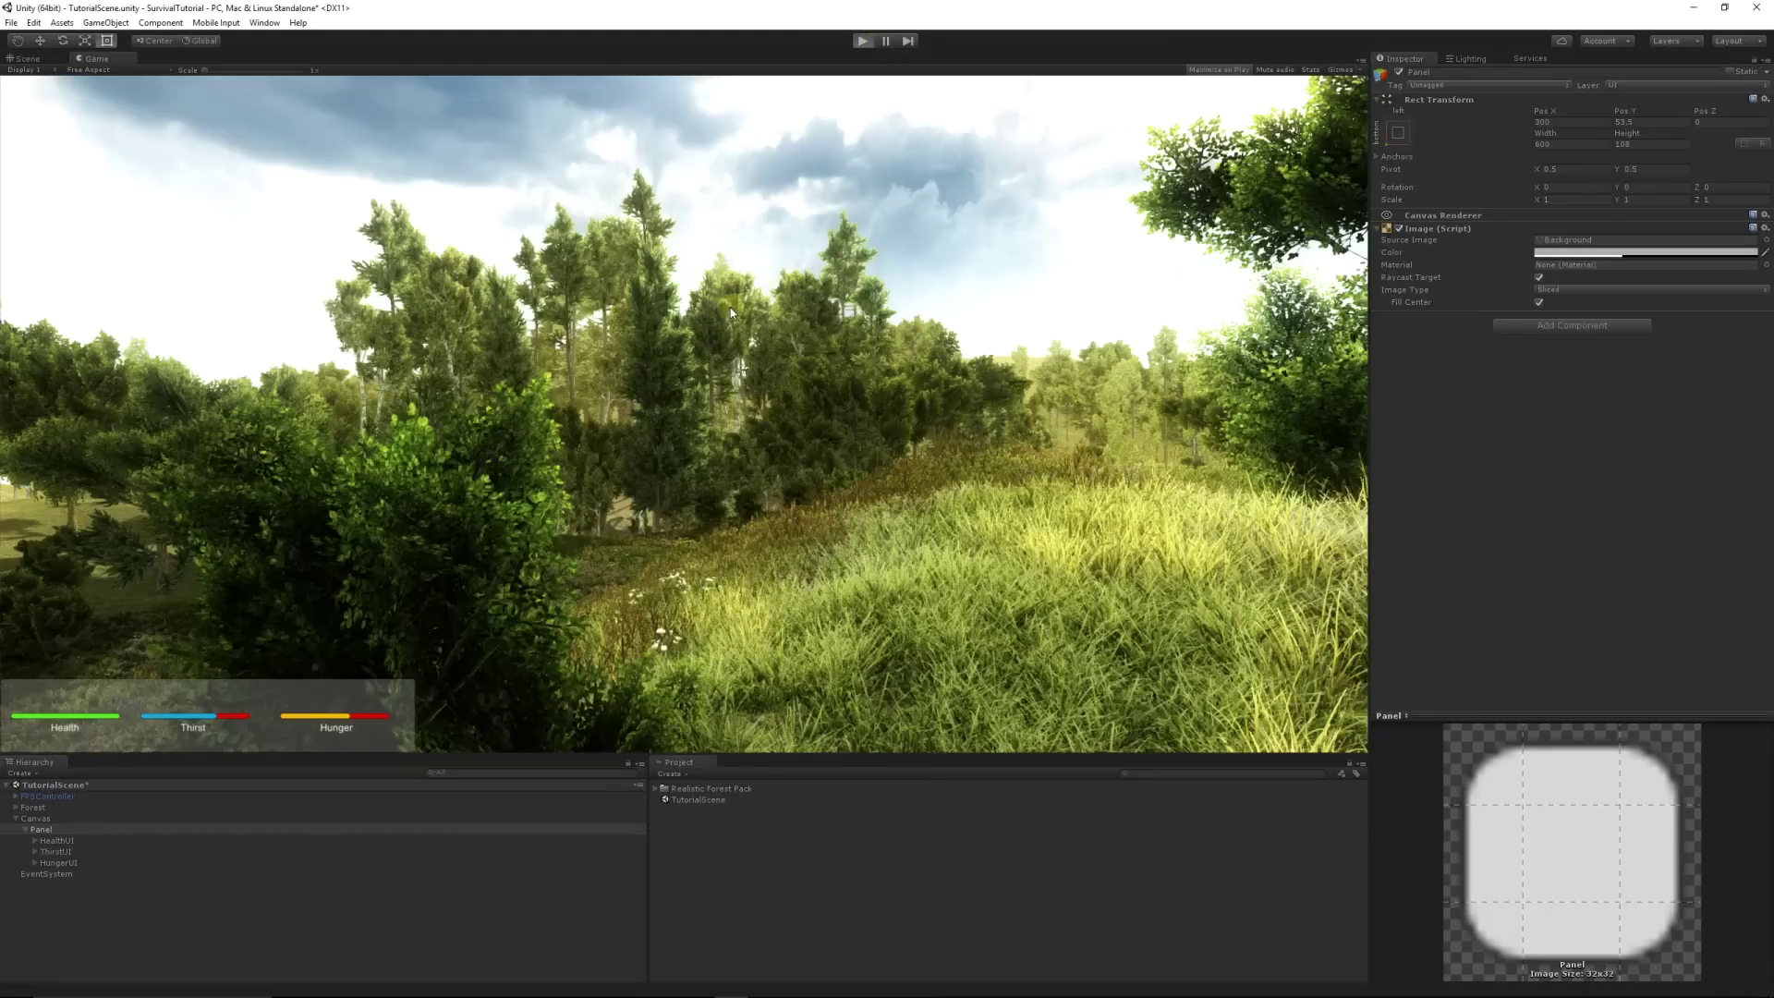
{"action": "key", "text": "w"}
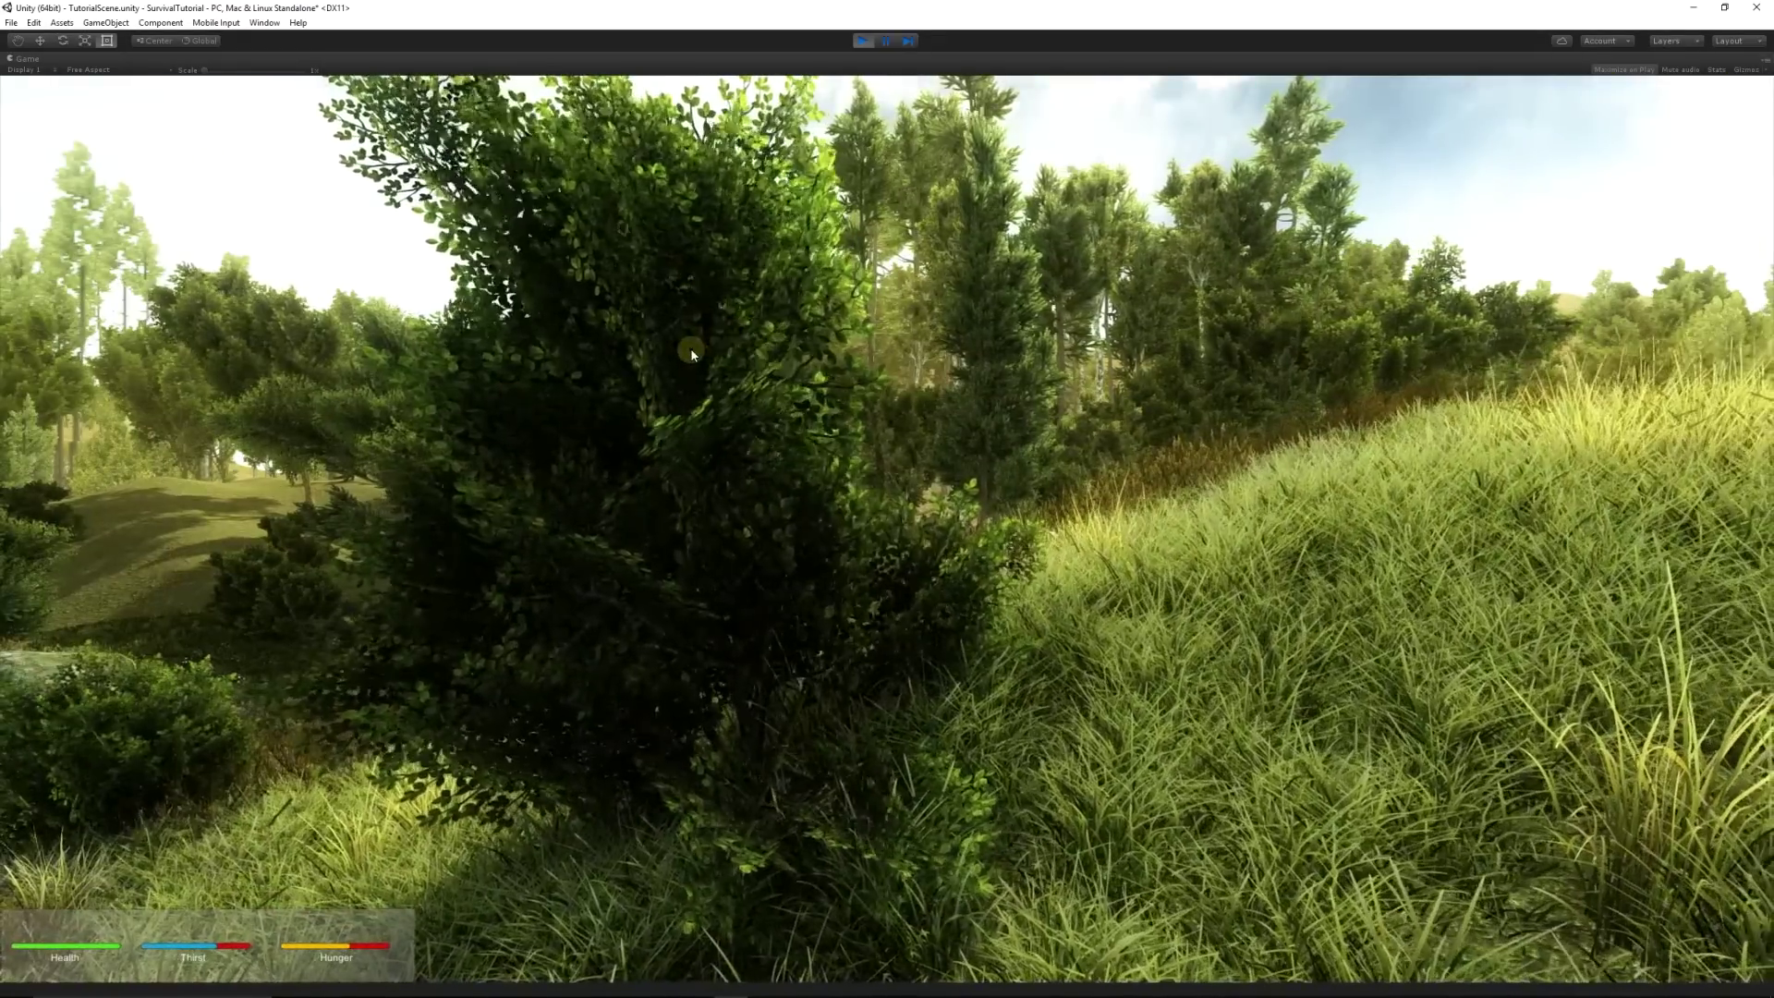
{"action": "key", "text": "ctrl+p"}
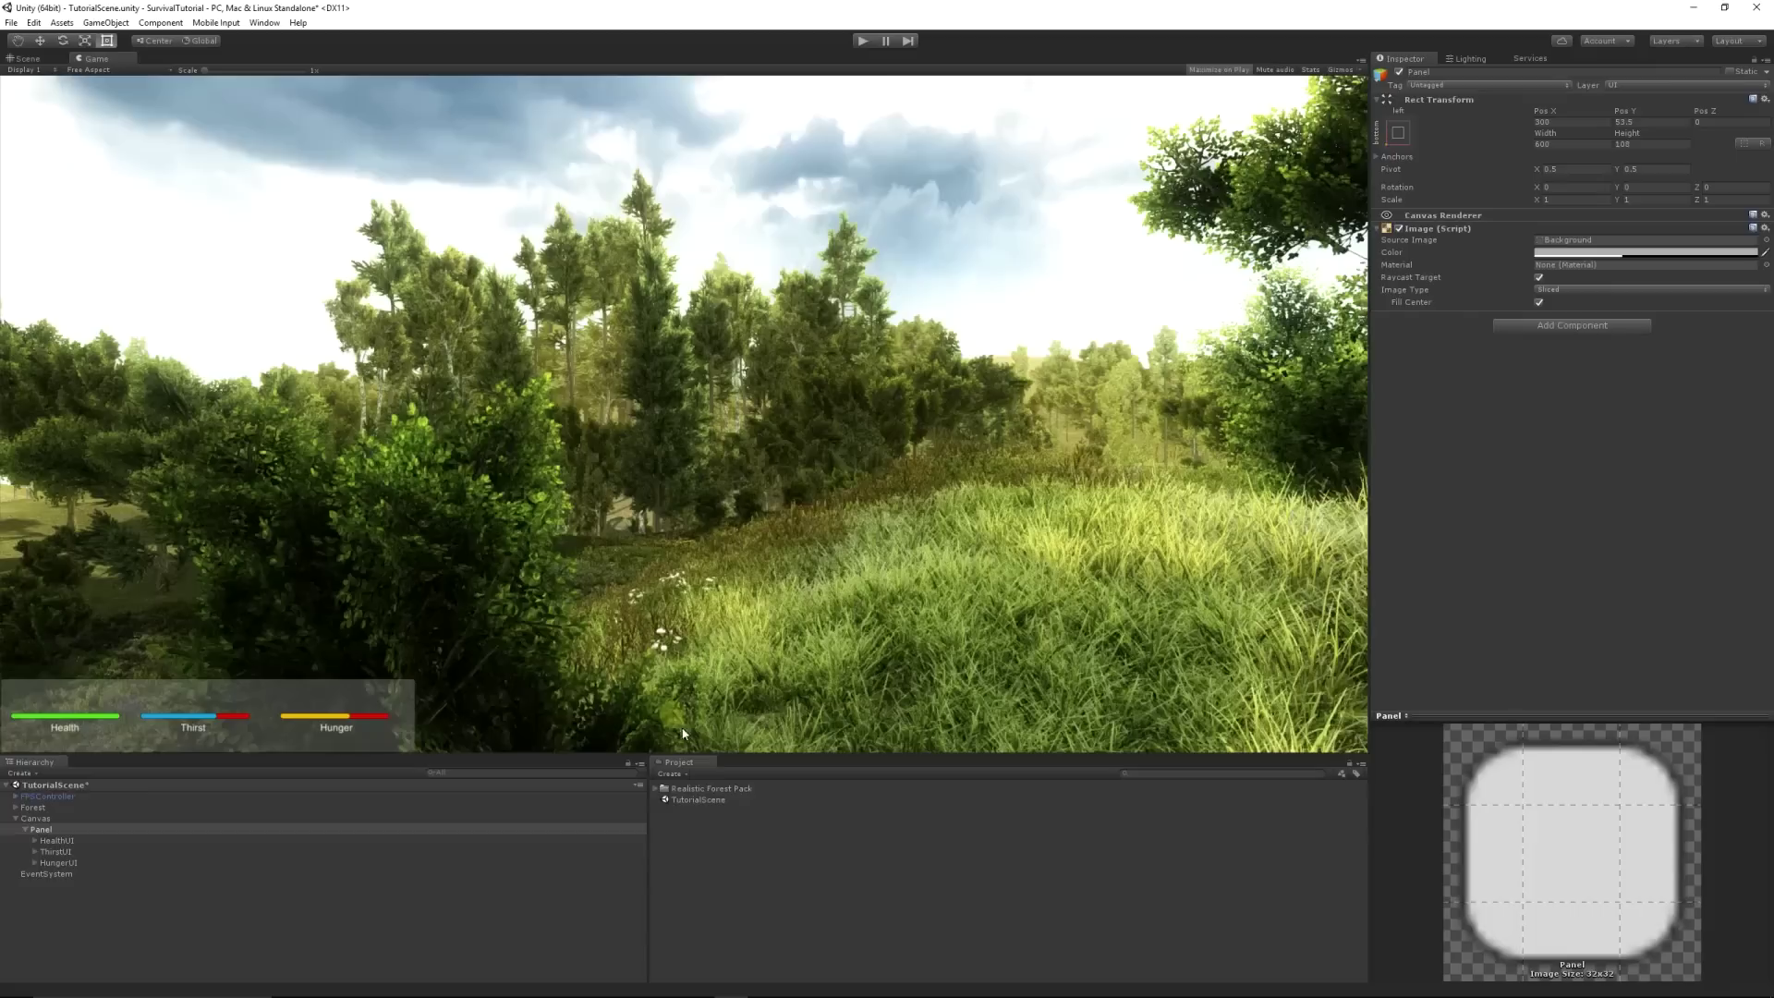
{"action": "mouse_move", "coordinate": [716, 756]}
{"action": "left_mouse_down"}
{"action": "mouse_move", "coordinate": [716, 728]}
{"action": "mouse_move", "coordinate": [716, 750]}
{"action": "left_mouse_up"}
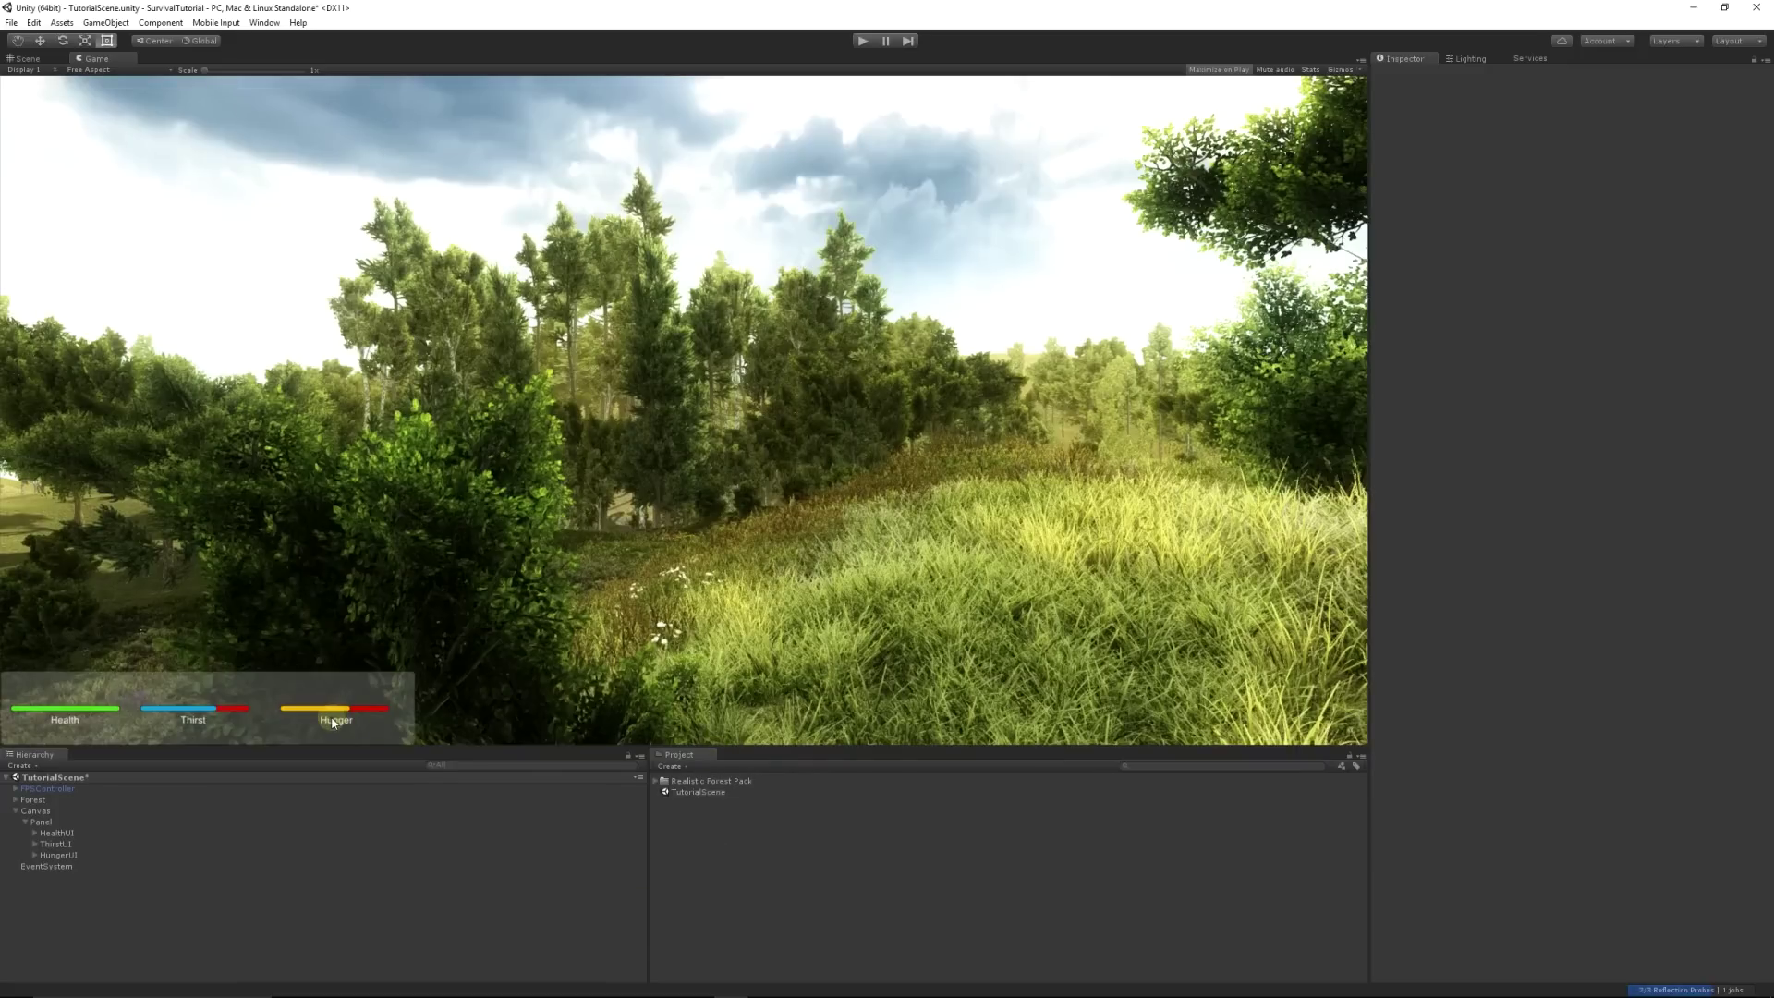
Step: Set the ThirstSlider and HungerSlider values to 1 so both bars are full
{"action": "left_click", "coordinate": [35, 843]}
{"action": "left_click", "coordinate": [72, 855]}
{"action": "left_click_drag", "start_coordinate": [1672, 487], "coordinate": [1756, 489]}
{"action": "left_click", "coordinate": [35, 844]}
{"action": "left_click", "coordinate": [35, 855]}
{"action": "left_click", "coordinate": [74, 865]}
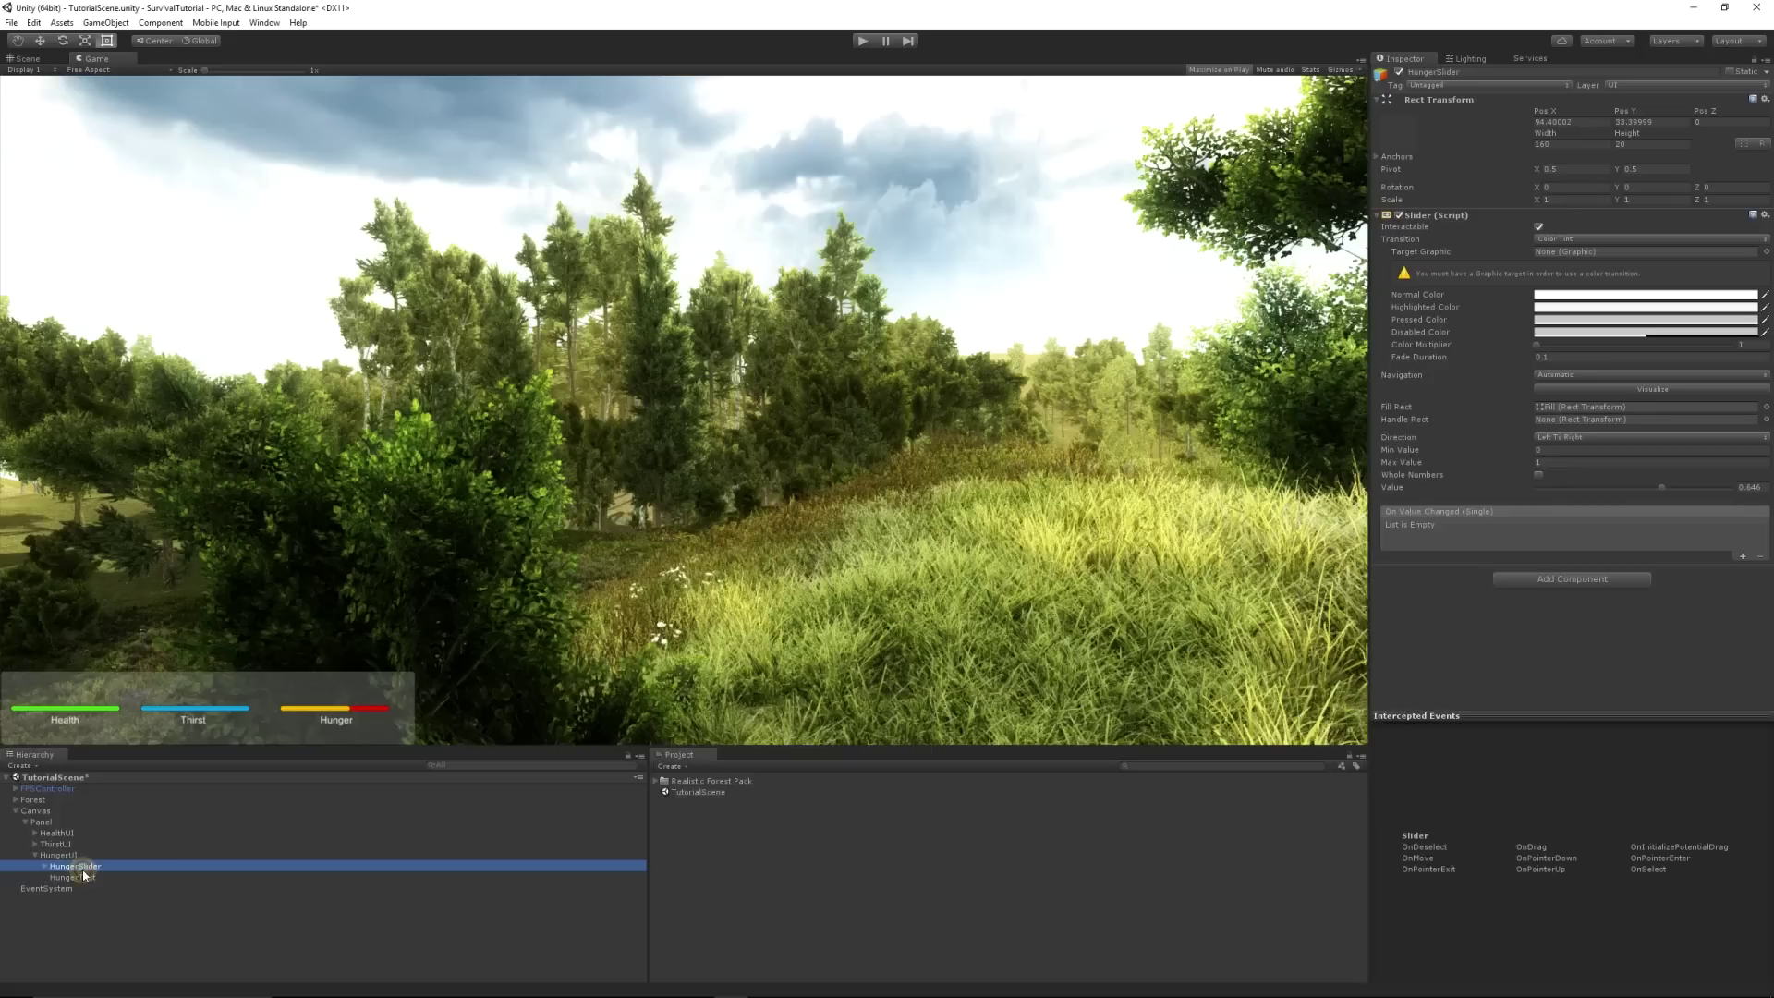
{"action": "left_click_drag", "start_coordinate": [1671, 481], "coordinate": [1756, 487]}
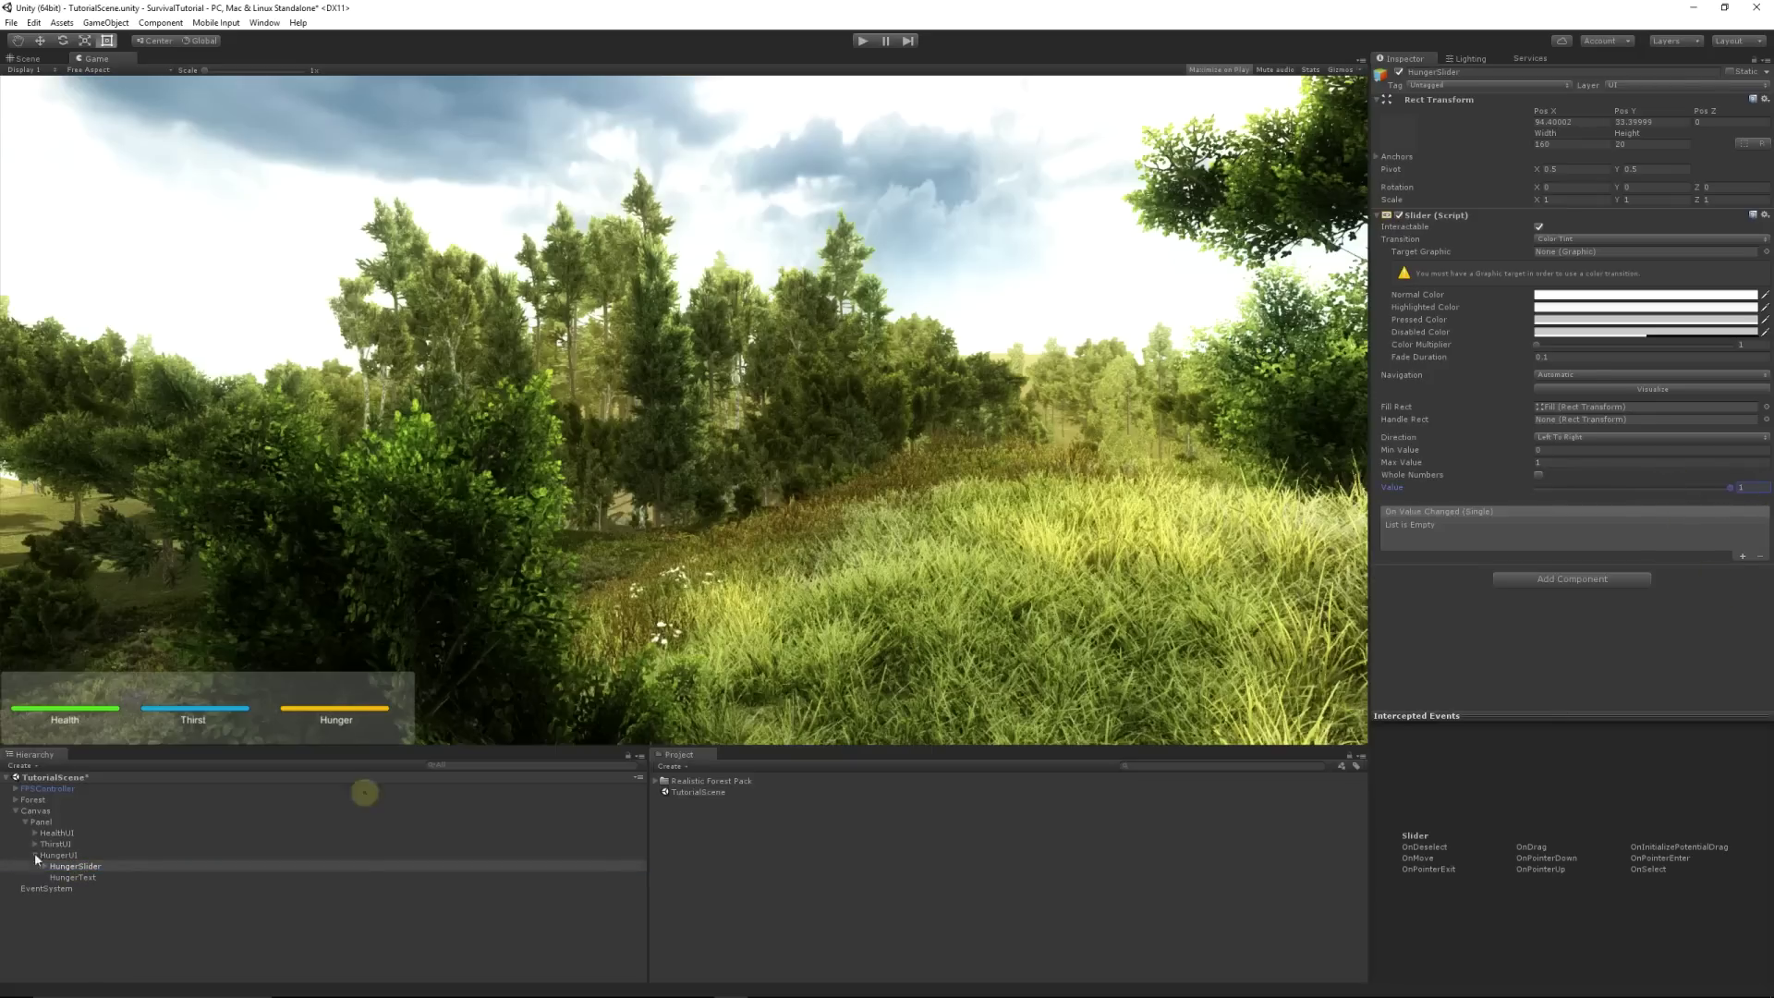
Step: Create a new C# script in the Project assets and start naming it PlayerUI
{"action": "left_click", "coordinate": [35, 855]}
{"action": "right_click", "coordinate": [735, 850]}
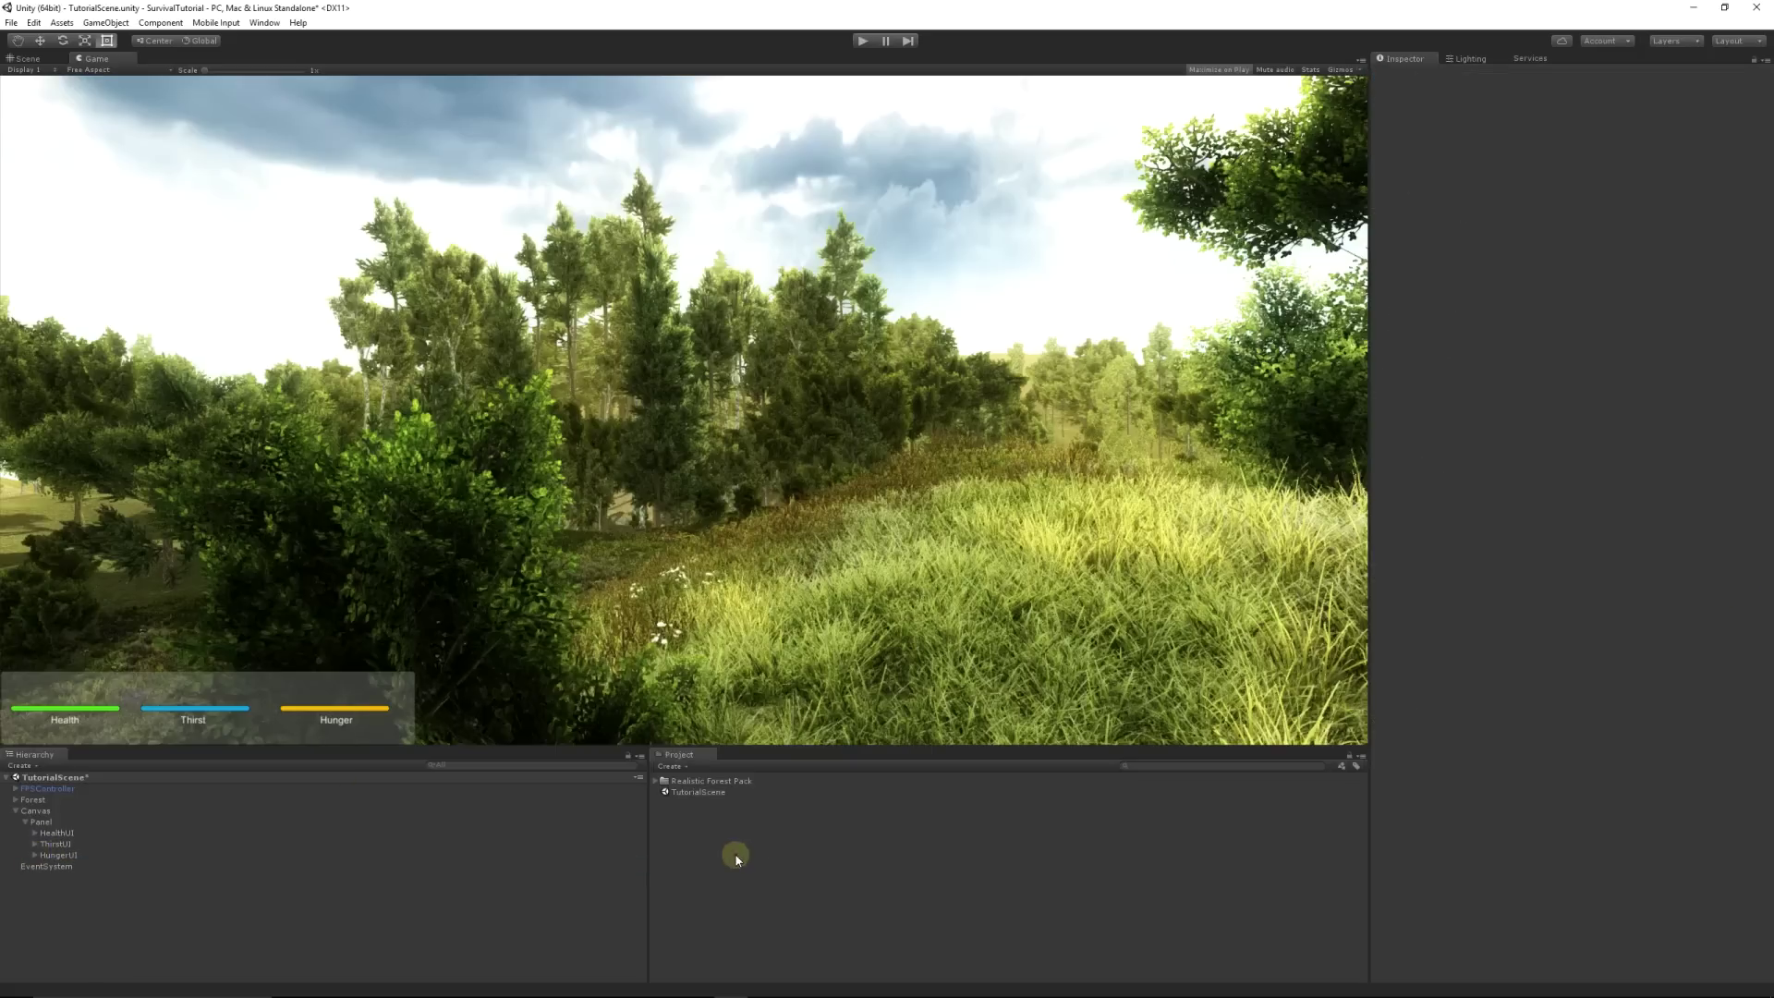
{"action": "mouse_move", "coordinate": [809, 602]}
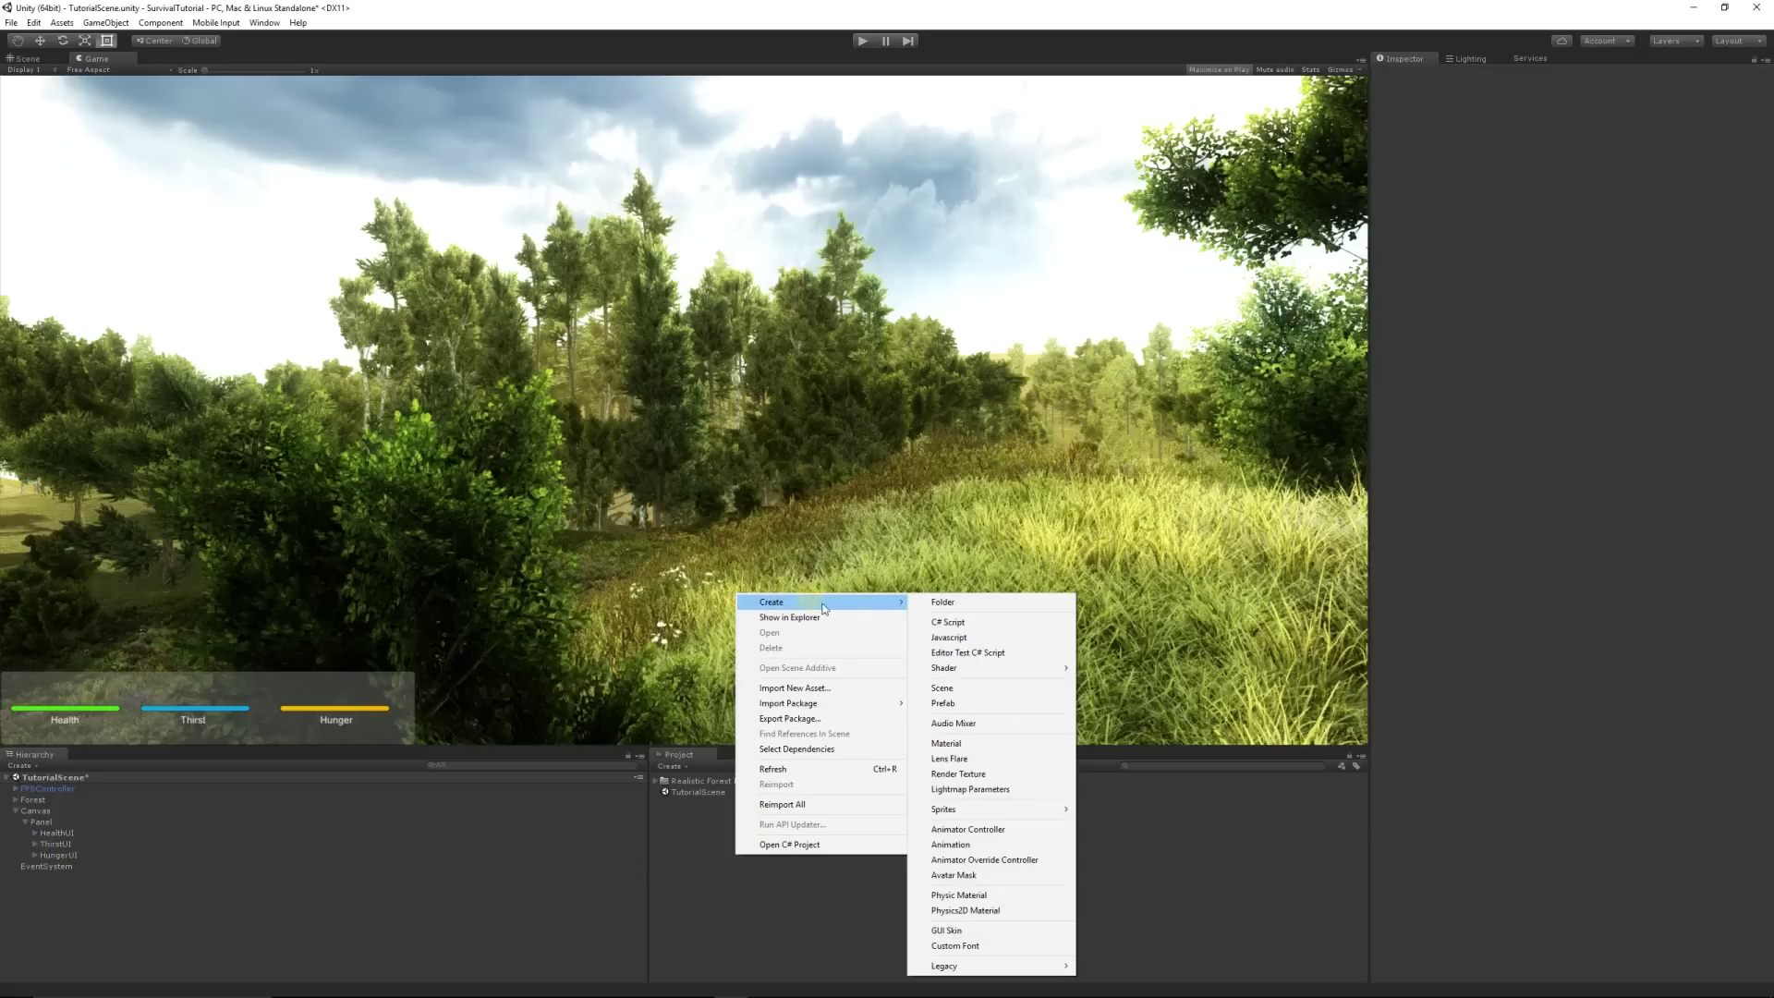
{"action": "left_click", "coordinate": [969, 623]}
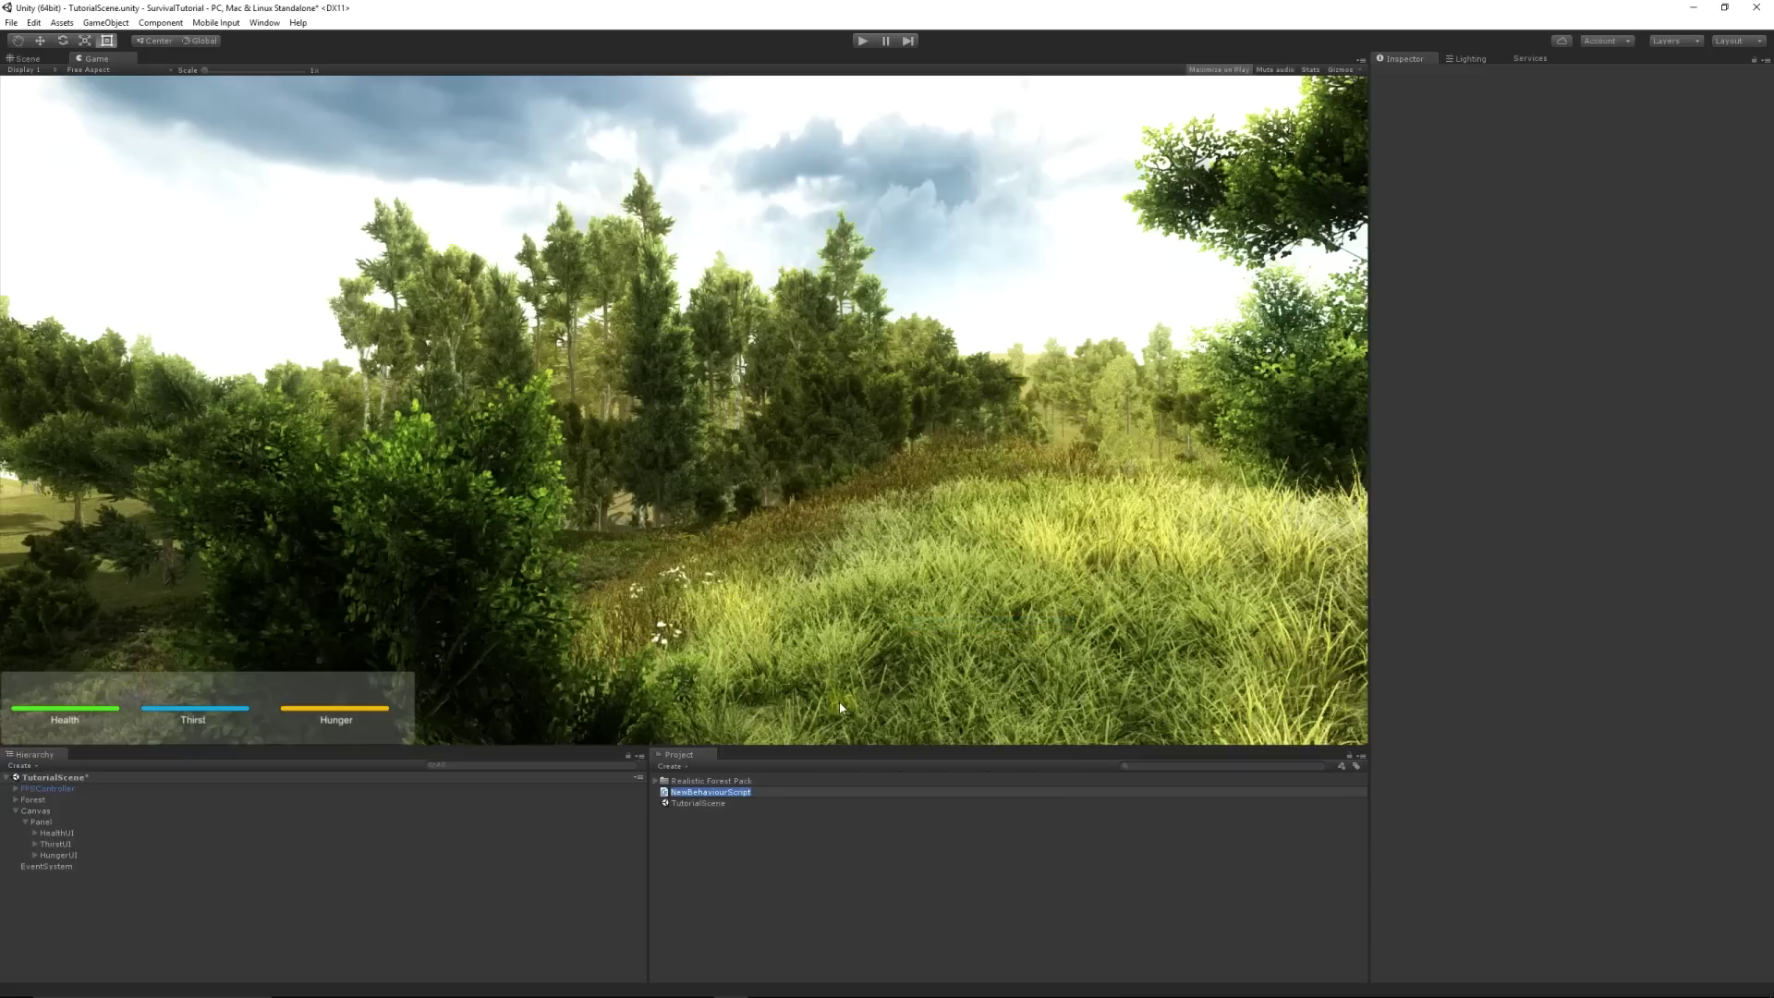
{"action": "type", "text": "PlayerVit"}
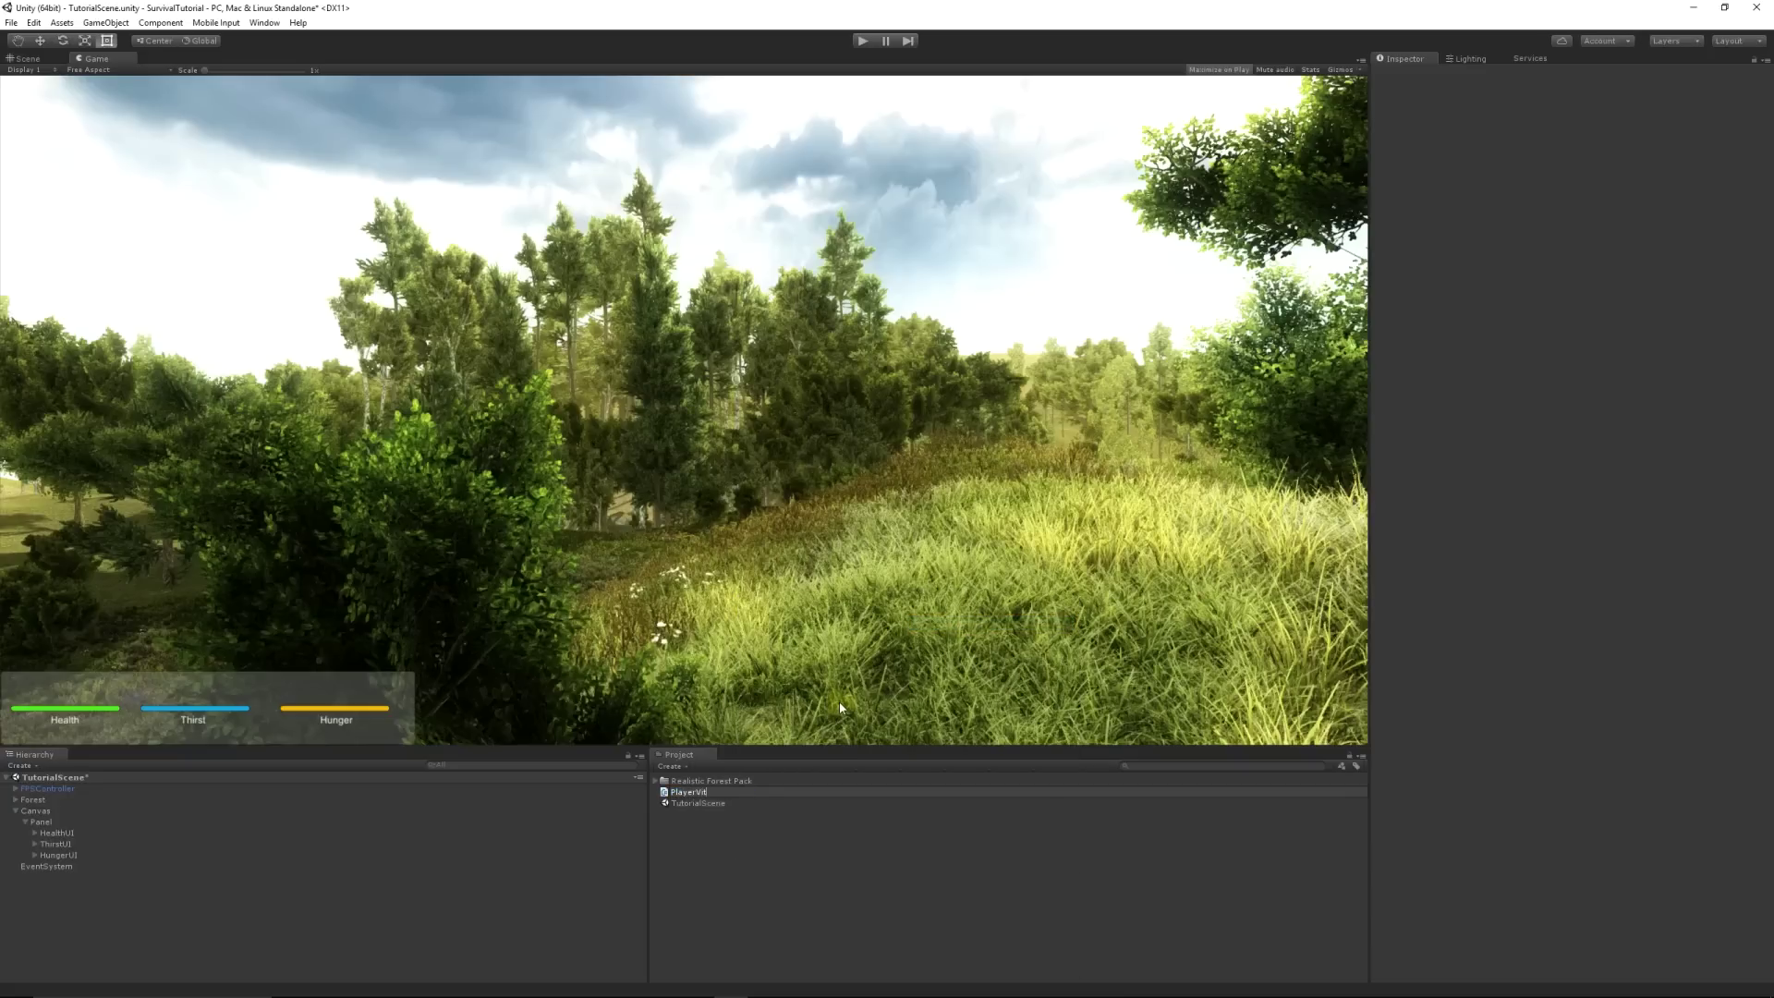